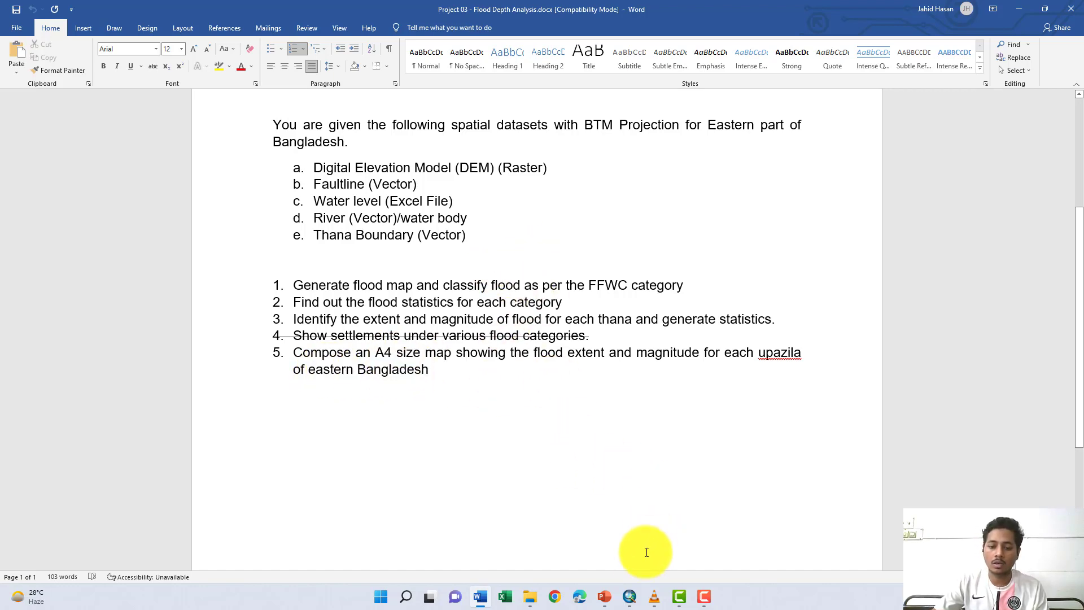
- Switch to ArcMap and add the dem_bgdv1_m raster from the Project_03_Flood_Analysis DEM folder in E:\Tutorial-09 to the map
{"action": "mouse_move", "coordinate": [632, 588]}
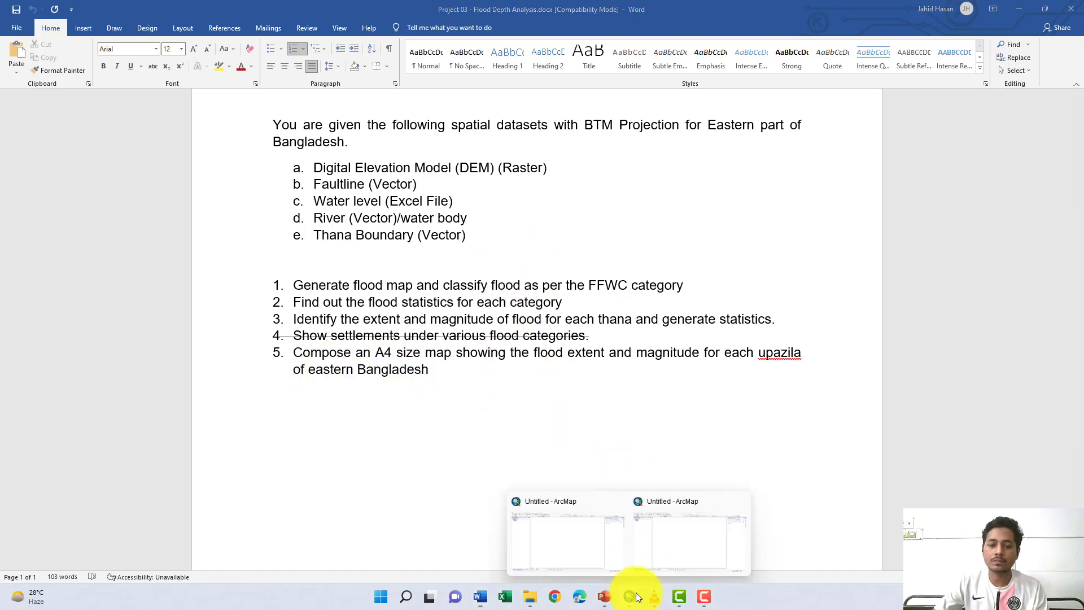
{"action": "left_click", "coordinate": [597, 541]}
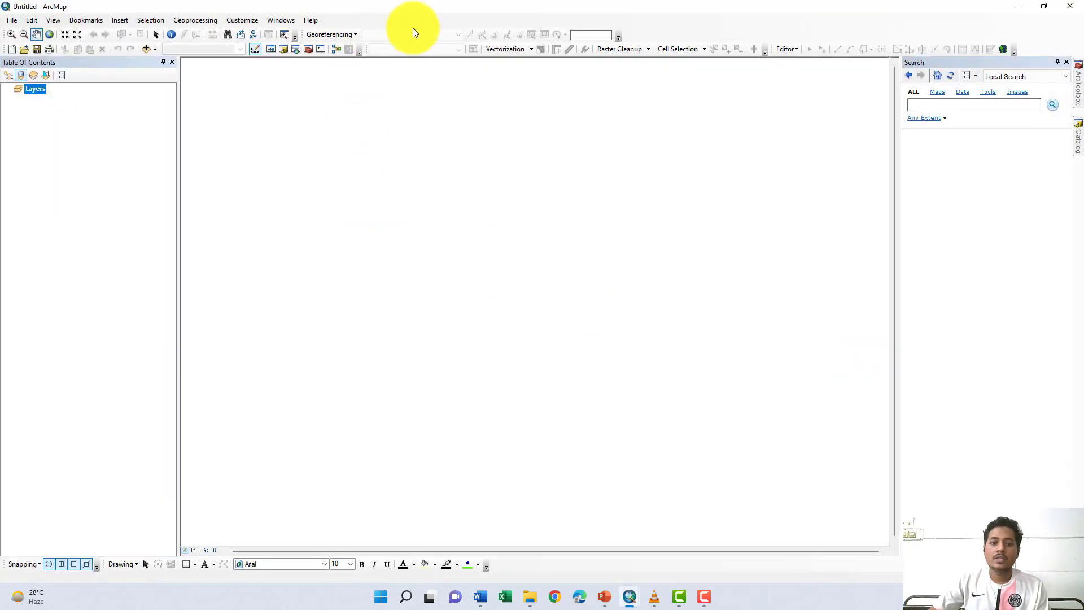
{"action": "left_click", "coordinate": [1078, 135]}
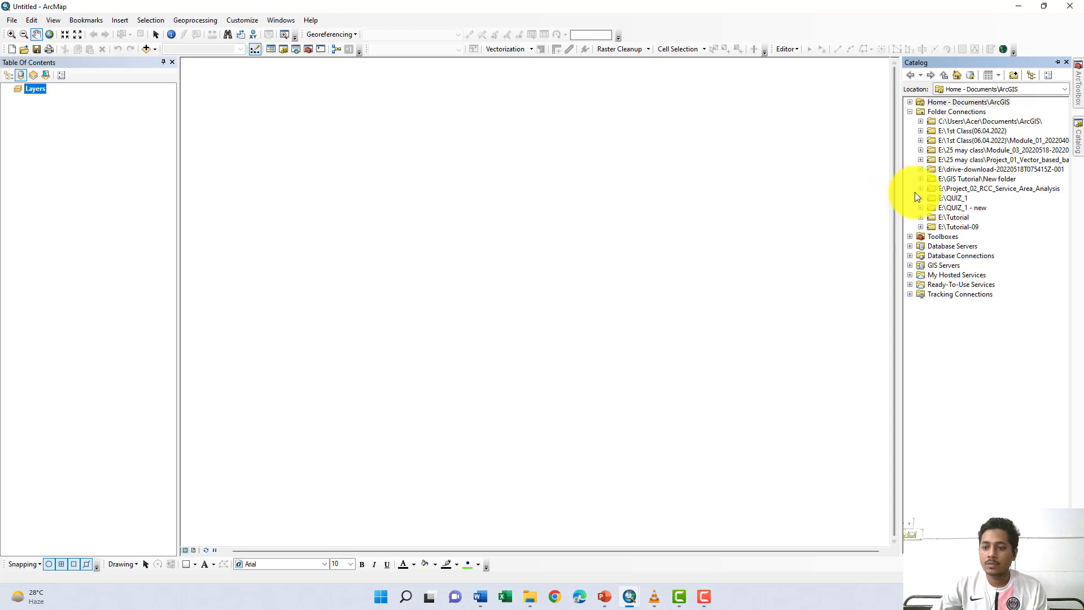
{"action": "left_click", "coordinate": [921, 227]}
{"action": "left_click", "coordinate": [931, 236]}
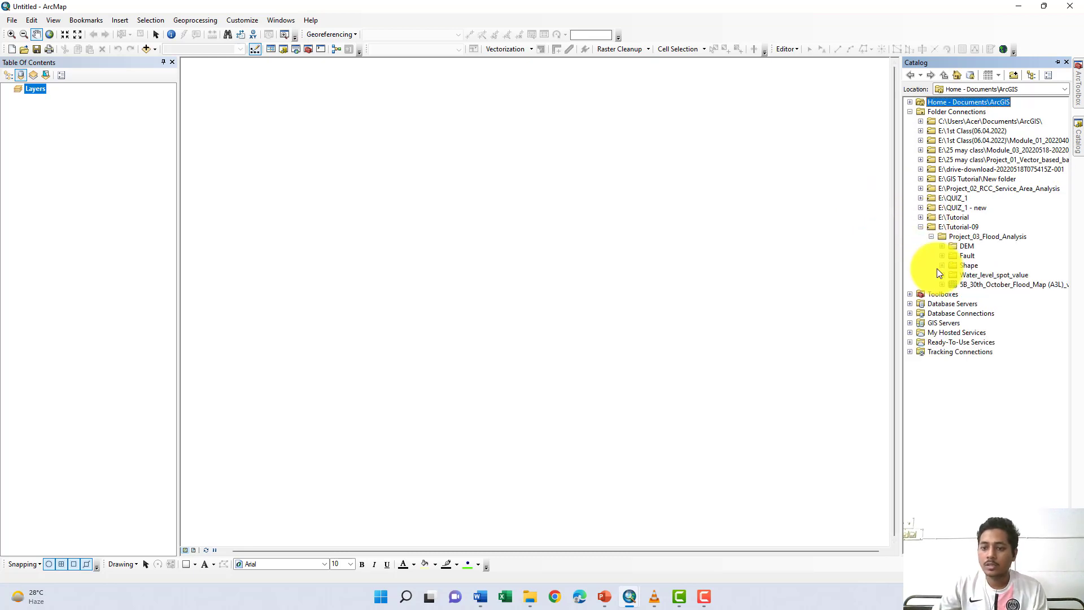
{"action": "left_click", "coordinate": [941, 246]}
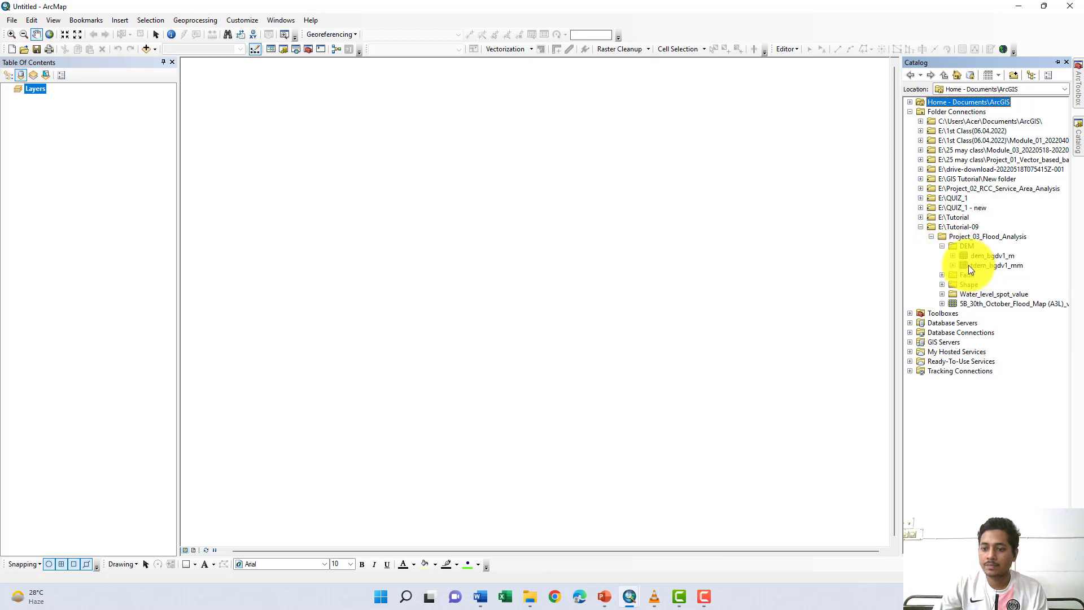
{"action": "left_click_drag", "start_coordinate": [978, 258], "coordinate": [649, 263]}
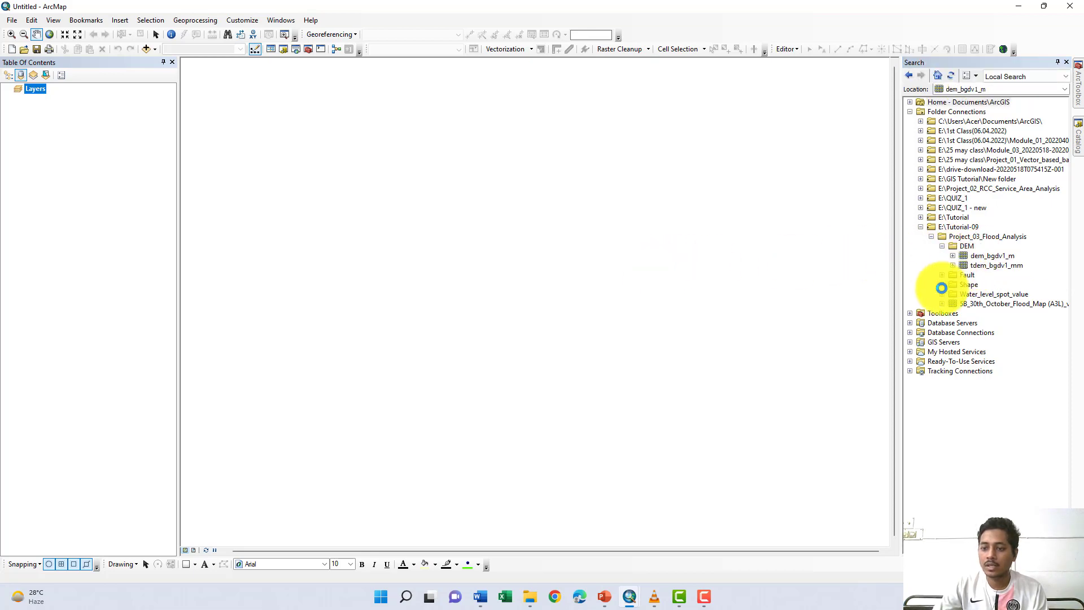
- Add Faultline.shp from the project's Fault folder to the map
{"action": "left_click", "coordinate": [1079, 136]}
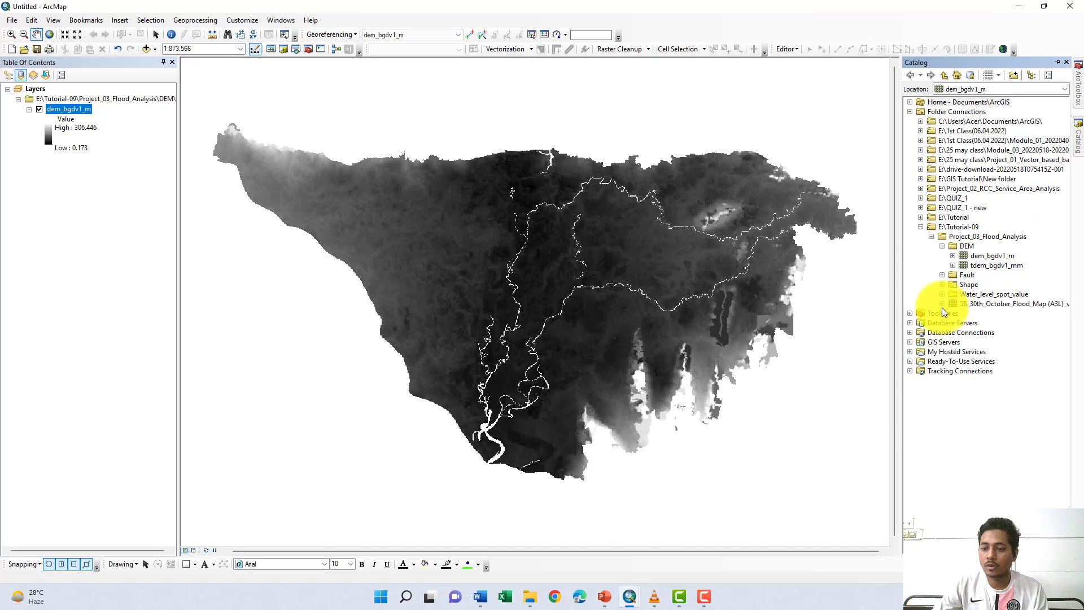
{"action": "left_click", "coordinate": [942, 275]}
{"action": "left_click_drag", "start_coordinate": [962, 284], "coordinate": [692, 286]}
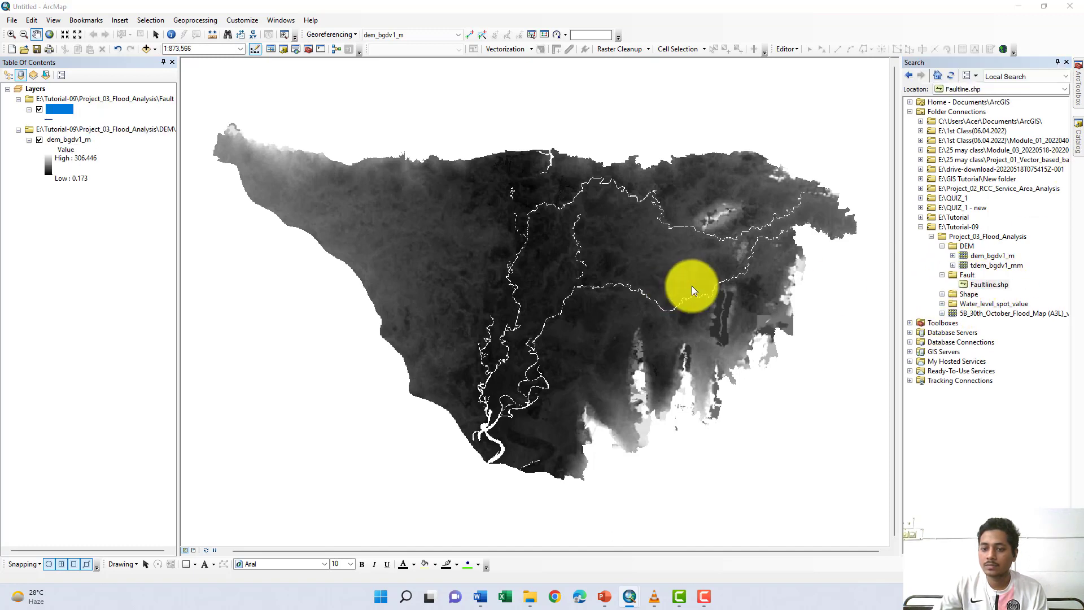
{"action": "left_click", "coordinate": [622, 344]}
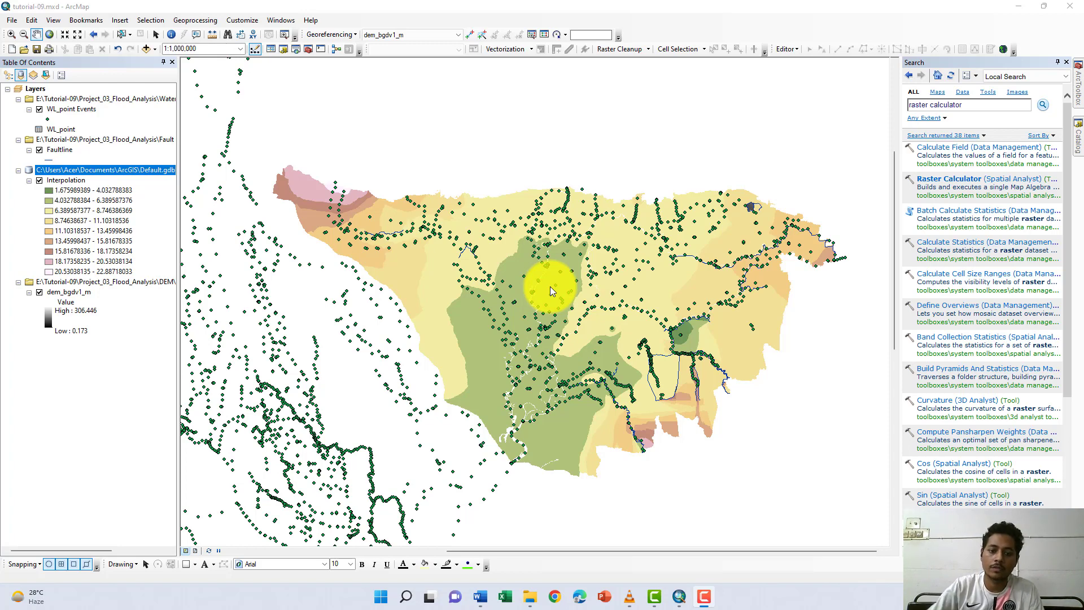
- Run Raster Calculator with the expression "Interpolation" - "dem_bgdv1_m", keeping the default output raster
{"action": "left_click", "coordinate": [954, 178]}
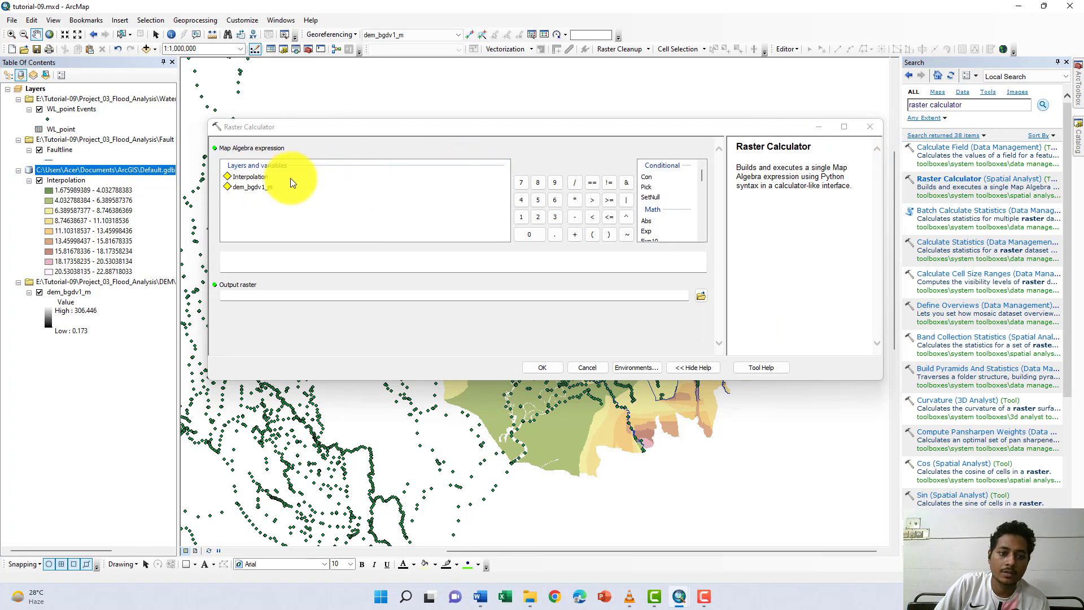
{"action": "double_click", "coordinate": [251, 177]}
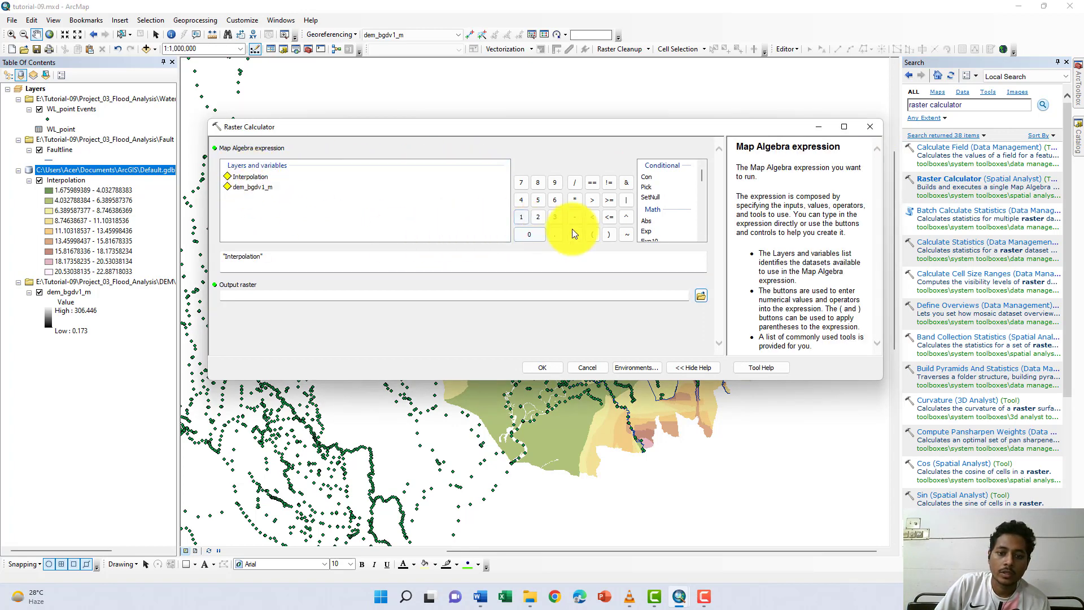
{"action": "left_click", "coordinate": [574, 218]}
{"action": "left_click", "coordinate": [251, 187]}
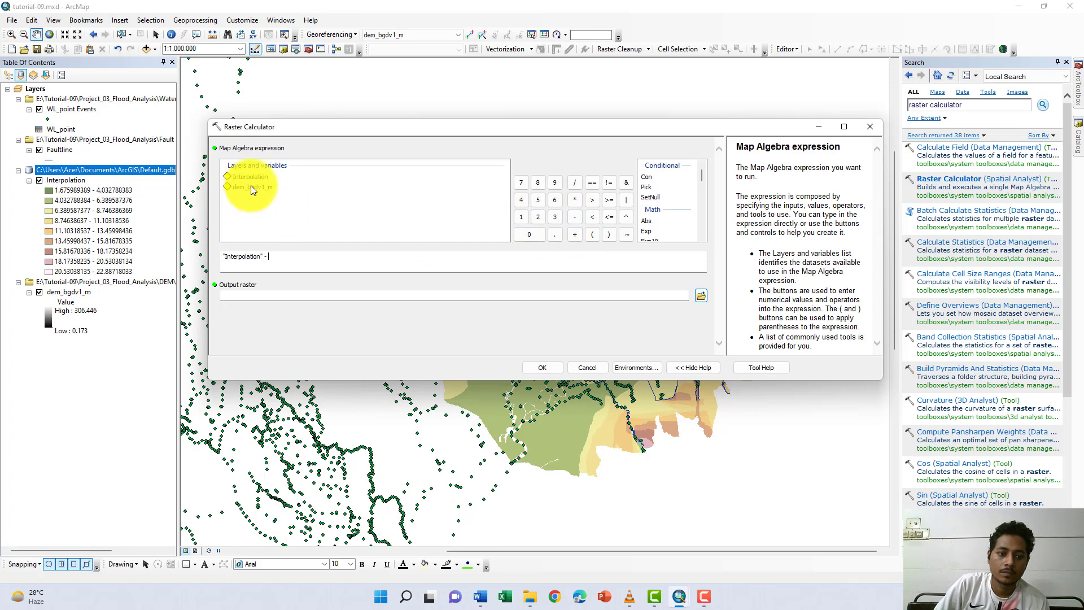
{"action": "double_click", "coordinate": [261, 186]}
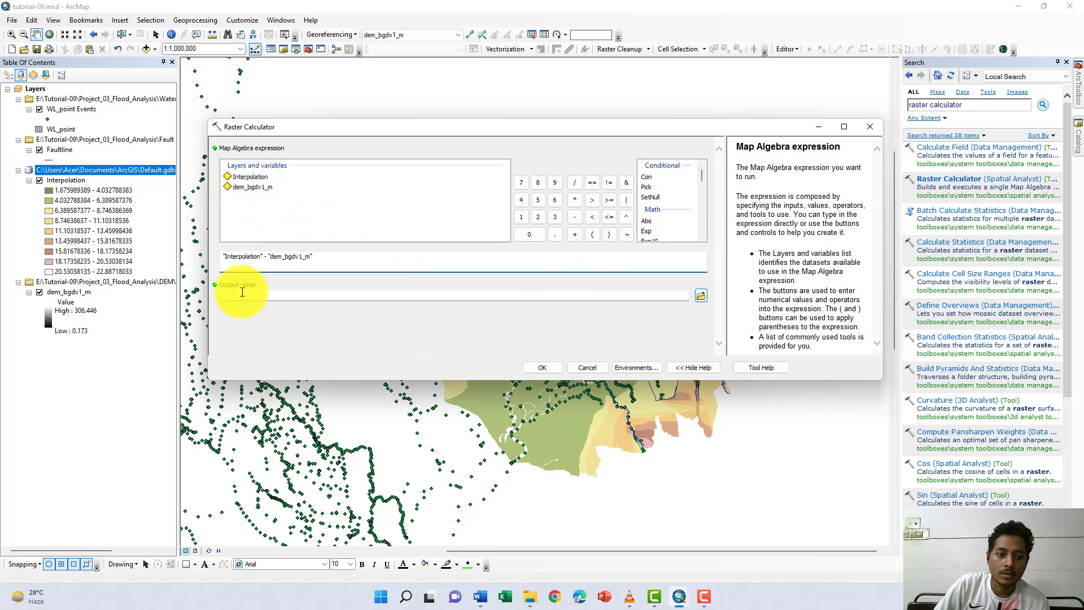
{"action": "left_click", "coordinate": [542, 370]}
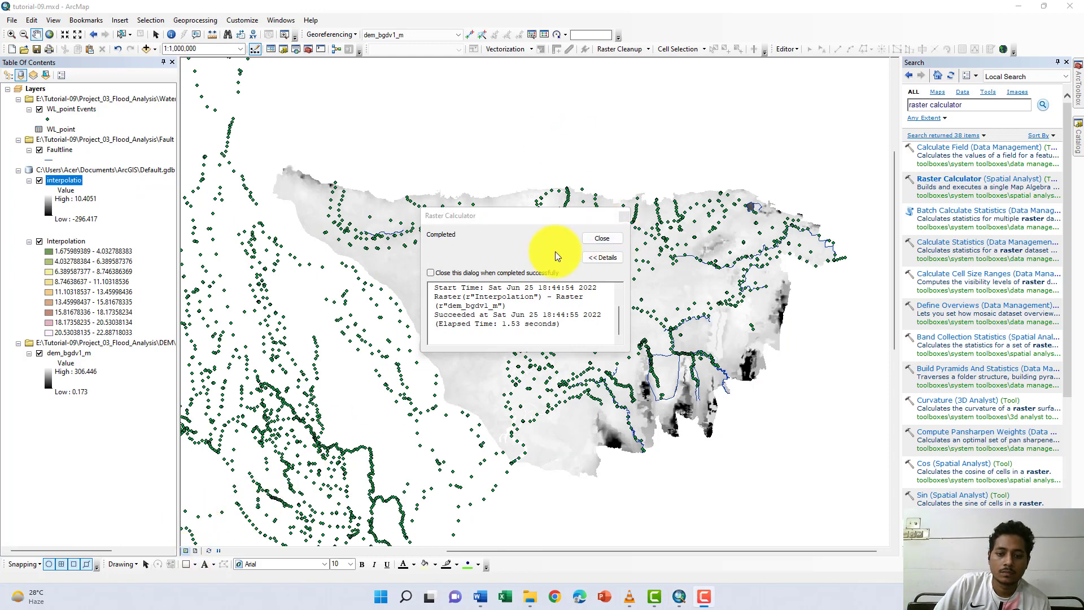
{"action": "left_click", "coordinate": [602, 237]}
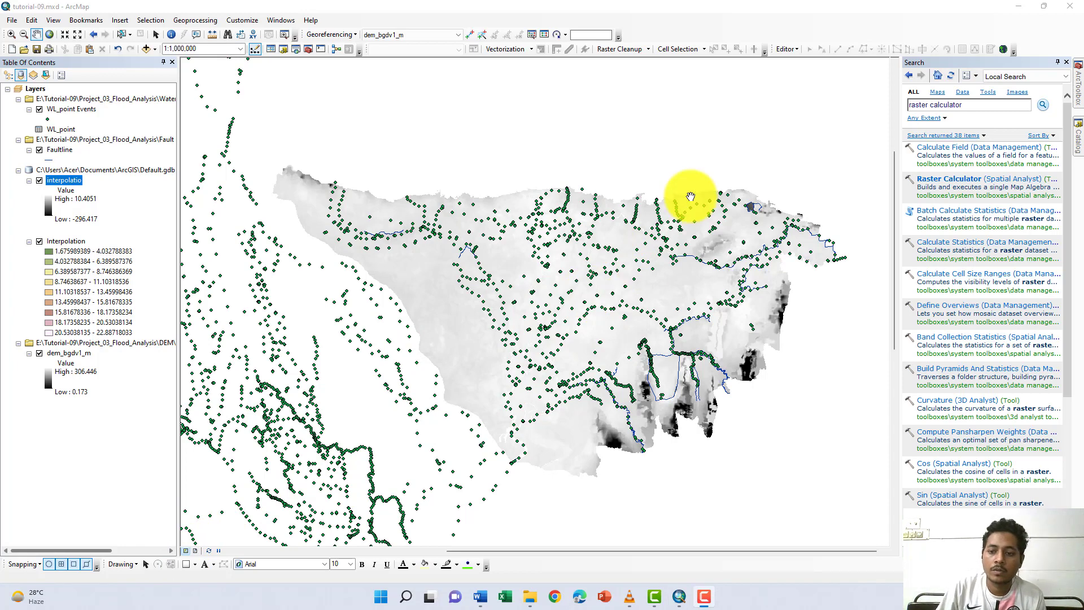
- Close the search pane and rename the calculated raster layer as Flood_level
{"action": "left_click", "coordinate": [1066, 62]}
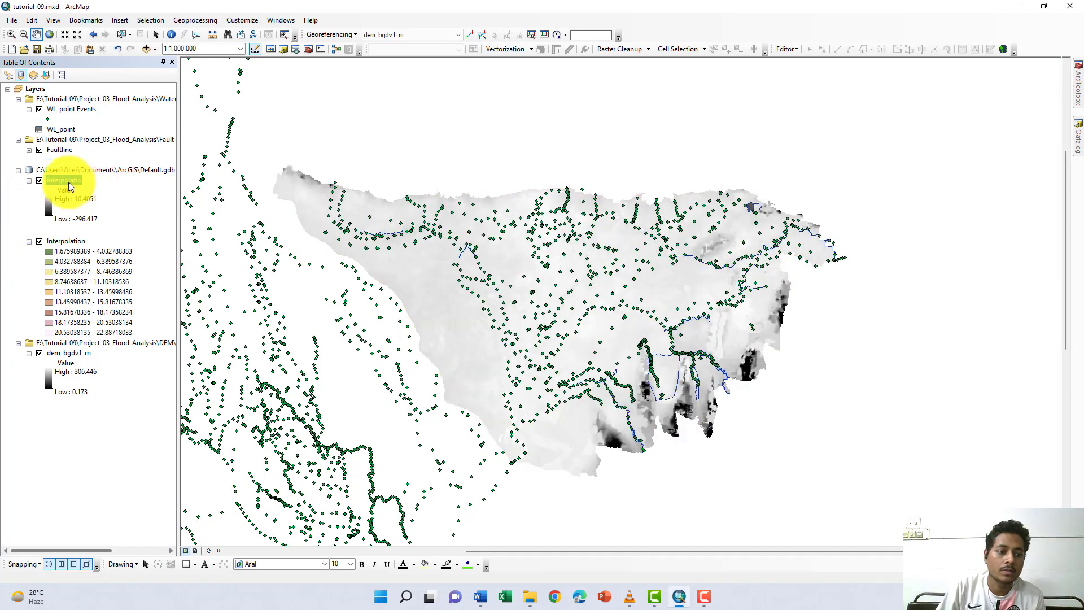
{"action": "right_click", "coordinate": [69, 182]}
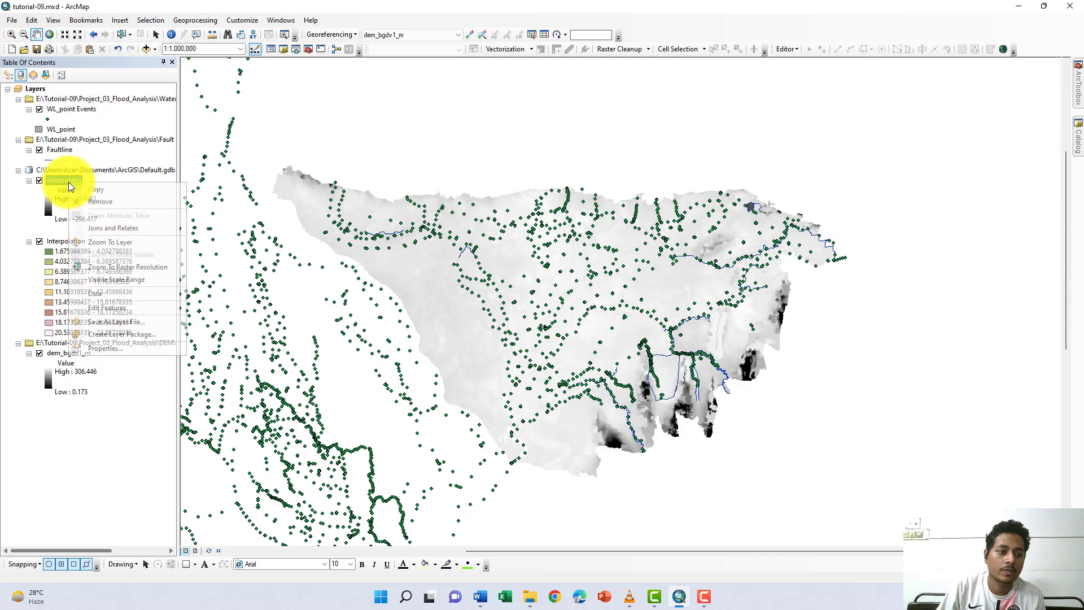
{"action": "left_click", "coordinate": [112, 350]}
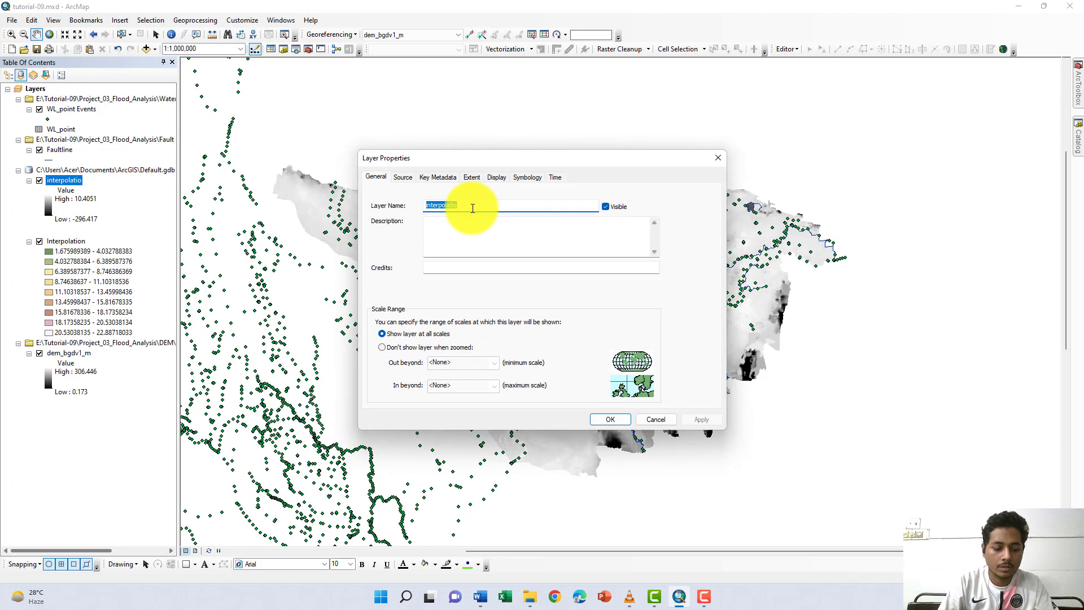
{"action": "type", "text": "Flood"}
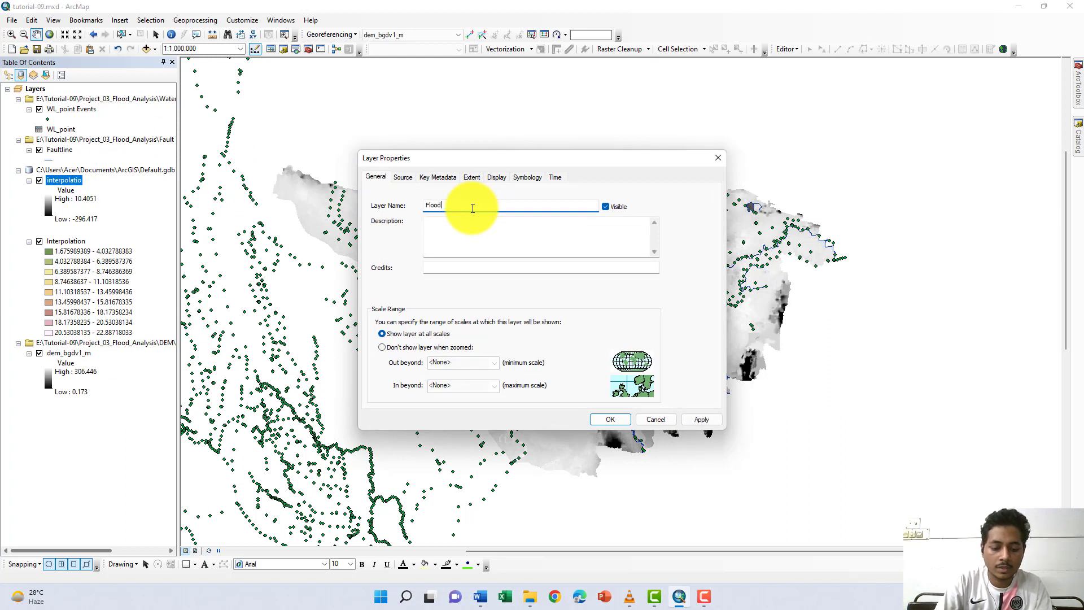
{"action": "type", "text": "_level"}
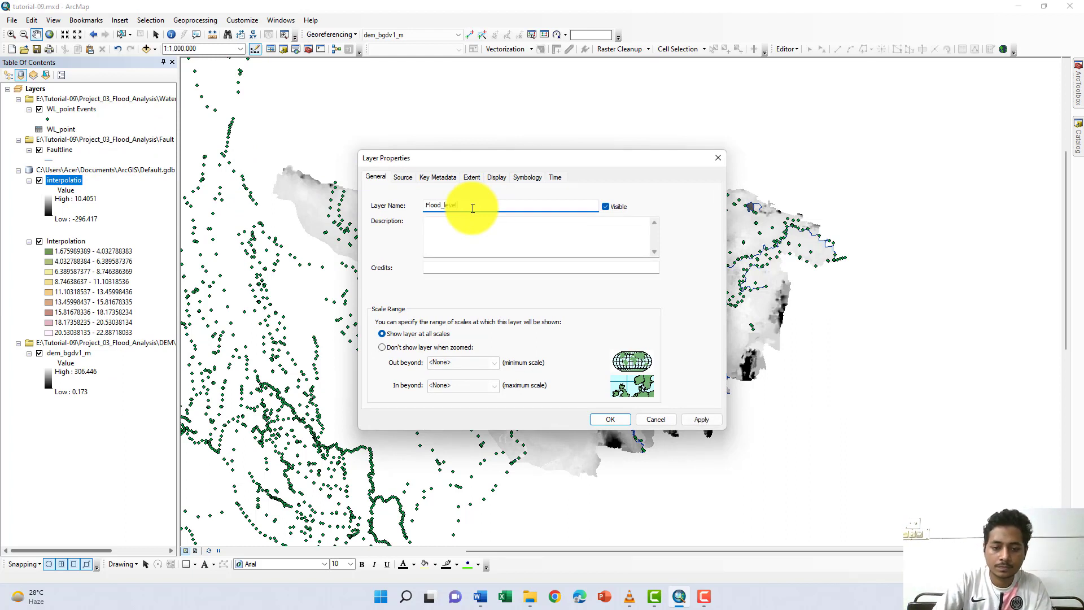
{"action": "left_click", "coordinate": [610, 419]}
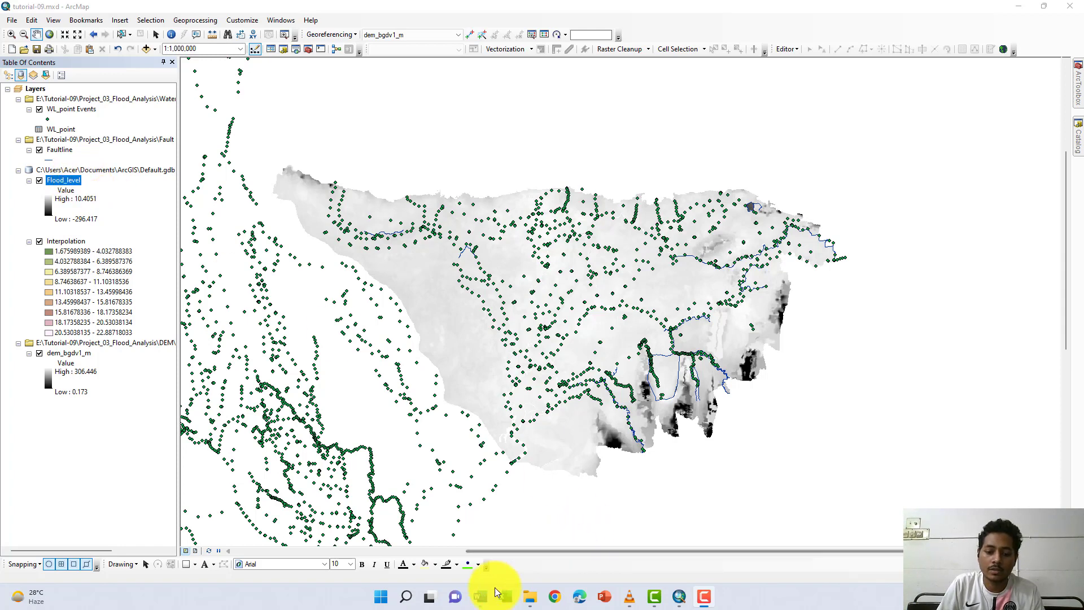
- Review the FFWC flood classification task in the Word assignment document and return to ArcMap
{"action": "left_click", "coordinate": [480, 596]}
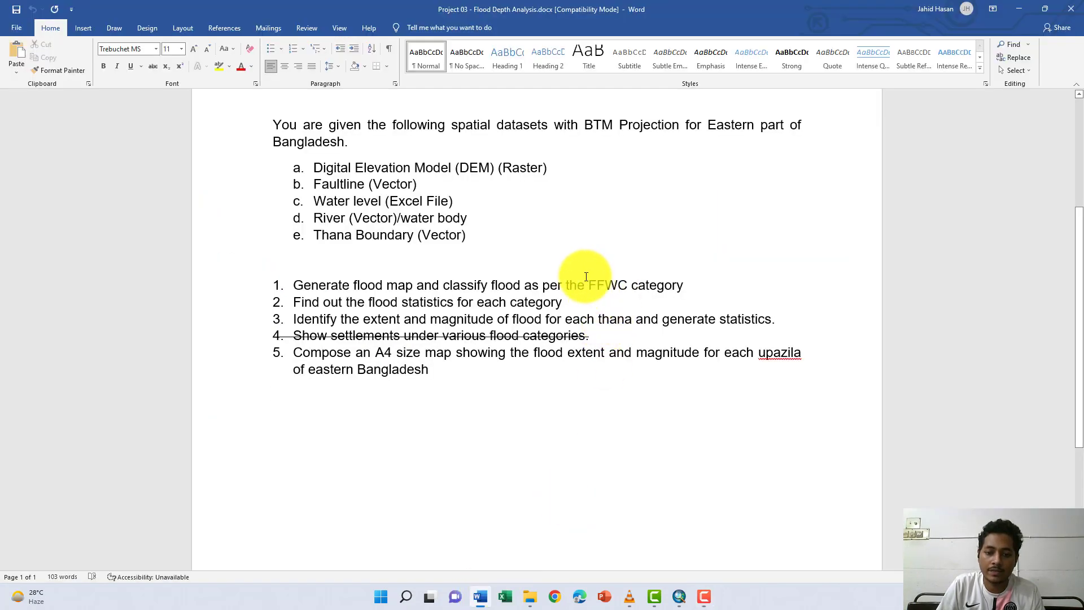
{"action": "left_click_drag", "start_coordinate": [566, 286], "coordinate": [674, 294]}
{"action": "left_click", "coordinate": [557, 457]}
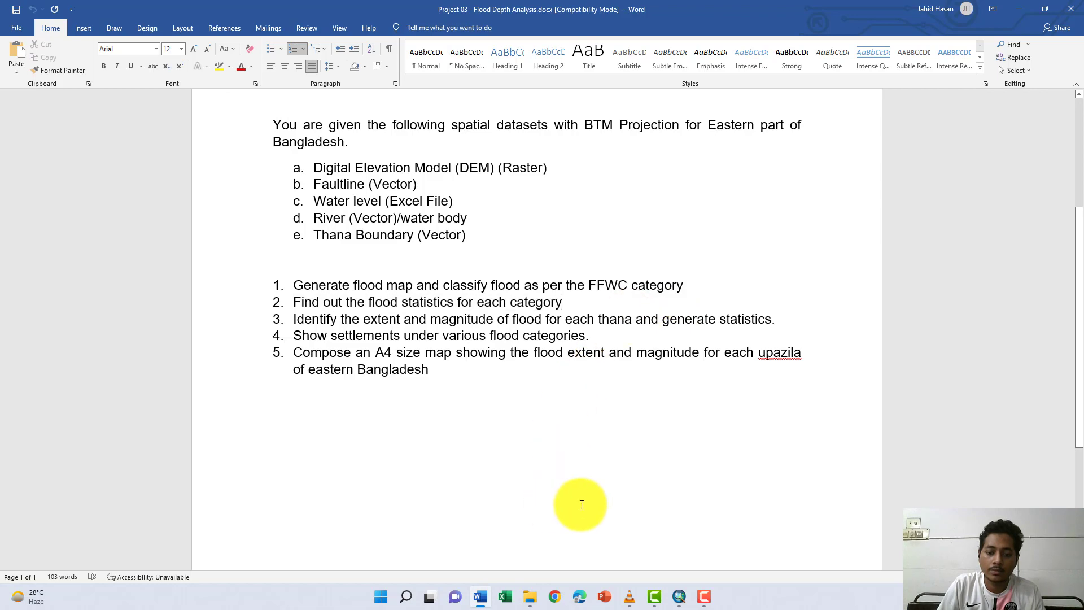
{"action": "left_click", "coordinate": [1019, 9]}
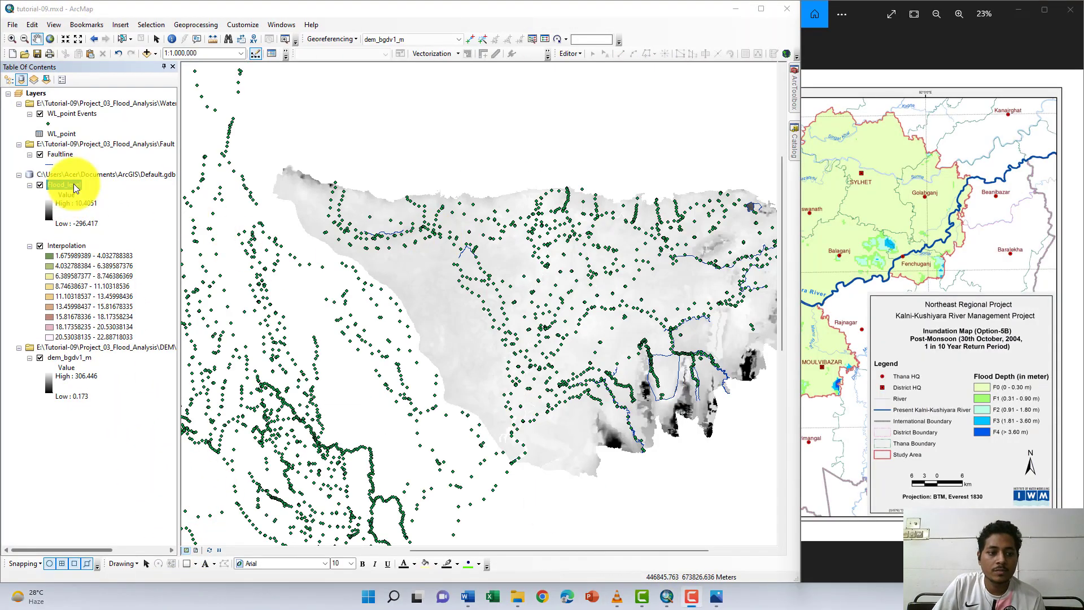
- Change the Flood_level layer's symbology to Classified with 6 classes
{"action": "left_click", "coordinate": [74, 185]}
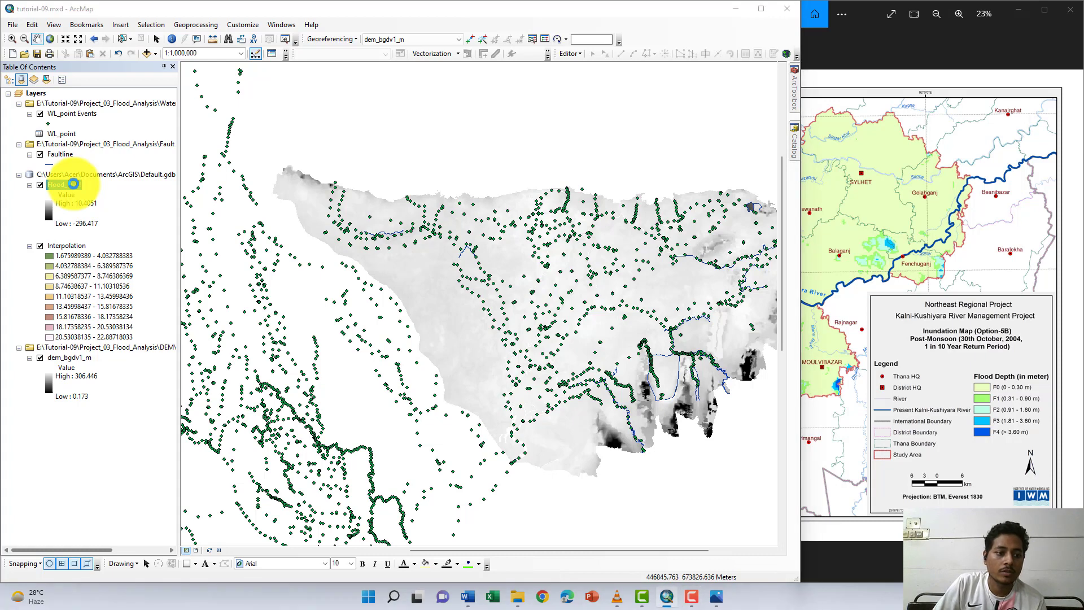
{"action": "double_click", "coordinate": [74, 184]}
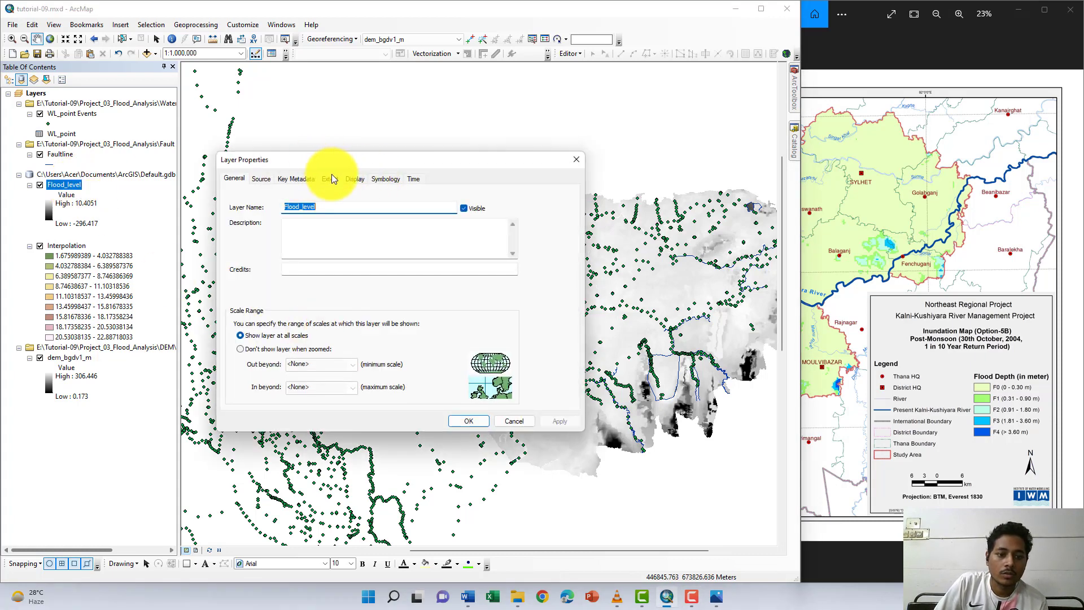
{"action": "left_click", "coordinate": [357, 178]}
{"action": "left_click", "coordinate": [384, 178]}
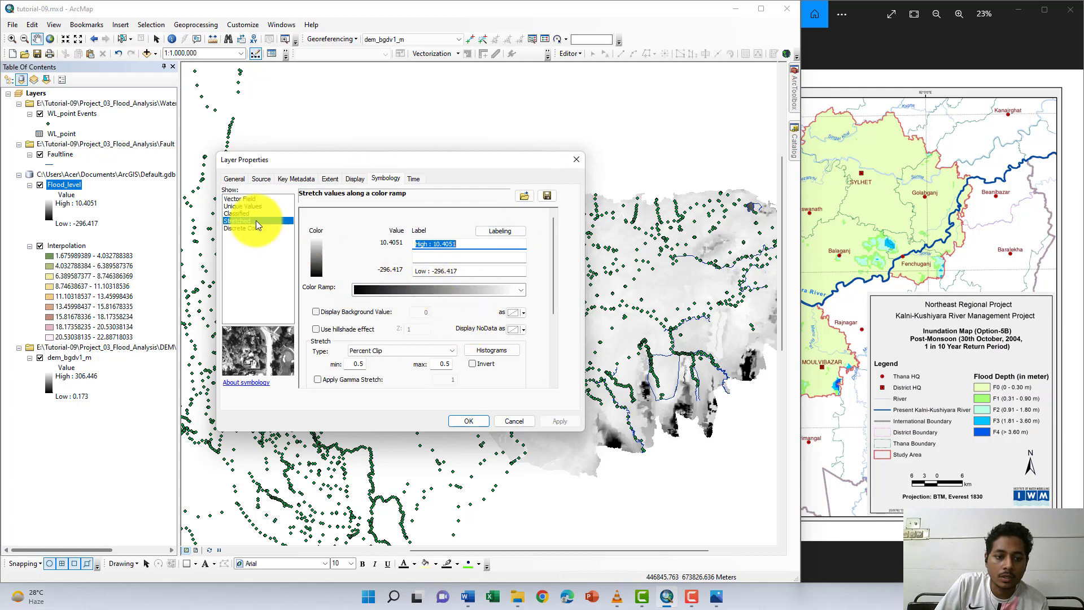
{"action": "left_click", "coordinate": [236, 213]}
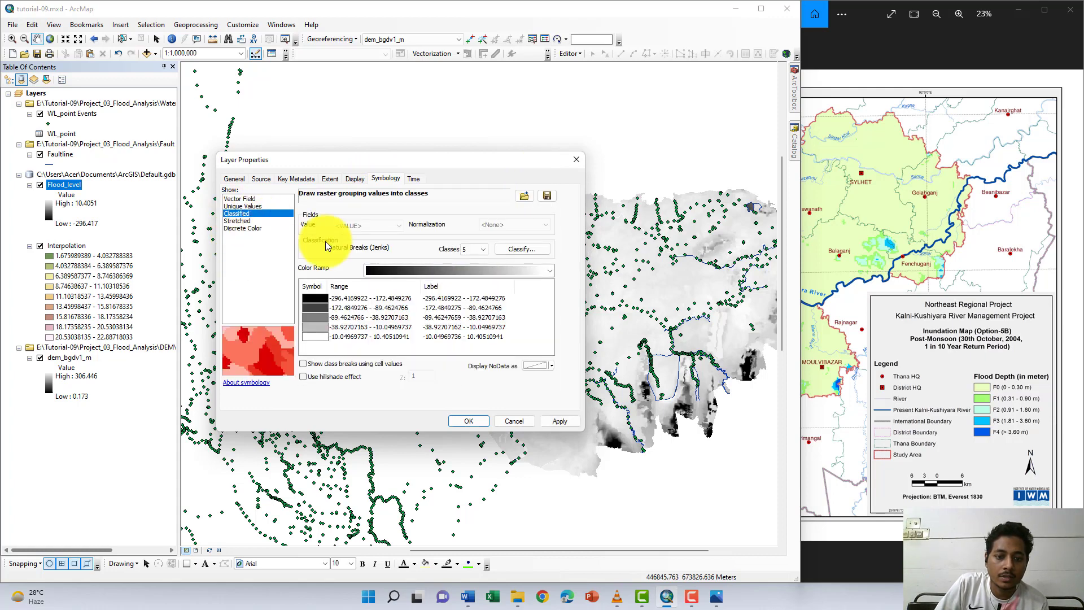
{"action": "left_click", "coordinate": [476, 249]}
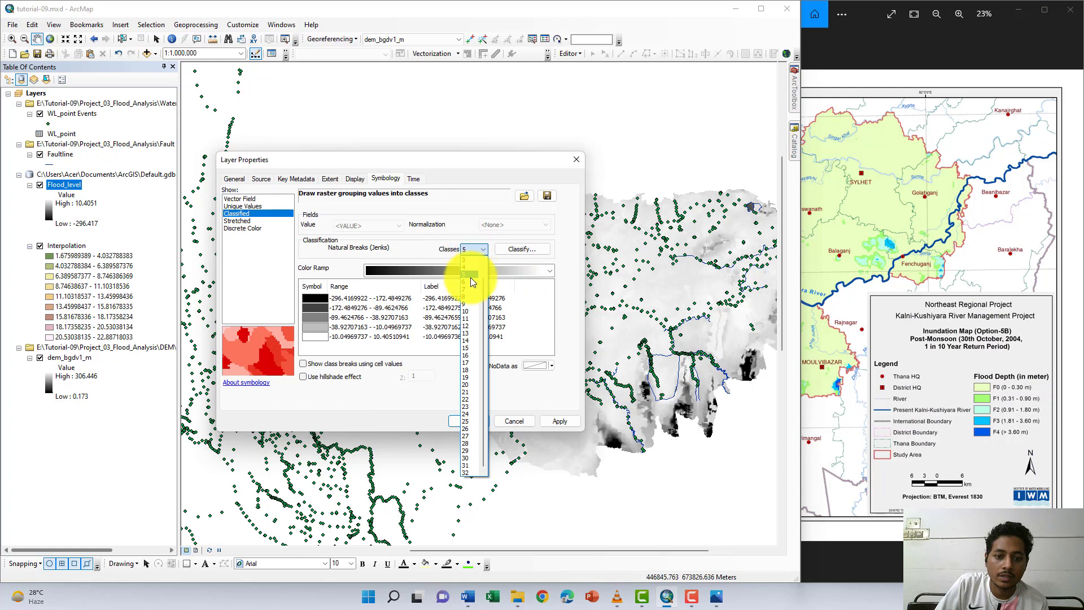
{"action": "left_click", "coordinate": [471, 284]}
- Open the Flood_level layer's classification settings and replace two of the class break values with 0 and 0.3
{"action": "left_click", "coordinate": [522, 250]}
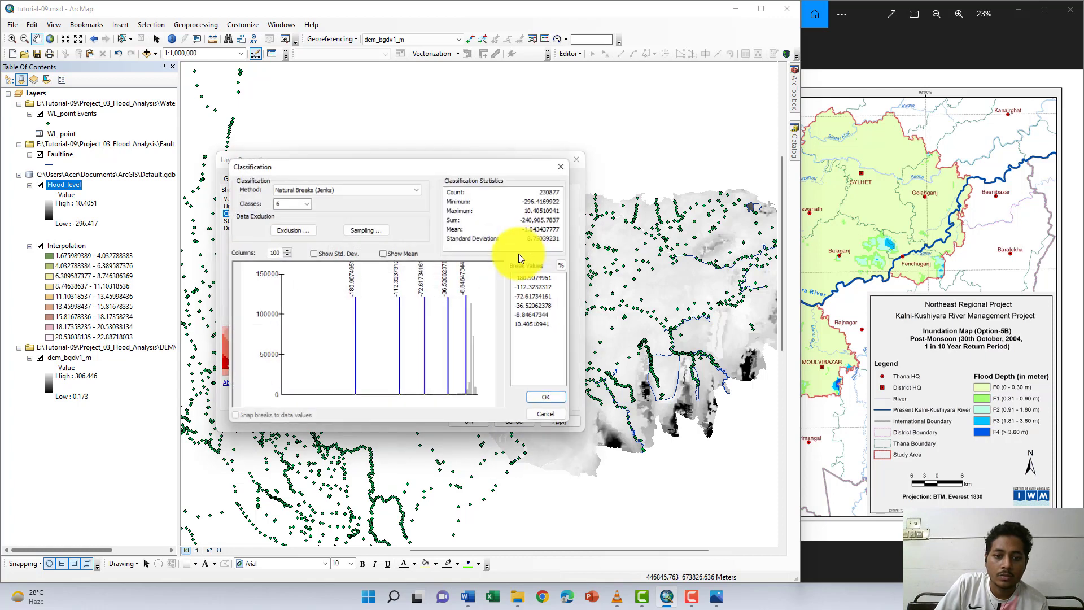
{"action": "left_click", "coordinate": [549, 327]}
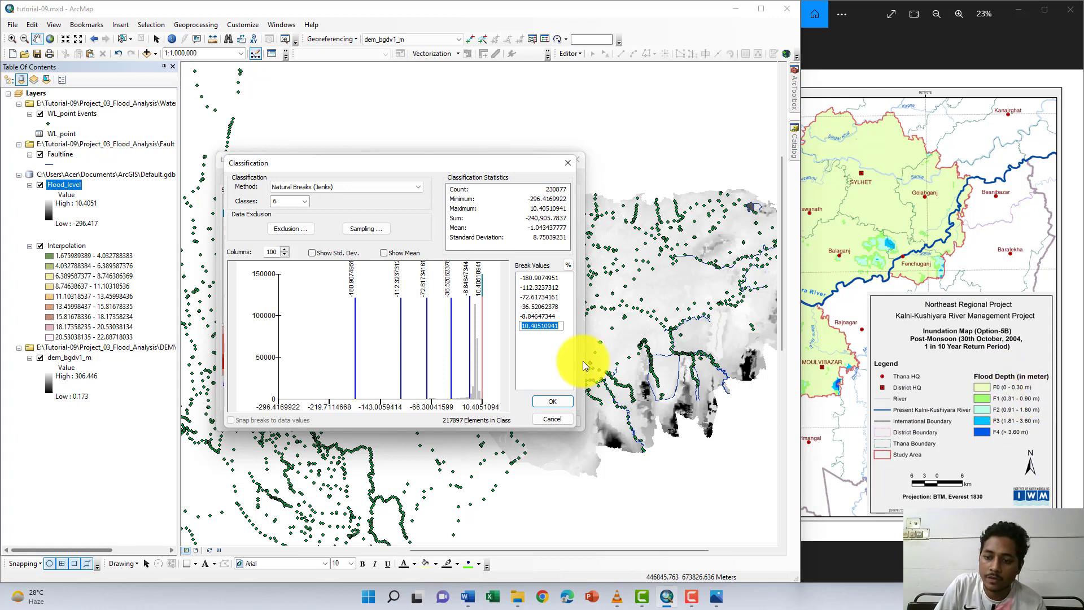
{"action": "left_click", "coordinate": [551, 326]}
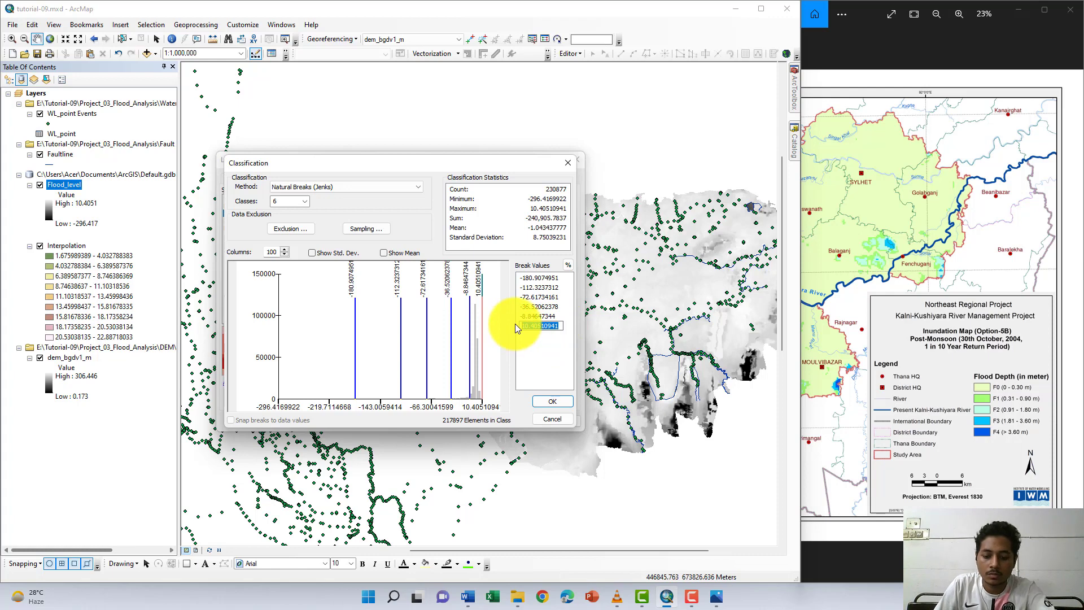
{"action": "type", "text": "0"}
{"action": "key", "text": "Return"}
{"action": "double_click", "coordinate": [543, 315]}
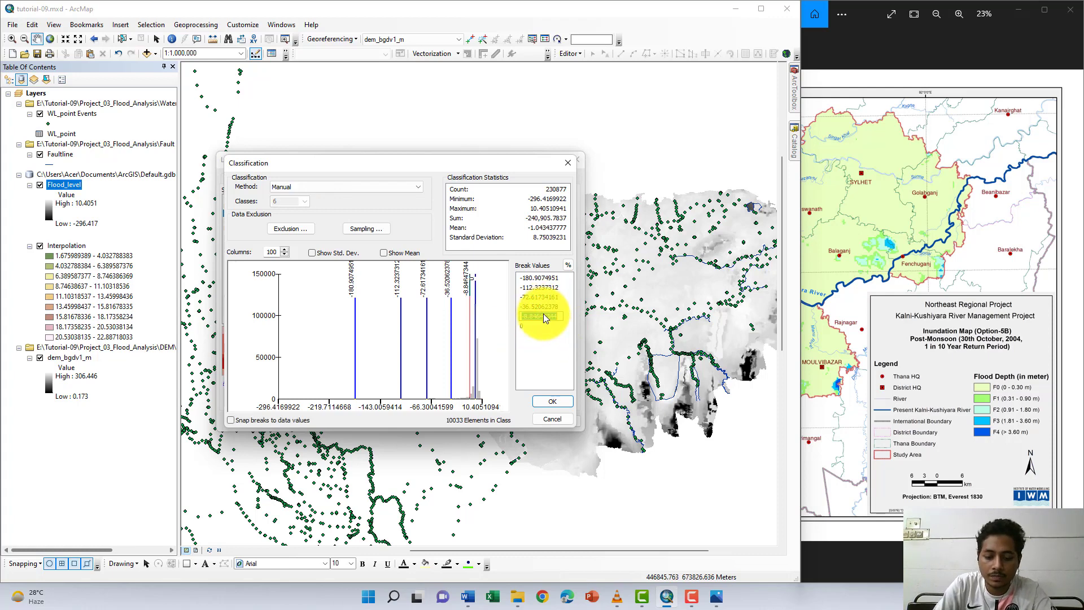
{"action": "type", "text": "0."}
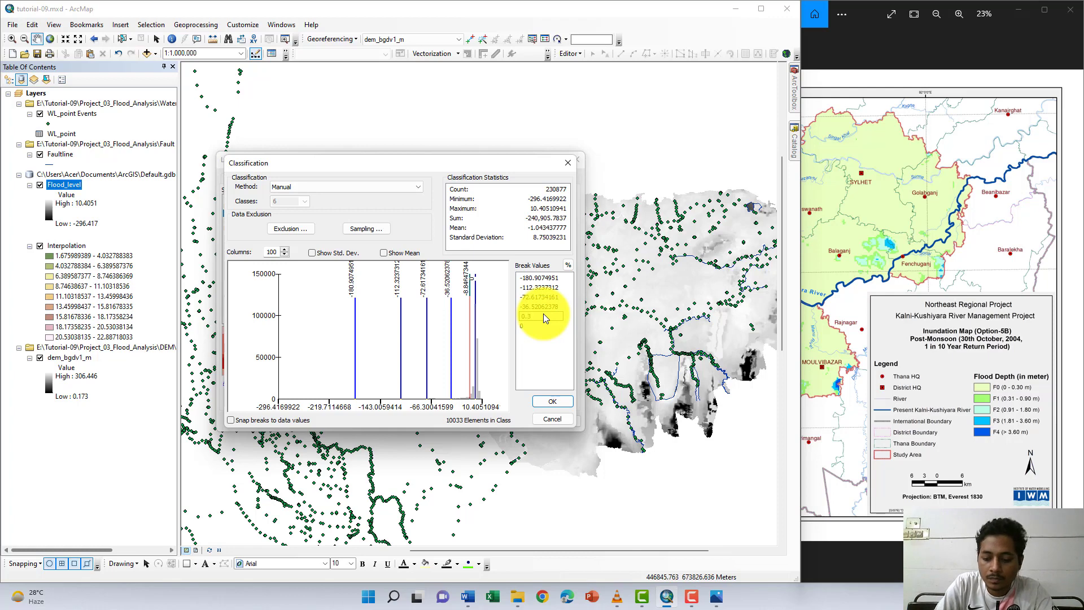
{"action": "type", "text": "3"}
{"action": "key", "text": "Return"}
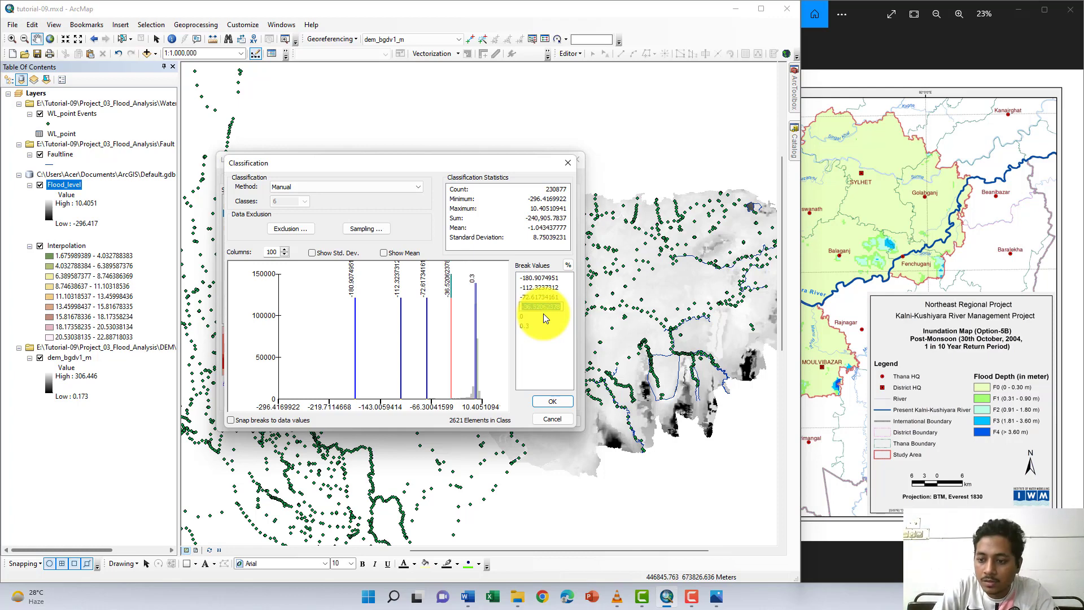
- Set the remaining class break values to 0.9, 1.8, 3.6 and 10.40510941 and accept the manual classification
{"action": "type", "text": "0.9"}
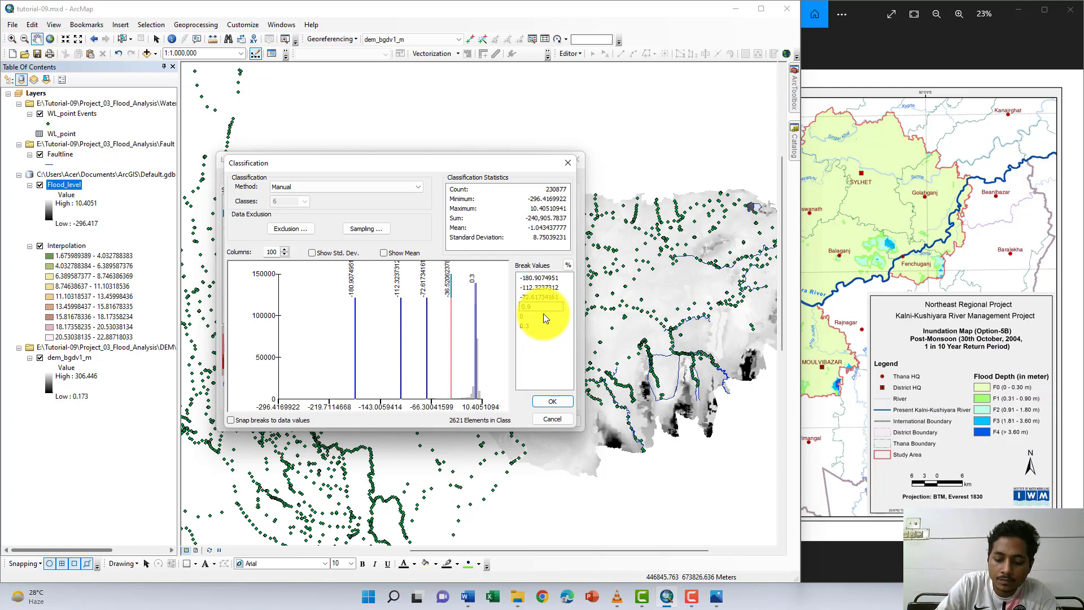
{"action": "key", "text": "Return"}
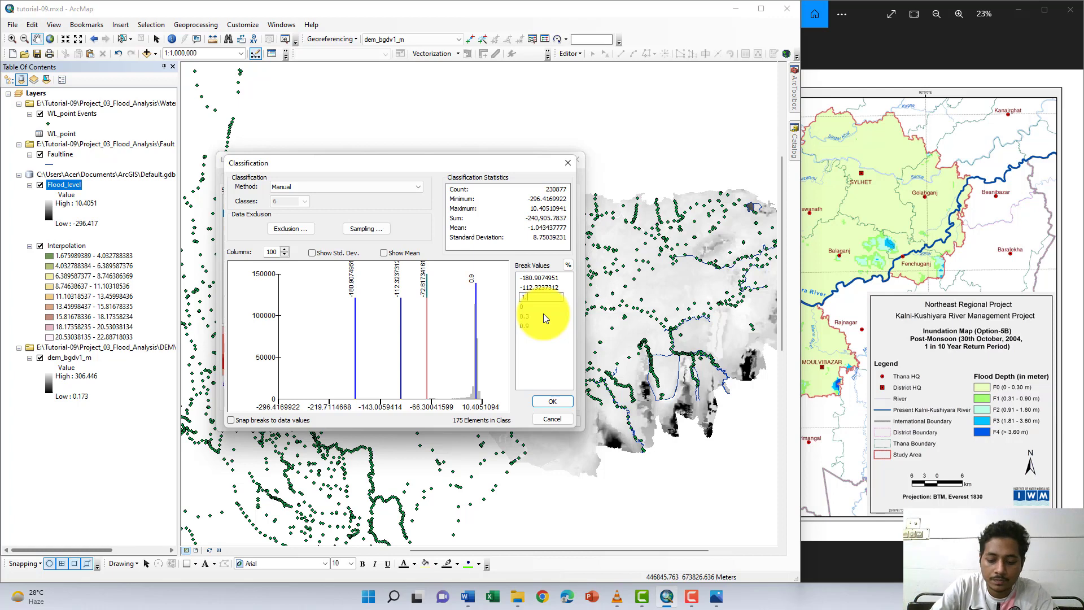
{"action": "type", "text": "1.8"}
{"action": "key", "text": "Return"}
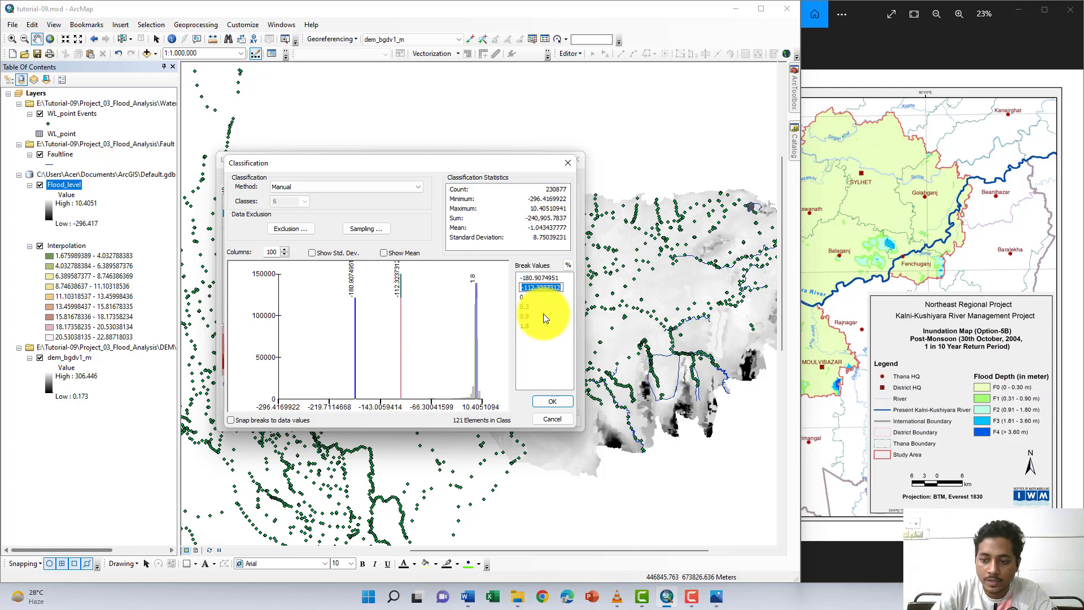
{"action": "type", "text": "3."}
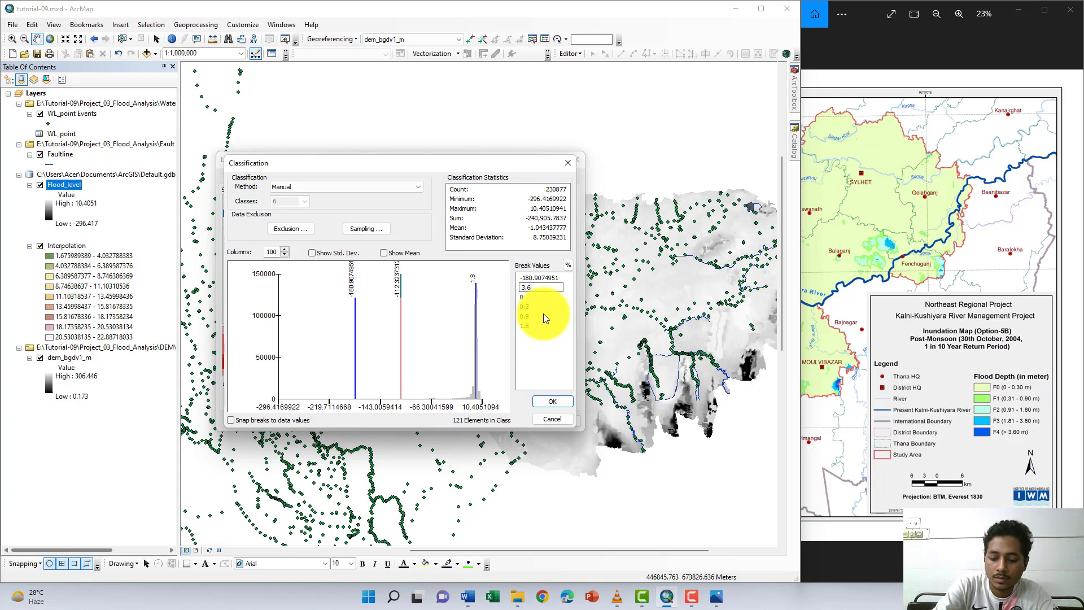
{"action": "type", "text": "6"}
{"action": "key", "text": "Return"}
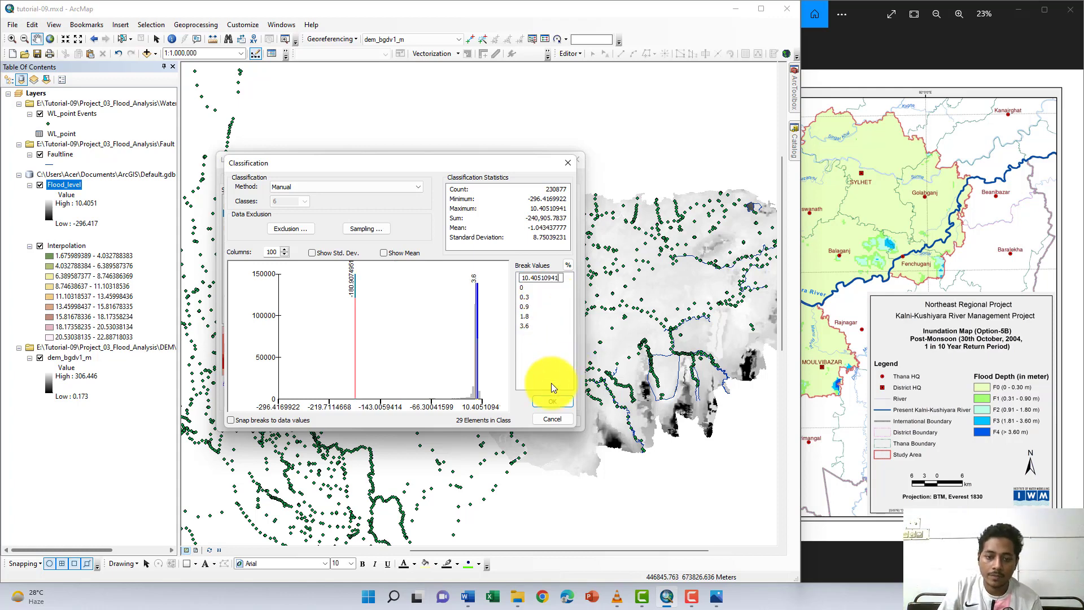
{"action": "key", "text": "Return"}
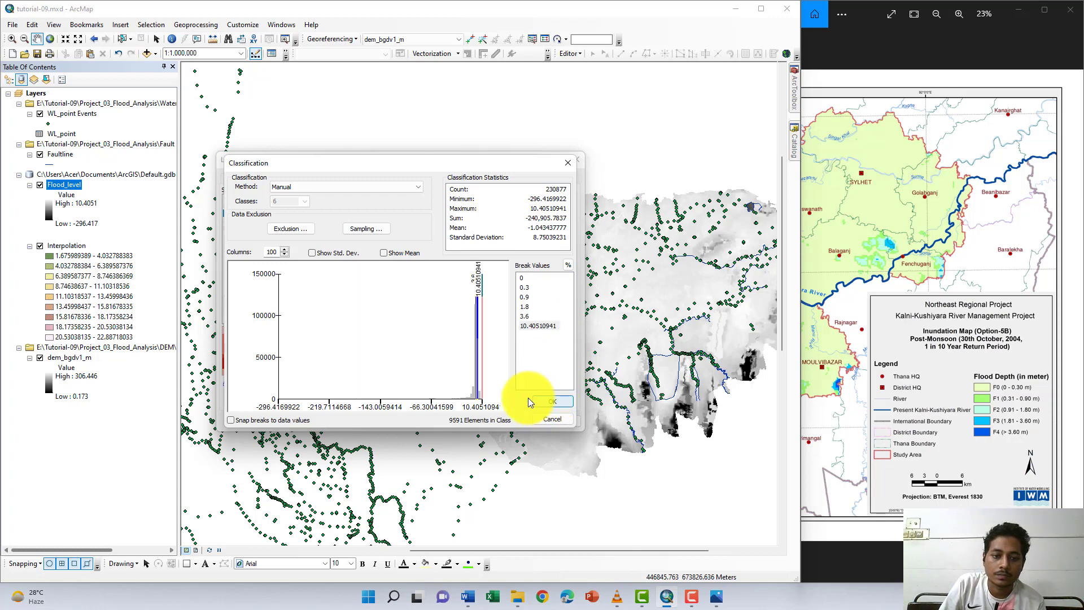
{"action": "left_click", "coordinate": [550, 401]}
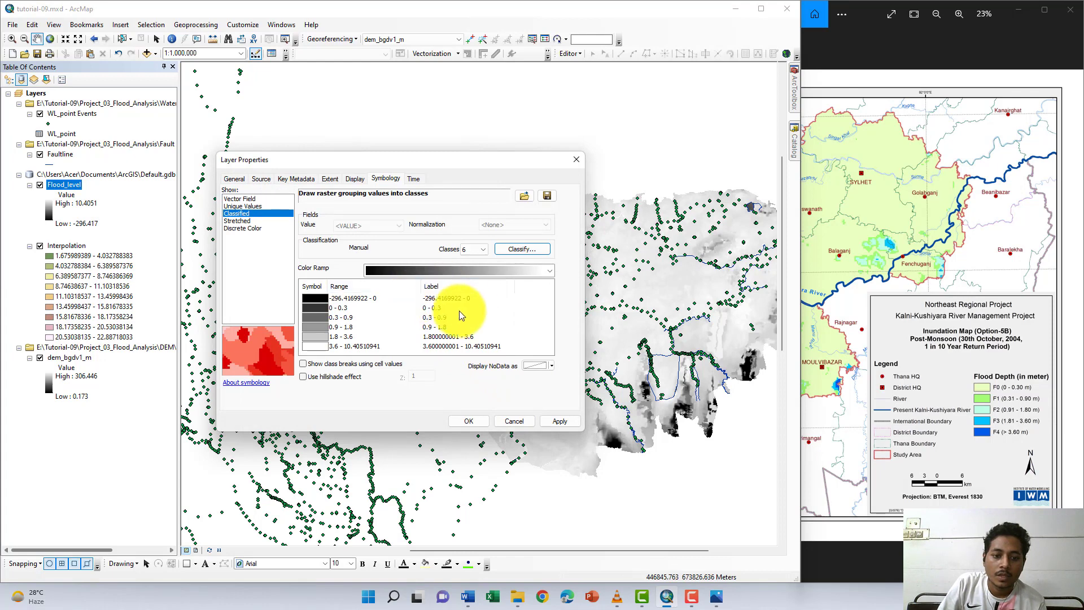
- Label the class below 0 as FF, the 0 - 0.3 class as F1 and the 0.3 - 0.9 class as F2
{"action": "left_click", "coordinate": [435, 299]}
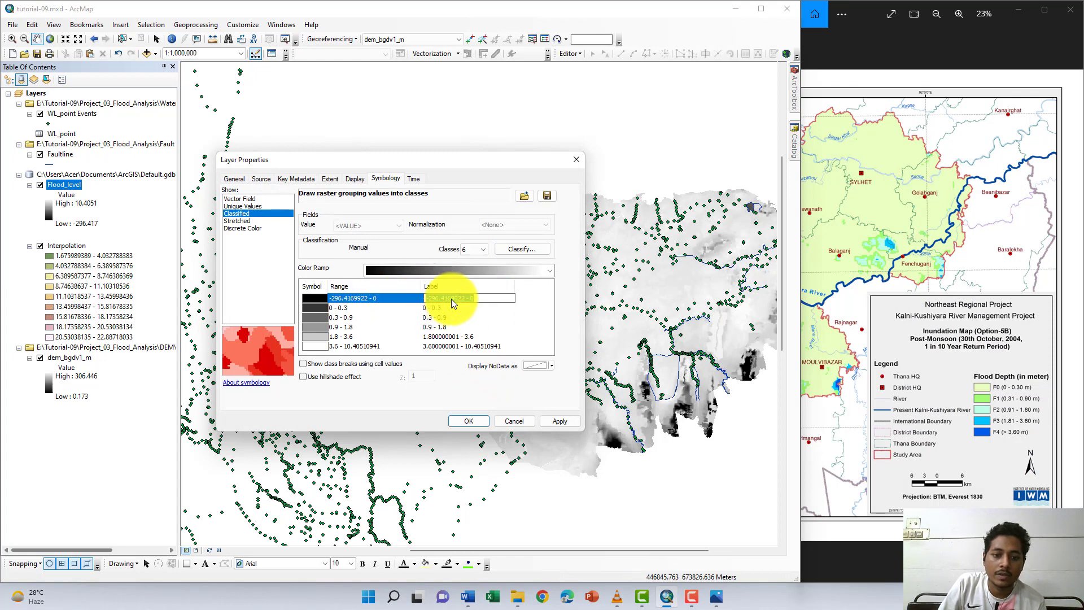
{"action": "type", "text": "FF"}
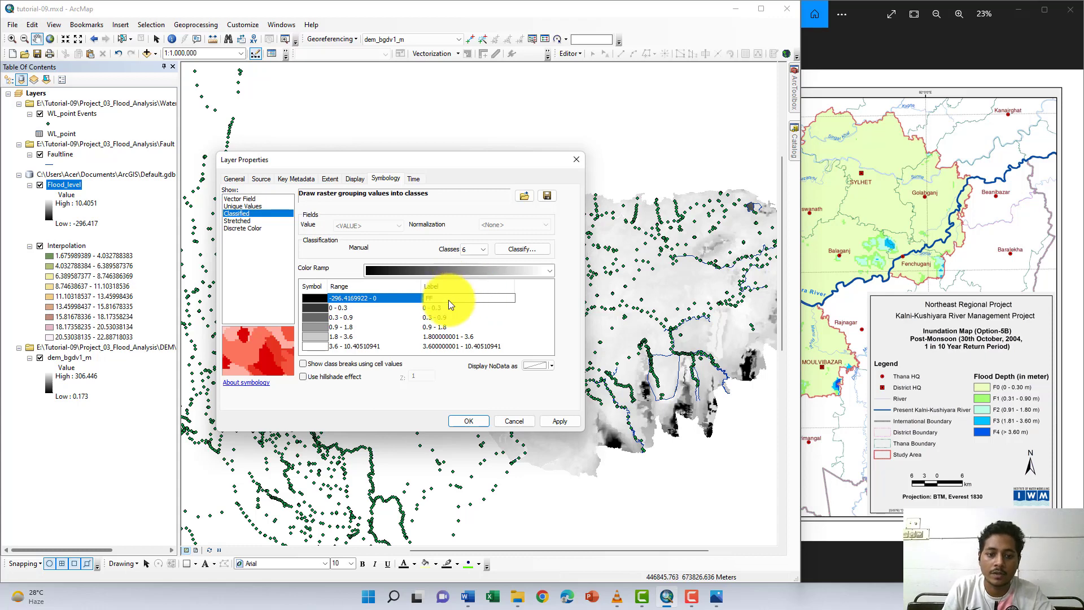
{"action": "left_click", "coordinate": [184, 595]}
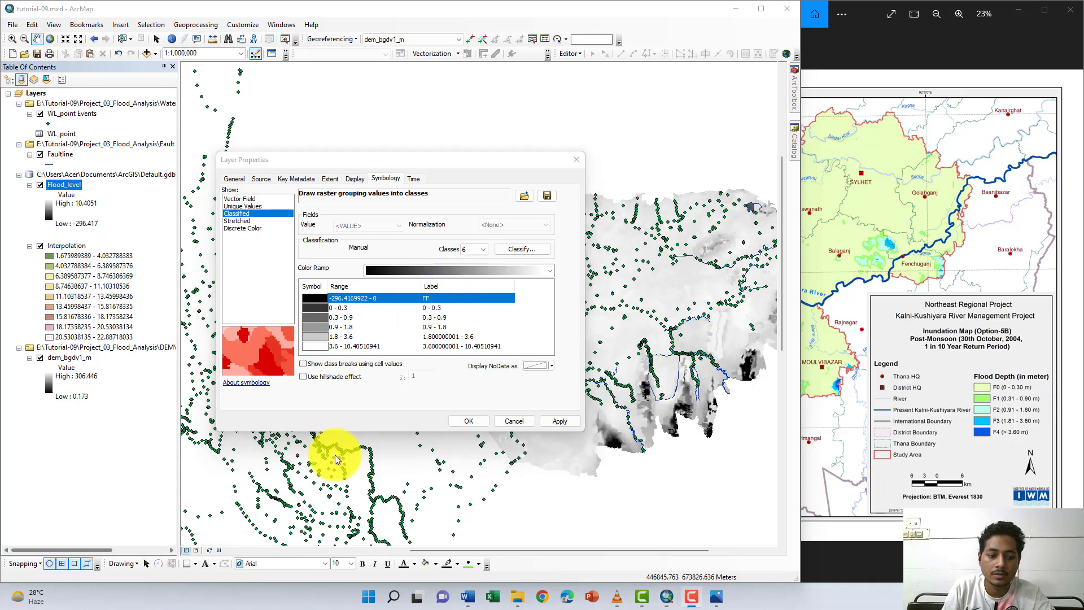
{"action": "left_click", "coordinate": [435, 307]}
{"action": "type", "text": "F1"}
{"action": "key", "text": "Return"}
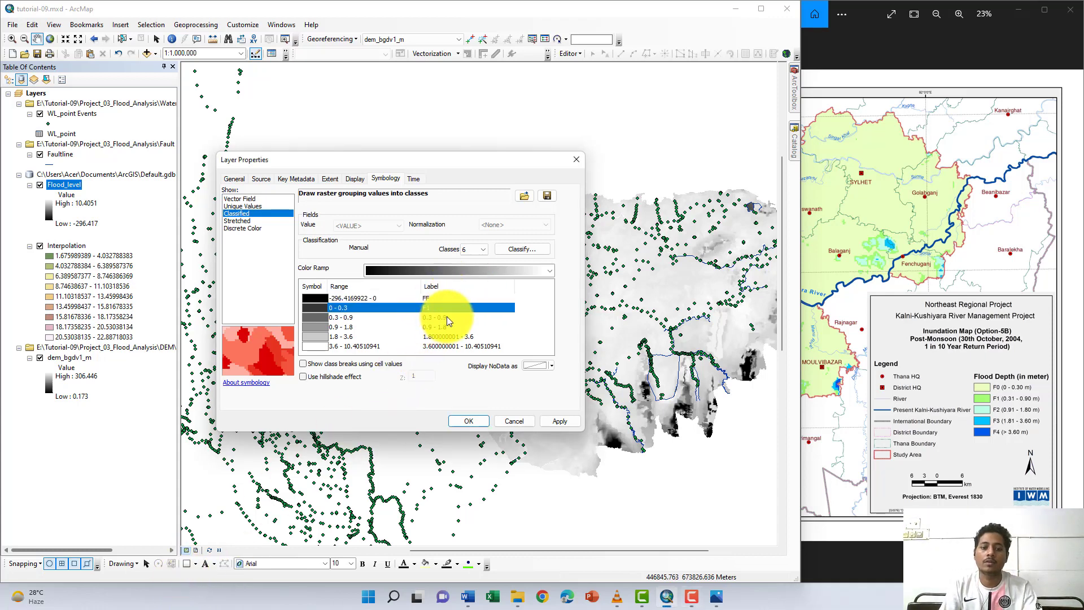
{"action": "left_click", "coordinate": [446, 317]}
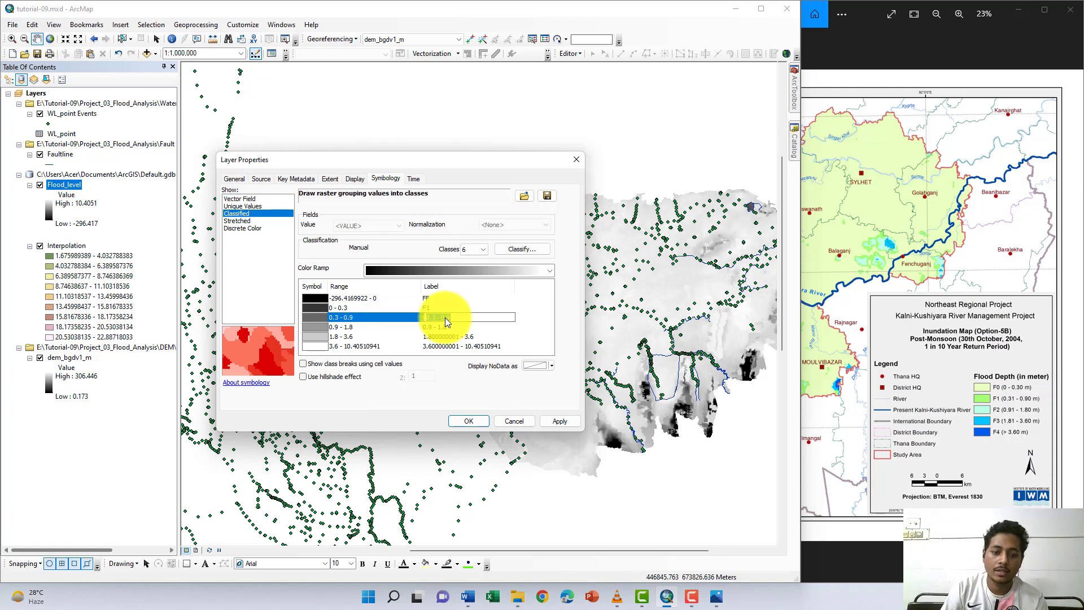
{"action": "type", "text": "F"}
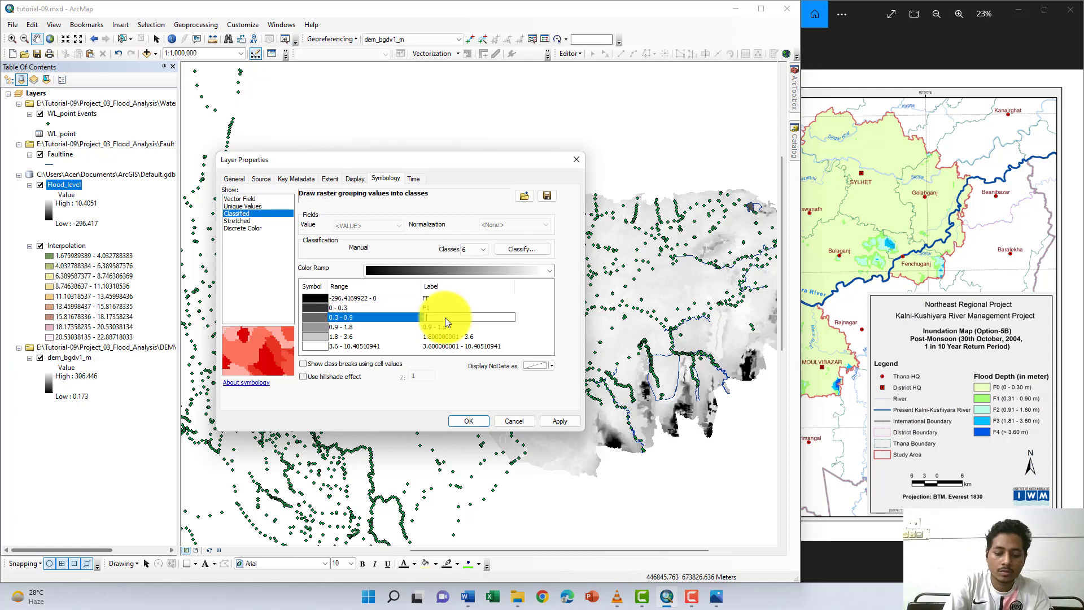
{"action": "type", "text": "2"}
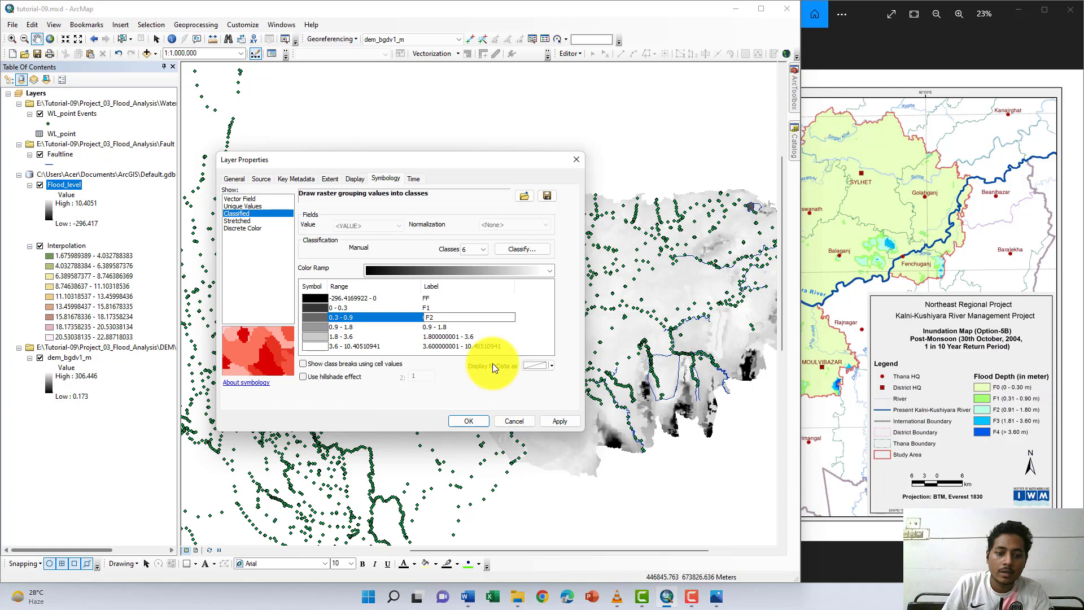
- Label the 0.9 - 1.8, 1.8 - 3.6 and above 3.6 classes as F3, F4 and F5, and accept the layer symbology
{"action": "left_click", "coordinate": [451, 327]}
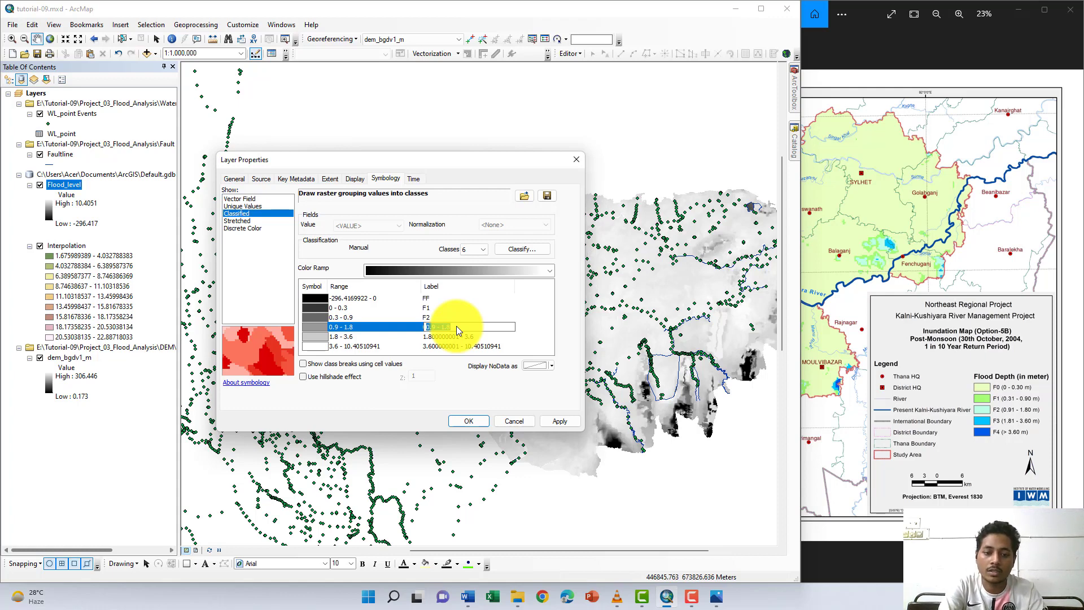
{"action": "type", "text": "F3"}
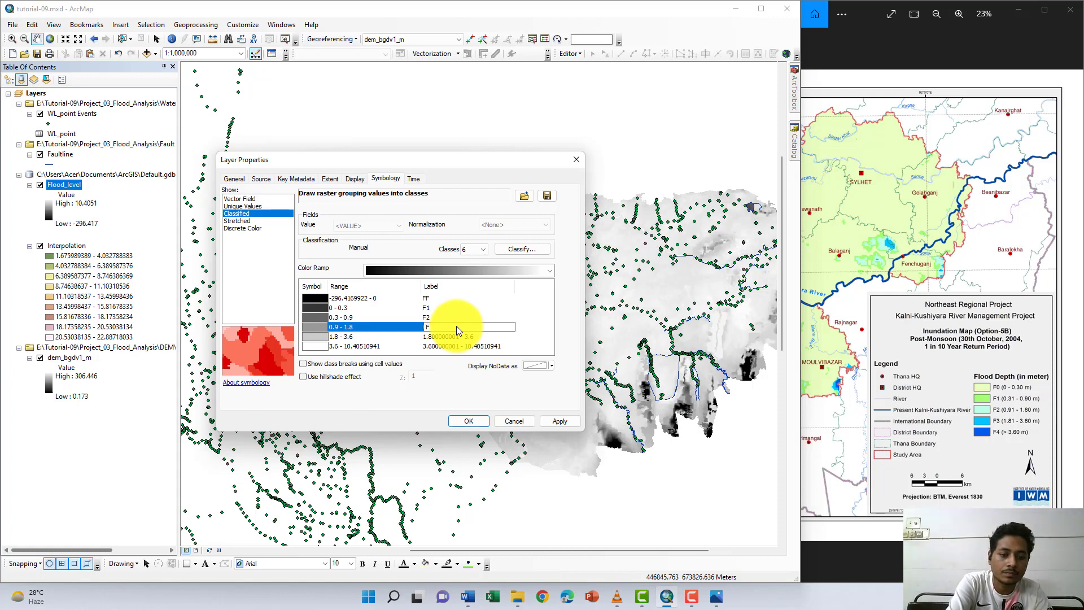
{"action": "left_click", "coordinate": [443, 335]}
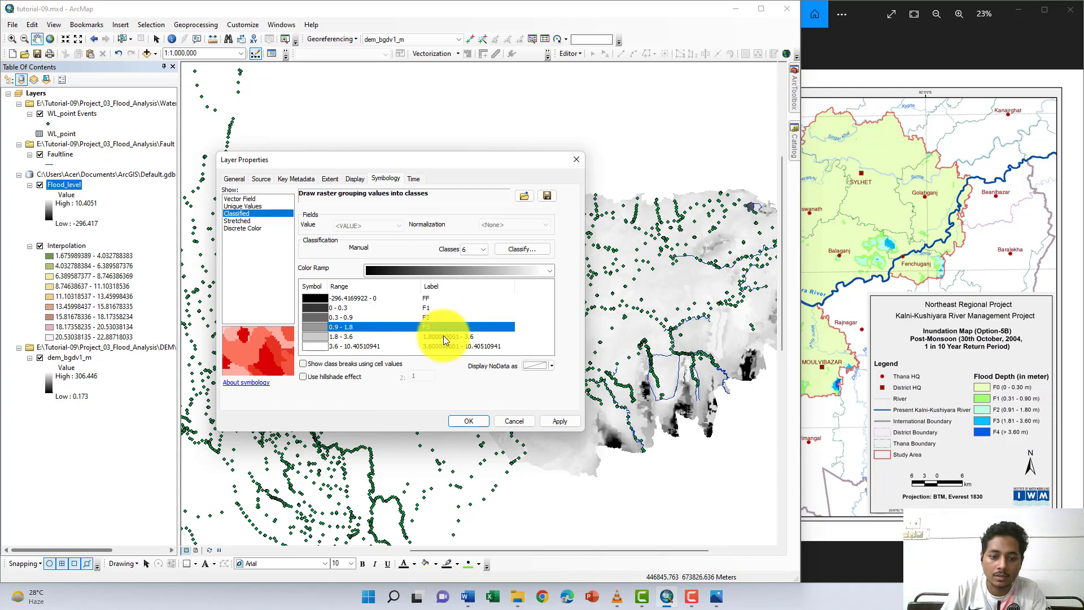
{"action": "type", "text": "F4"}
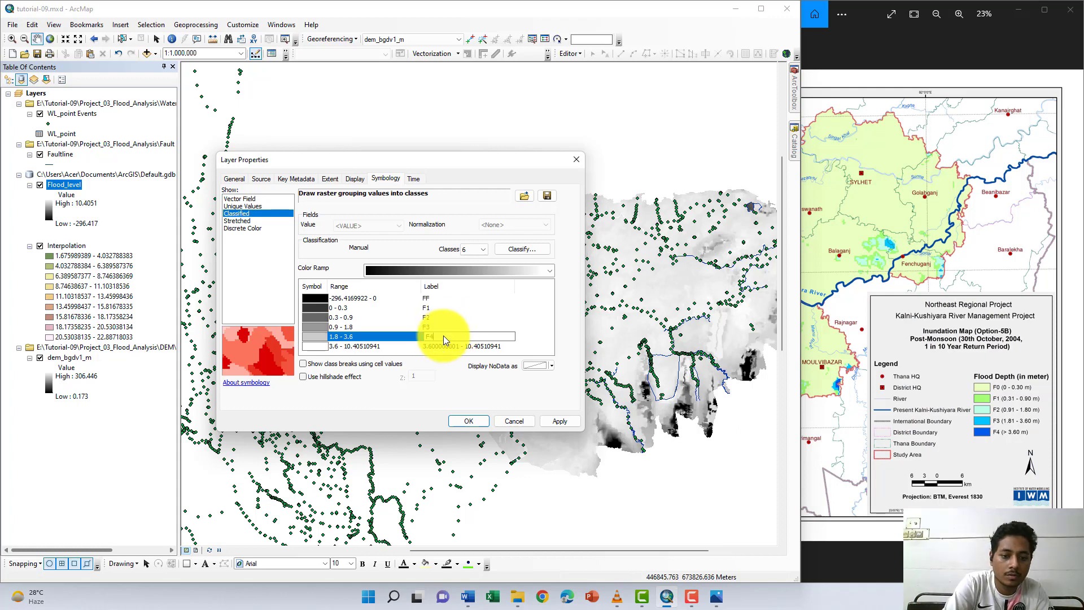
{"action": "key", "text": "Return"}
{"action": "type", "text": "F"}
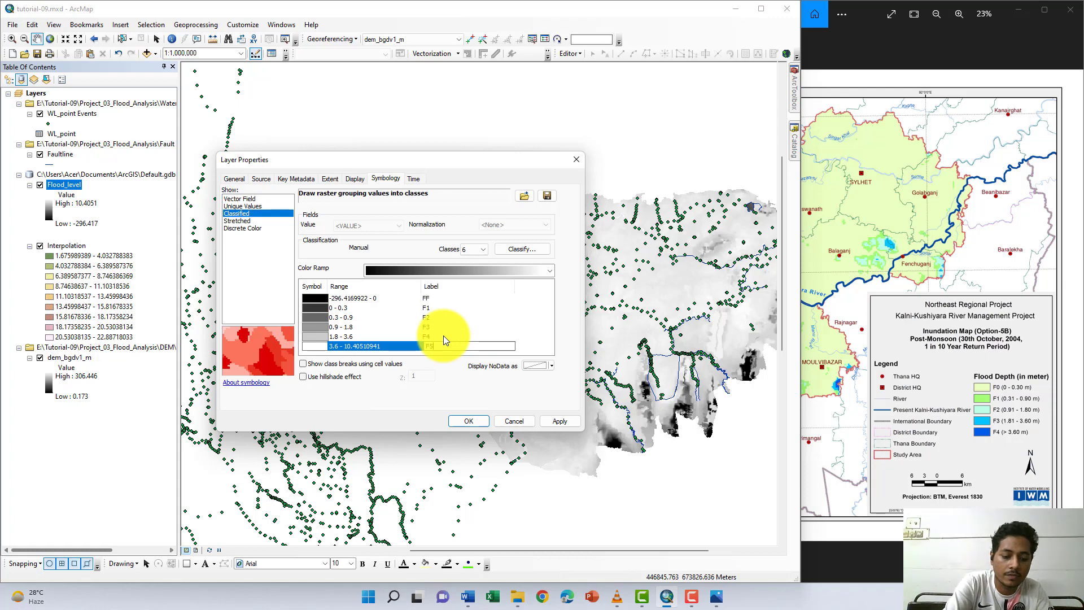
{"action": "type", "text": "5"}
{"action": "key", "text": "Return"}
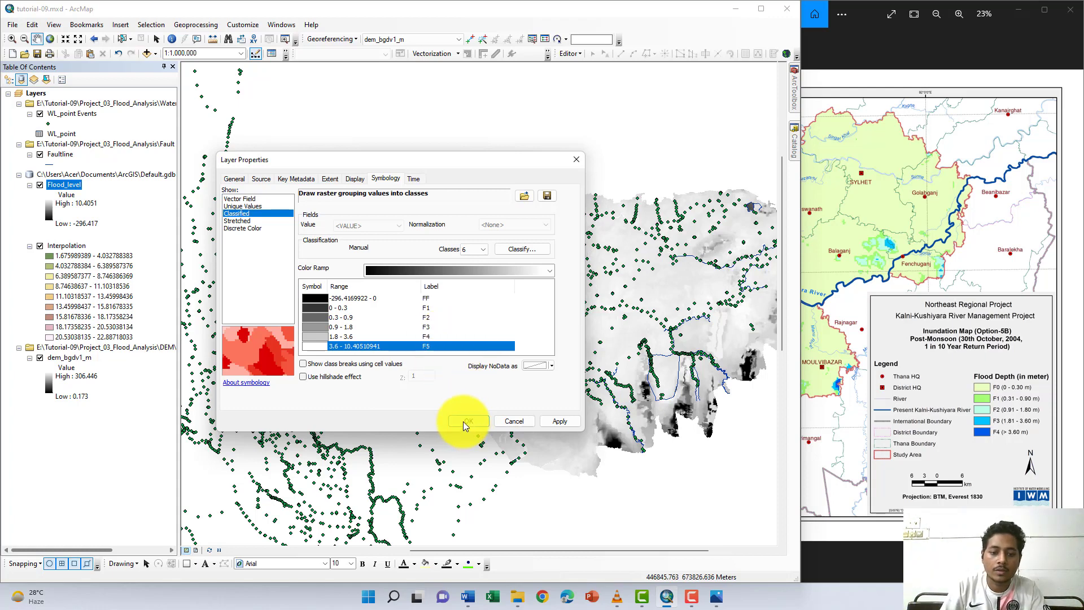
{"action": "left_click", "coordinate": [459, 422]}
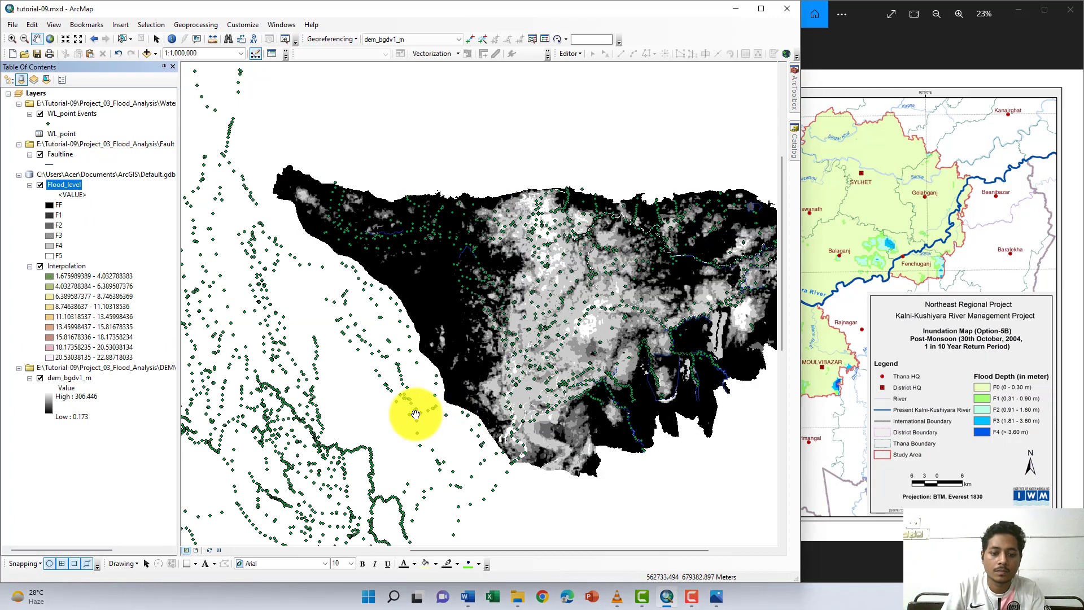
- Maximize the map window and give the Flood_level classes a light-to-dark blue color ramp
{"action": "key", "text": "super+Up"}
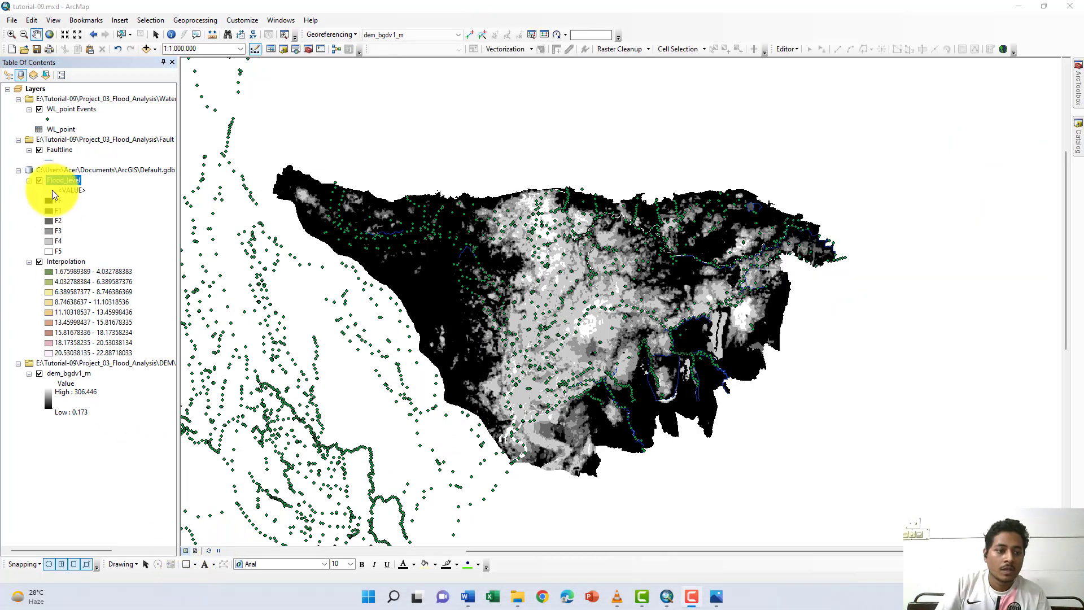
{"action": "double_click", "coordinate": [66, 180]}
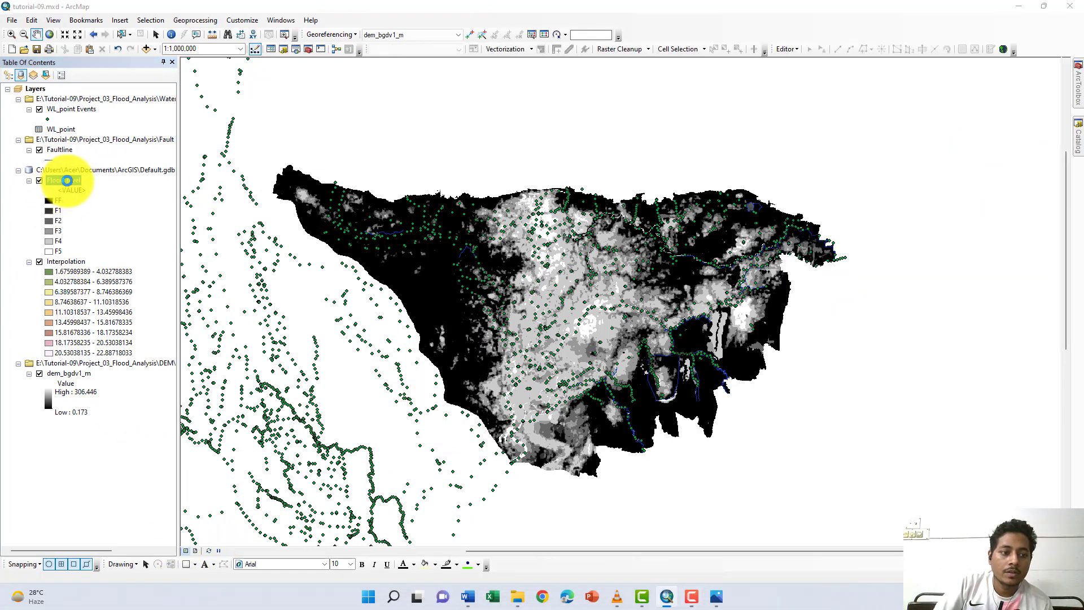
{"action": "left_click", "coordinate": [686, 279]}
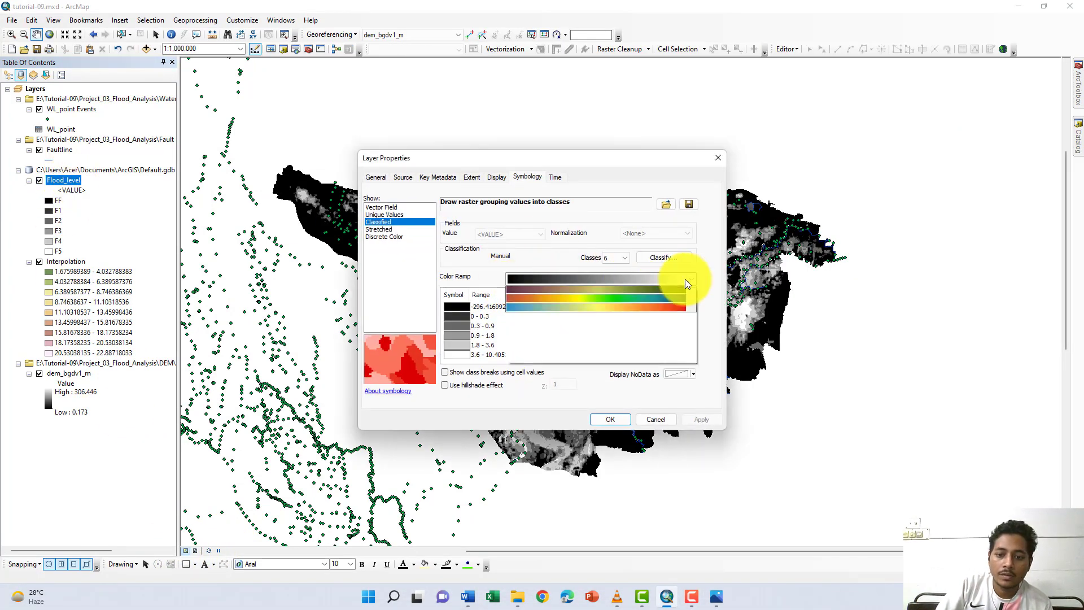
{"action": "left_click", "coordinate": [603, 299]}
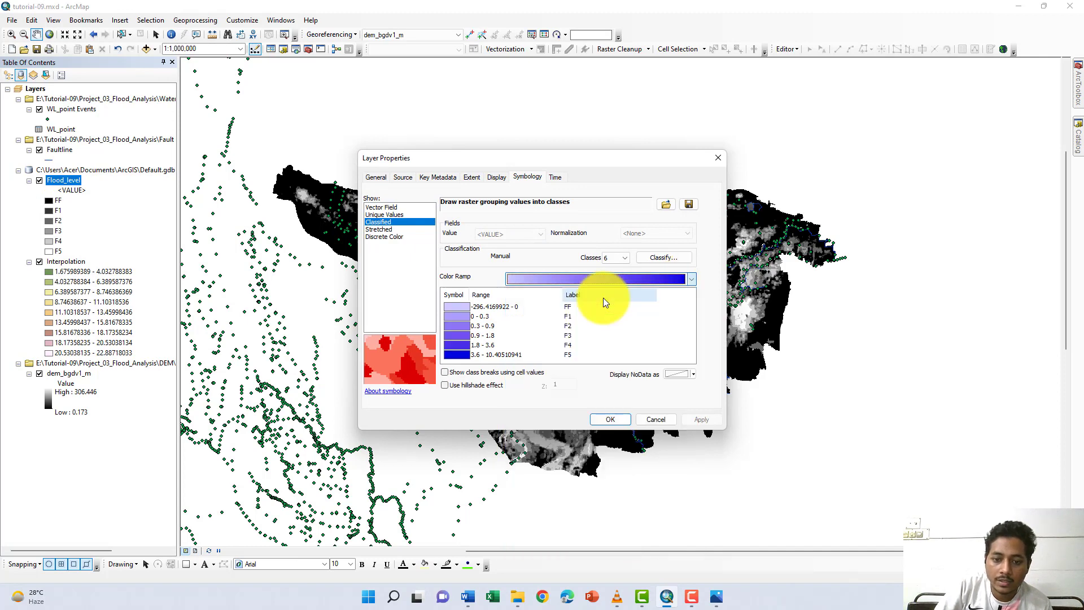
{"action": "left_click", "coordinate": [600, 415]}
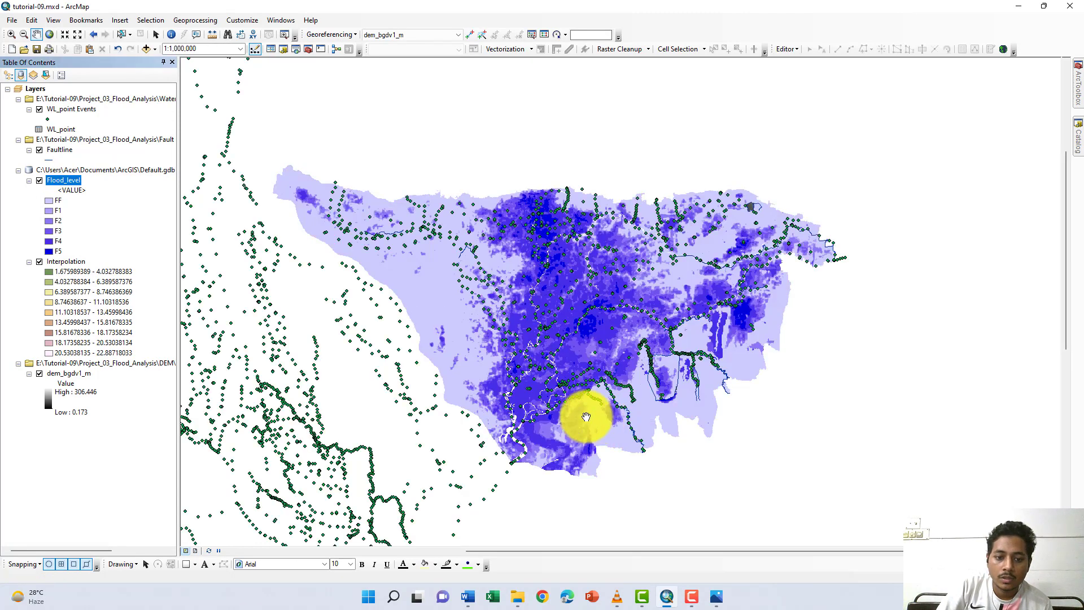
- Change the color of the Flood_level FF class to white by reducing its saturation to 0%
{"action": "left_click", "coordinate": [49, 201]}
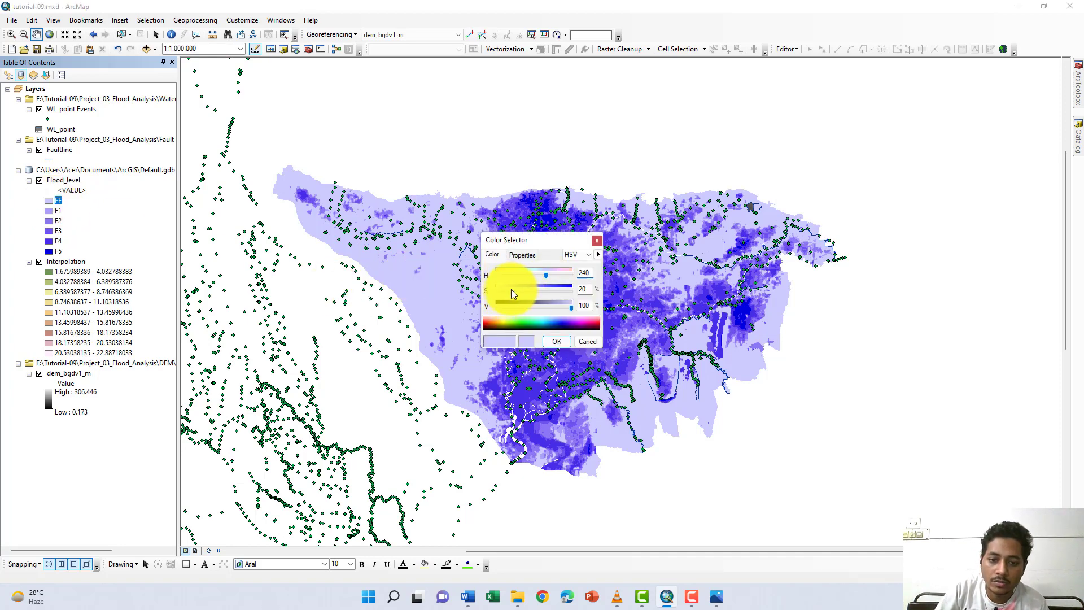
{"action": "left_click_drag", "start_coordinate": [510, 290], "coordinate": [495, 290]}
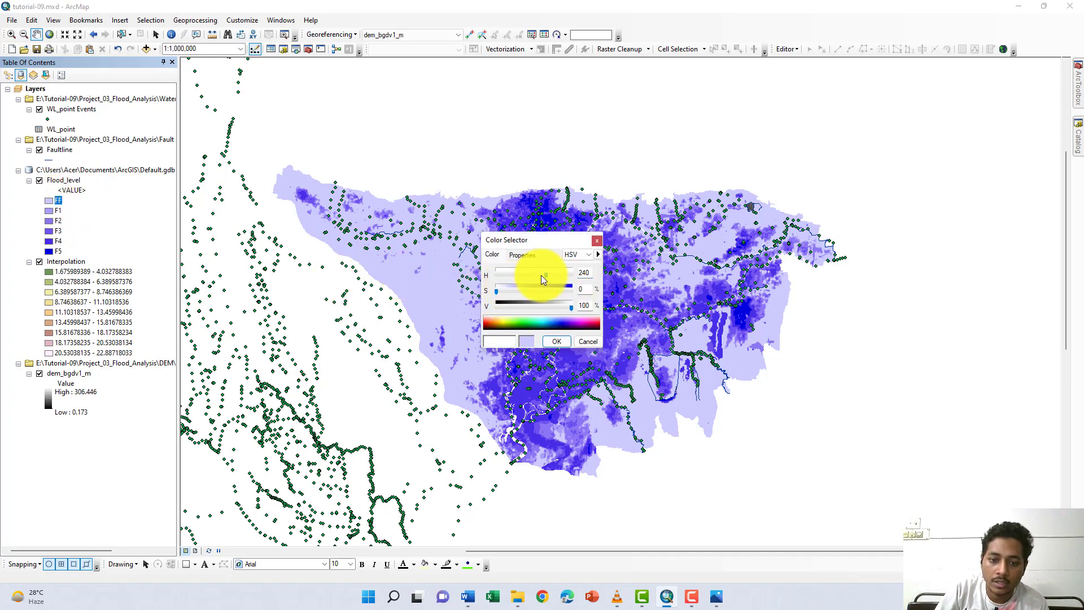
{"action": "left_click", "coordinate": [557, 341]}
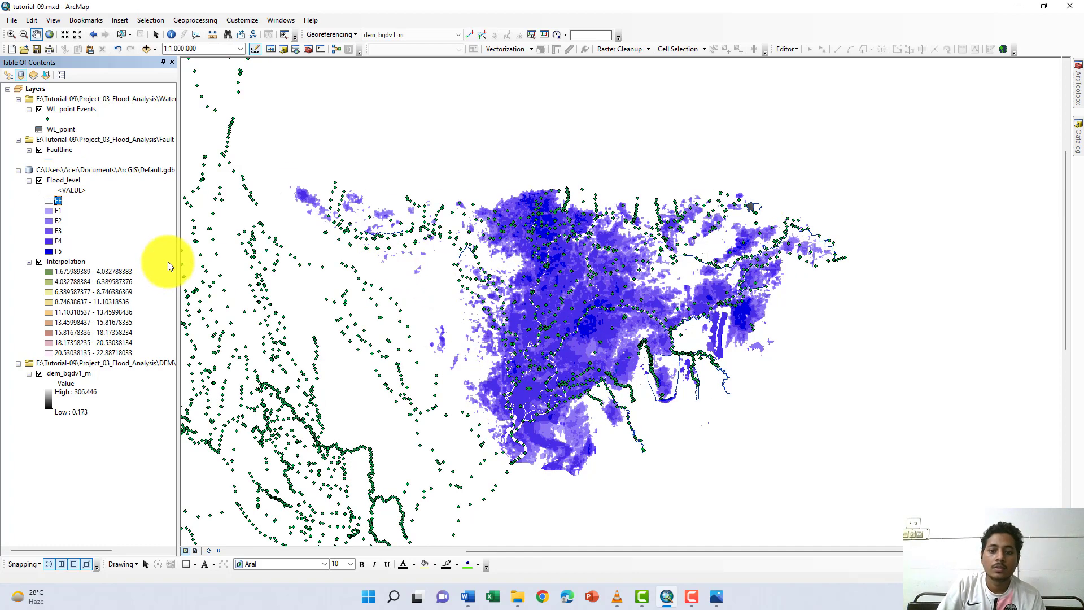
- Turn off the Faultline, WL_point Events and dem_bgdv1_m layers so they no longer overlap the flood map
{"action": "left_click", "coordinate": [40, 150]}
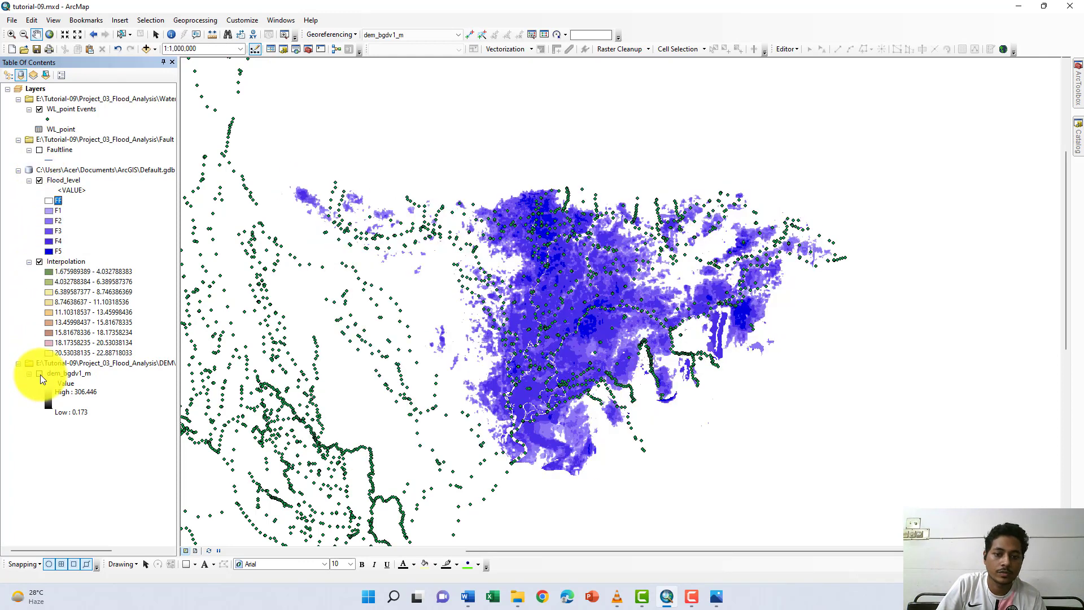
{"action": "left_click", "coordinate": [39, 373]}
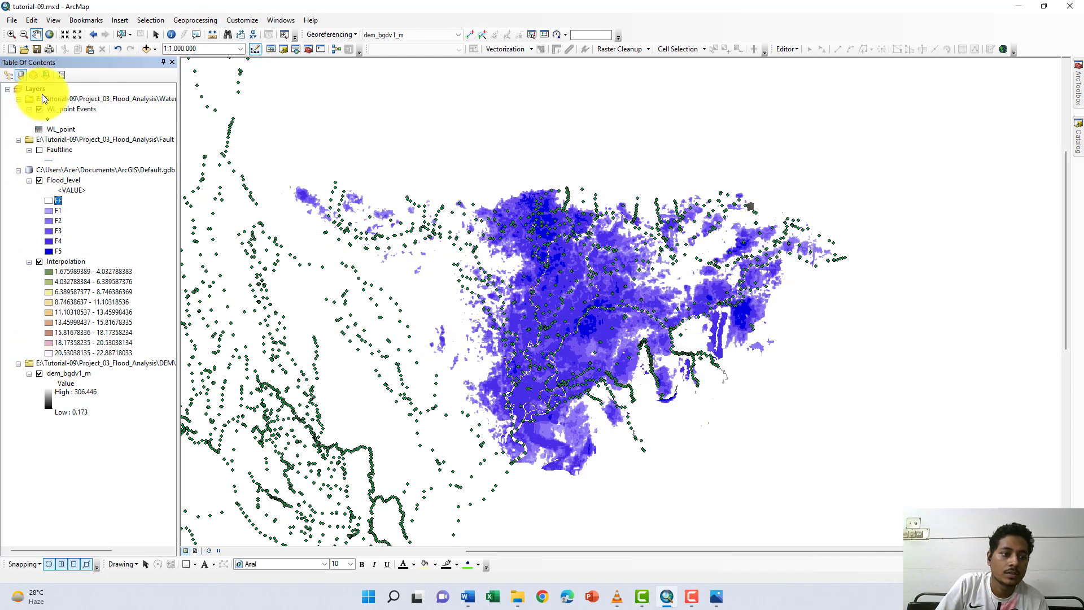
{"action": "left_click", "coordinate": [39, 110]}
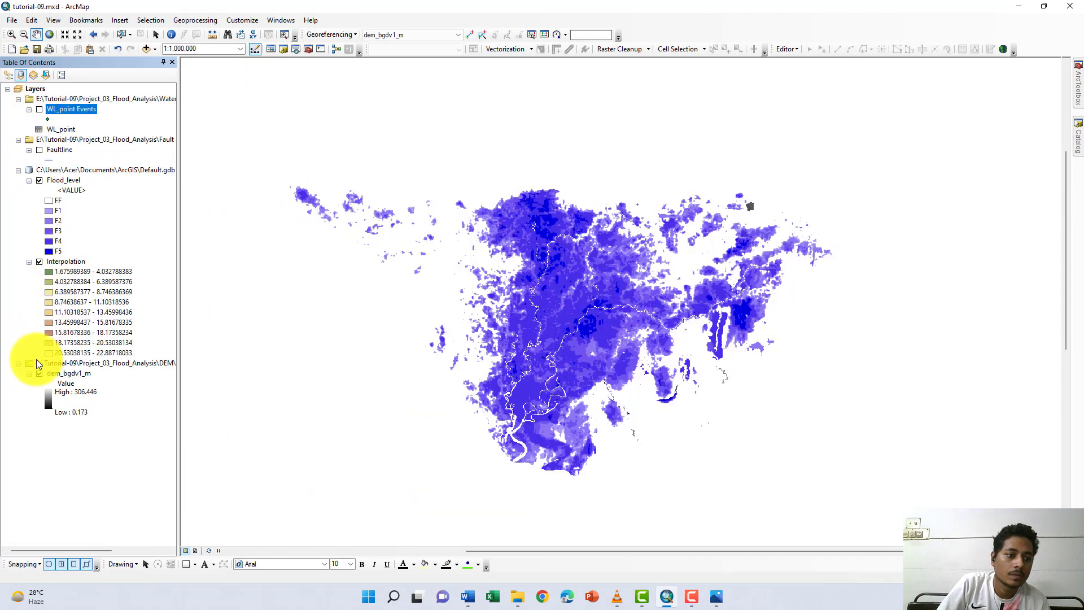
{"action": "left_click", "coordinate": [39, 373]}
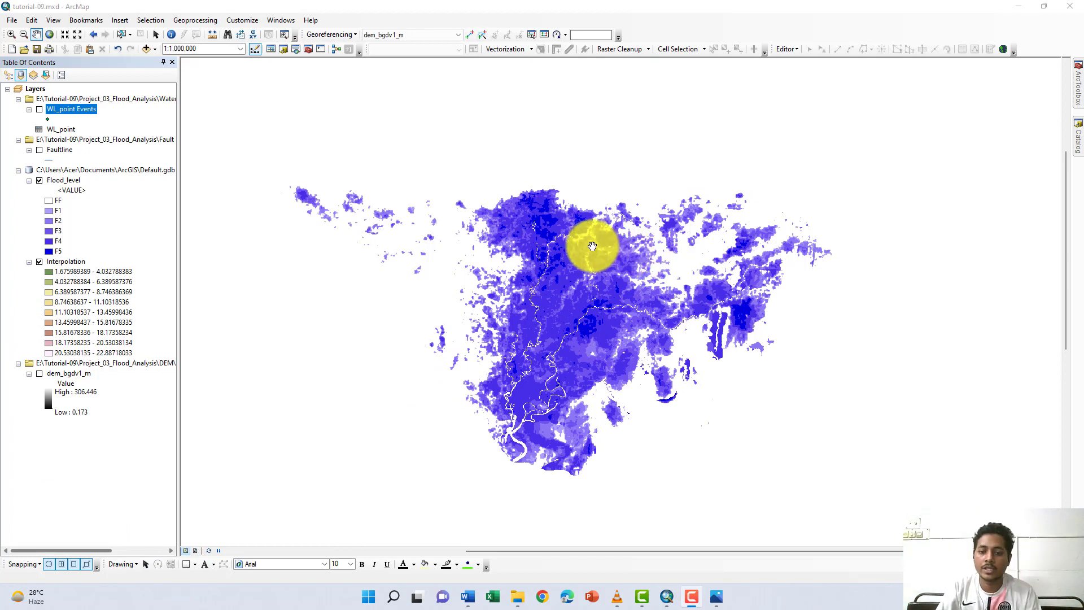
{"action": "scroll", "coordinate": [464, 221], "scroll_direction": "up", "scroll_amount": 2}
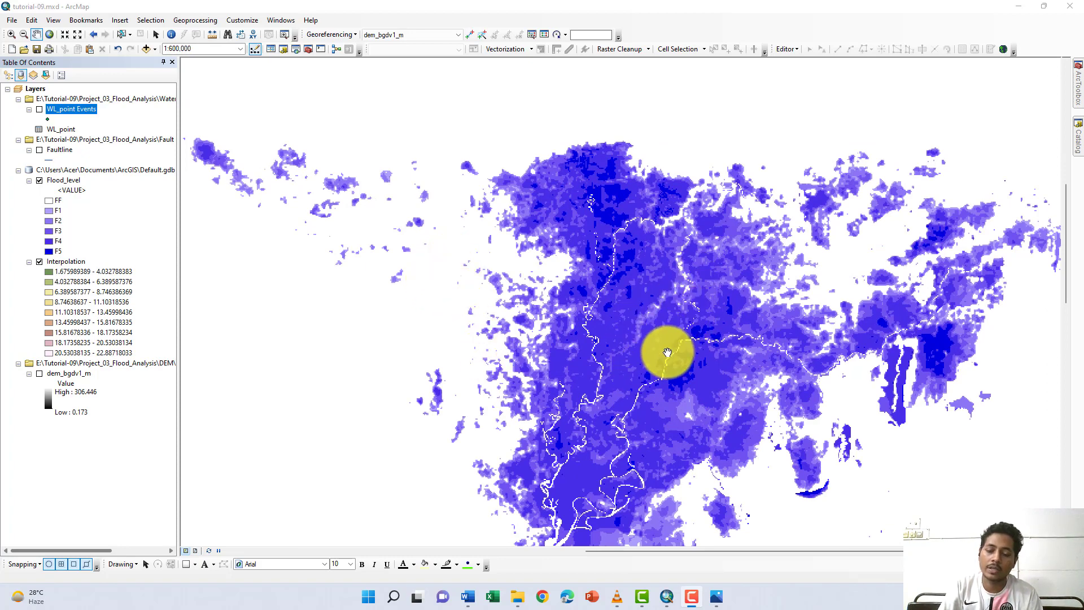
{"action": "scroll", "coordinate": [662, 352], "scroll_direction": "down", "scroll_amount": 1}
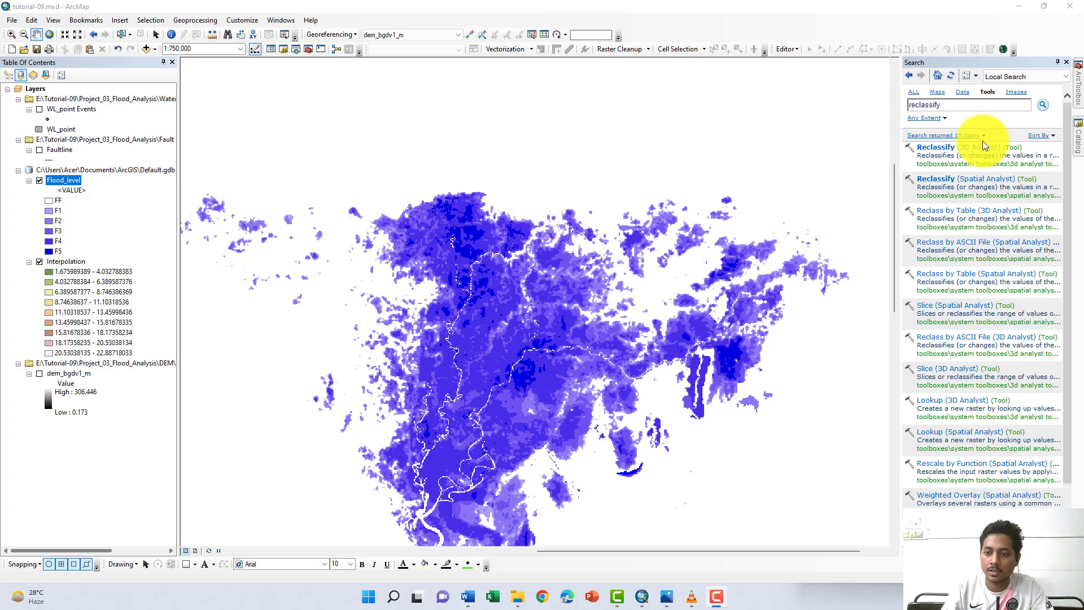
- Start the Spatial Analyst Reclassify tool with Flood_level as the input raster
{"action": "left_click", "coordinate": [971, 180]}
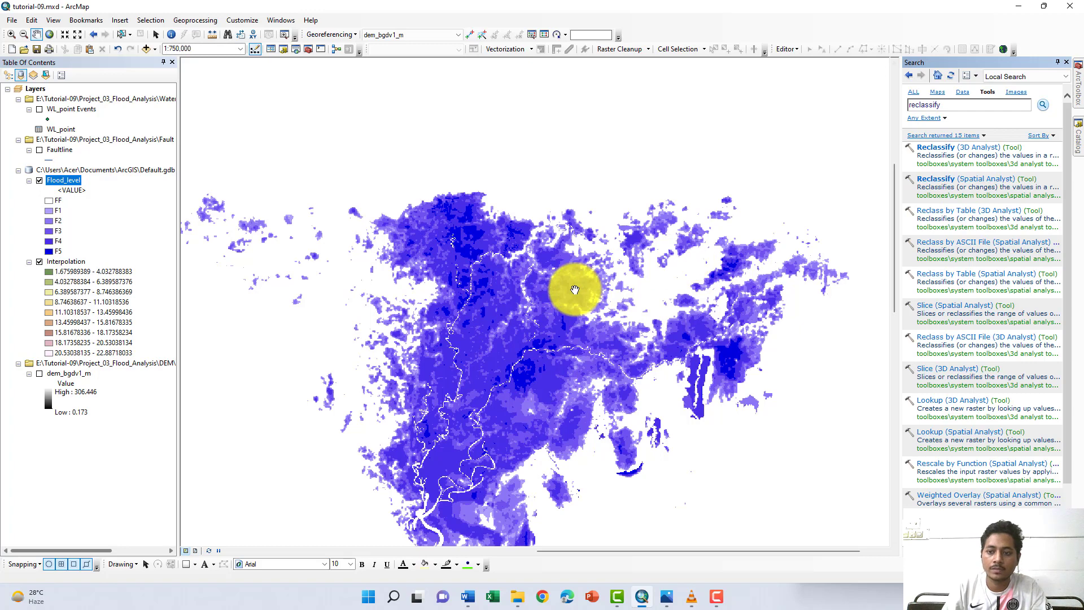
{"action": "left_click", "coordinate": [953, 184]}
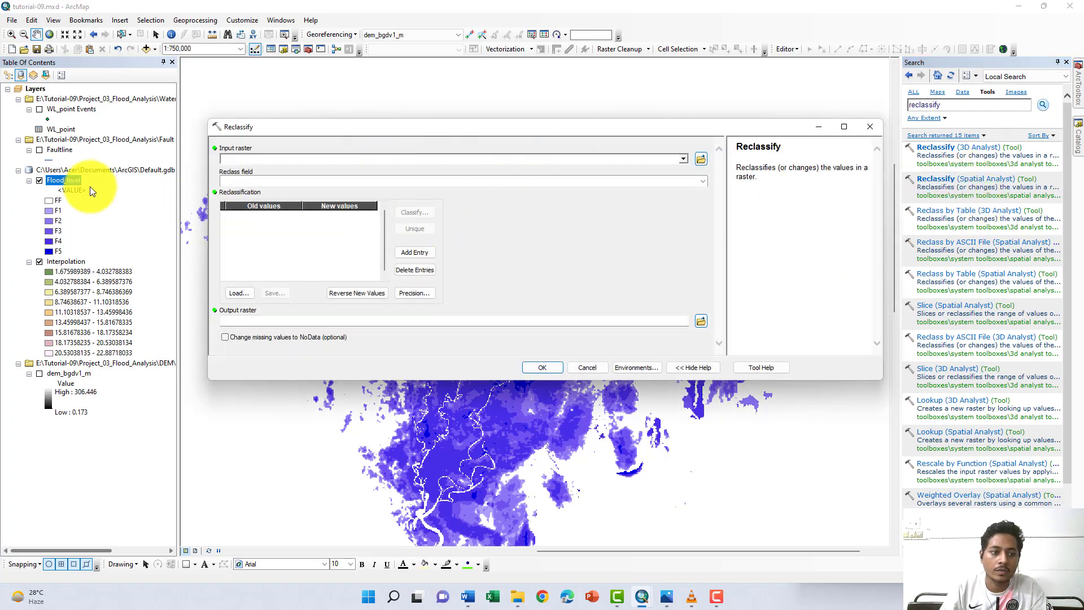
{"action": "left_click_drag", "start_coordinate": [64, 178], "coordinate": [255, 158]}
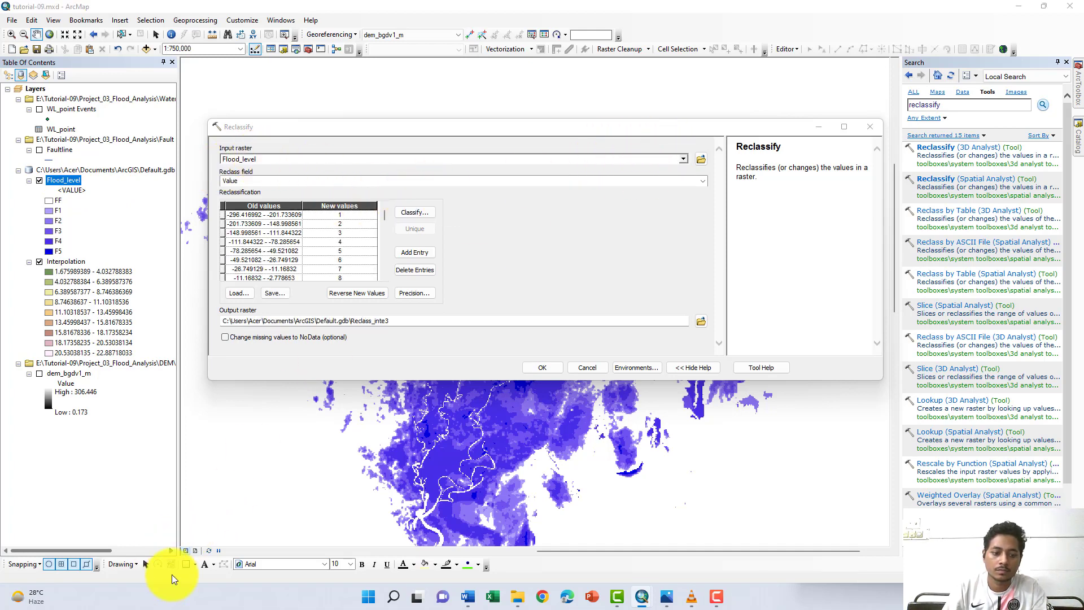
- Open the classification settings of the reclassification and enter the break values 0 and 0.3
{"action": "left_click", "coordinate": [408, 213]}
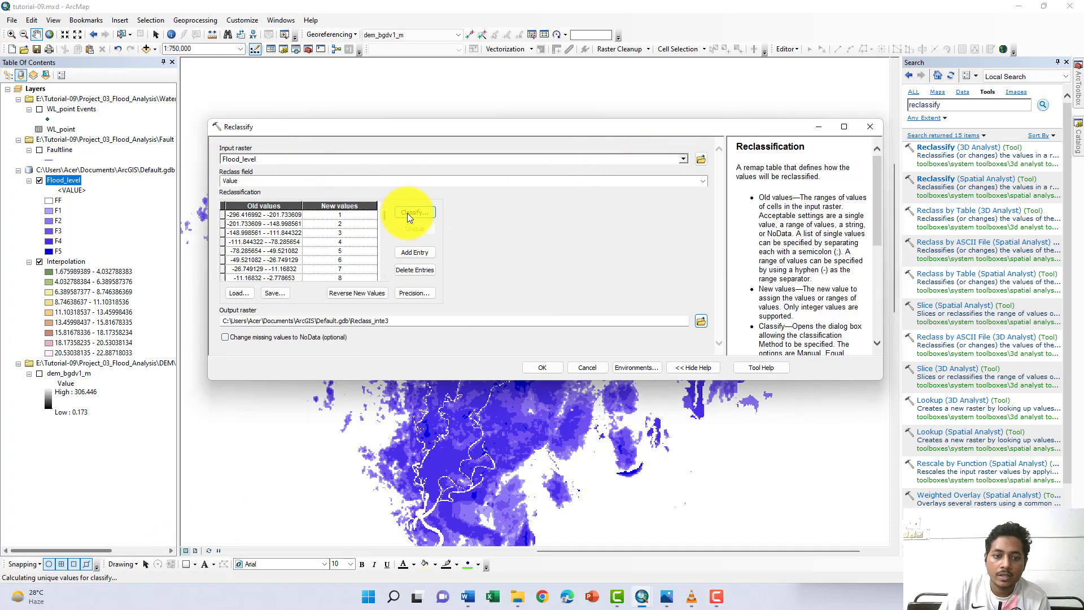
{"action": "left_click", "coordinate": [695, 313]}
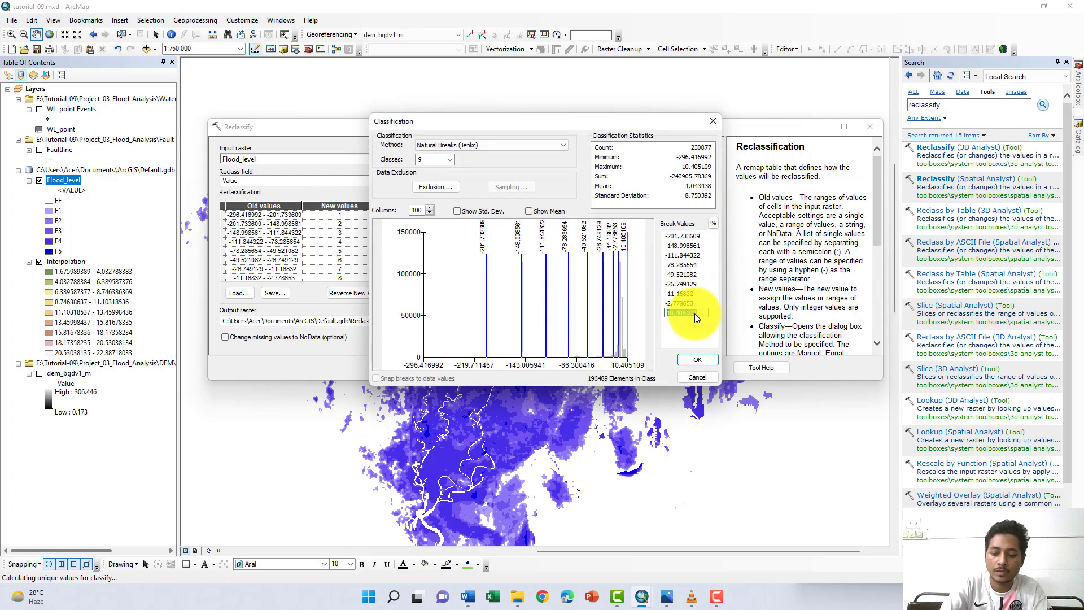
{"action": "type", "text": "0"}
{"action": "key", "text": "Up"}
{"action": "type", "text": "0"}
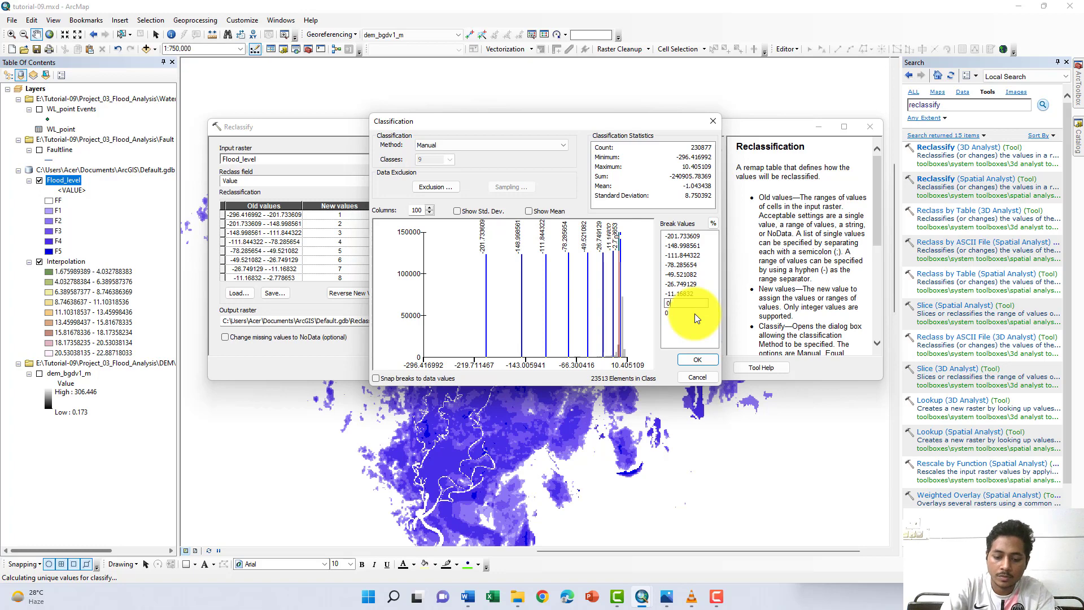
{"action": "type", "text": "."}
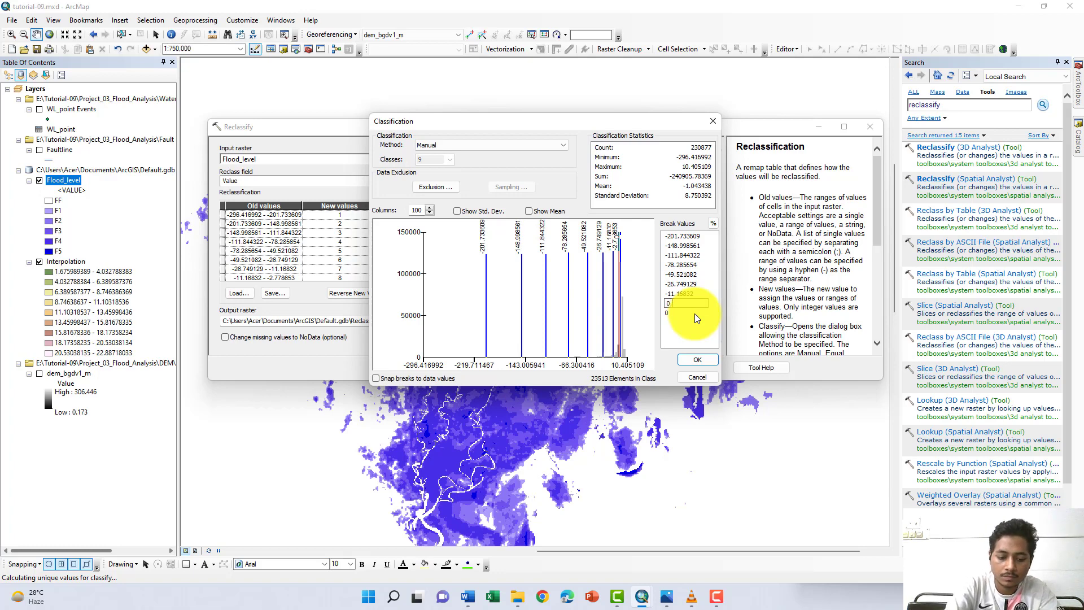
{"action": "type", "text": "3"}
{"action": "key", "text": "Up"}
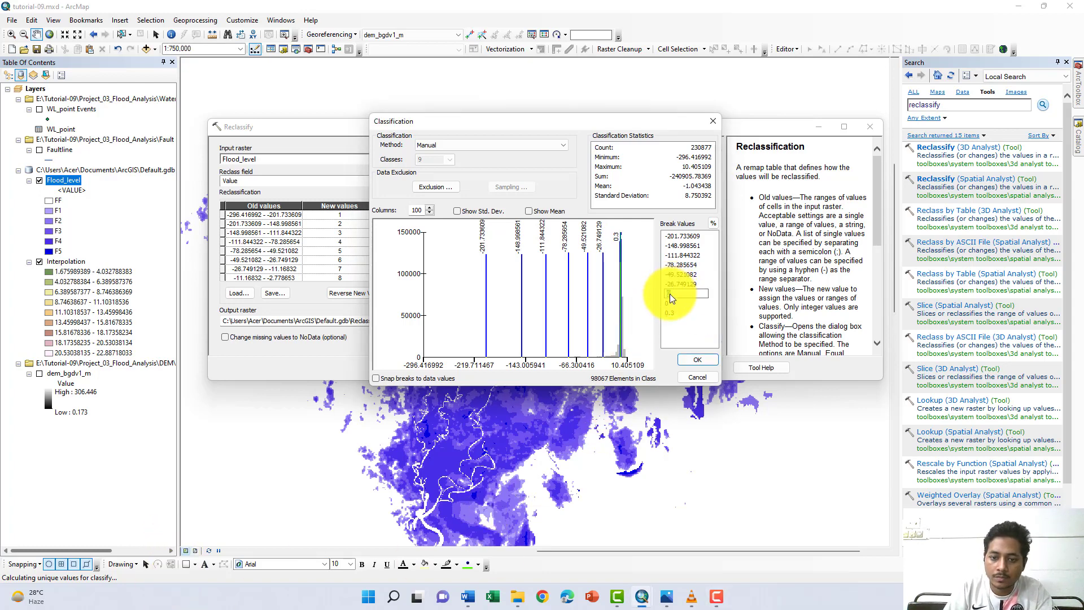
- Enter the break values 0.9, 1.8 and 3.6, reduce the classification to six classes, and accept it
{"action": "left_click", "coordinate": [693, 294]}
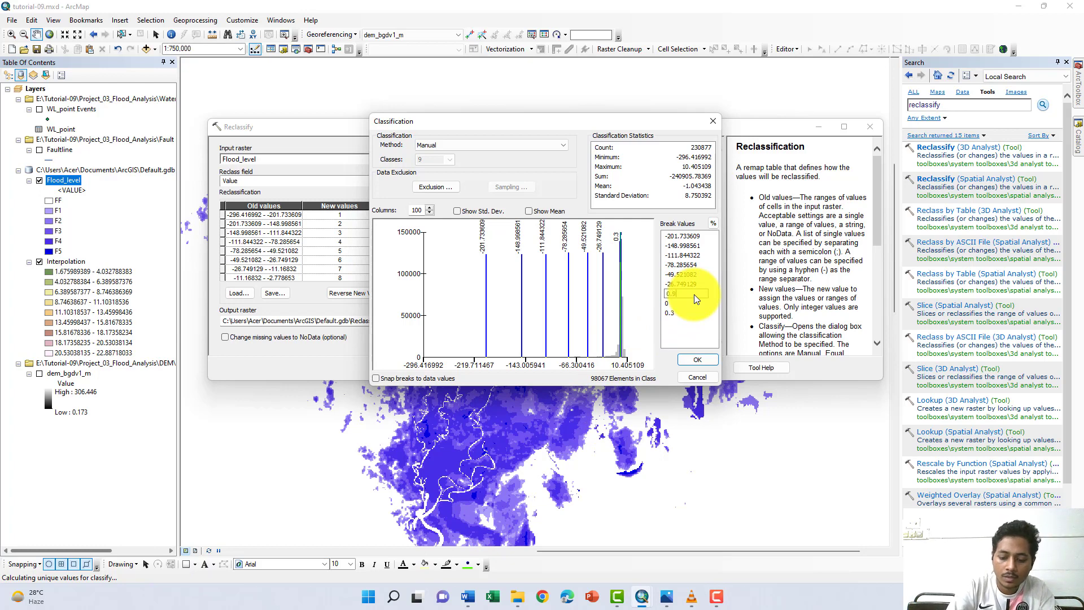
{"action": "type", "text": "0.9"}
{"action": "key", "text": "Return"}
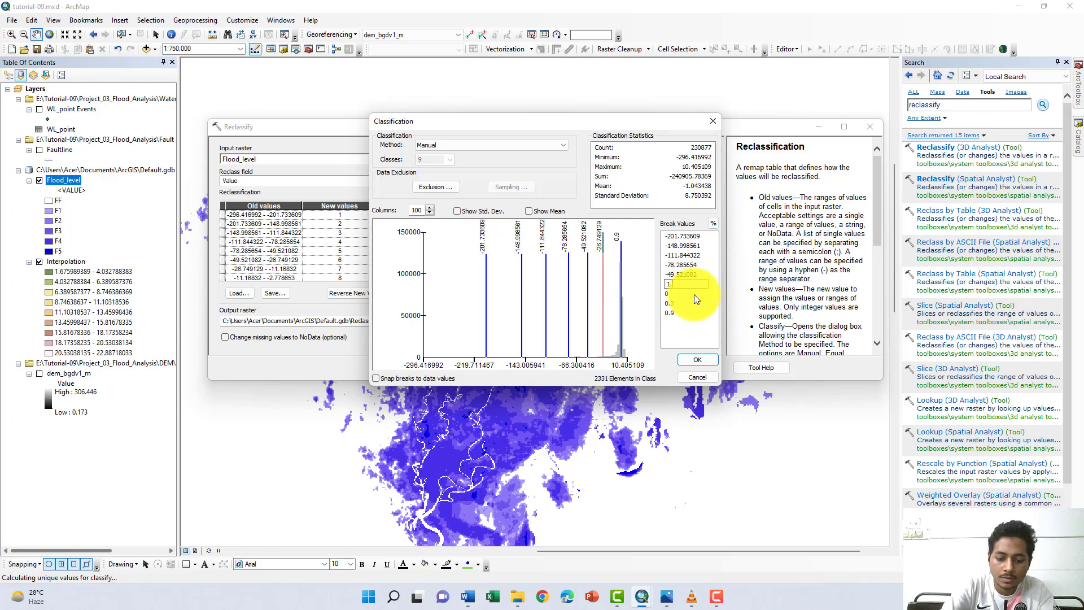
{"action": "type", "text": "1.8"}
{"action": "key", "text": "Return"}
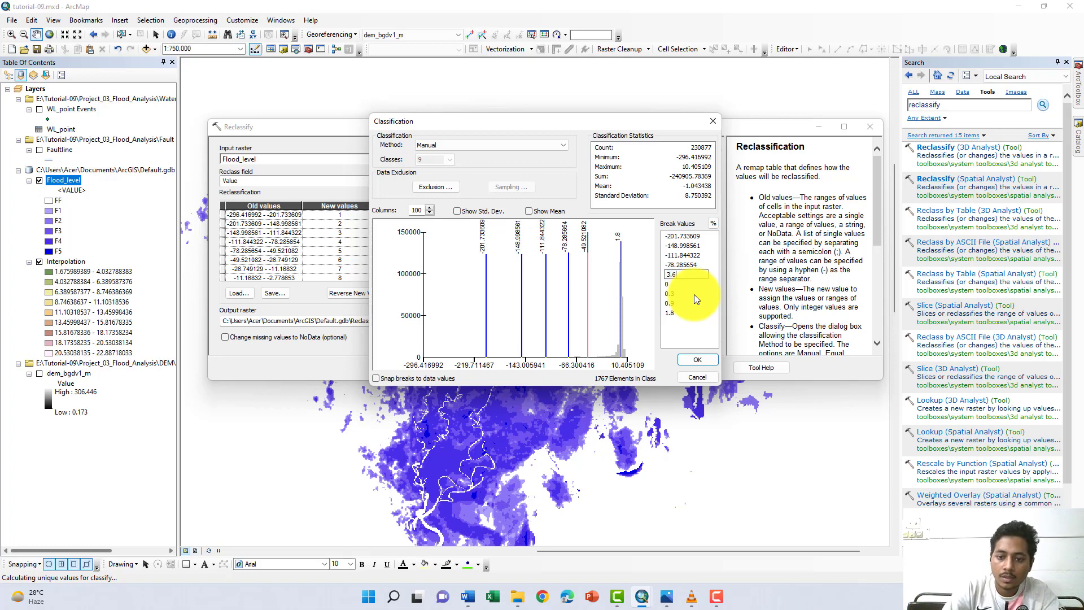
{"action": "type", "text": "3.6"}
{"action": "key", "text": "Return"}
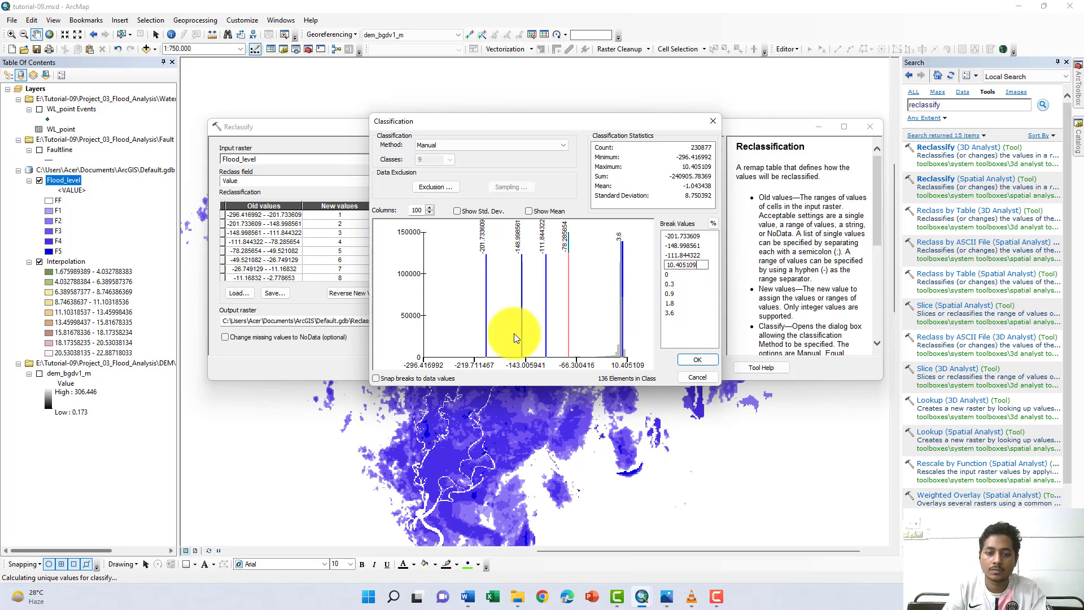
{"action": "left_click", "coordinate": [697, 360]}
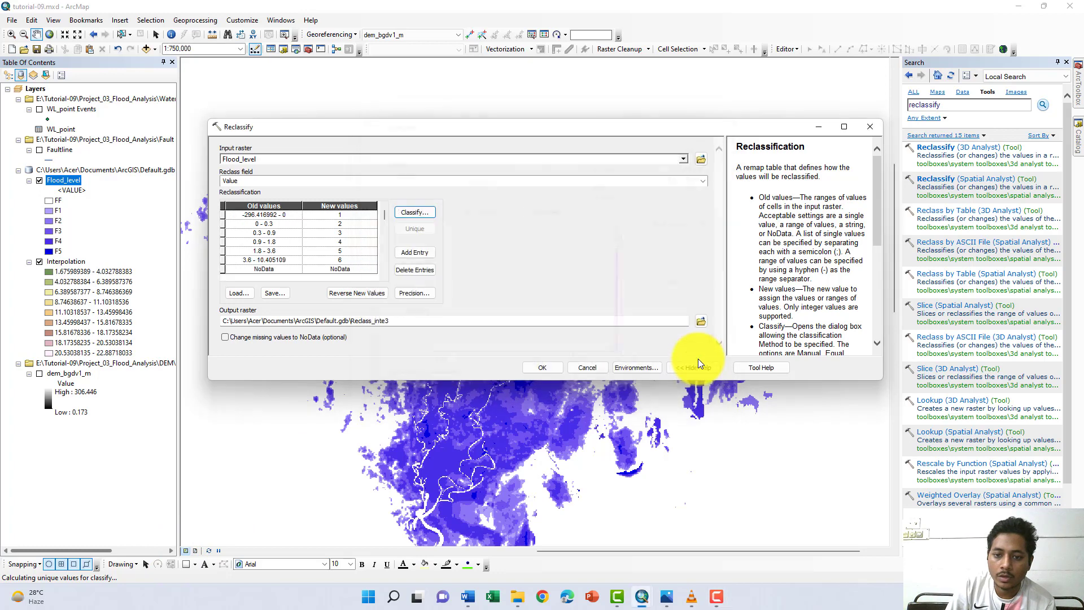
- Save the output raster as Reclassify_FL in E:\Tutorial-09\Output, run the reclassification and dismiss its completion report
{"action": "left_click", "coordinate": [193, 573]}
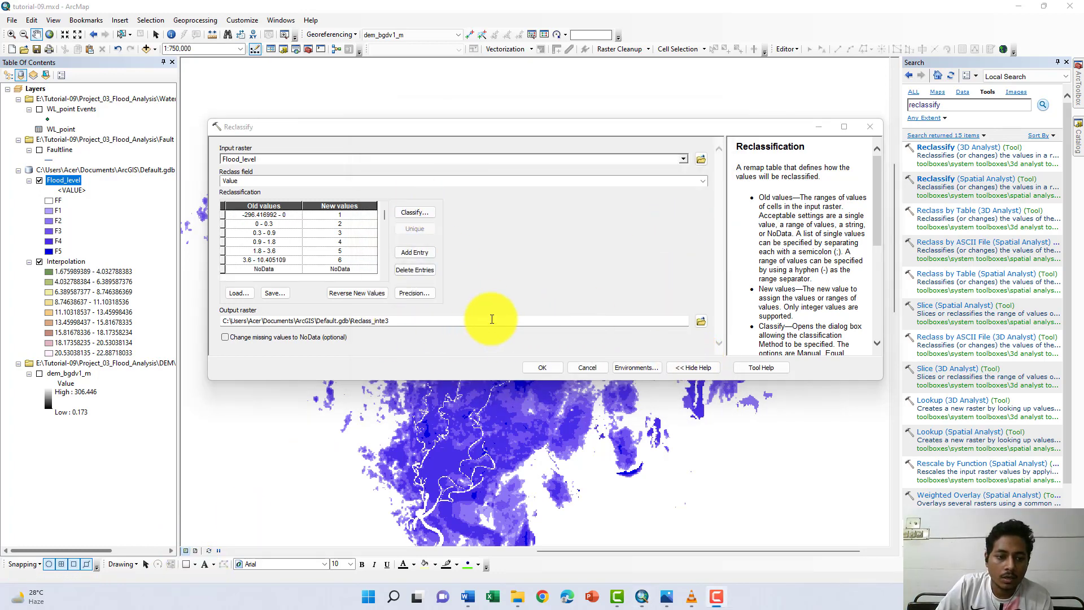
{"action": "left_click", "coordinate": [701, 320]}
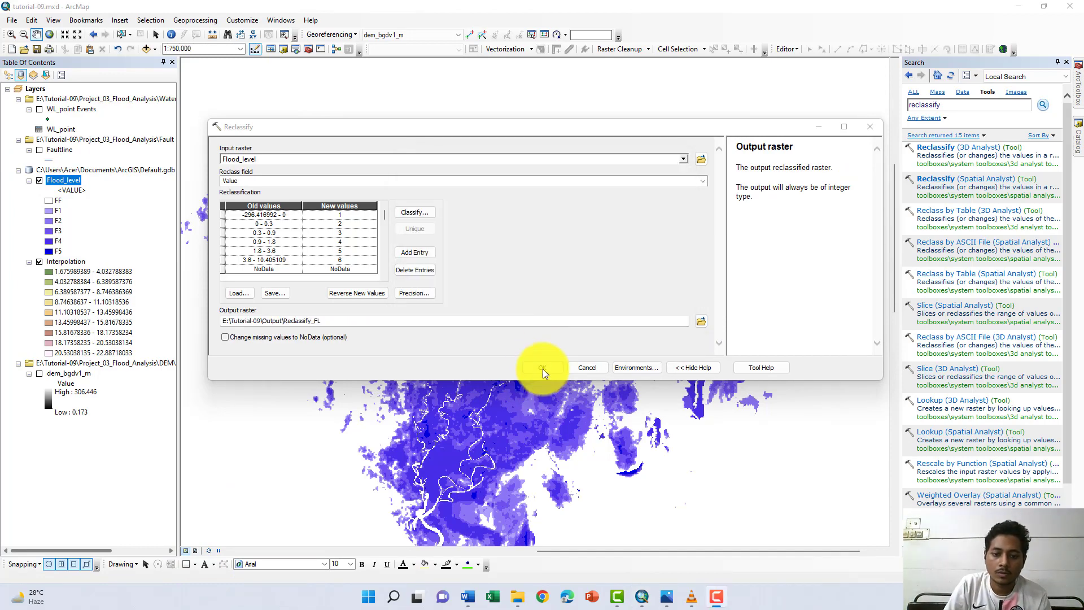
{"action": "left_click", "coordinate": [542, 367]}
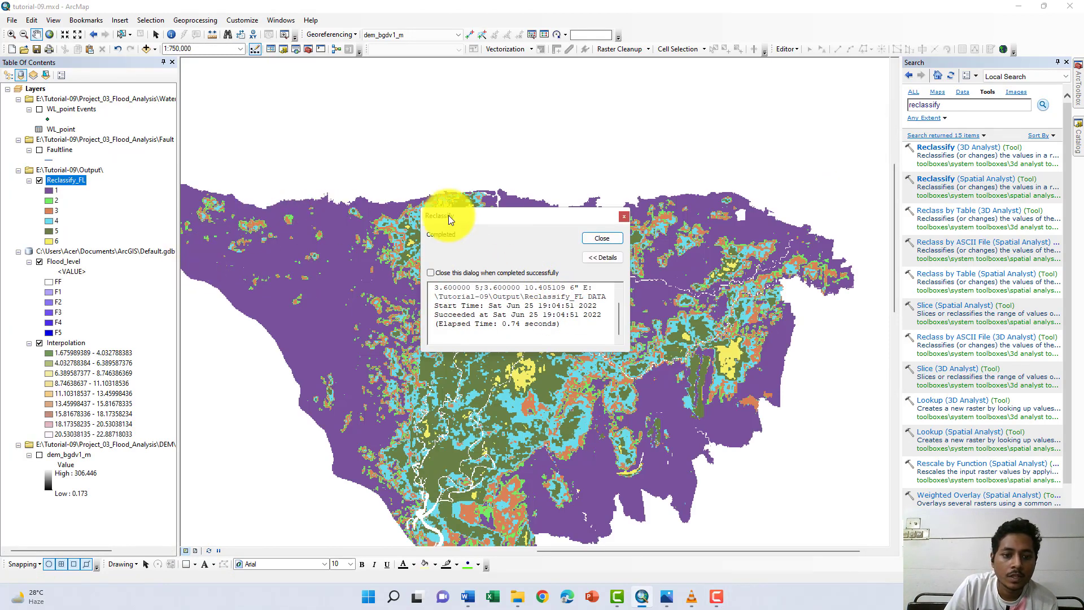
{"action": "left_click", "coordinate": [602, 237]}
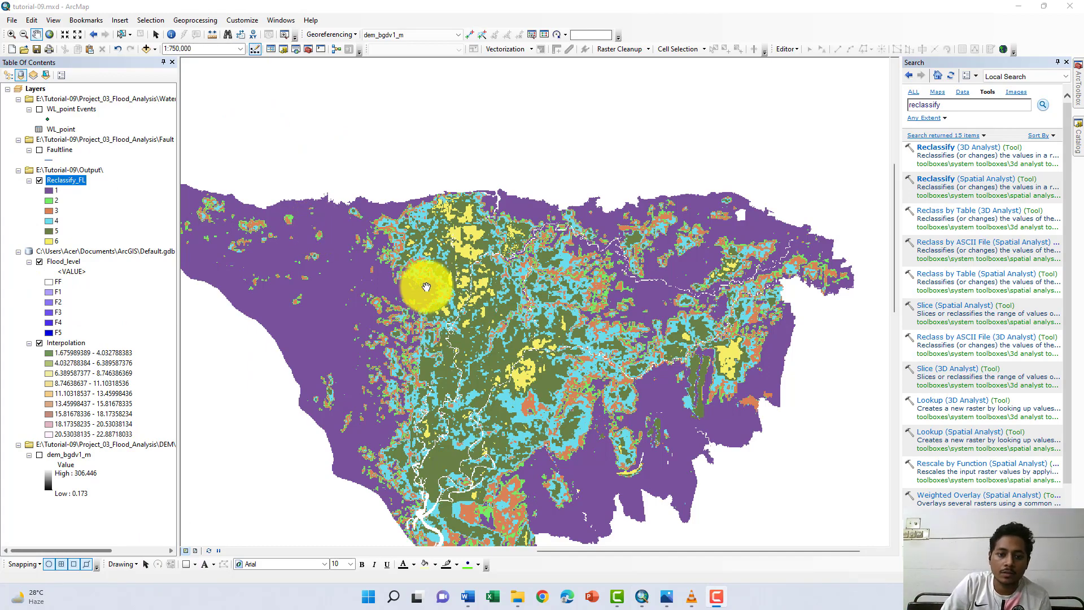
- Open the attribute table of the Reclassify_FL layer and look over its Rowid, VALUE and COUNT columns
{"action": "left_click_drag", "start_coordinate": [411, 285], "coordinate": [446, 232]}
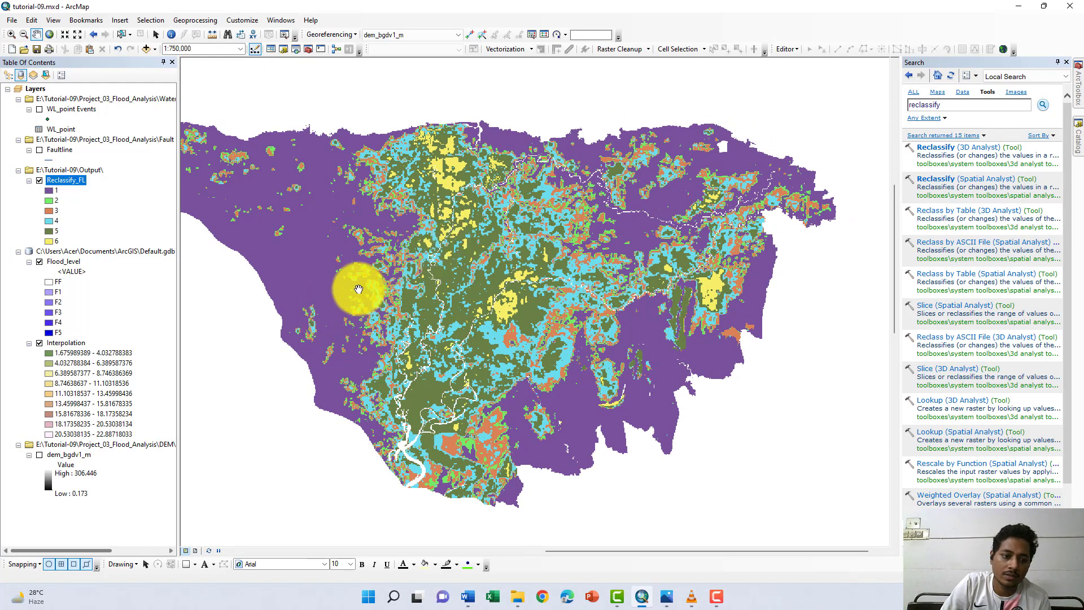
{"action": "right_click", "coordinate": [70, 179]}
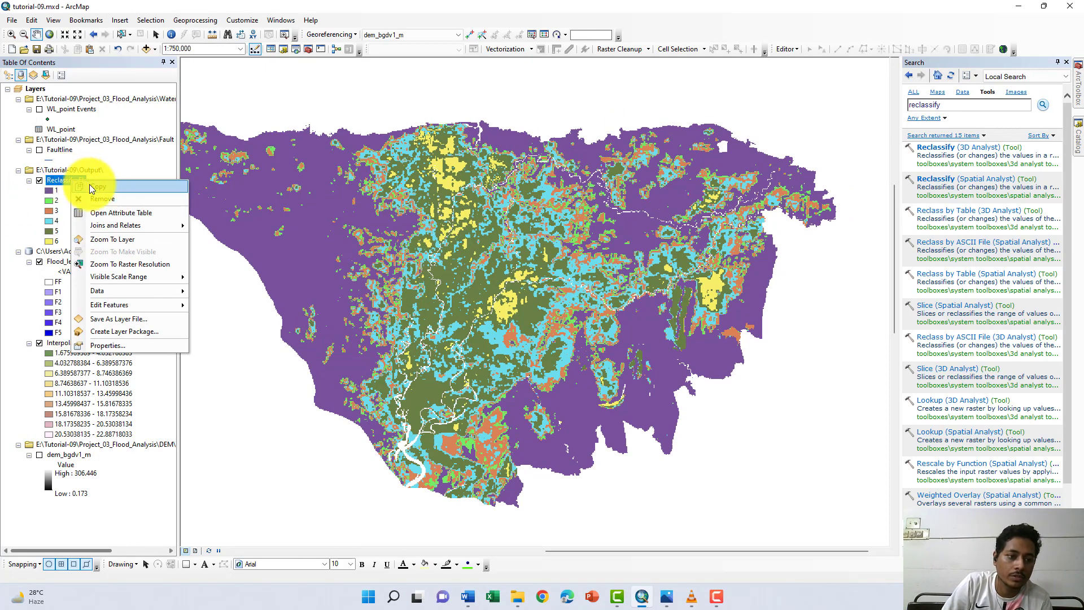
{"action": "left_click", "coordinate": [107, 211]}
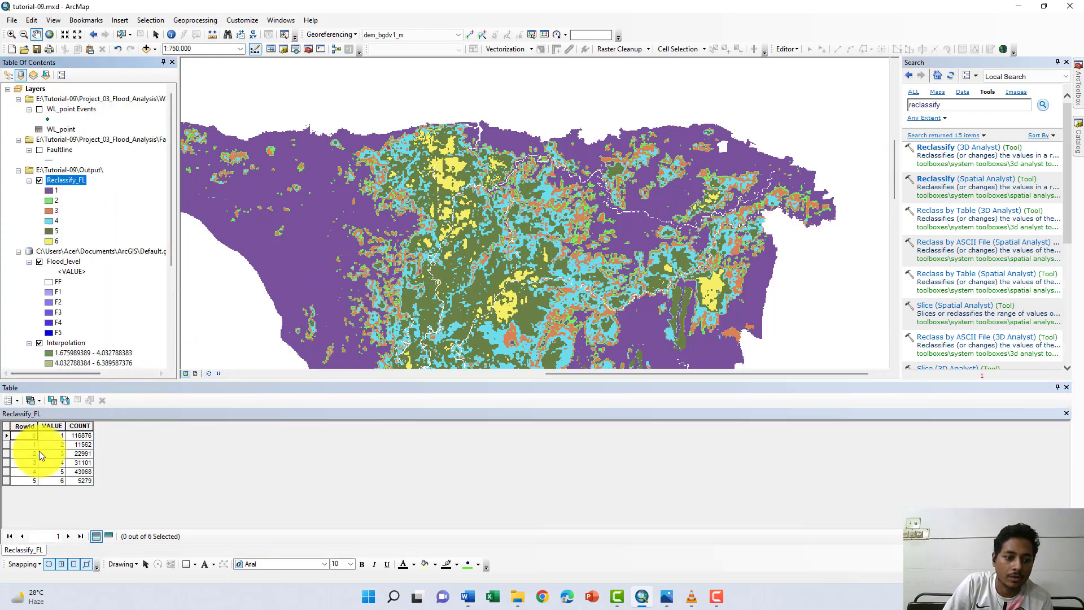
{"action": "left_click", "coordinate": [22, 426]}
{"action": "left_click", "coordinate": [60, 427]}
{"action": "left_click", "coordinate": [83, 427]}
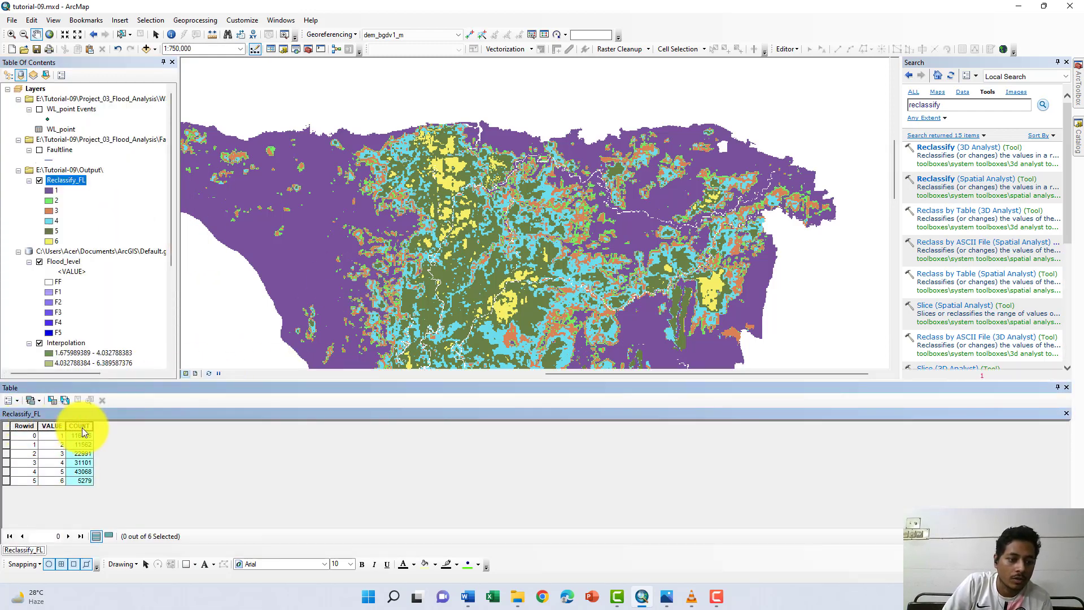
{"action": "left_click", "coordinate": [56, 427]}
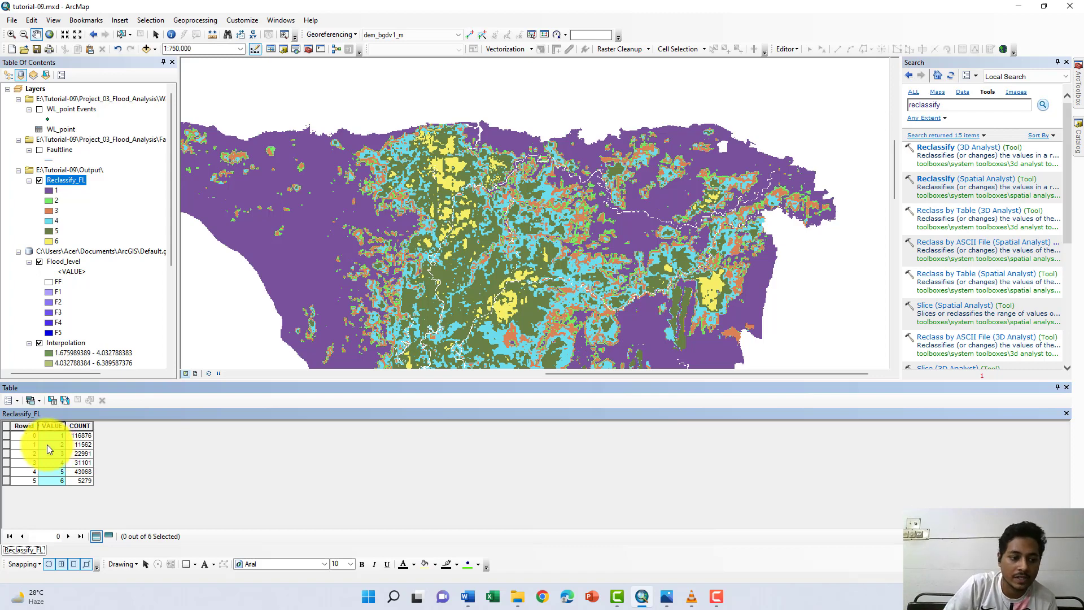
{"action": "left_click", "coordinate": [69, 425]}
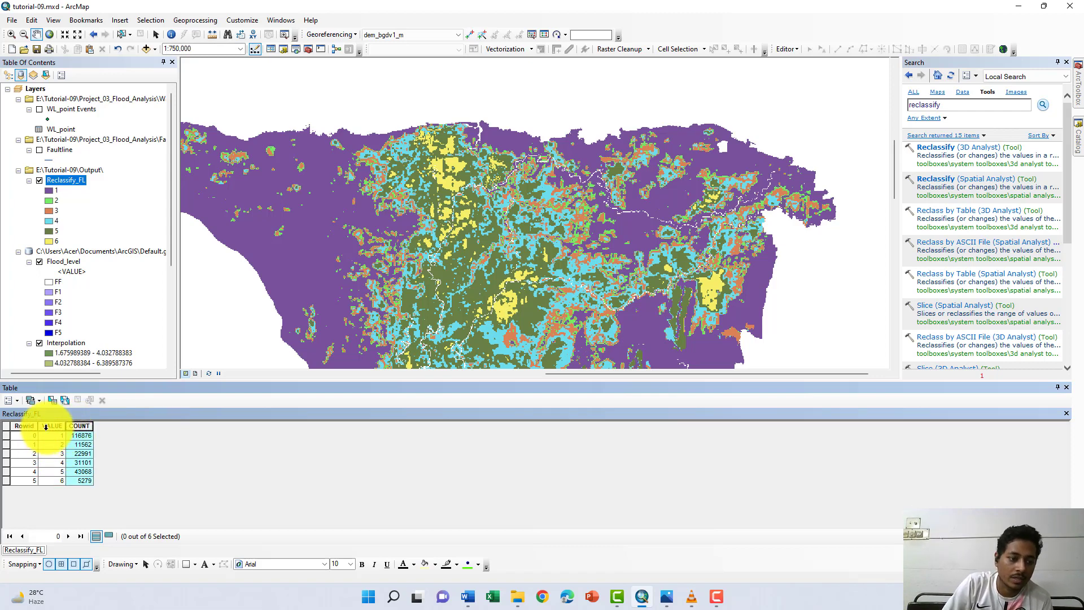
{"action": "left_click", "coordinate": [45, 426]}
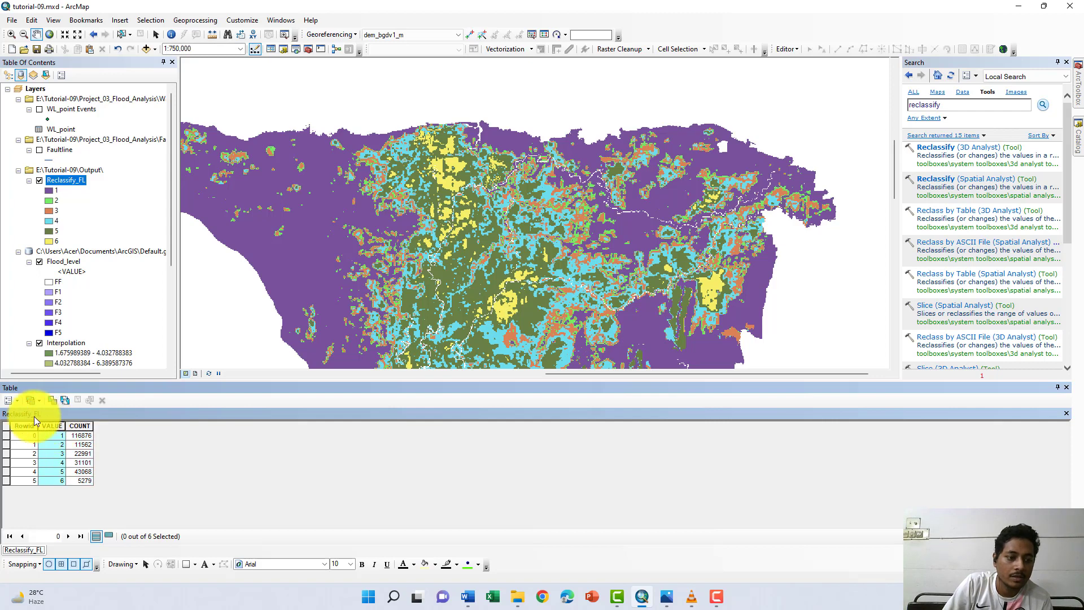
- Add a Text field named Flood_status to the Reclassify_FL attribute table
{"action": "left_click", "coordinate": [7, 402]}
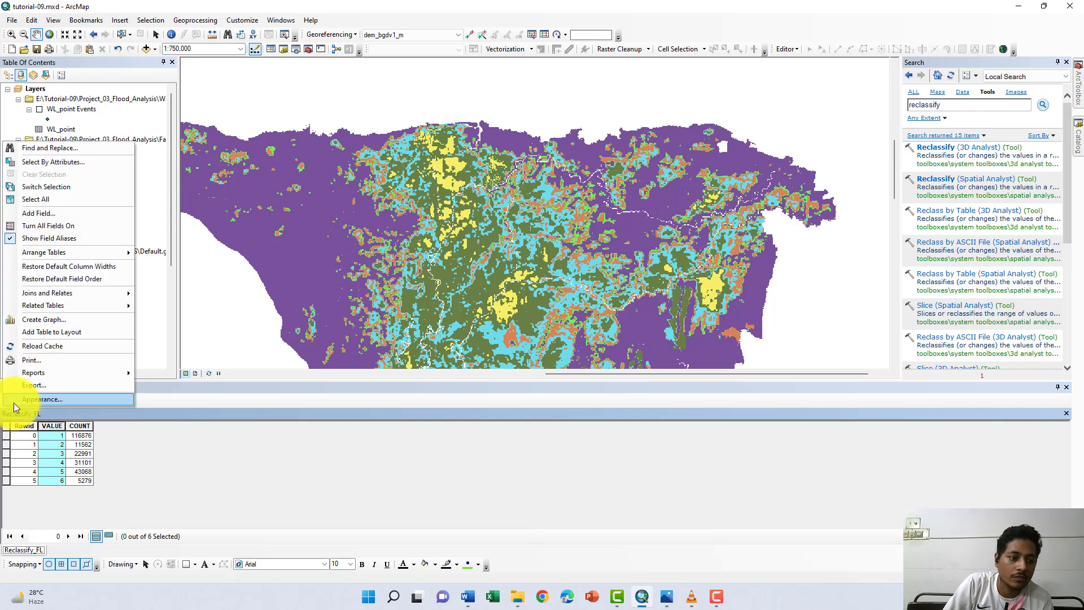
{"action": "left_click", "coordinate": [53, 214]}
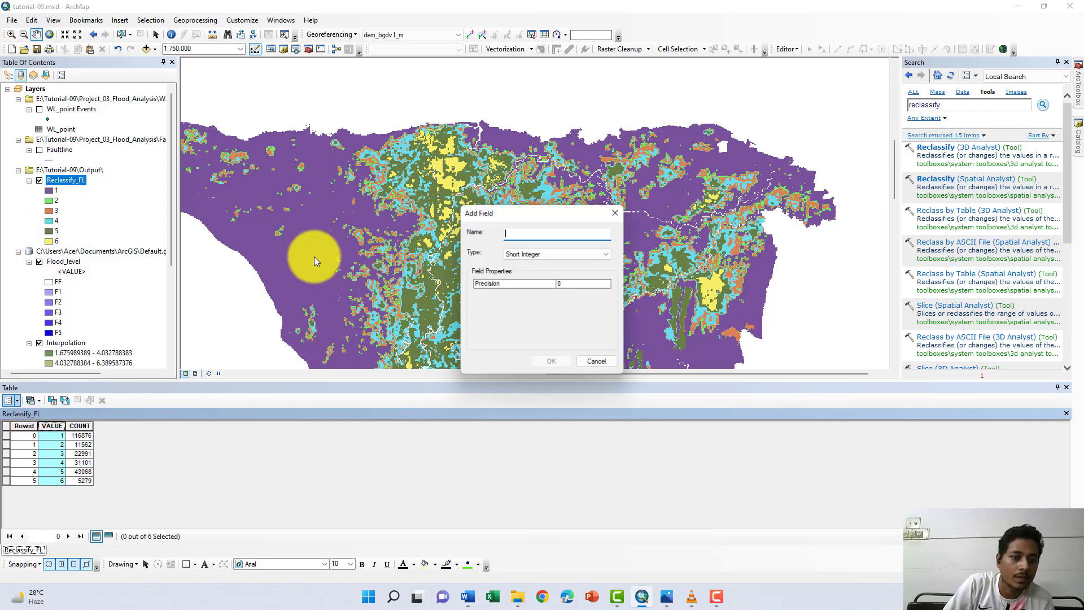
{"action": "type", "text": "Floo"}
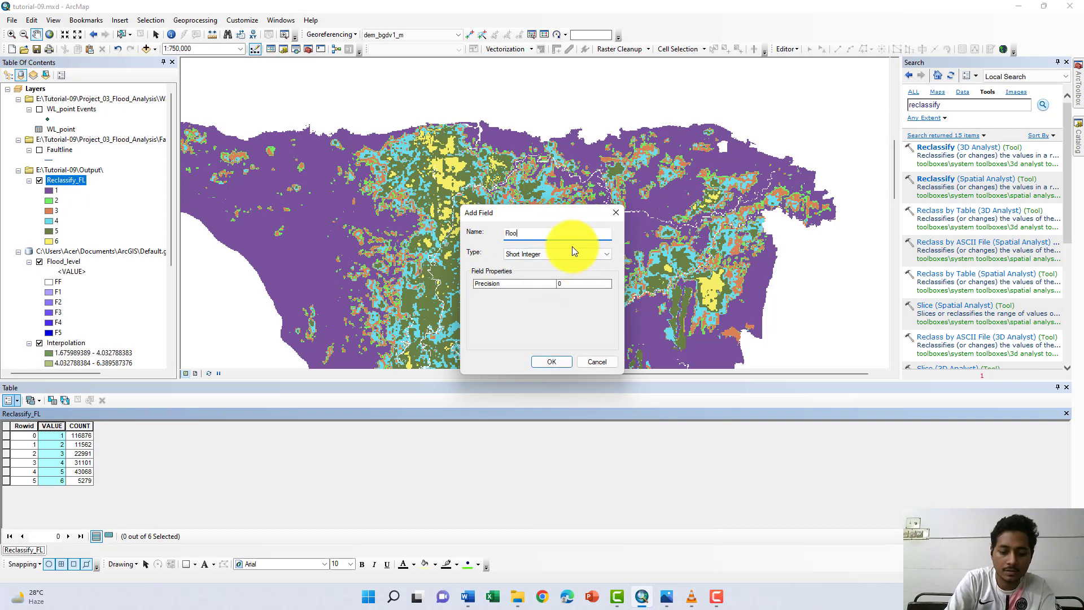
{"action": "type", "text": "d_status"}
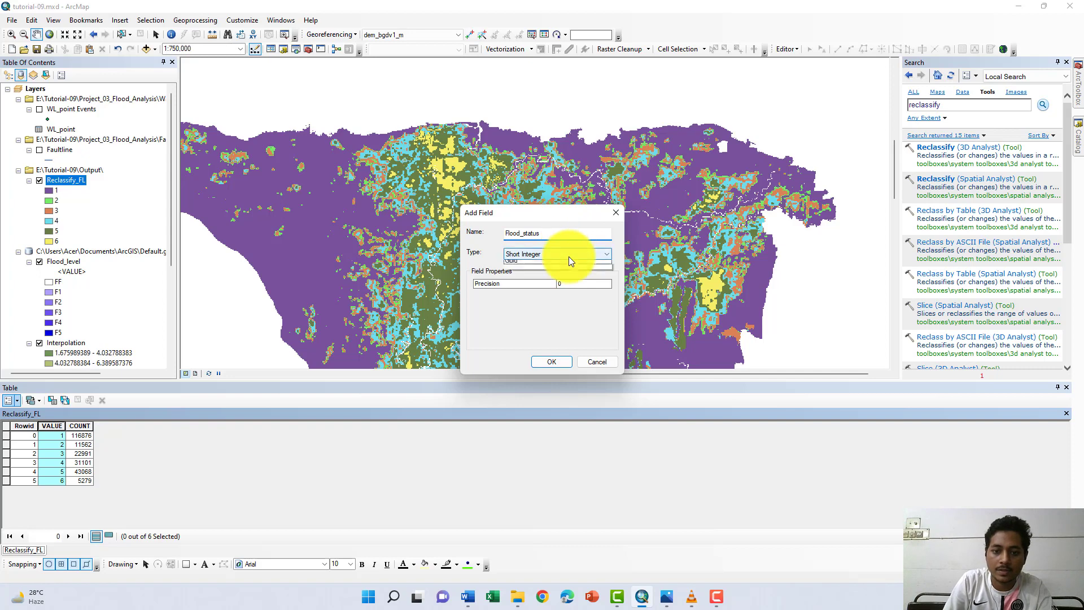
{"action": "left_click", "coordinate": [568, 255]}
{"action": "left_click", "coordinate": [544, 298]}
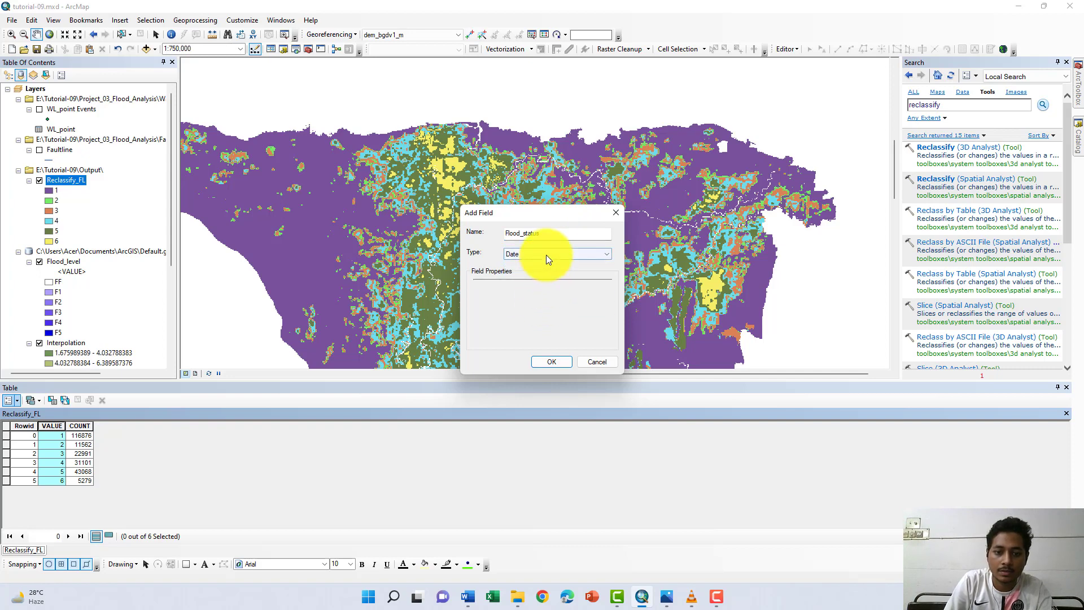
{"action": "left_click", "coordinate": [547, 255]}
{"action": "left_click", "coordinate": [521, 293]}
{"action": "left_click", "coordinate": [540, 360]}
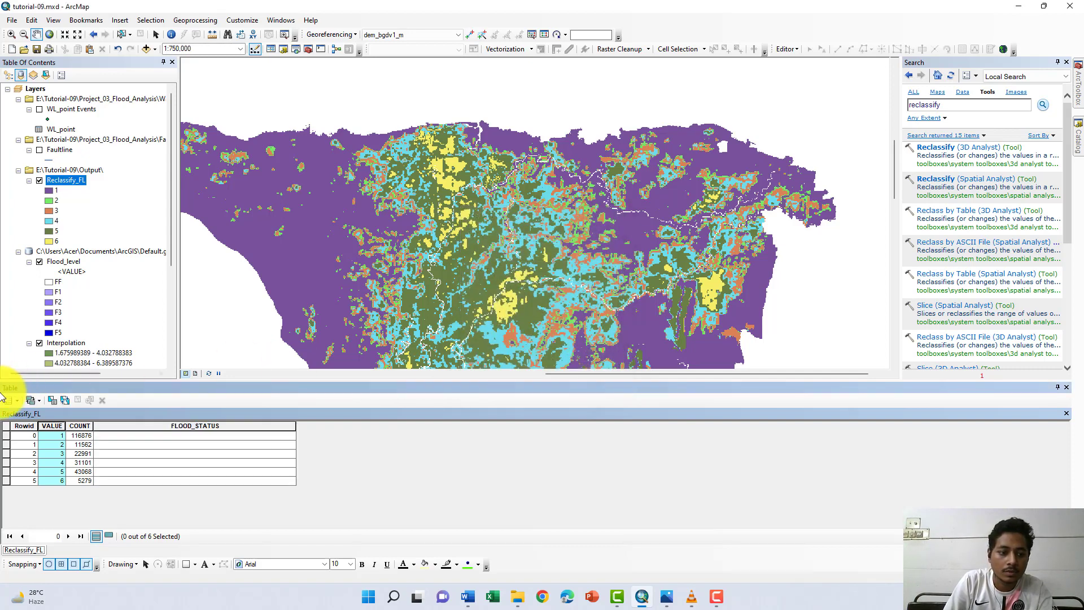
- Add a Double field named Area_SqKm to the Reclassify_FL attribute table
{"action": "left_click", "coordinate": [8, 399]}
{"action": "left_click", "coordinate": [32, 212]}
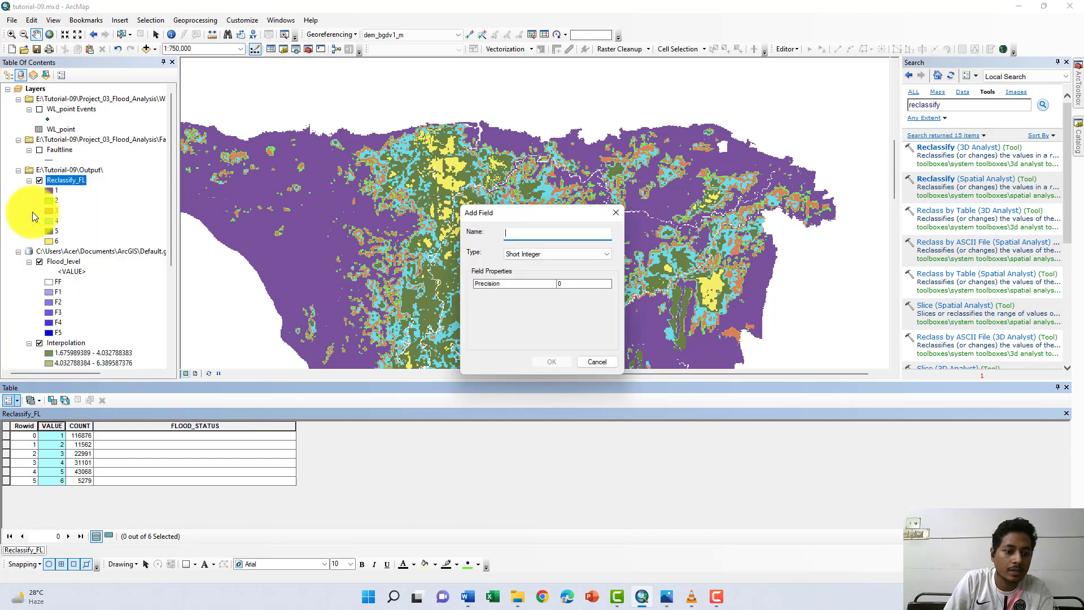
{"action": "type", "text": "Area_Sq"}
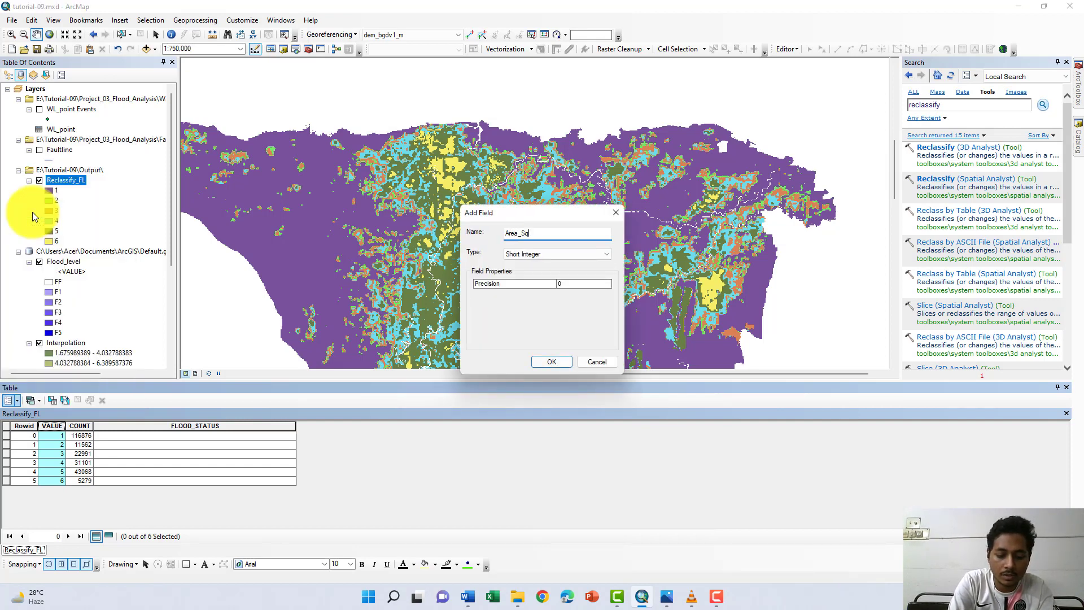
{"action": "type", "text": "Km"}
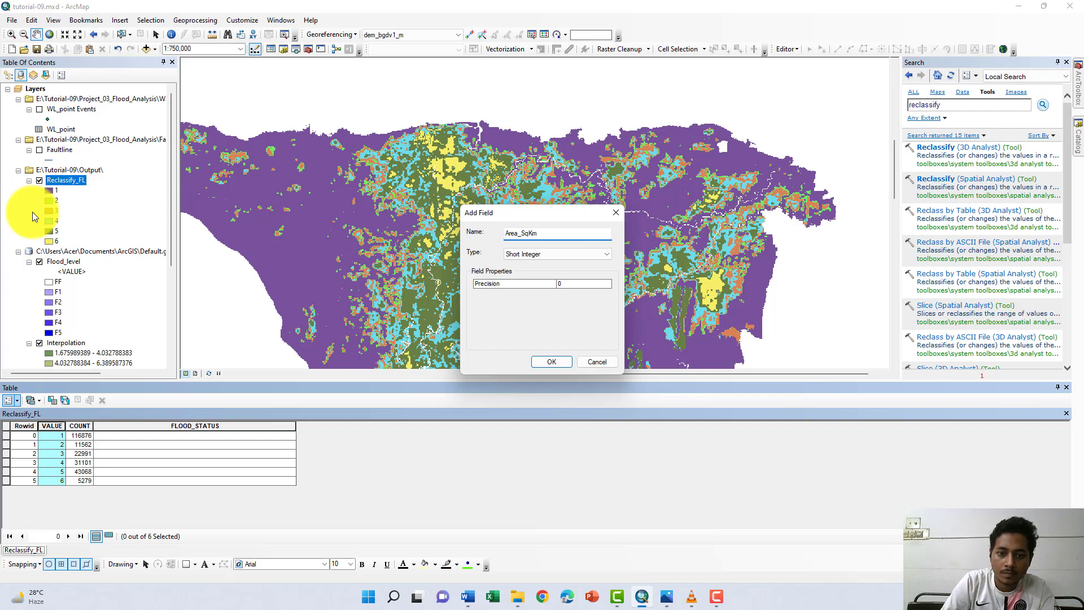
{"action": "left_click", "coordinate": [574, 254]}
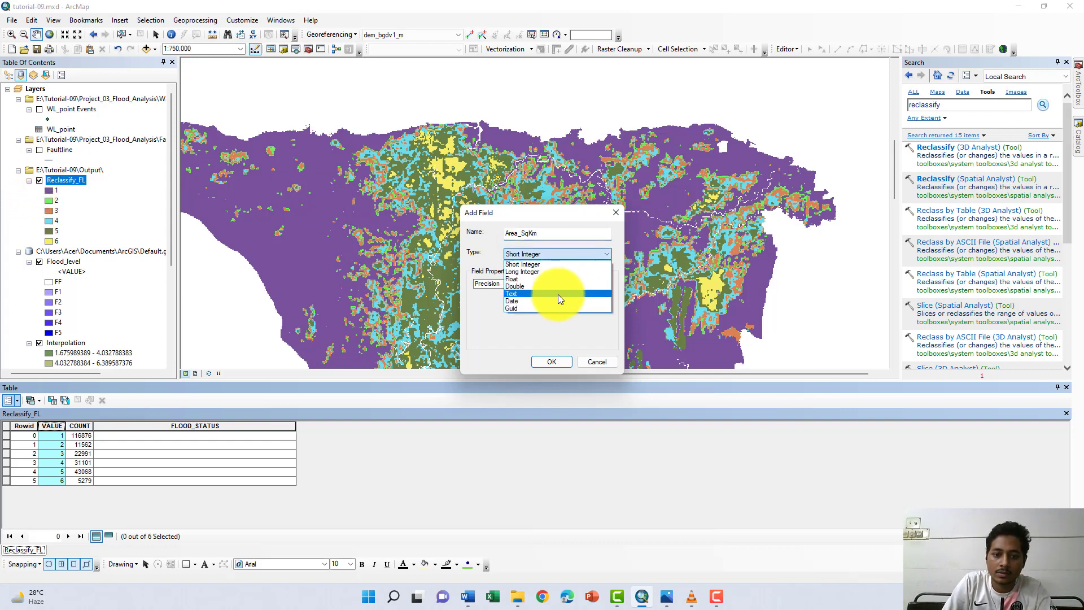
{"action": "left_click", "coordinate": [553, 289]}
{"action": "left_click", "coordinate": [551, 362]}
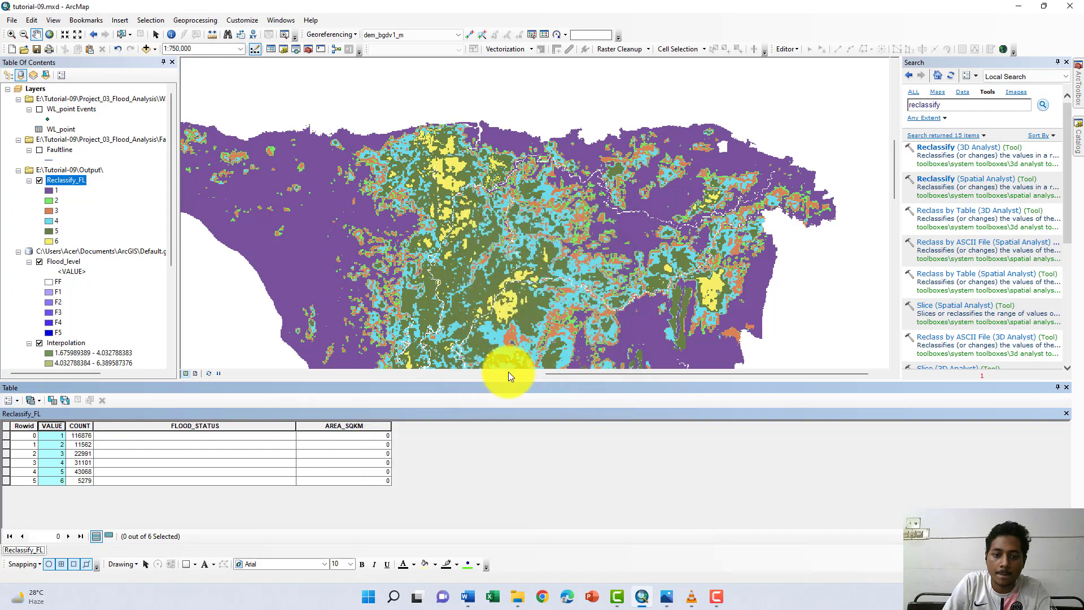
- Add a Float field named Percentage to the Reclassify_FL attribute table
{"action": "left_click", "coordinate": [19, 401]}
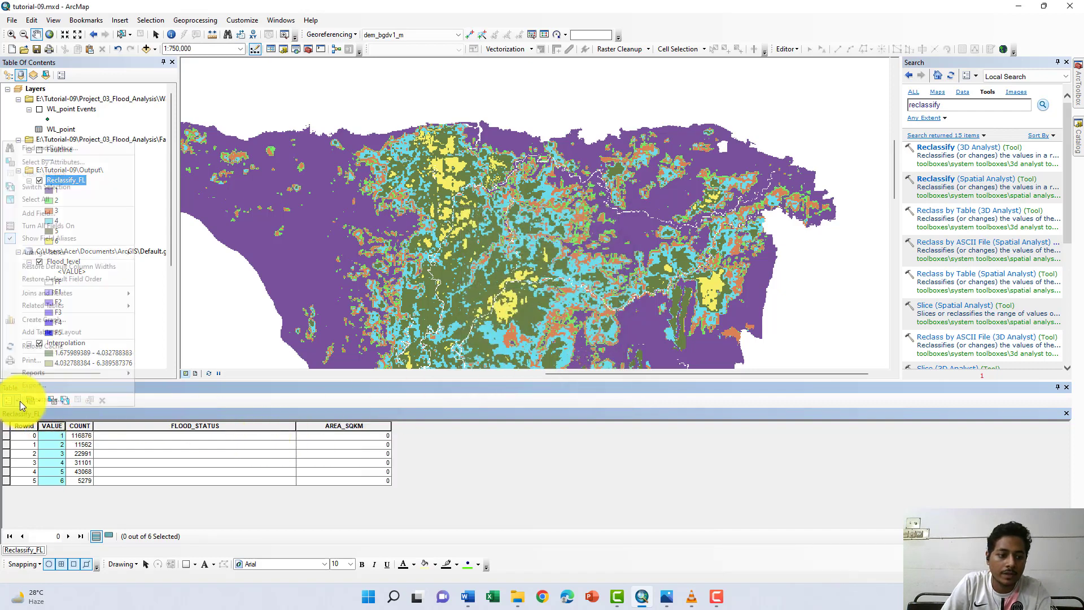
{"action": "left_click", "coordinate": [39, 215]}
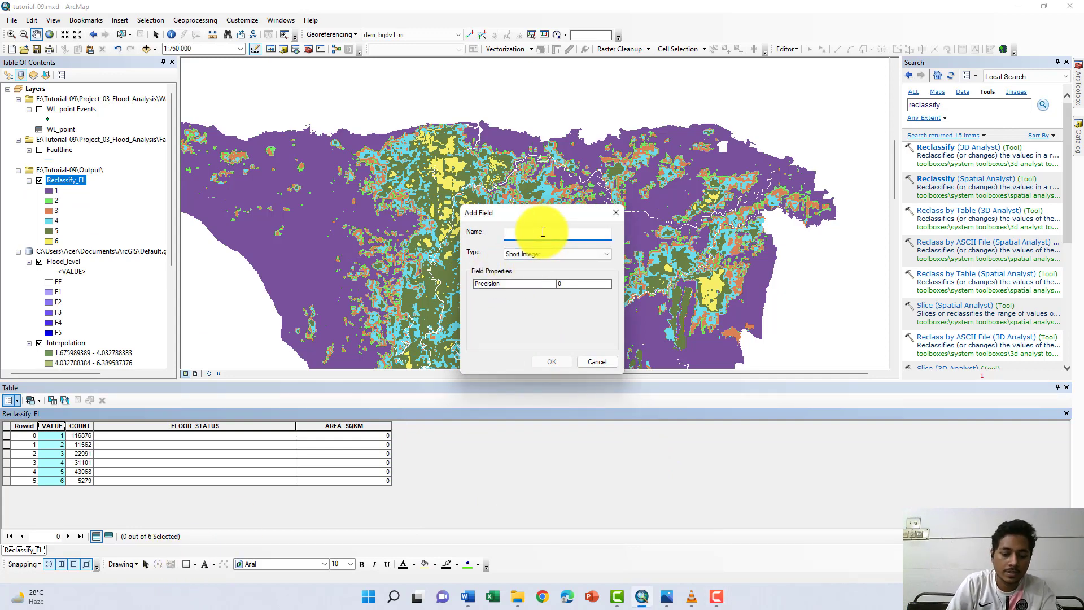
{"action": "type", "text": "Pl"}
{"action": "type", "text": "r"}
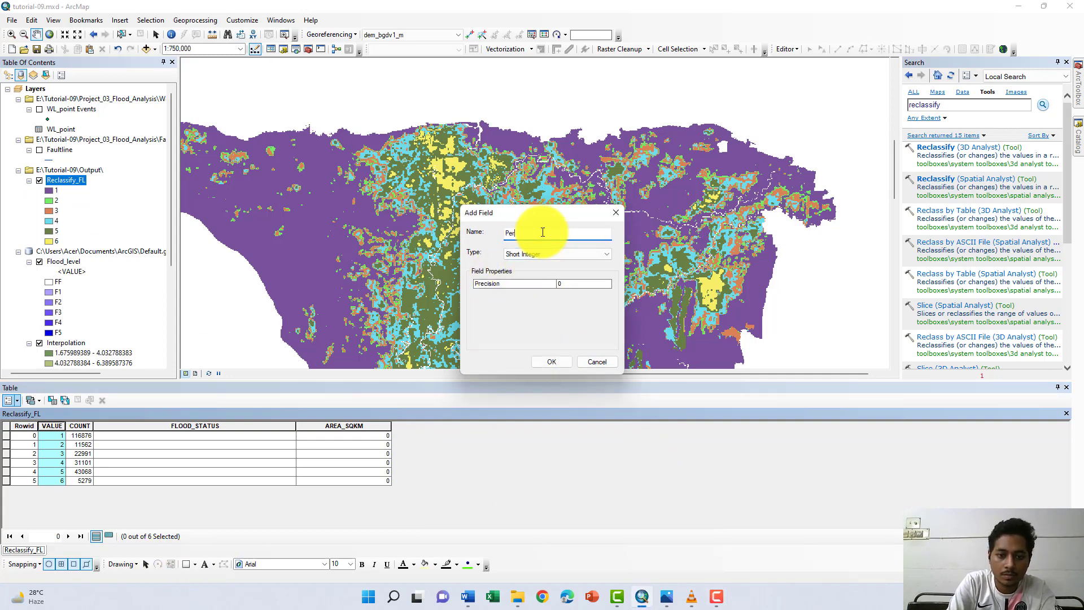
{"action": "type", "text": "centage"}
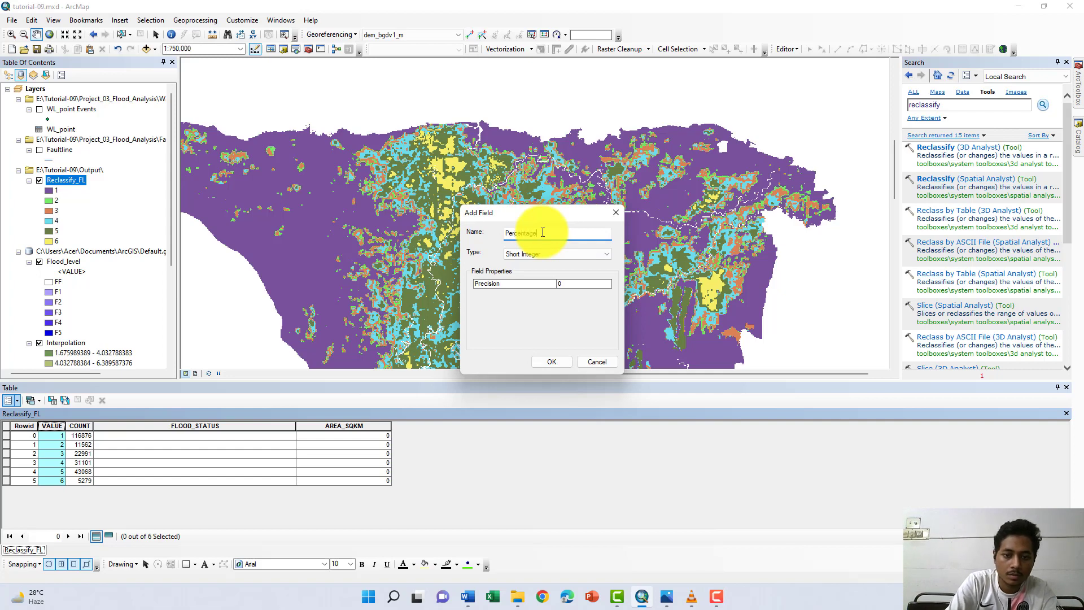
{"action": "left_click", "coordinate": [554, 255]}
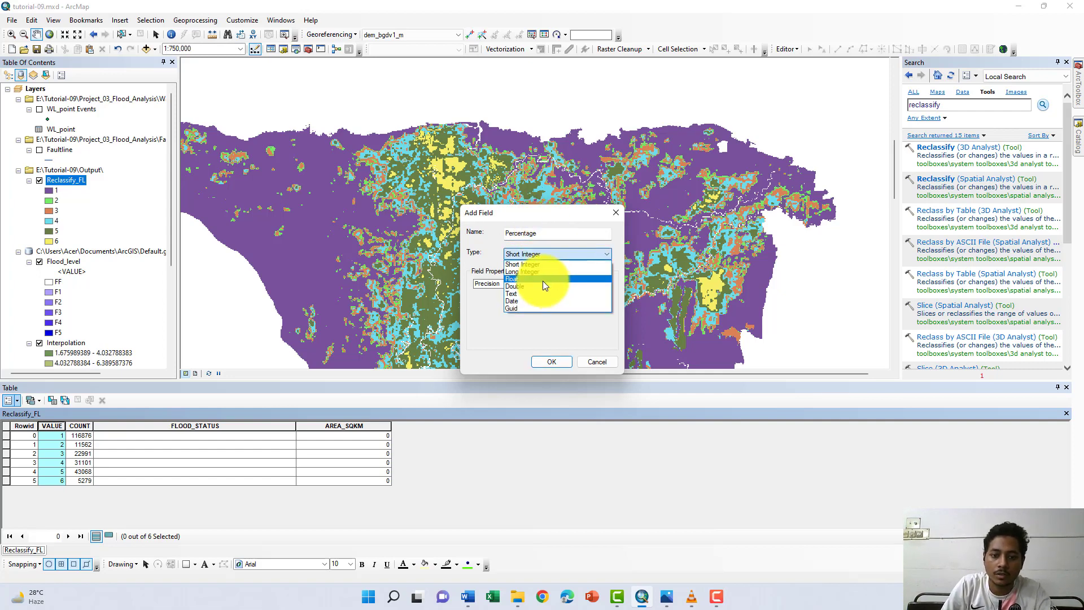
{"action": "left_click", "coordinate": [543, 280]}
{"action": "left_click", "coordinate": [551, 361]}
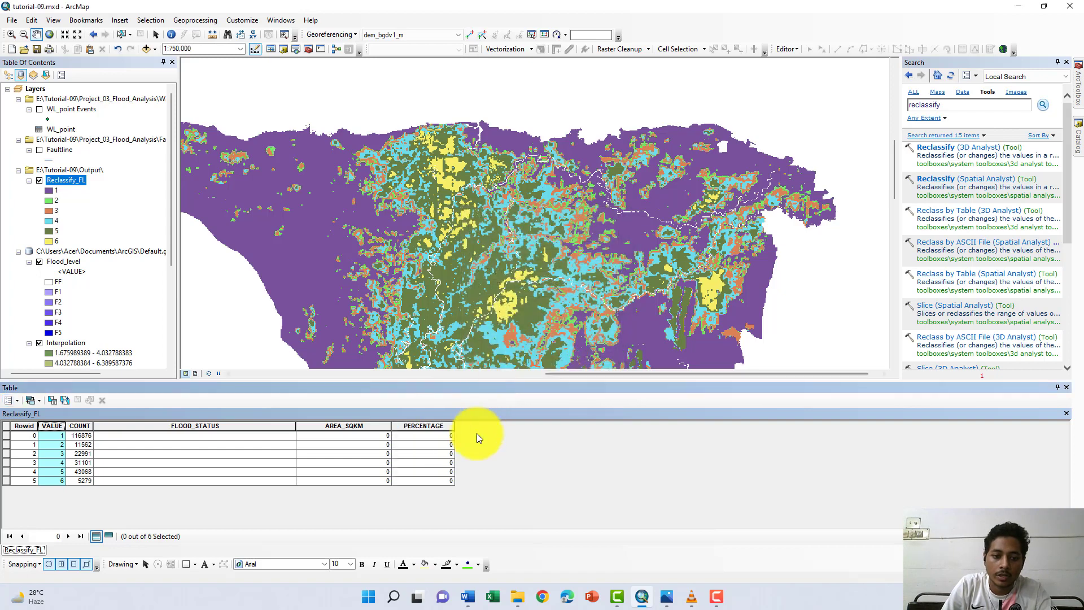
- Start an edit session on reclassify_fl.vat to make the attribute table's cells editable
{"action": "left_click", "coordinate": [219, 437]}
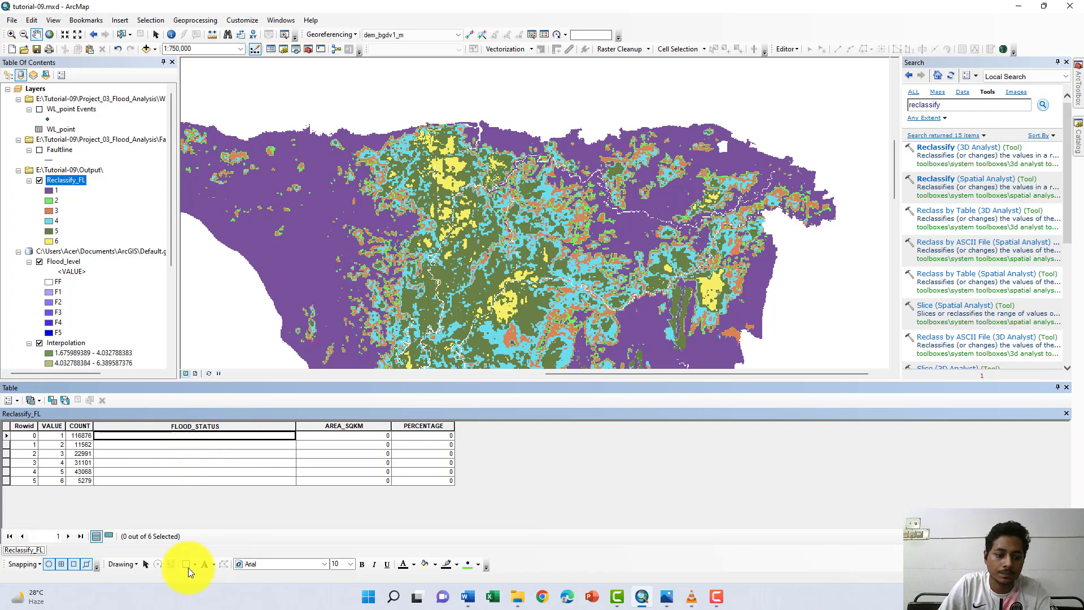
{"action": "left_click", "coordinate": [798, 51]}
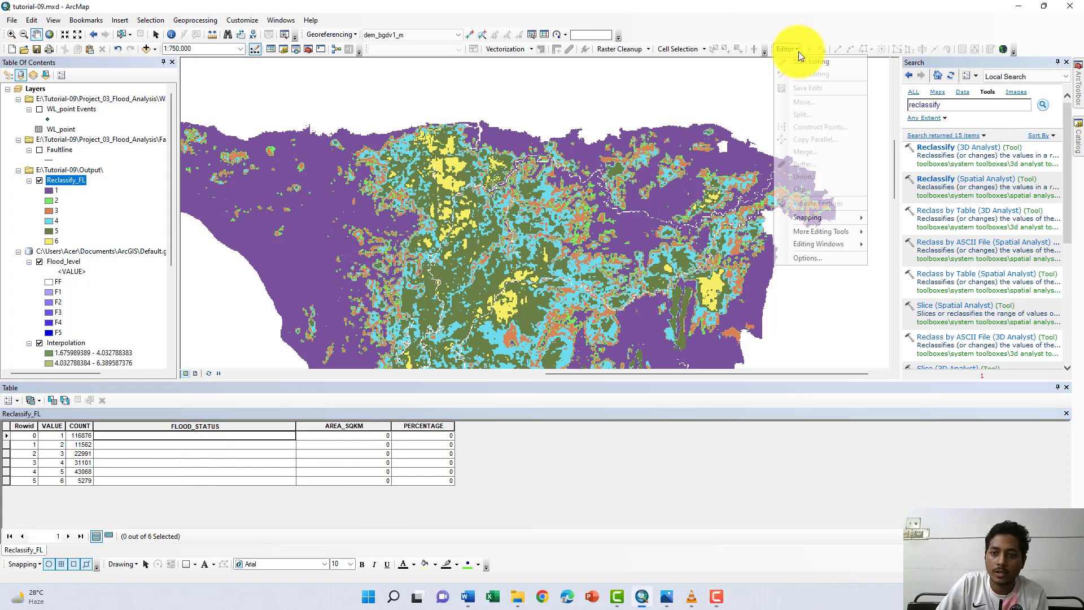
{"action": "left_click", "coordinate": [801, 61]}
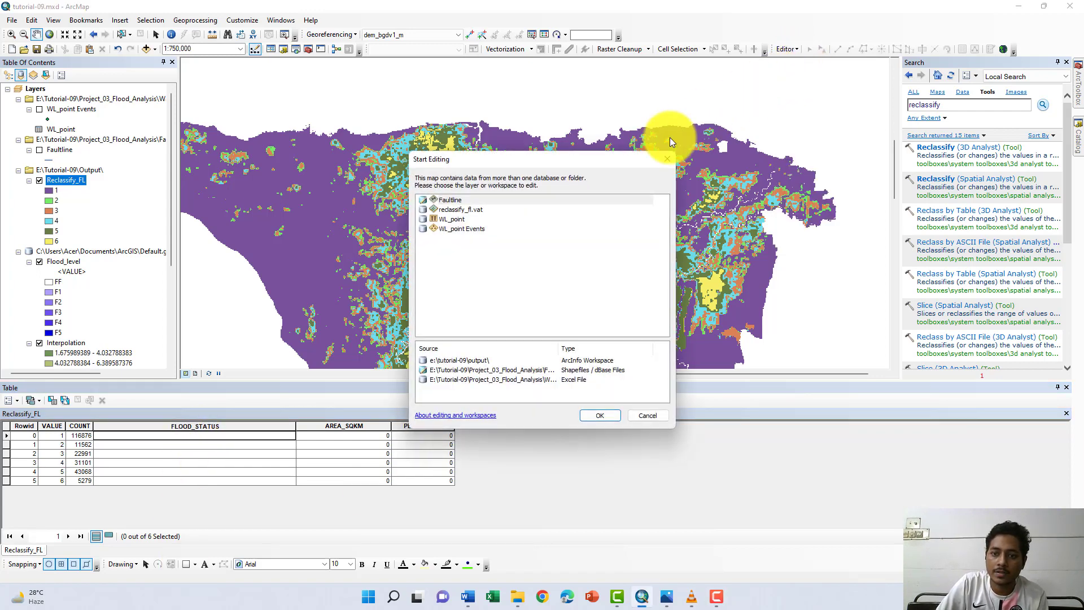
{"action": "left_click", "coordinate": [452, 209]}
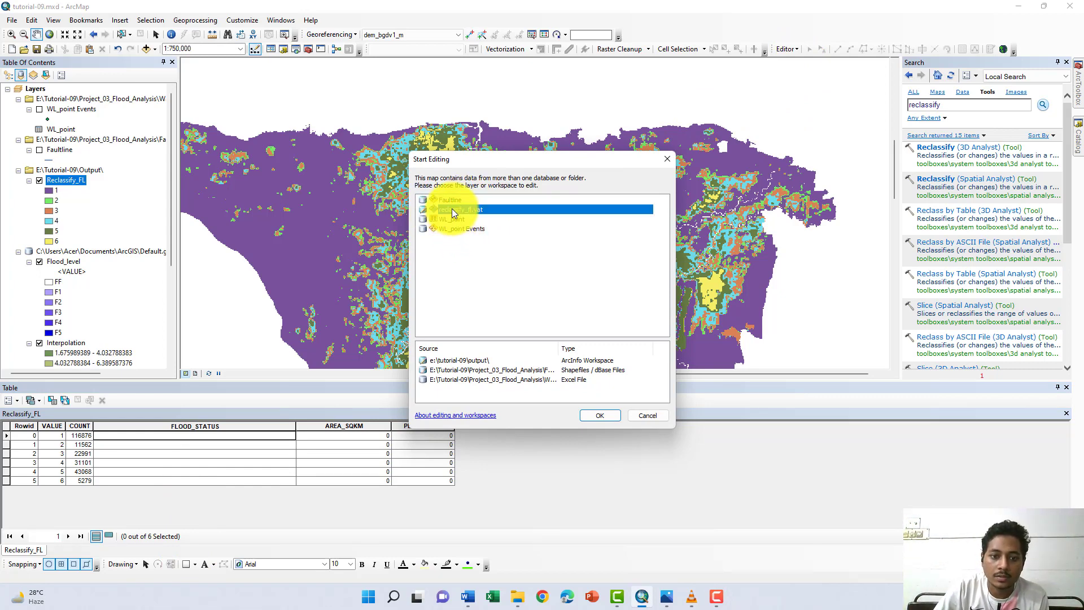
{"action": "left_click", "coordinate": [595, 410]}
{"action": "key", "text": "Return"}
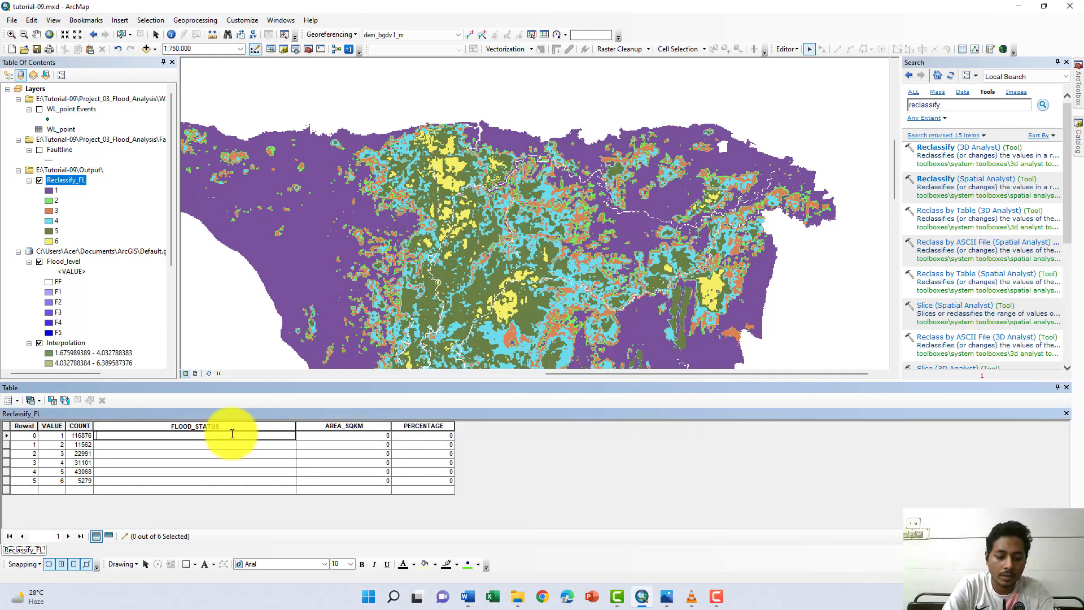
- Fill the FLOOD_STATUS cells for values 1 to 6 with FF, F0, F1, F2, F4 and F5
{"action": "type", "text": "FF"}
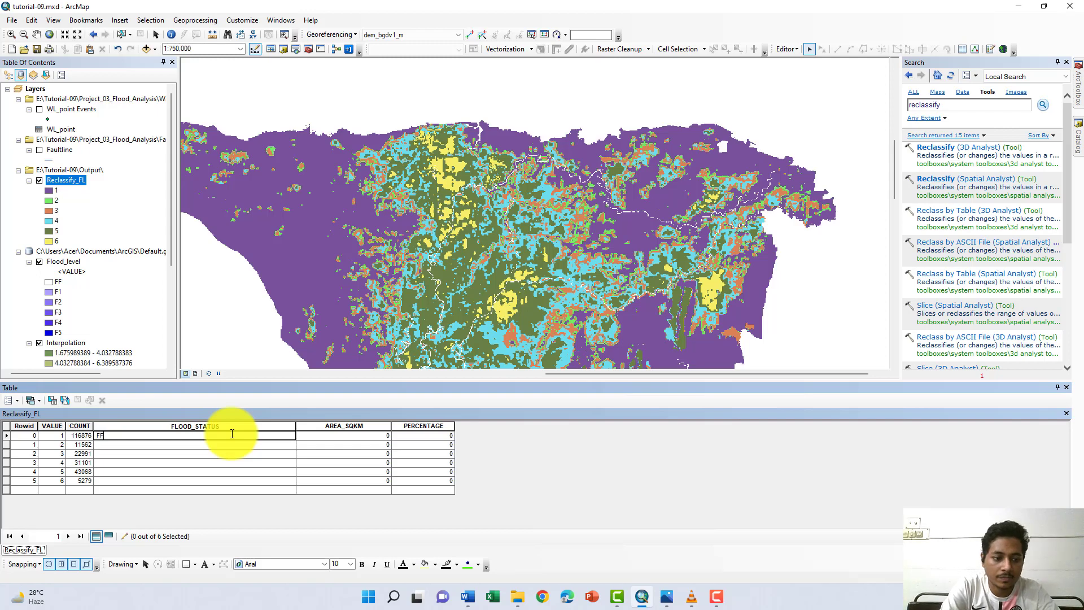
{"action": "key", "text": "Return"}
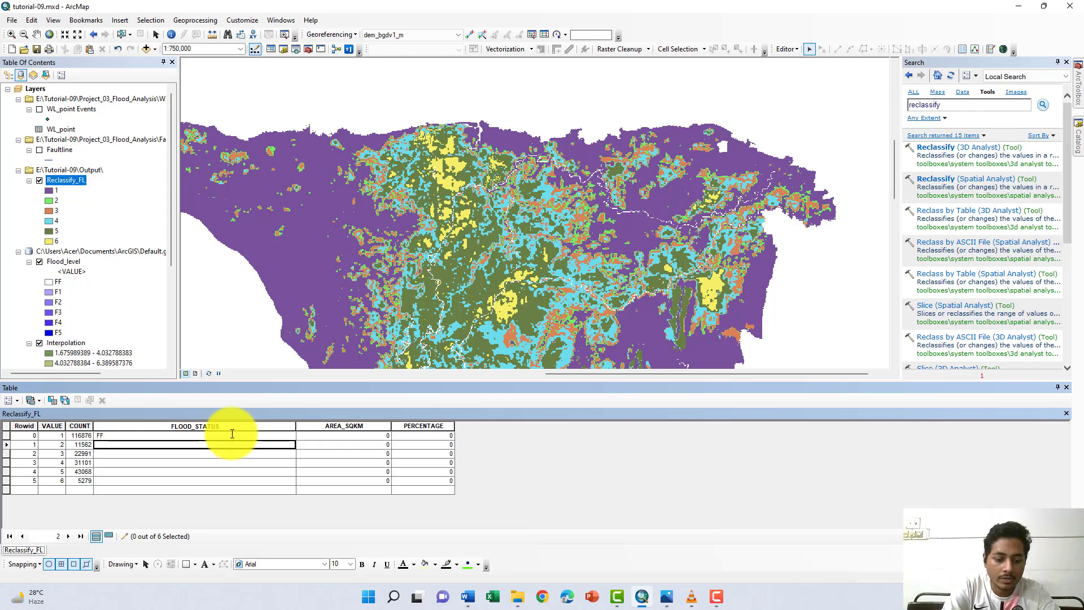
{"action": "type", "text": "F0"}
{"action": "key", "text": "Return"}
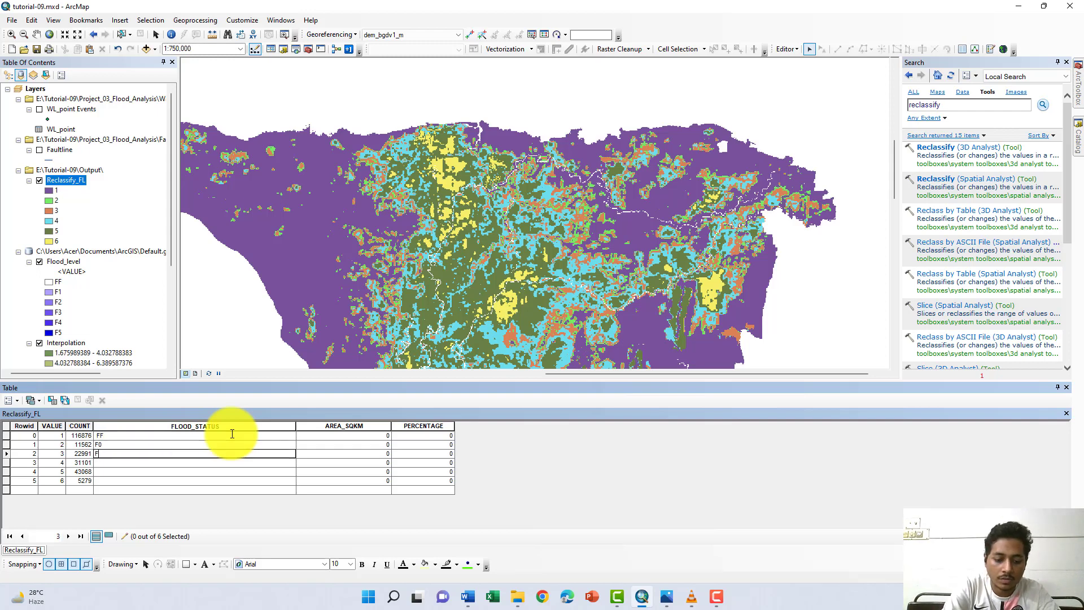
{"action": "type", "text": "F1"}
{"action": "key", "text": "Return"}
{"action": "type", "text": "F"}
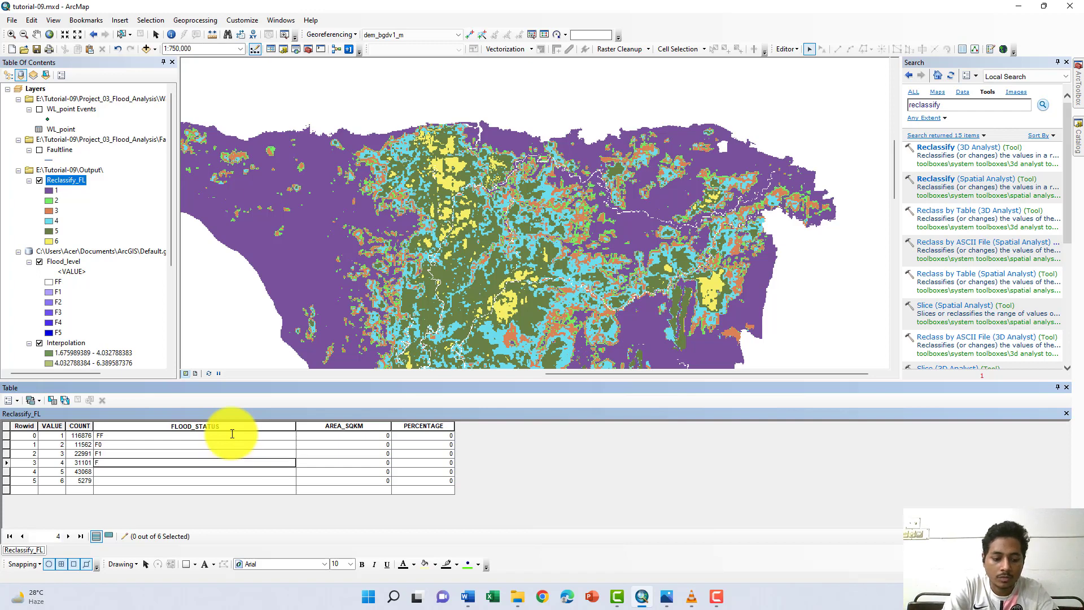
{"action": "type", "text": "2"}
{"action": "key", "text": "Return"}
{"action": "type", "text": "F4"}
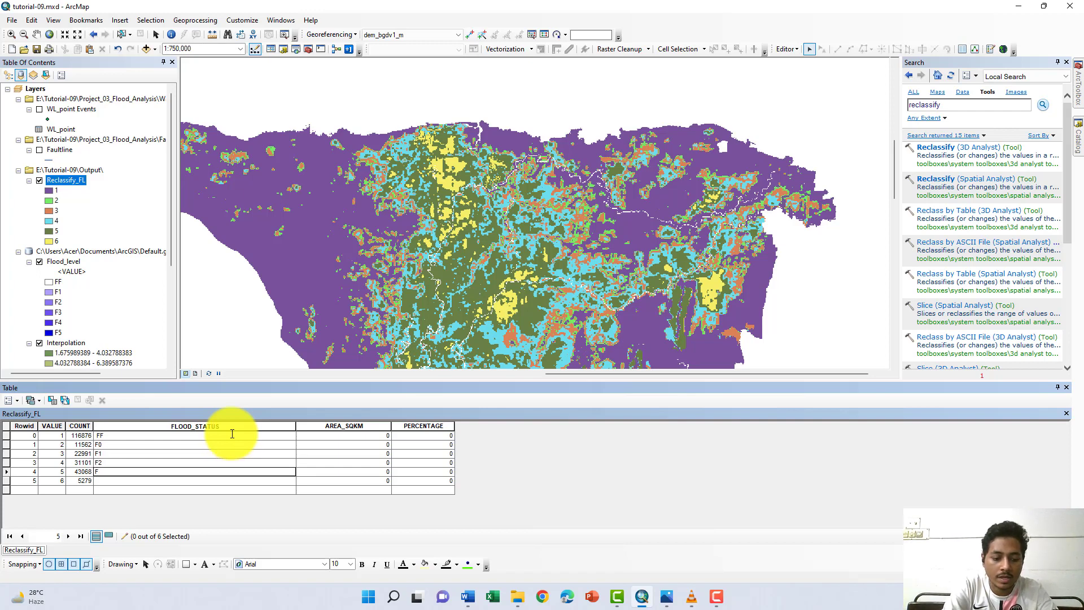
{"action": "key", "text": "Return"}
{"action": "type", "text": "F"}
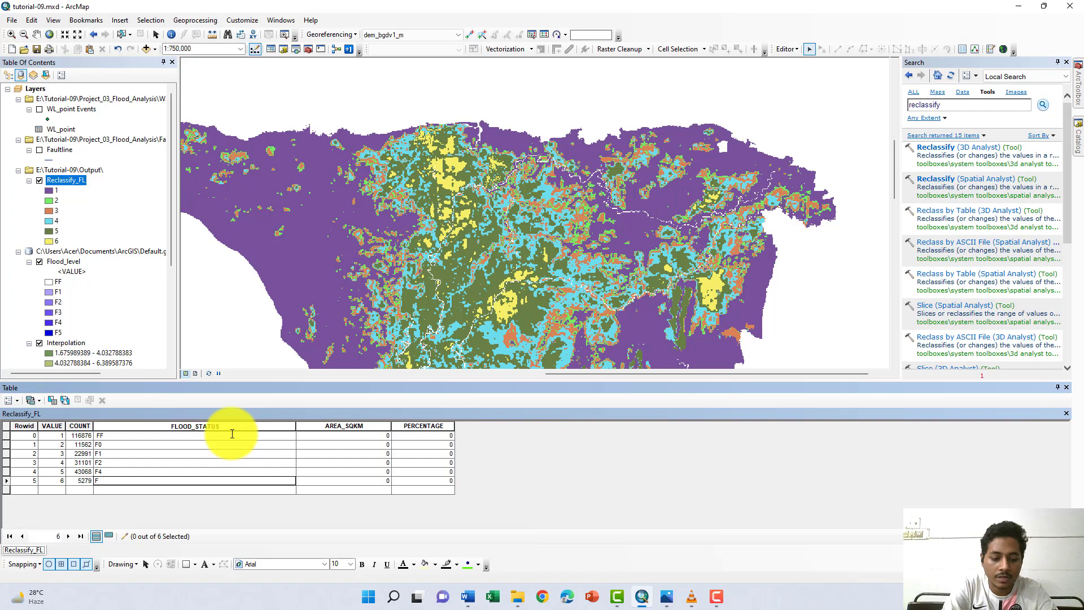
{"action": "type", "text": "5"}
{"action": "key", "text": "Return"}
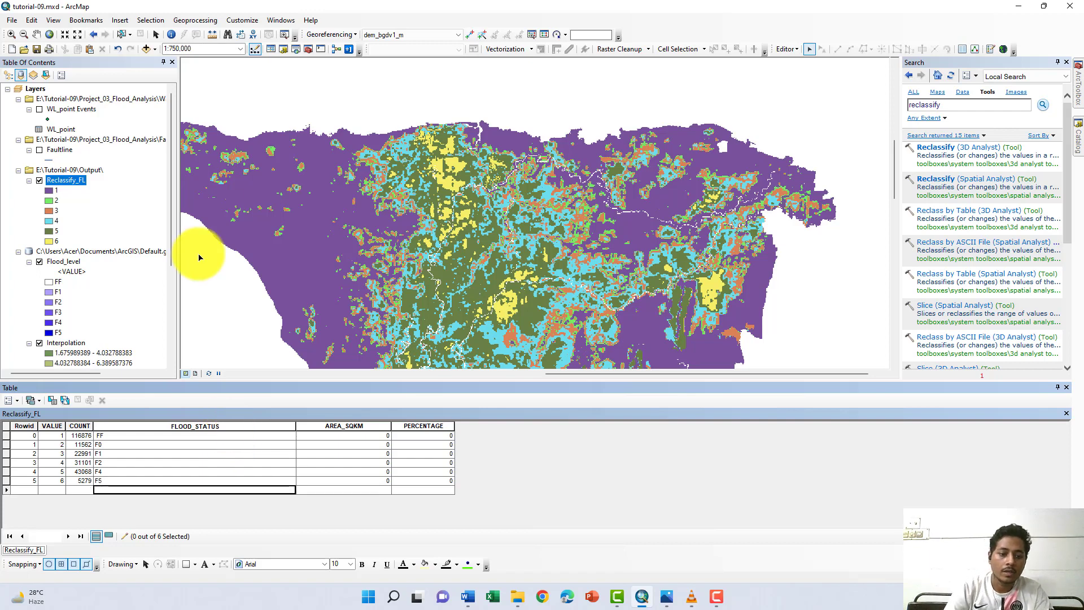
- Calculate the AREA_SQKM field of the Reclassify_FL table with the expression [COUNT] *300 *300
{"action": "left_click", "coordinate": [343, 435]}
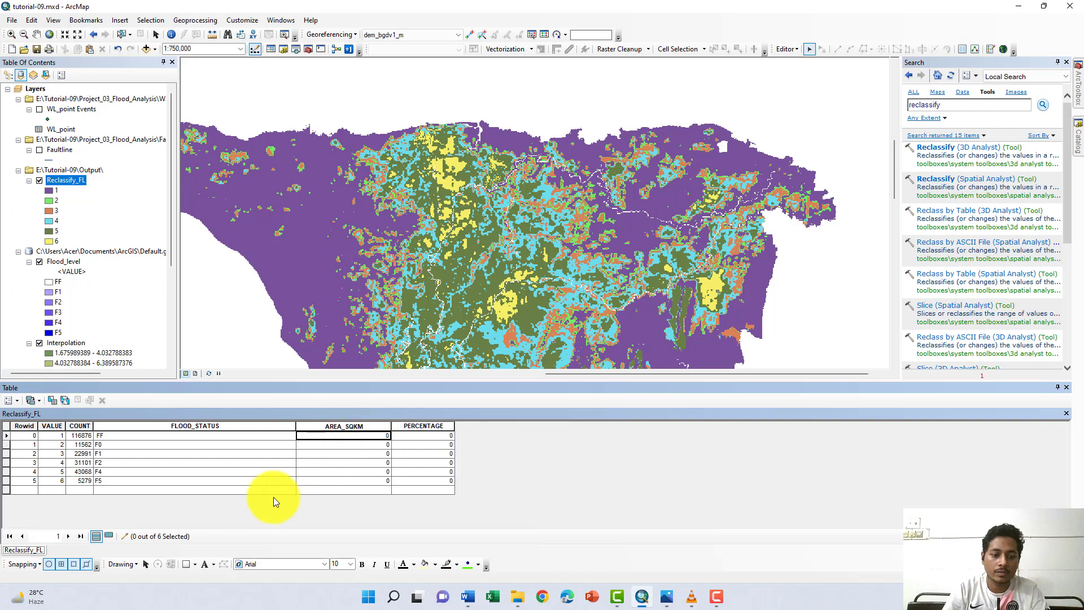
{"action": "right_click", "coordinate": [377, 426]}
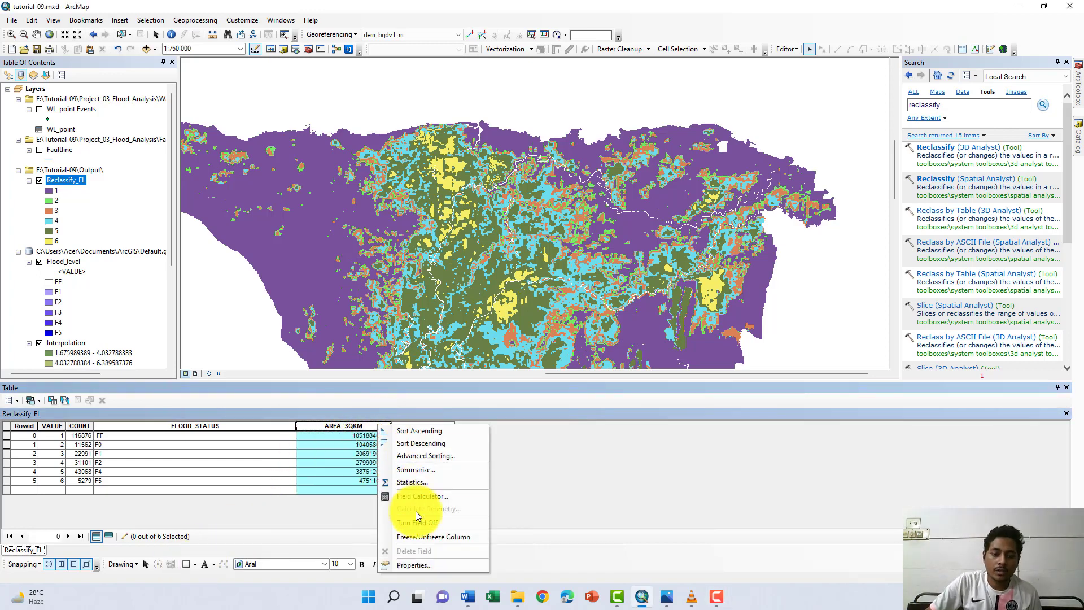
{"action": "left_click", "coordinate": [419, 496]}
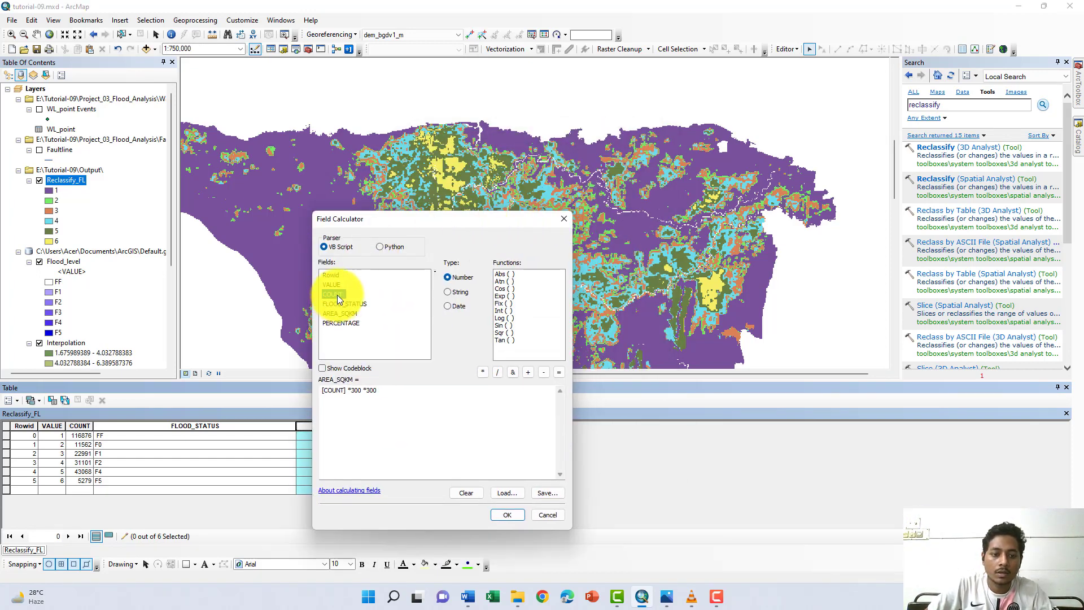
{"action": "left_click_drag", "start_coordinate": [392, 411], "coordinate": [317, 399]}
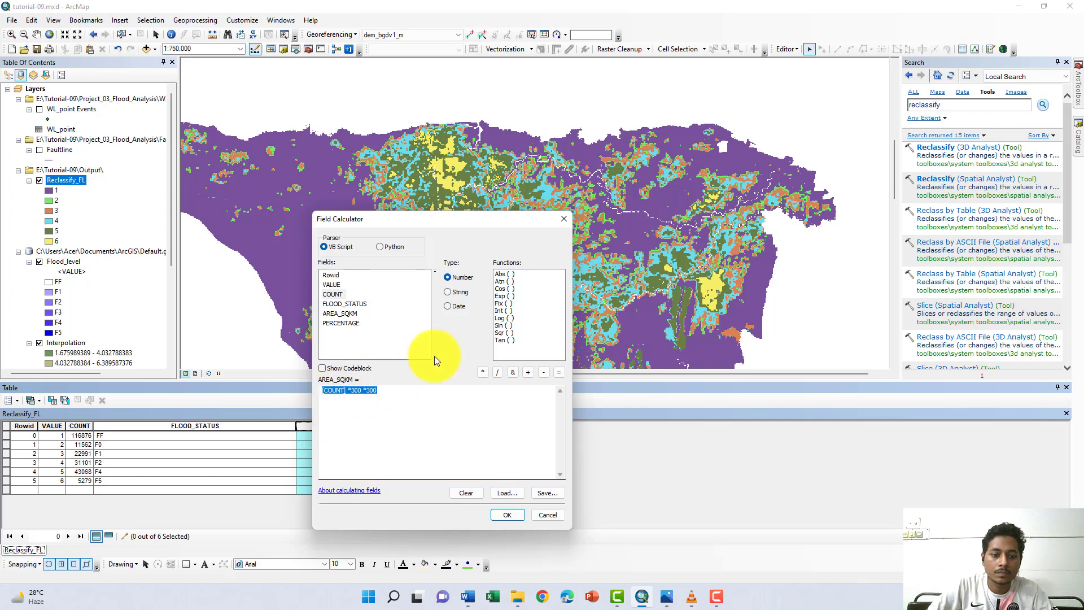
{"action": "key", "text": "Delete"}
{"action": "double_click", "coordinate": [331, 293]}
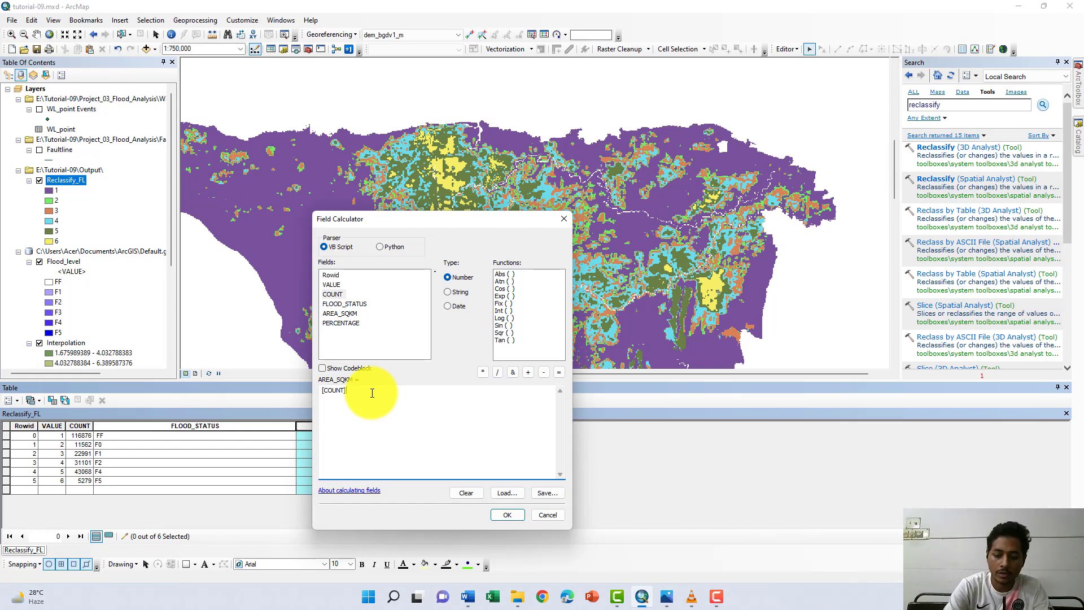
{"action": "left_click", "coordinate": [481, 372]}
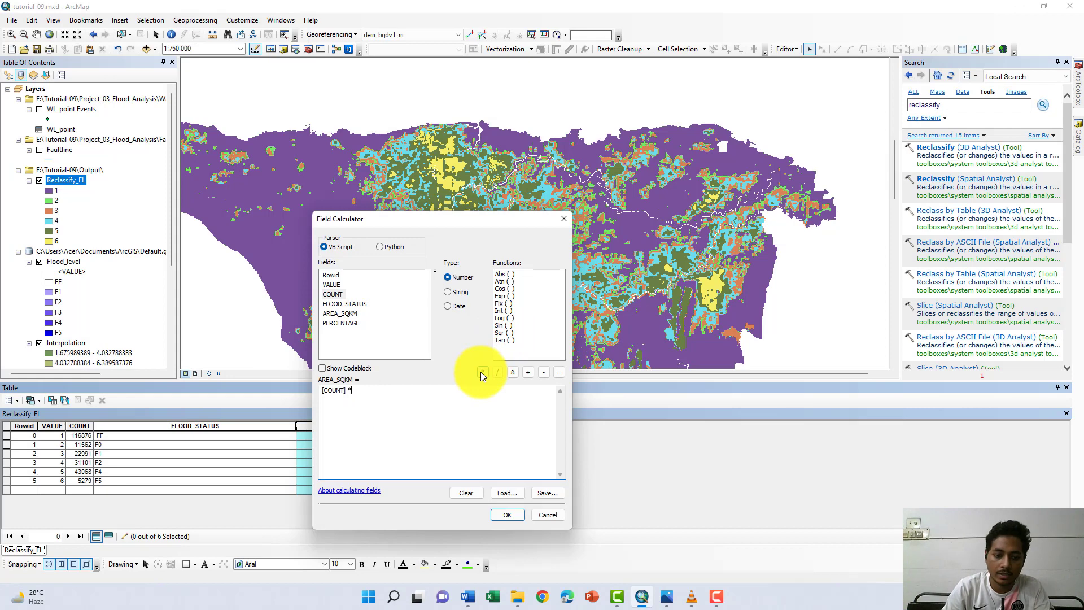
{"action": "type", "text": "300"}
{"action": "left_click", "coordinate": [481, 372]}
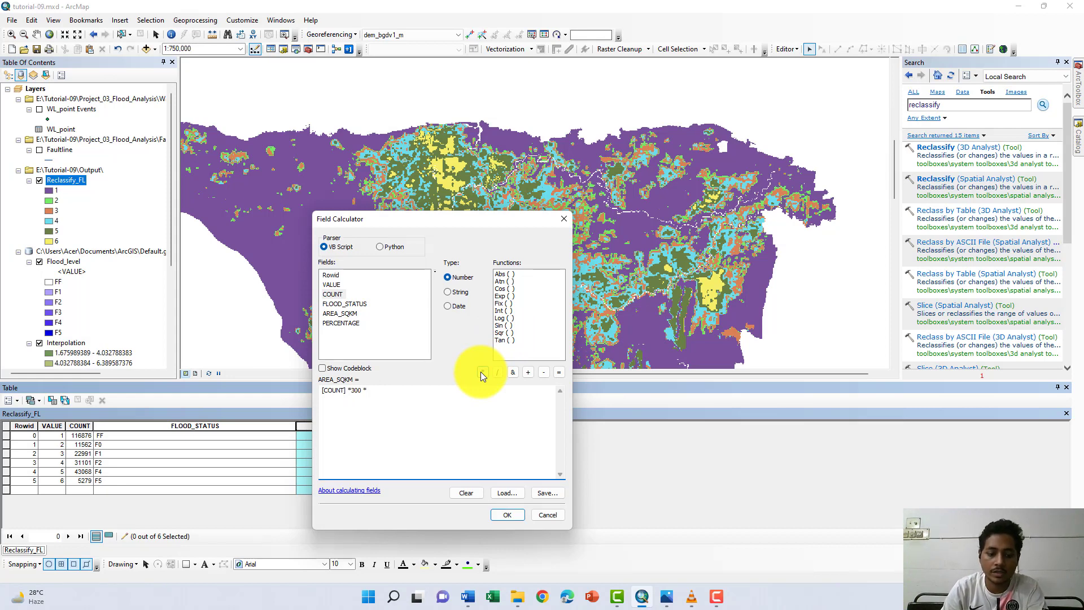
{"action": "type", "text": "300"}
{"action": "left_click", "coordinate": [500, 515]}
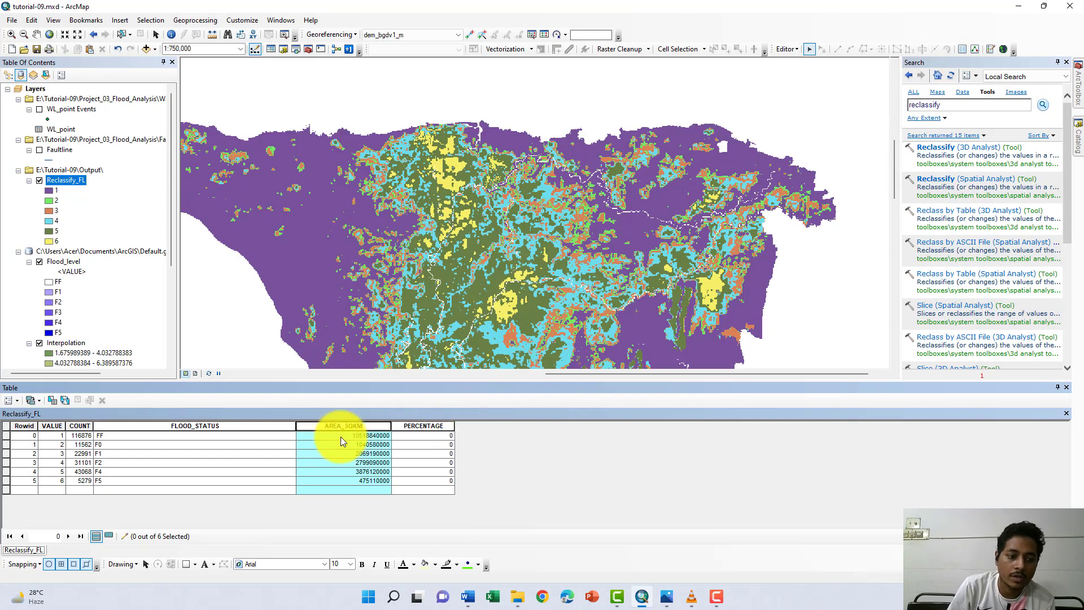
- Recalculate AREA_SQKM in square kilometres by extending the field expression to [COUNT] *300 *300 / 1000 /1000
{"action": "left_click", "coordinate": [436, 427]}
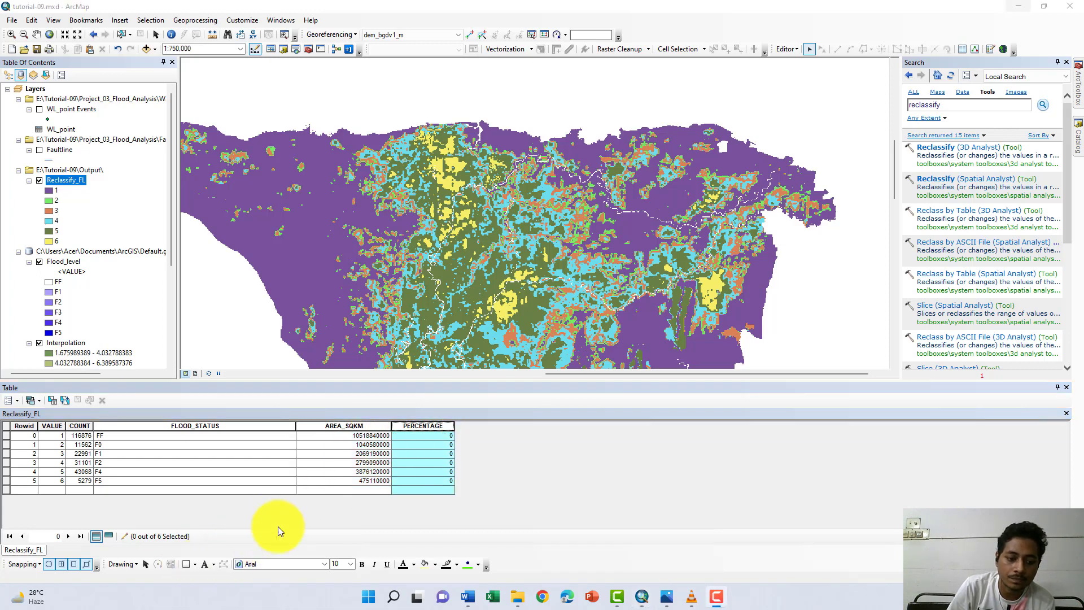
{"action": "right_click", "coordinate": [374, 427]}
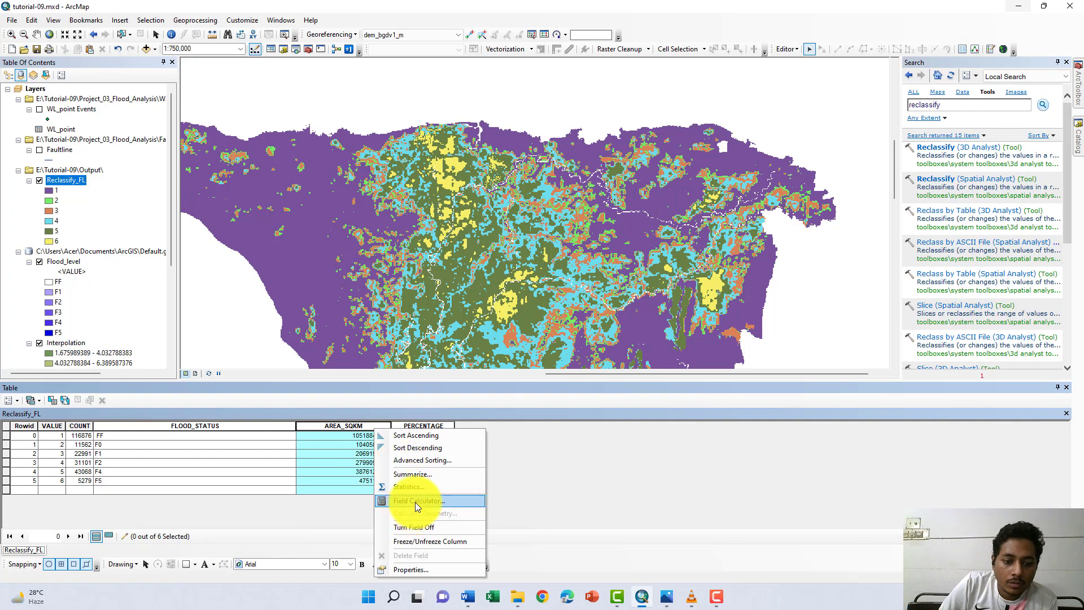
{"action": "left_click", "coordinate": [418, 500]}
{"action": "left_click", "coordinate": [493, 314]}
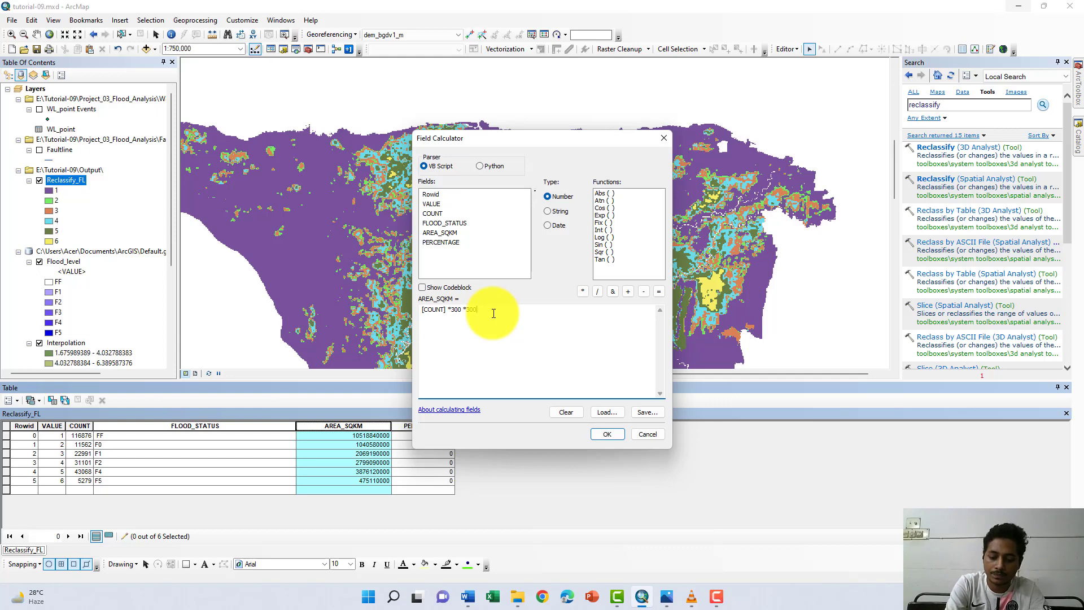
{"action": "double_click", "coordinate": [598, 290]}
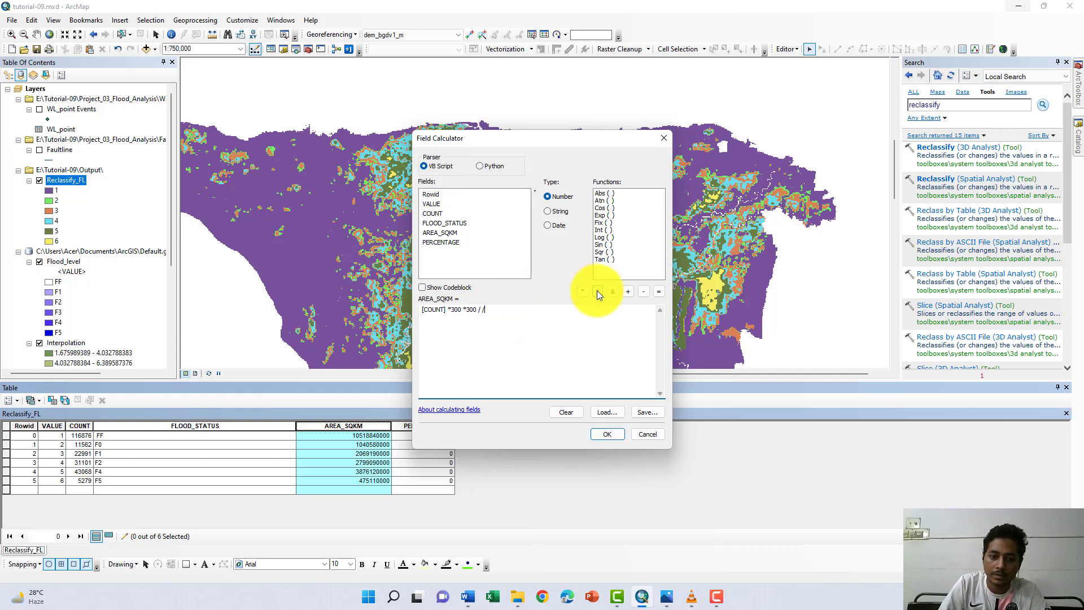
{"action": "key", "text": "BackSpace"}
{"action": "type", "text": "1"}
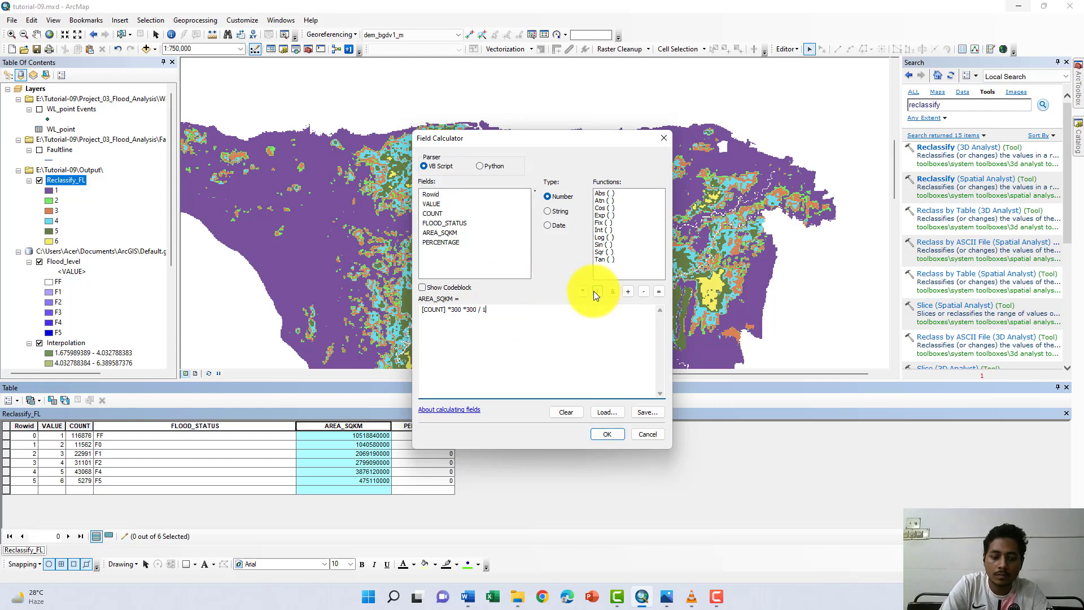
{"action": "type", "text": "000"}
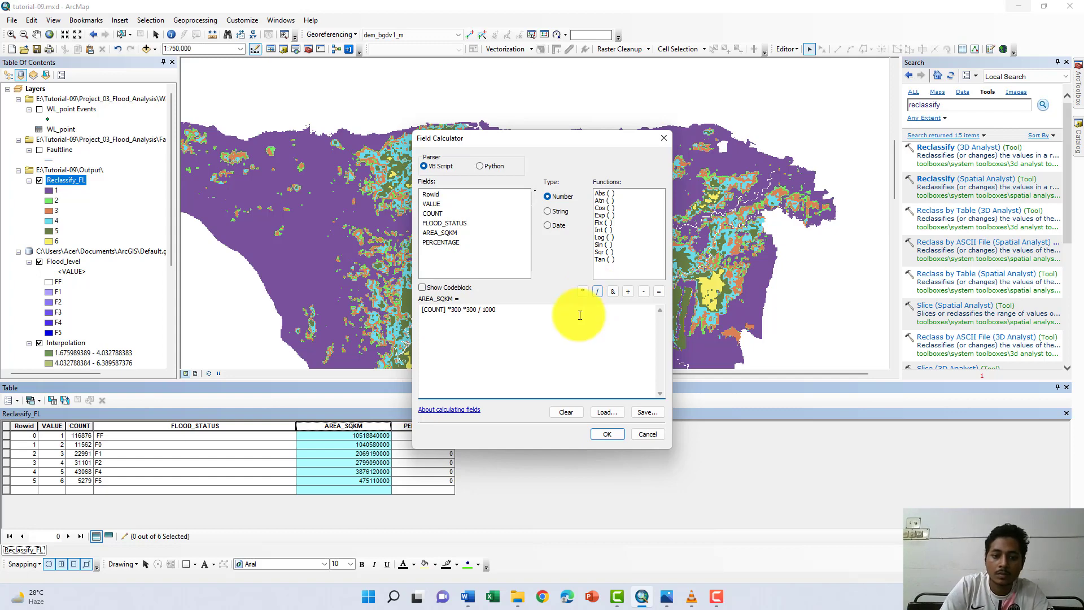
{"action": "left_click", "coordinate": [597, 292]}
{"action": "type", "text": "10"}
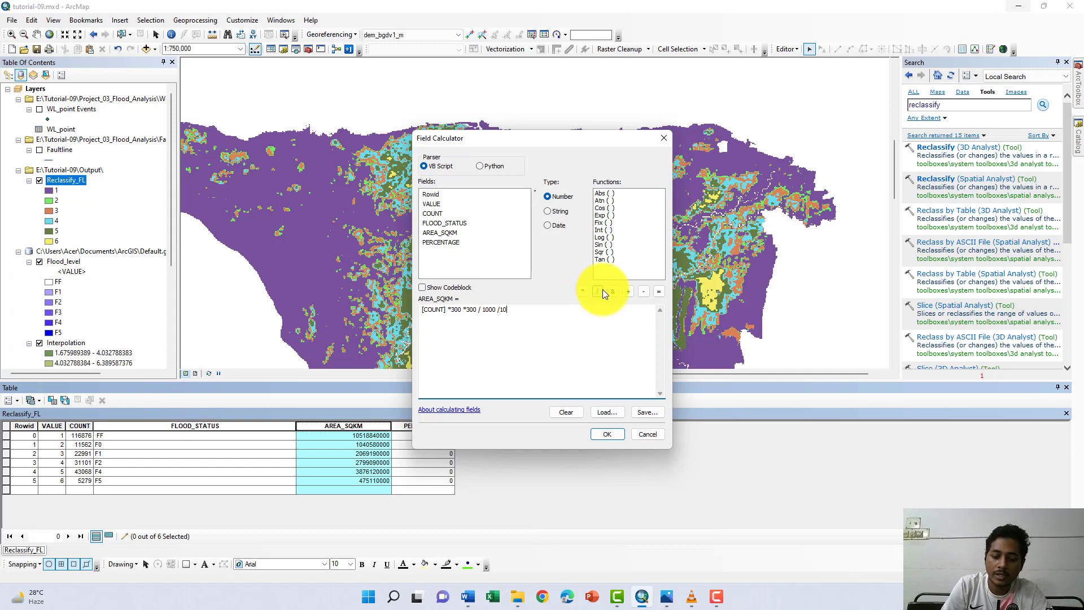
{"action": "type", "text": "00"}
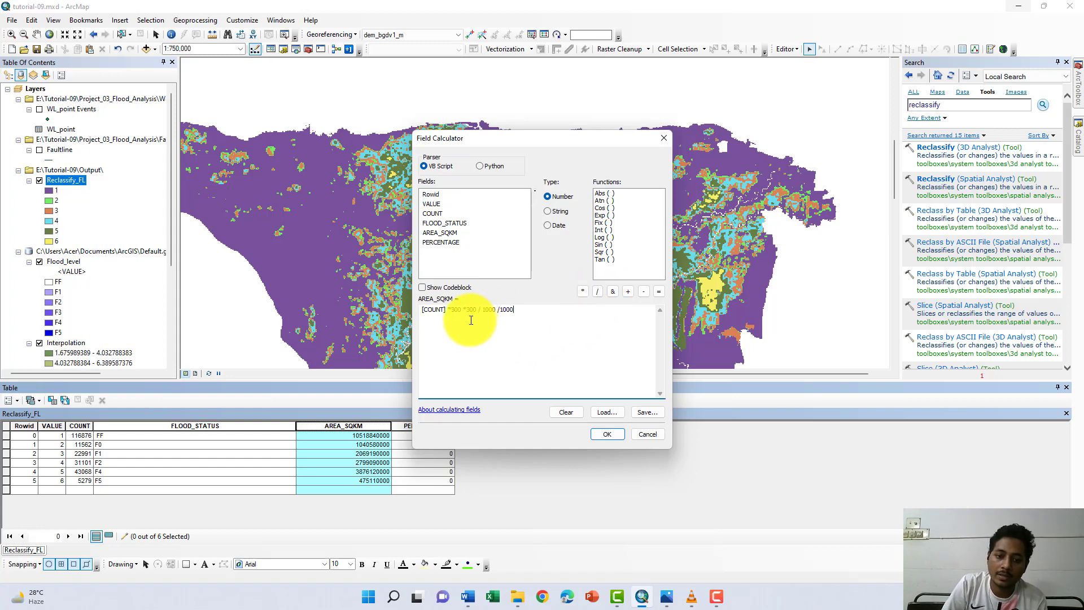
{"action": "left_click", "coordinate": [605, 434]}
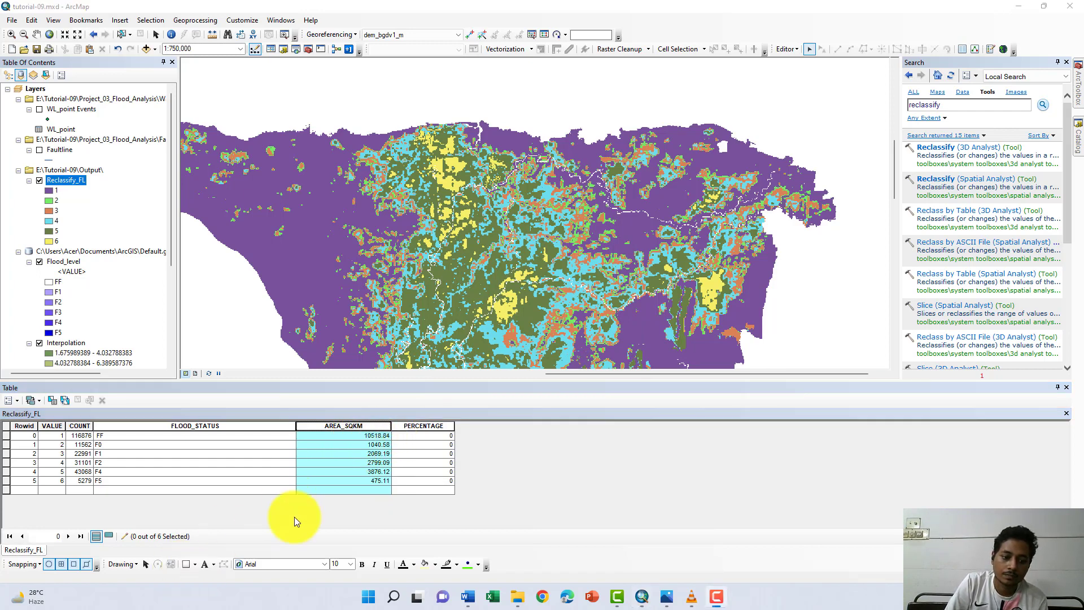
- View the statistics of the AREA_SQKM field and copy its sum value
{"action": "right_click", "coordinate": [352, 426]}
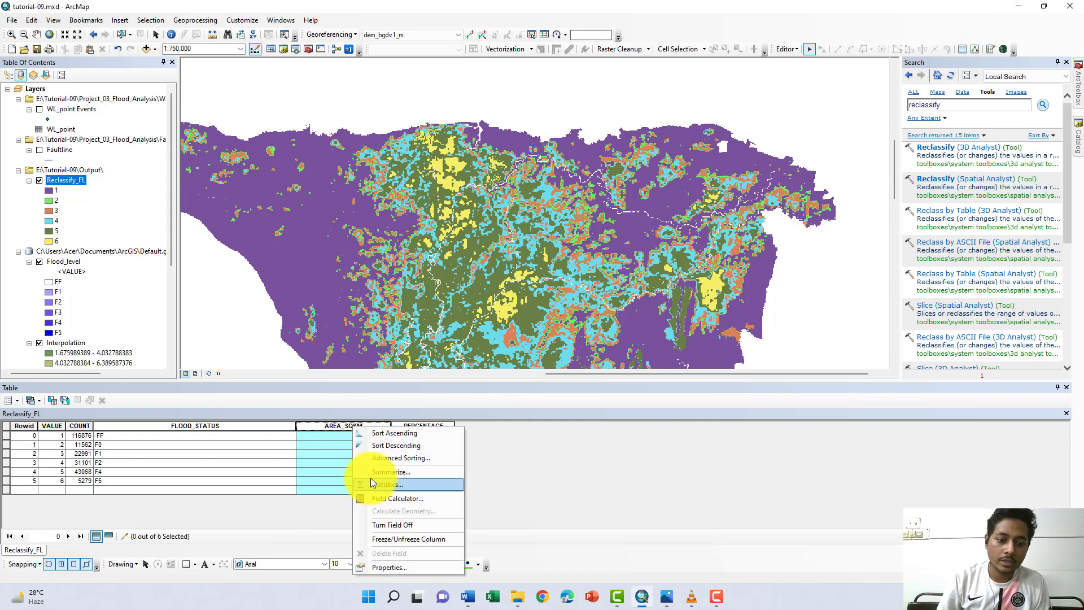
{"action": "left_click", "coordinate": [391, 489]}
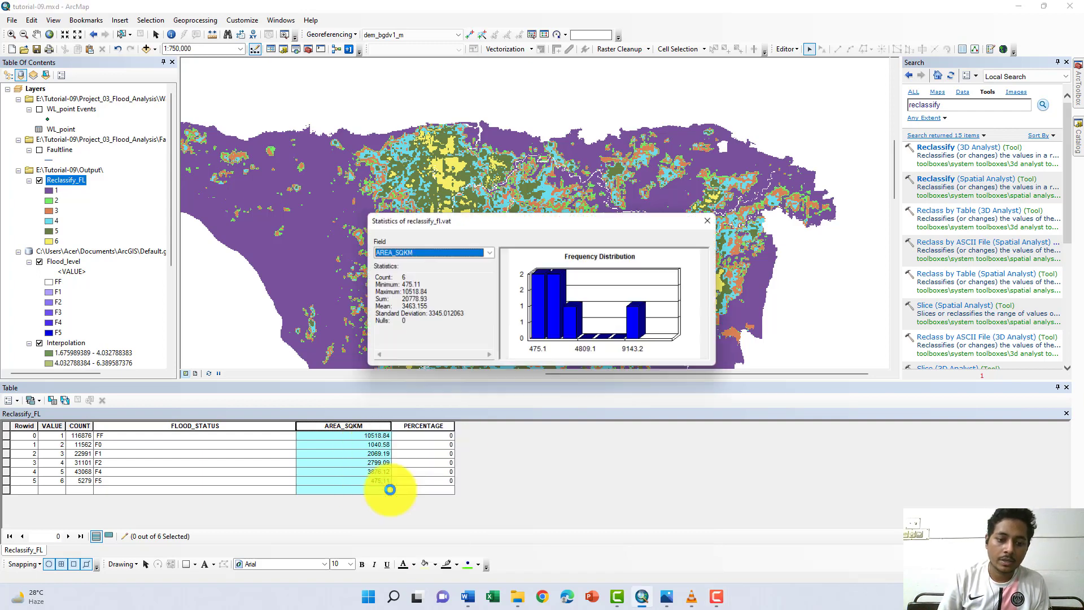
{"action": "double_click", "coordinate": [417, 299]}
{"action": "left_click", "coordinate": [386, 302]}
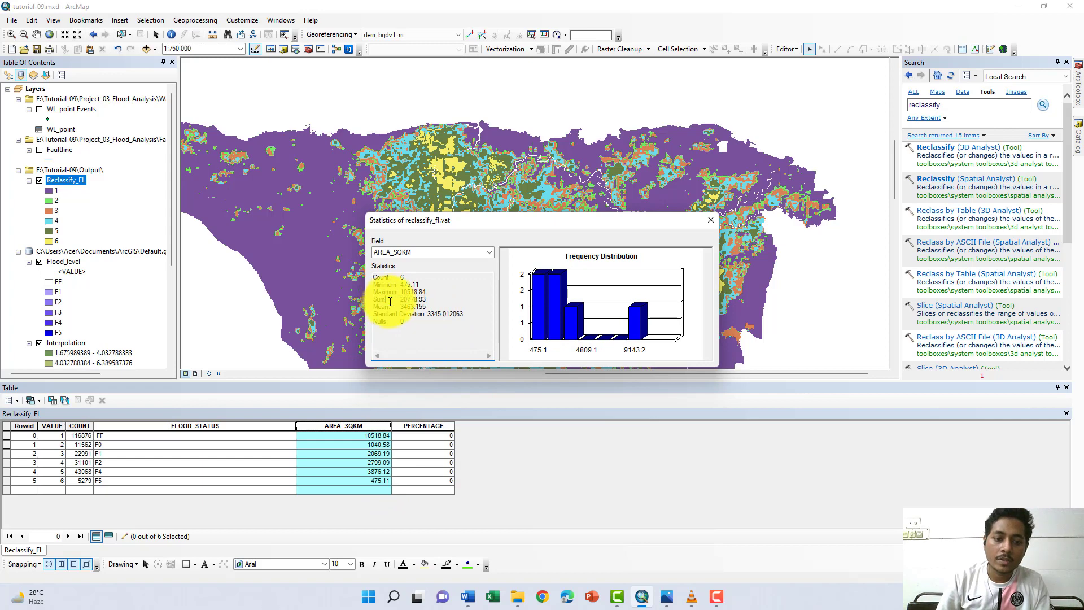
{"action": "left_click_drag", "start_coordinate": [426, 299], "coordinate": [407, 303]}
{"action": "double_click", "coordinate": [409, 299]}
{"action": "key", "text": "ctrl+c"}
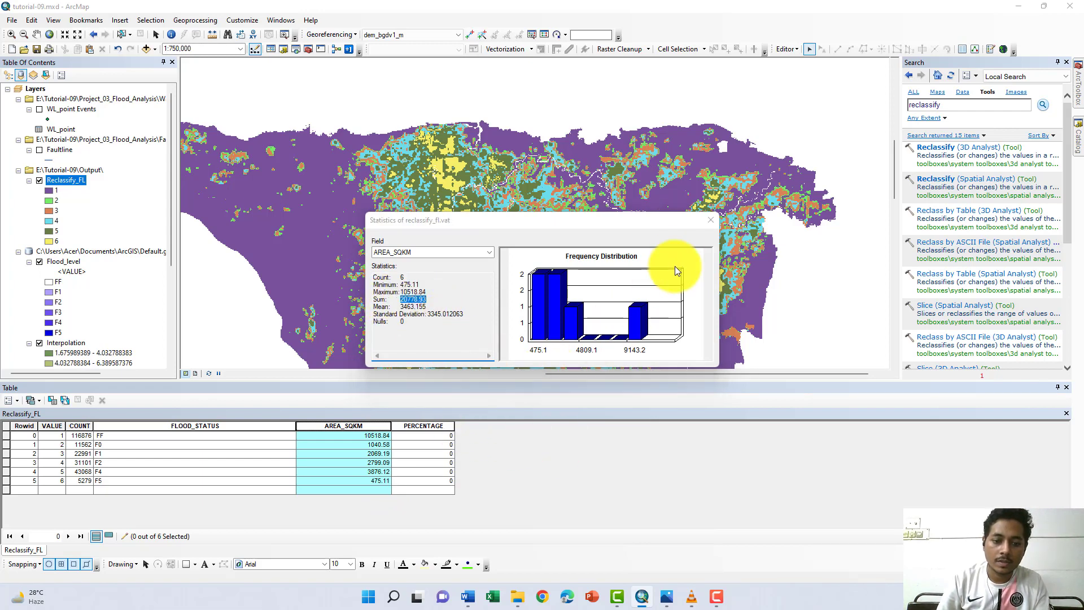
{"action": "left_click", "coordinate": [710, 220]}
- Calculate the PERCENTAGE field with the expression [AREA_SQKM] *100 /20778.93, pasting the copied area sum as the divisor
{"action": "right_click", "coordinate": [441, 427]}
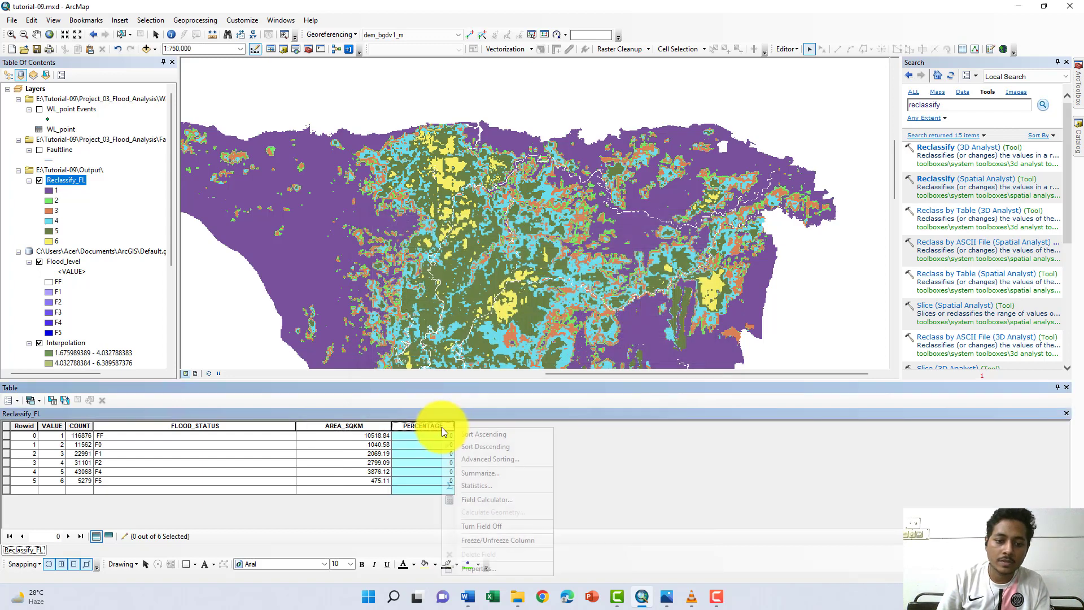
{"action": "left_click", "coordinate": [481, 503]}
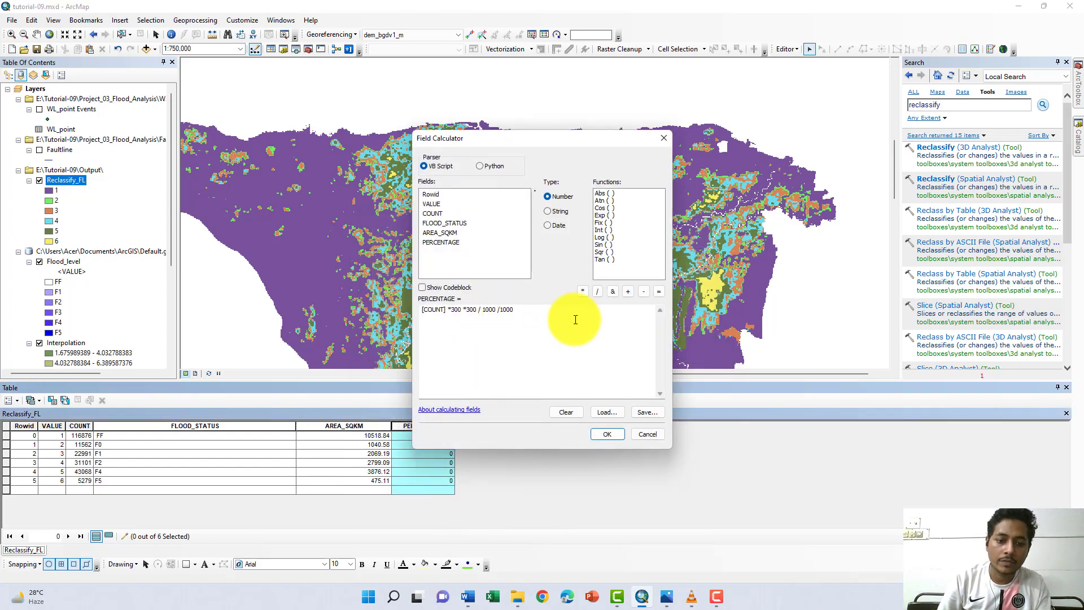
{"action": "left_click_drag", "start_coordinate": [568, 312], "coordinate": [398, 311]}
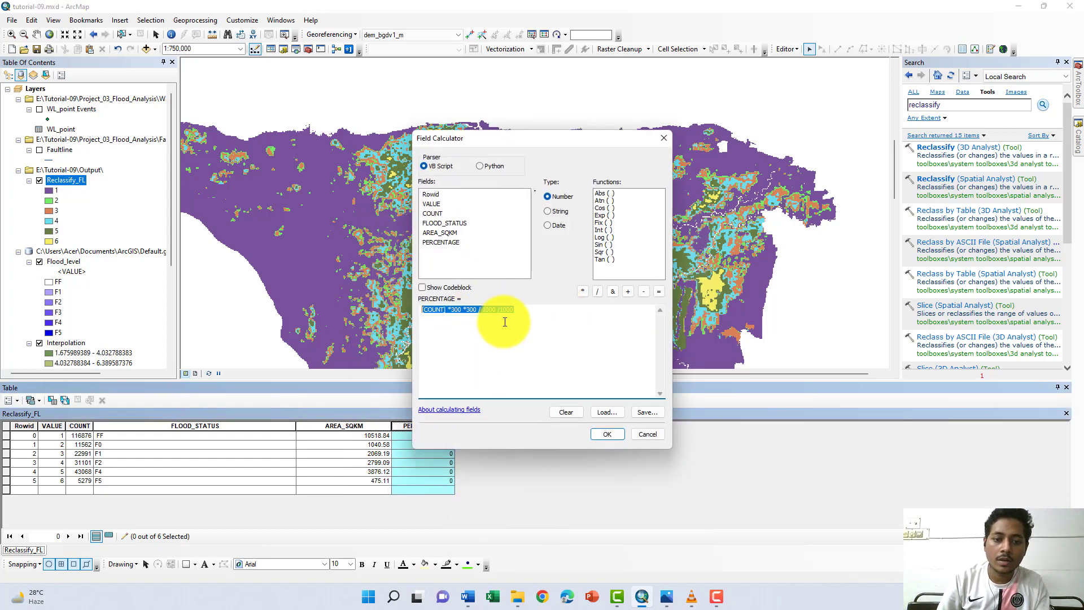
{"action": "key", "text": "BackSpace"}
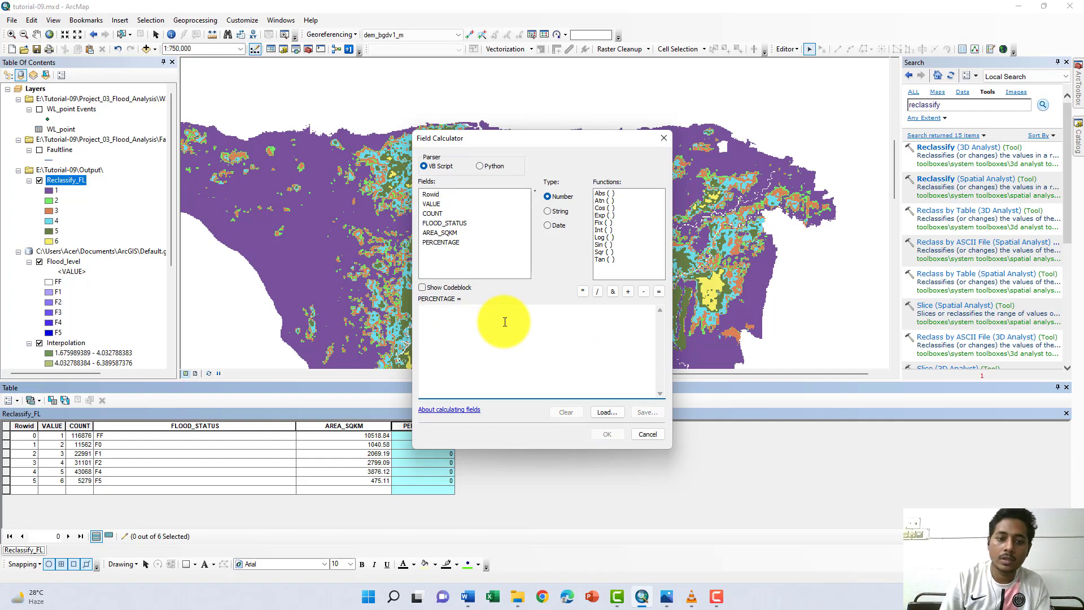
{"action": "double_click", "coordinate": [446, 233]}
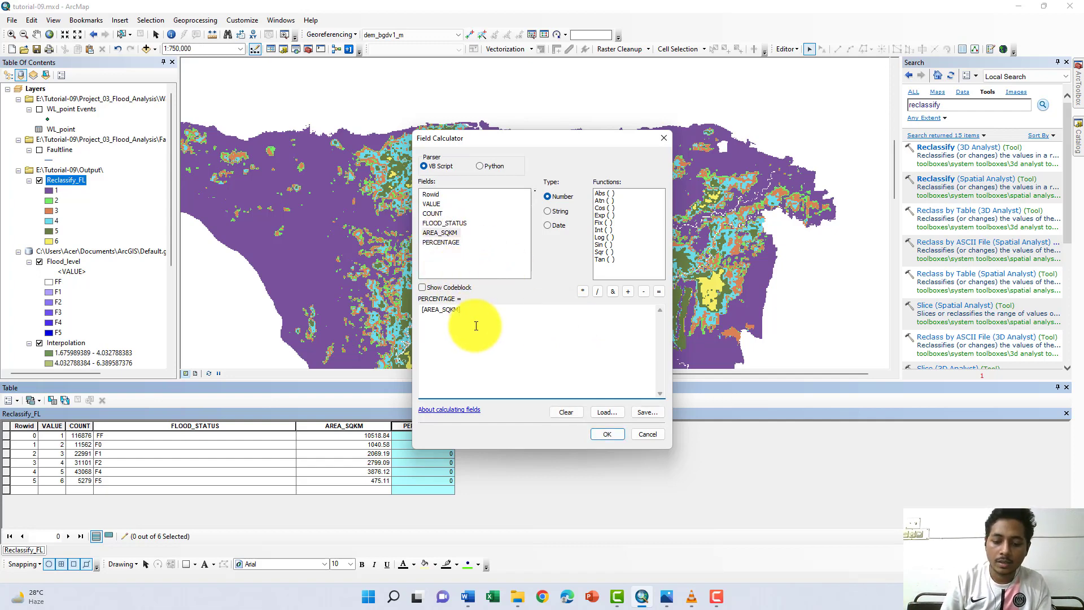
{"action": "left_click", "coordinate": [582, 292]}
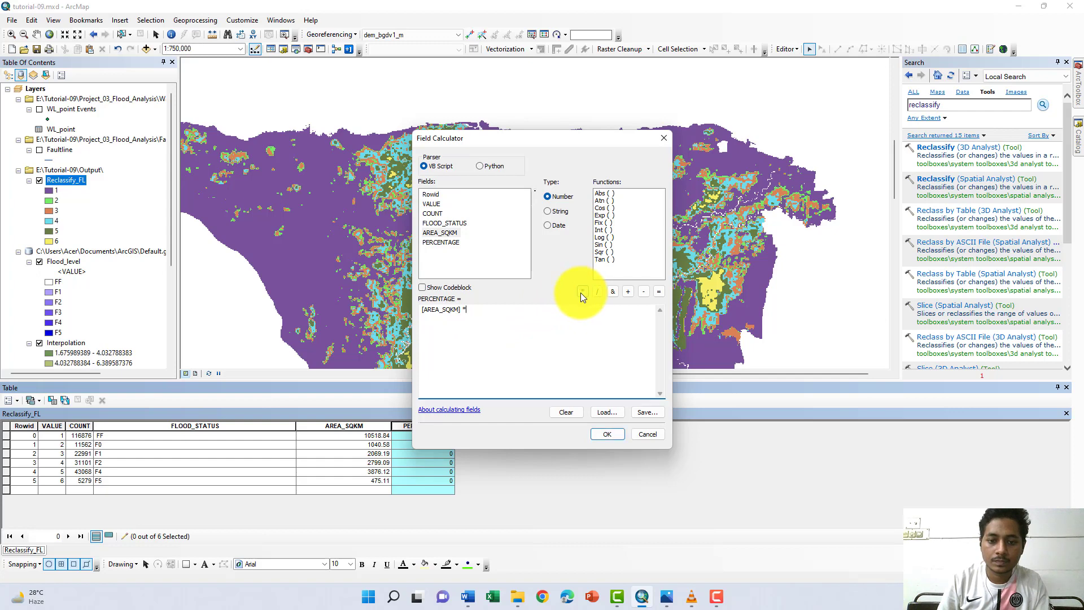
{"action": "type", "text": "100"}
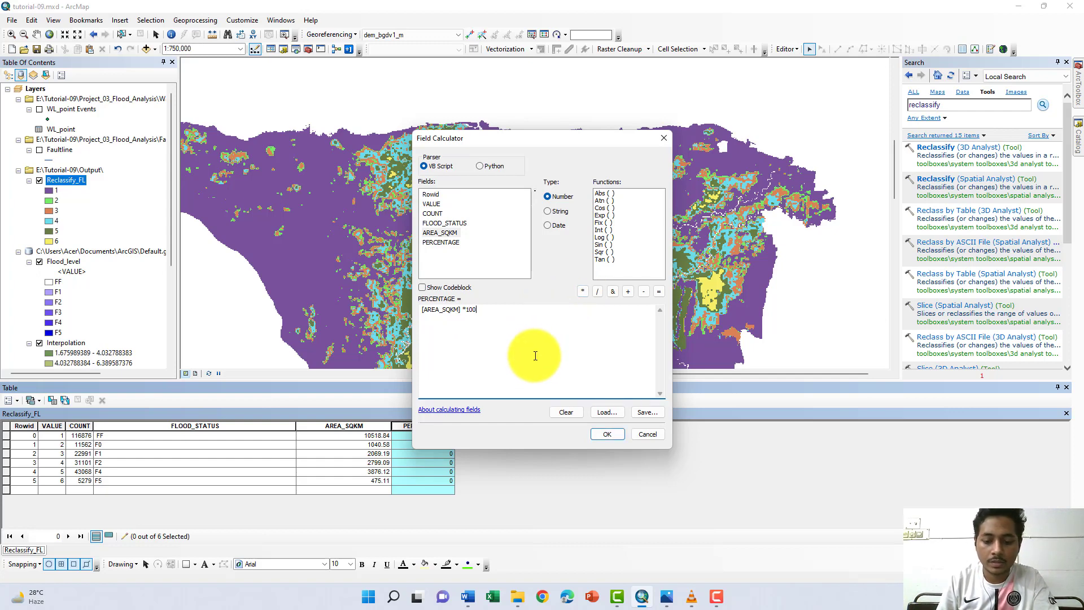
{"action": "left_click", "coordinate": [599, 294]}
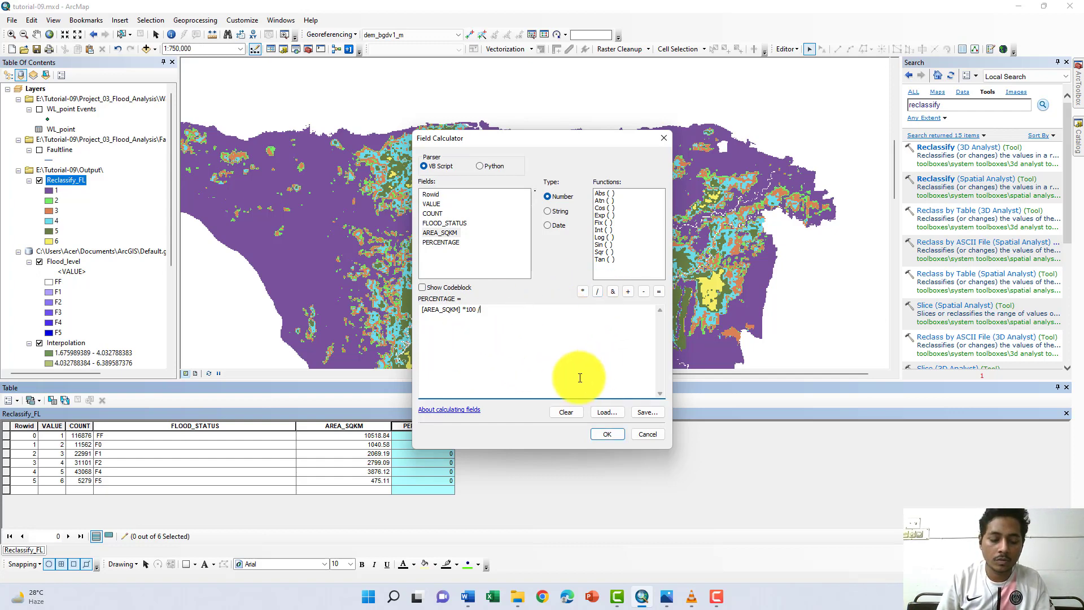
{"action": "key", "text": "ctrl+v"}
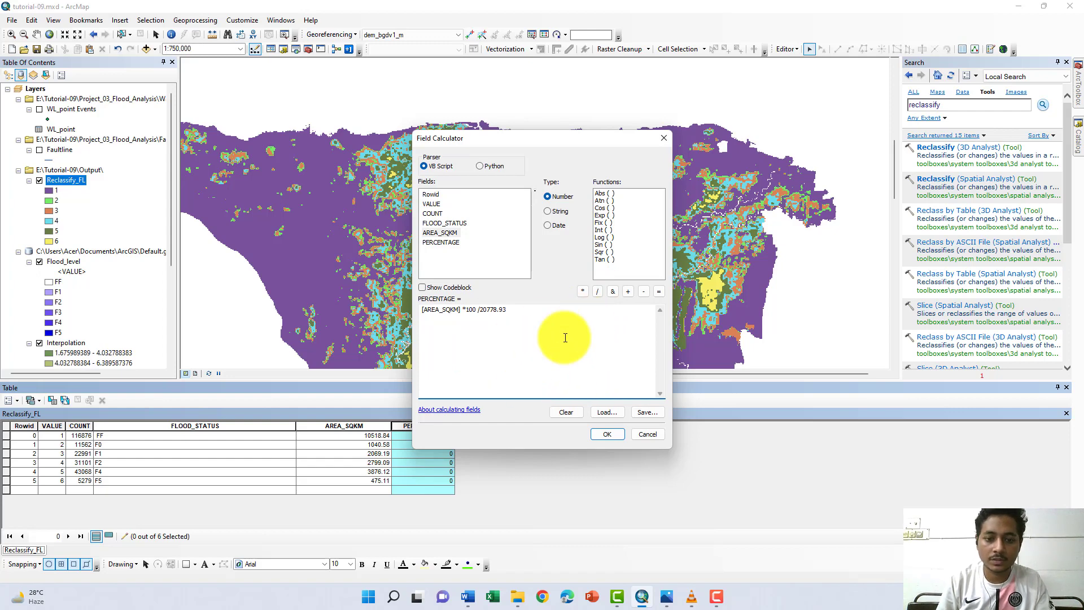
{"action": "left_click", "coordinate": [597, 433]}
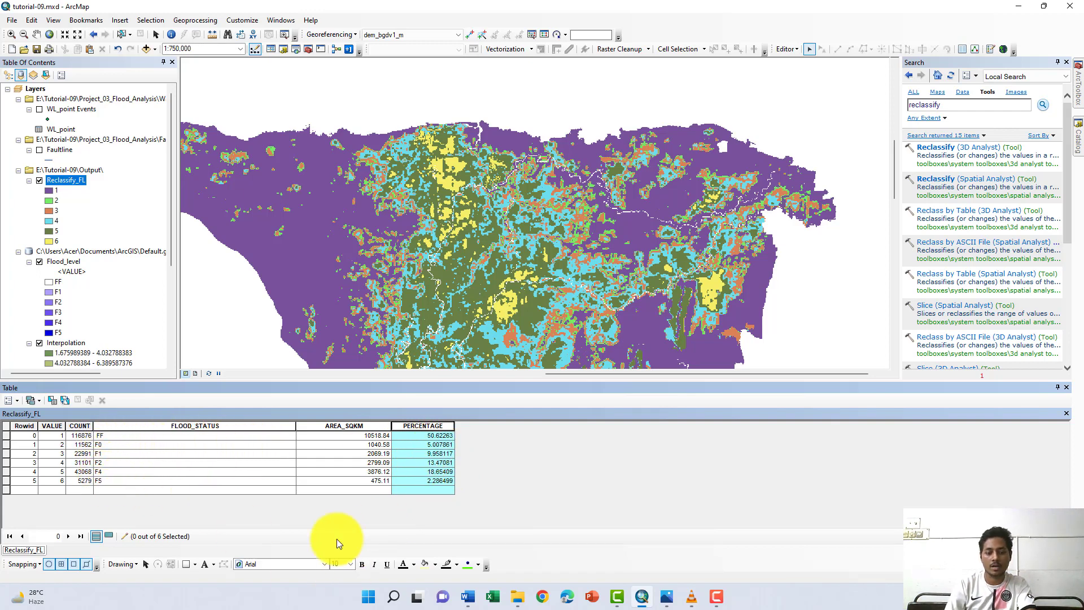
- Switch to the Flood Depth Analysis brief in Word and highlight "the flood statistics for each category" in task 2
{"action": "left_click", "coordinate": [185, 568]}
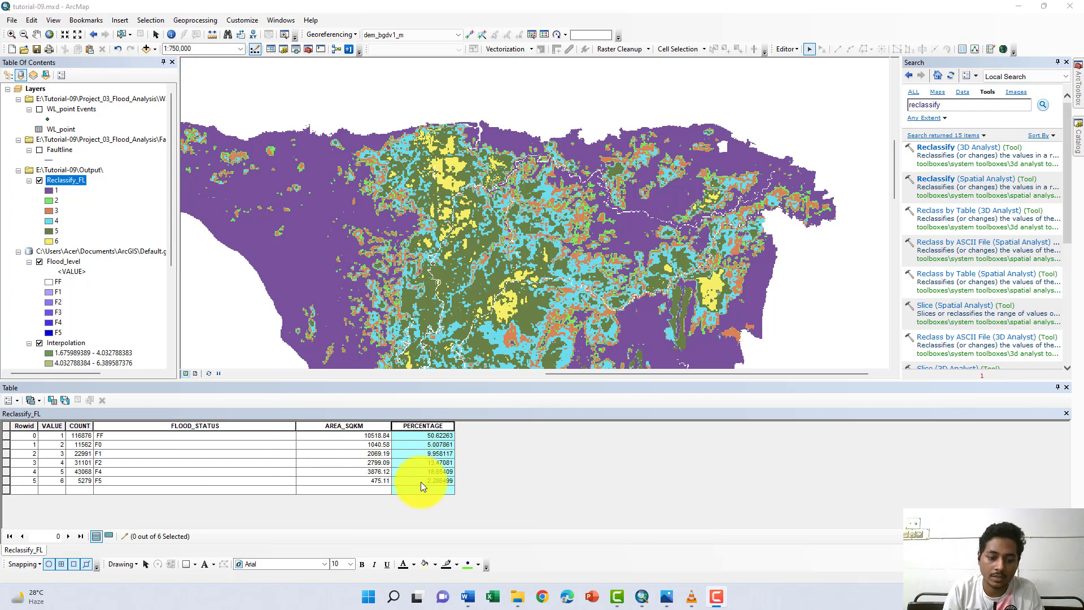
{"action": "left_click", "coordinate": [467, 597]}
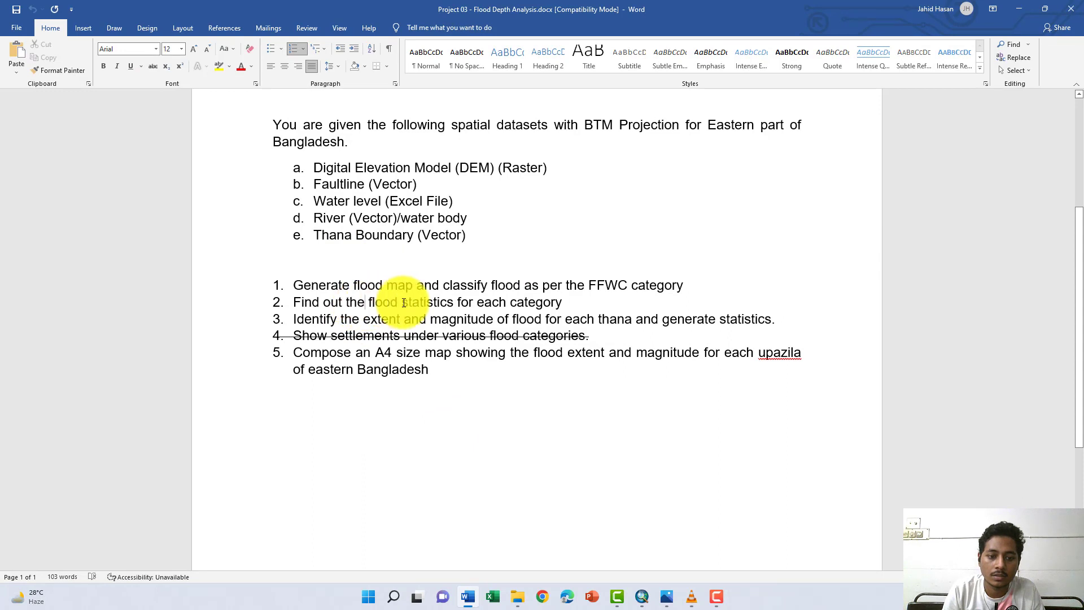
{"action": "left_click_drag", "start_coordinate": [346, 302], "coordinate": [562, 301]}
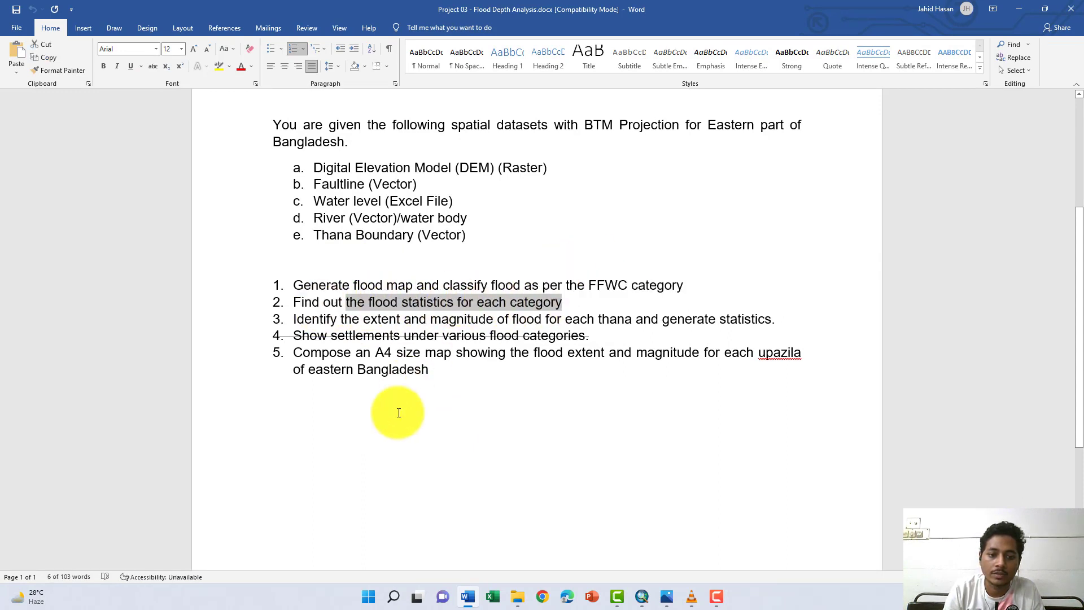
{"action": "left_click", "coordinate": [189, 564]}
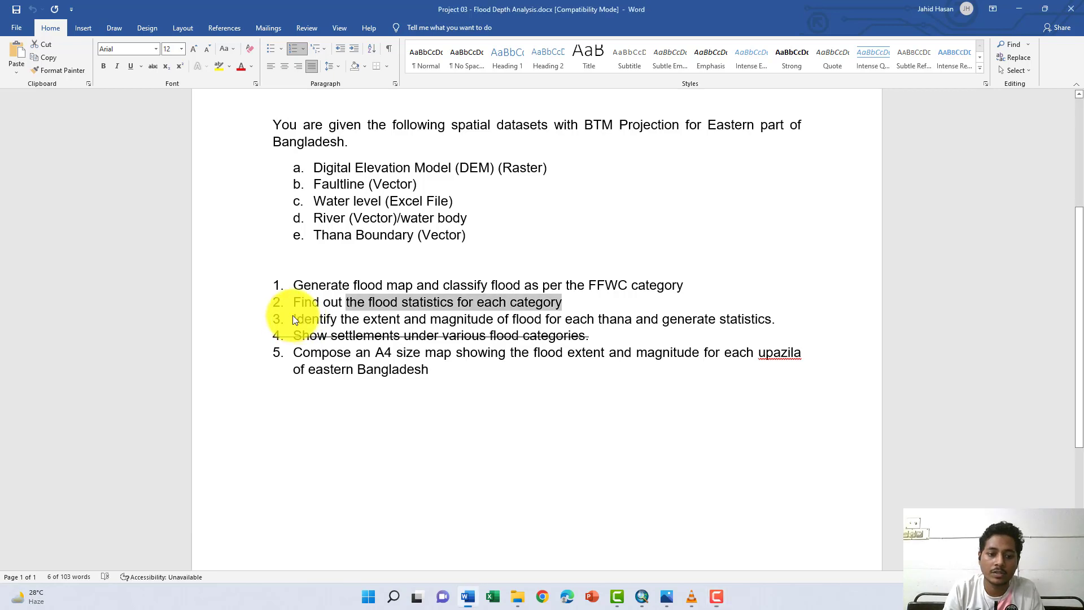
- Highlight task 3 on flood extent and magnitude per thana, then return to ArcMap and compare the Reclassify_FL and Flood_level layers
{"action": "left_click_drag", "start_coordinate": [292, 319], "coordinate": [746, 324]}
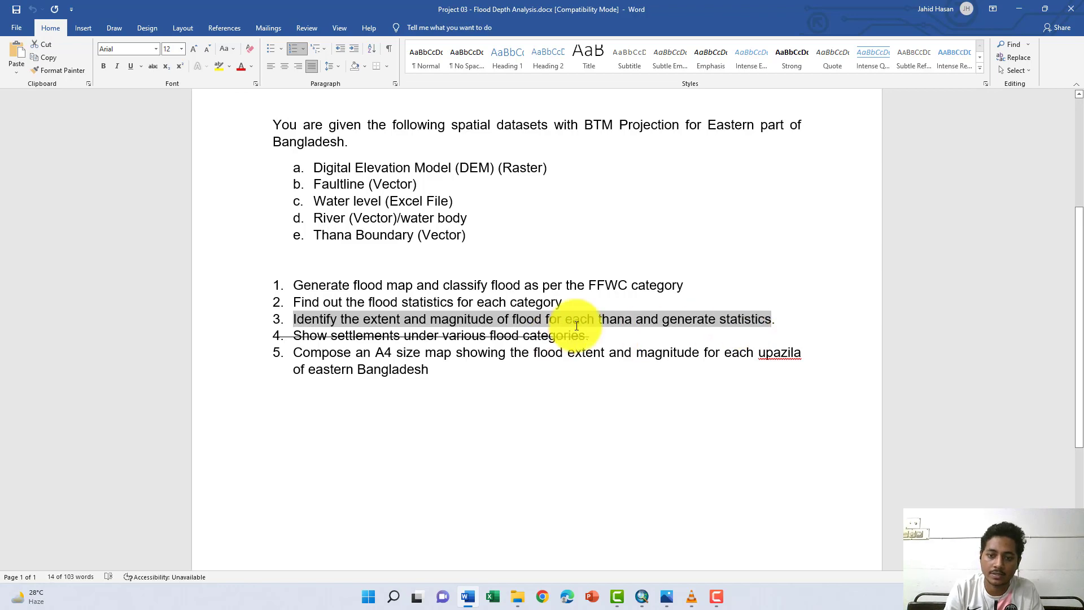
{"action": "left_click", "coordinate": [1024, 9]}
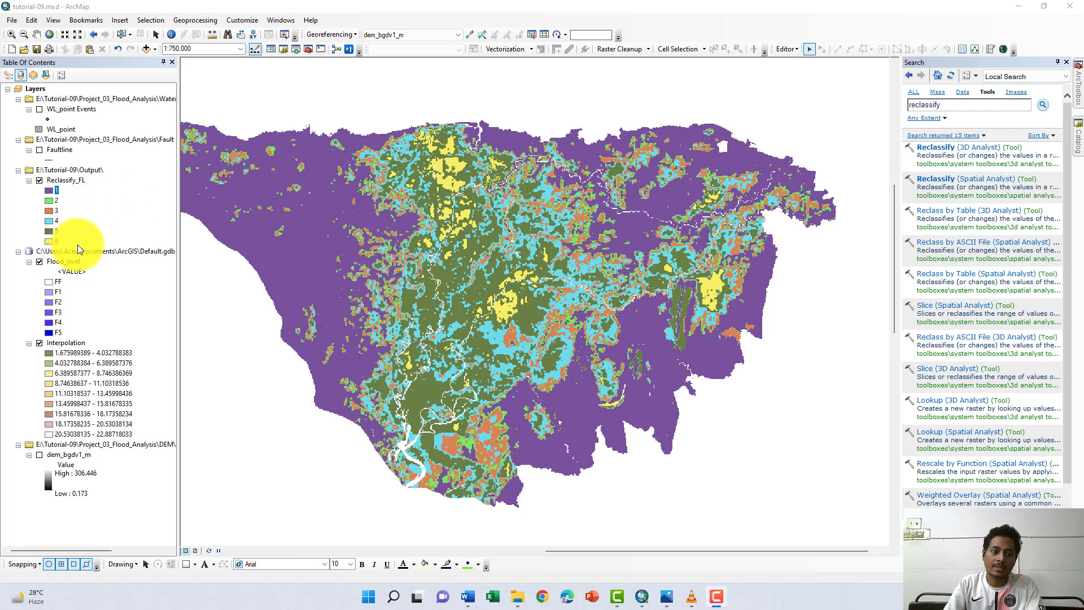
{"action": "left_click", "coordinate": [38, 180]}
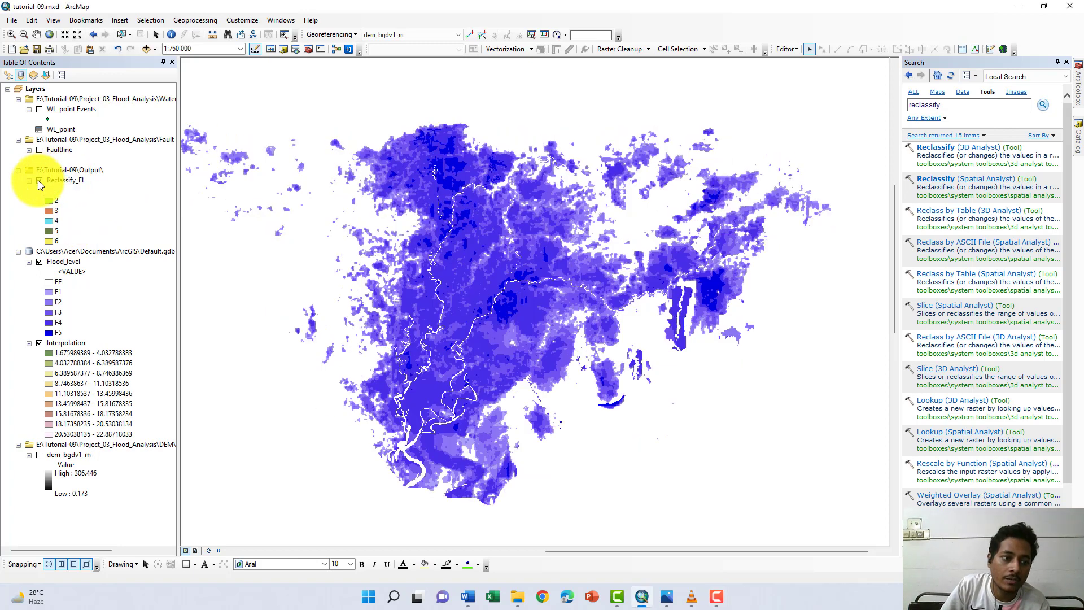
{"action": "left_click", "coordinate": [39, 180]}
- Add the Thana_bnd boundary layer from the Project_03_Flood_Analysis Shape folder in Tutorial-09 to the map, and hide it
{"action": "left_click", "coordinate": [1077, 135]}
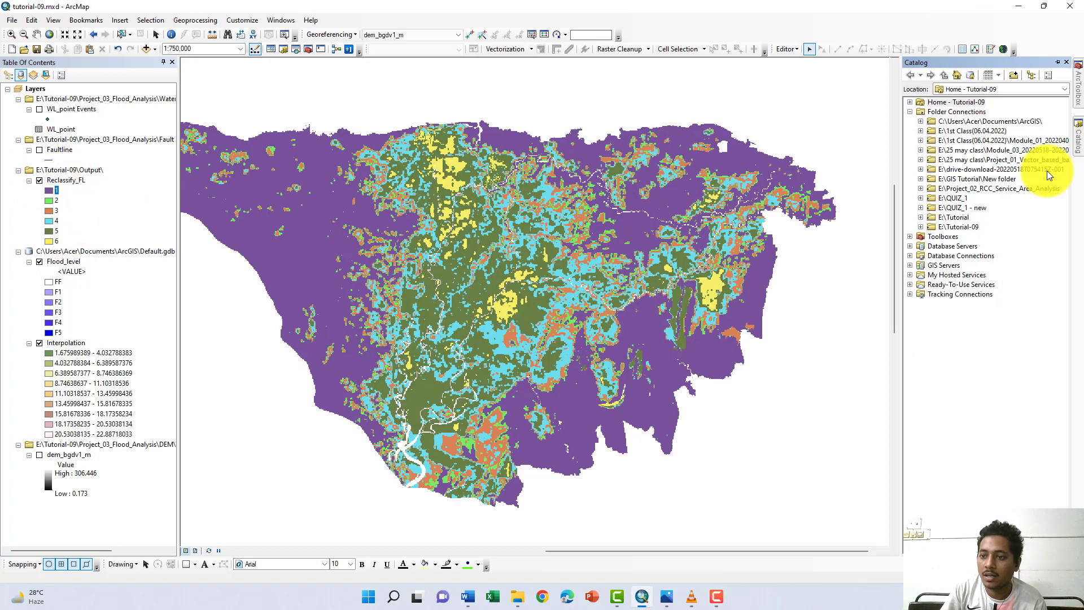
{"action": "left_click", "coordinate": [920, 226]}
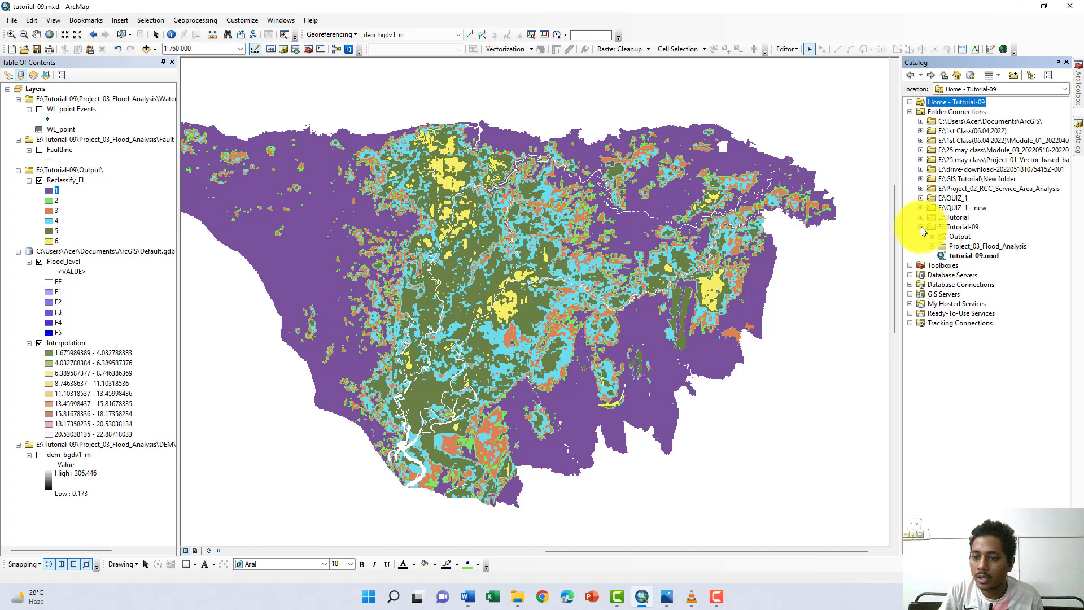
{"action": "left_click", "coordinate": [931, 246]}
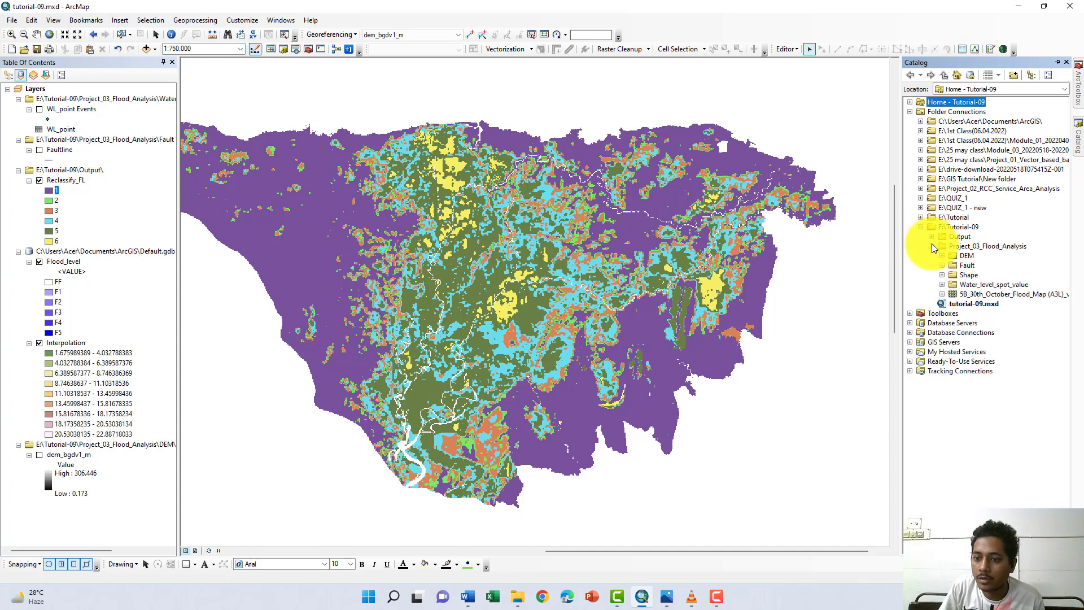
{"action": "left_click", "coordinate": [941, 275]}
{"action": "left_click_drag", "start_coordinate": [985, 304], "coordinate": [227, 407]}
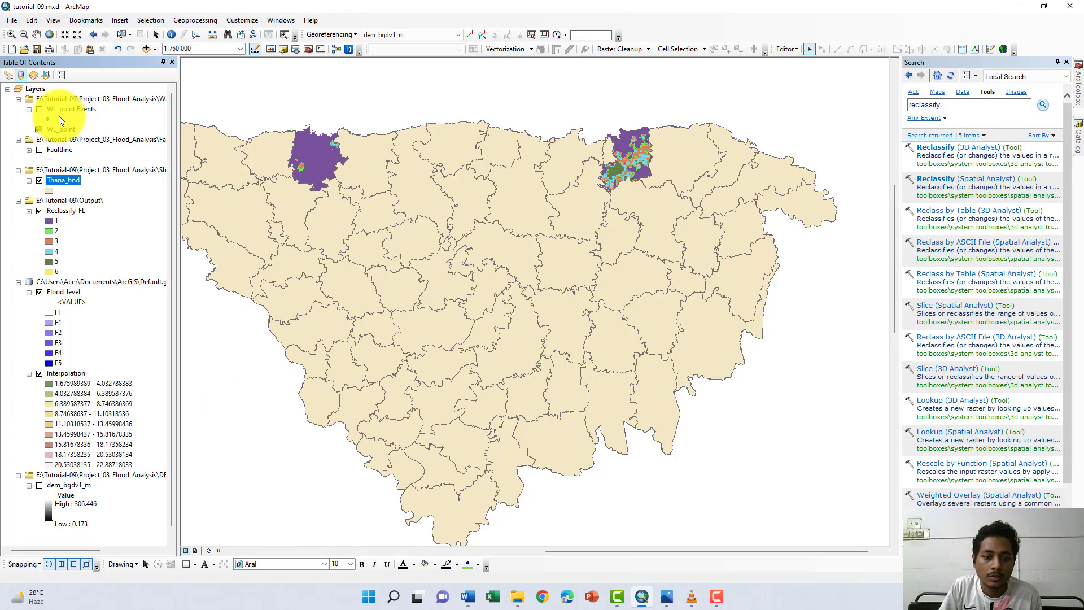
{"action": "left_click", "coordinate": [39, 180]}
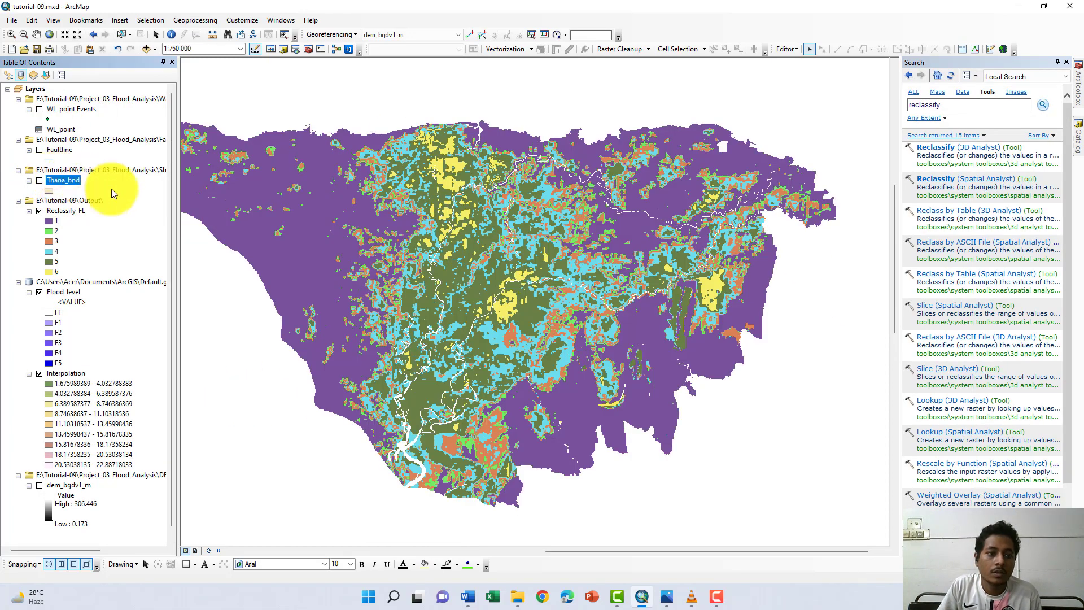
- Search the tools for raster to polygon and open the Raster to Polygon conversion tool
{"action": "left_click", "coordinate": [72, 211]}
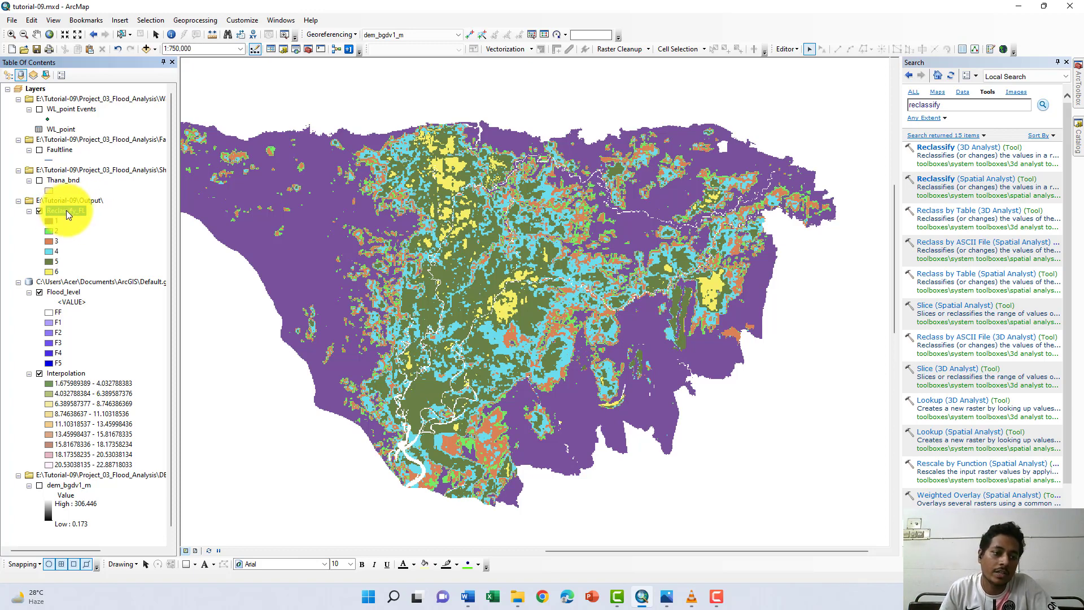
{"action": "double_click", "coordinate": [932, 106]}
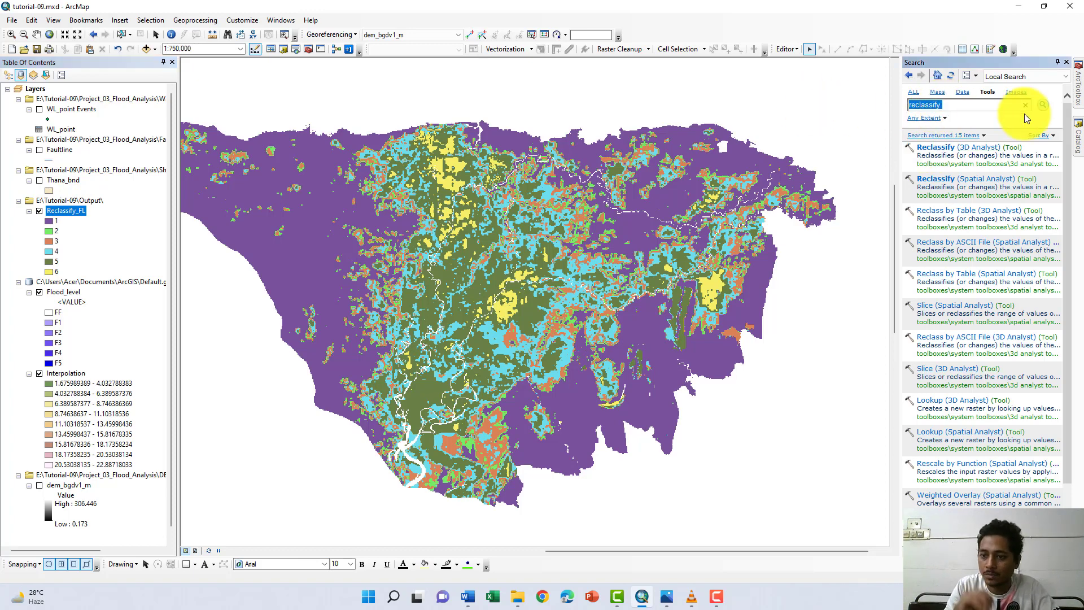
{"action": "type", "text": "ra"}
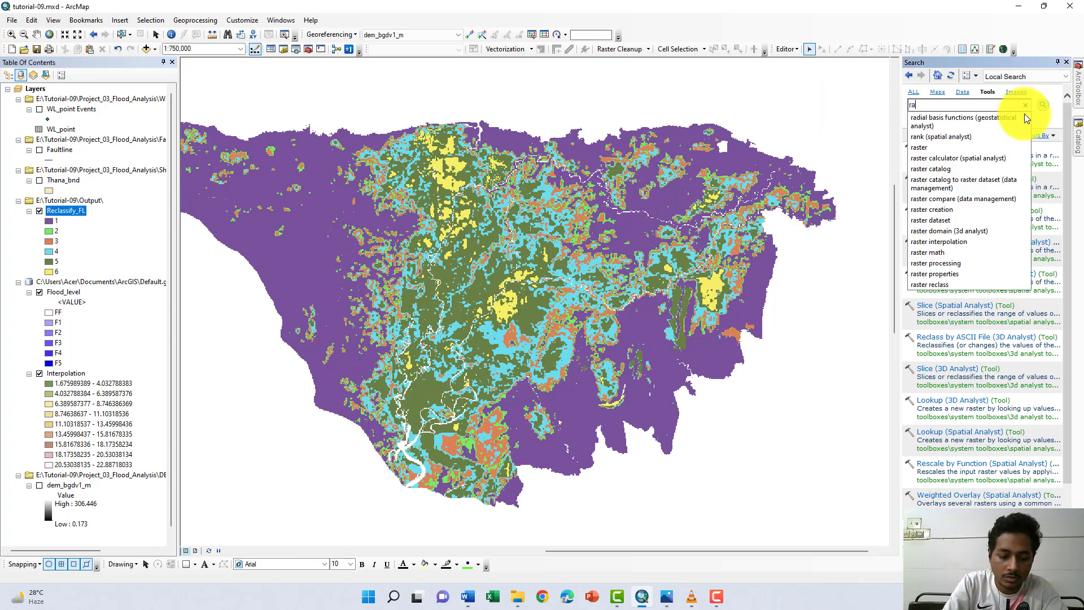
{"action": "type", "text": "ster "}
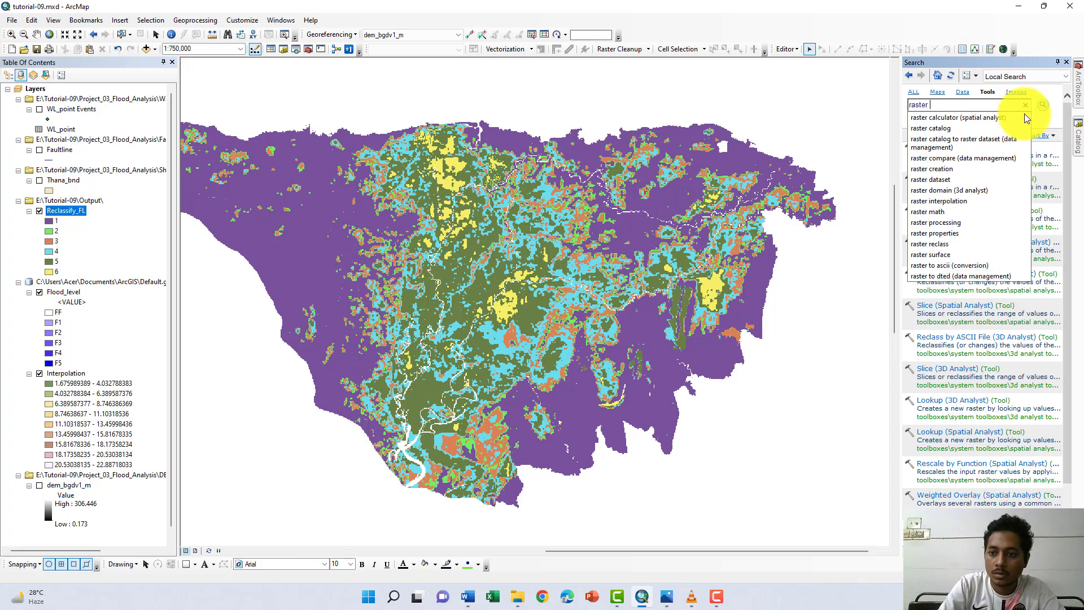
{"action": "type", "text": "to pol"}
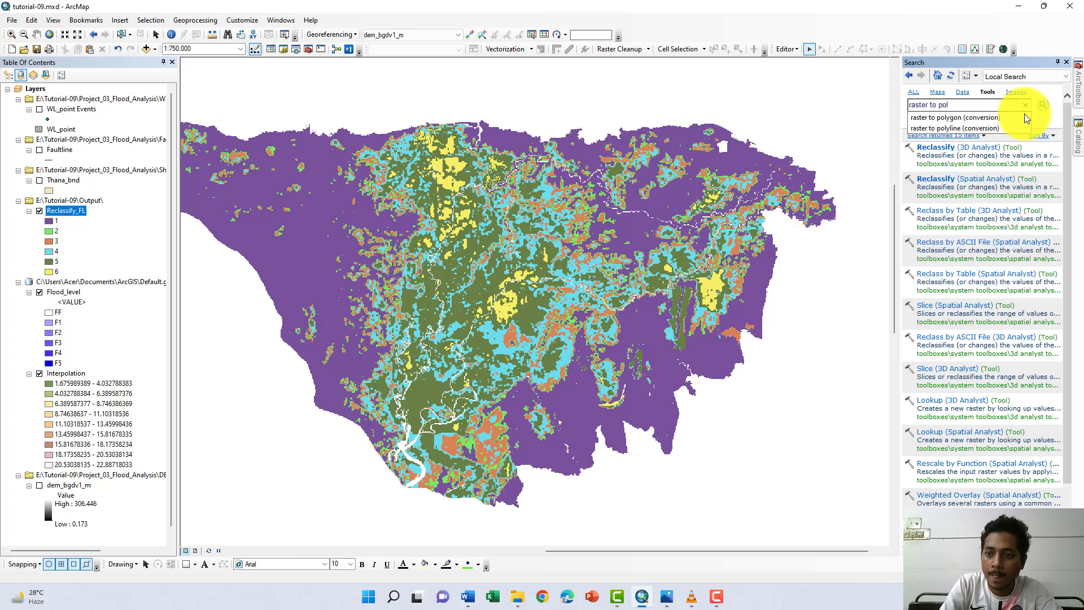
{"action": "left_click", "coordinate": [981, 117]}
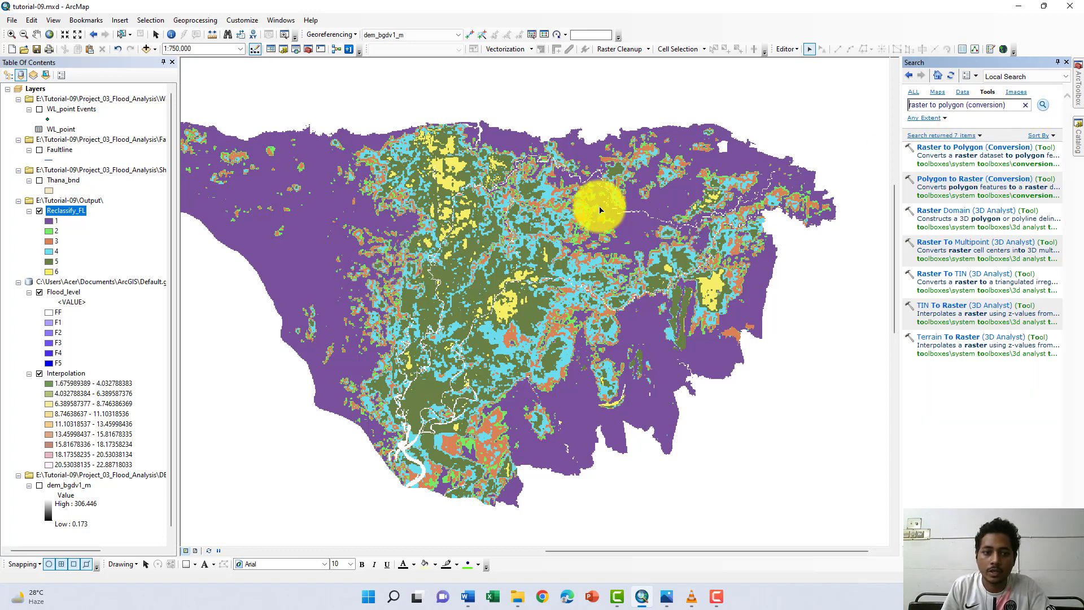
{"action": "double_click", "coordinate": [978, 185]}
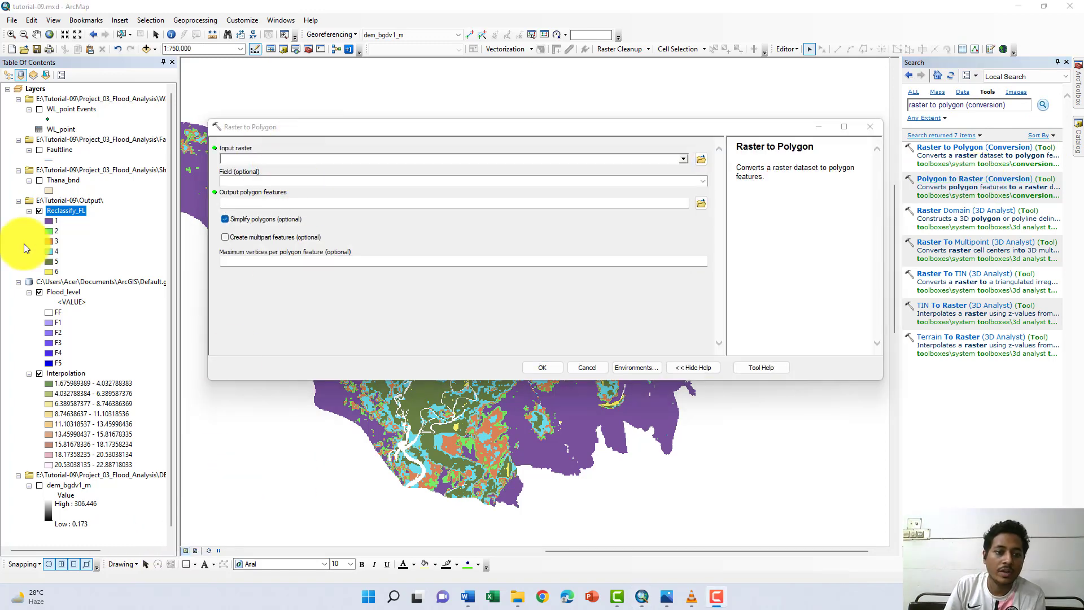
- Set Reclassify_FL as the Raster to Polygon input raster and FLOOD_STATUS as the conversion field
{"action": "left_click_drag", "start_coordinate": [60, 211], "coordinate": [284, 161]}
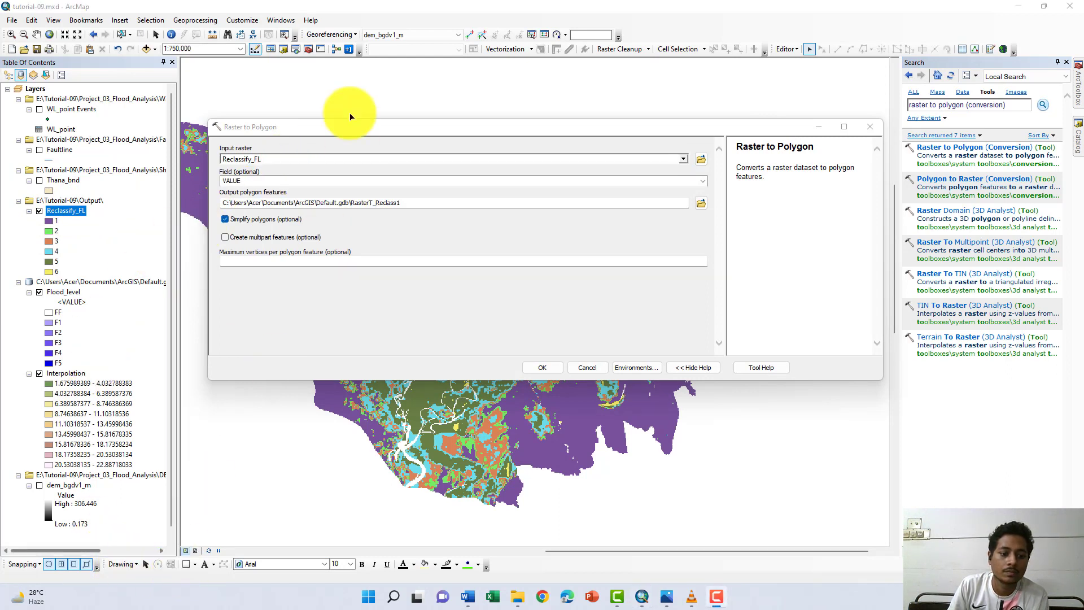
{"action": "left_click", "coordinate": [694, 182]}
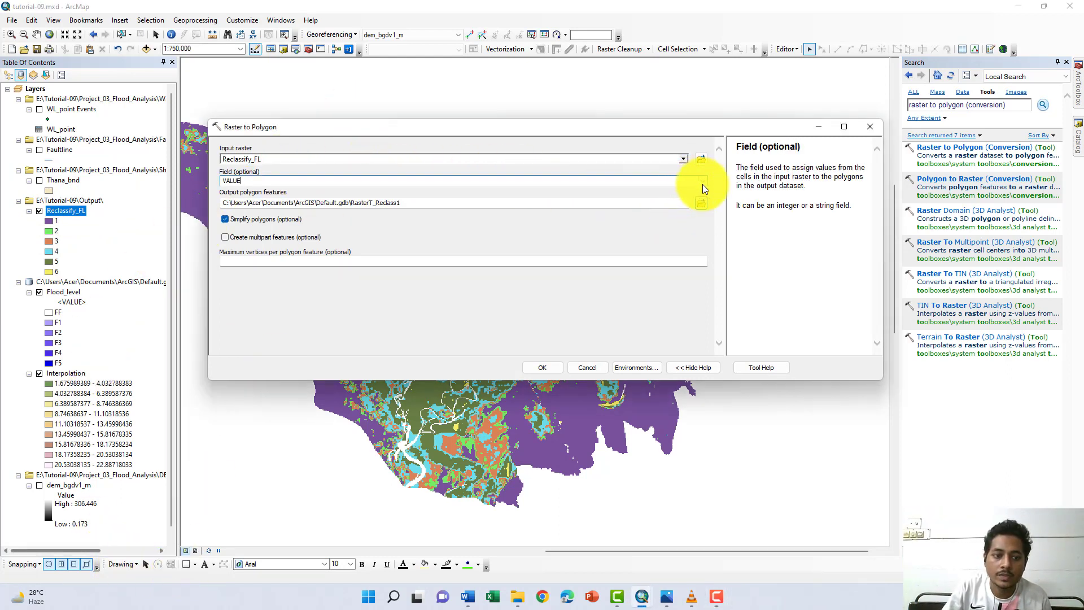
{"action": "left_click", "coordinate": [702, 182]}
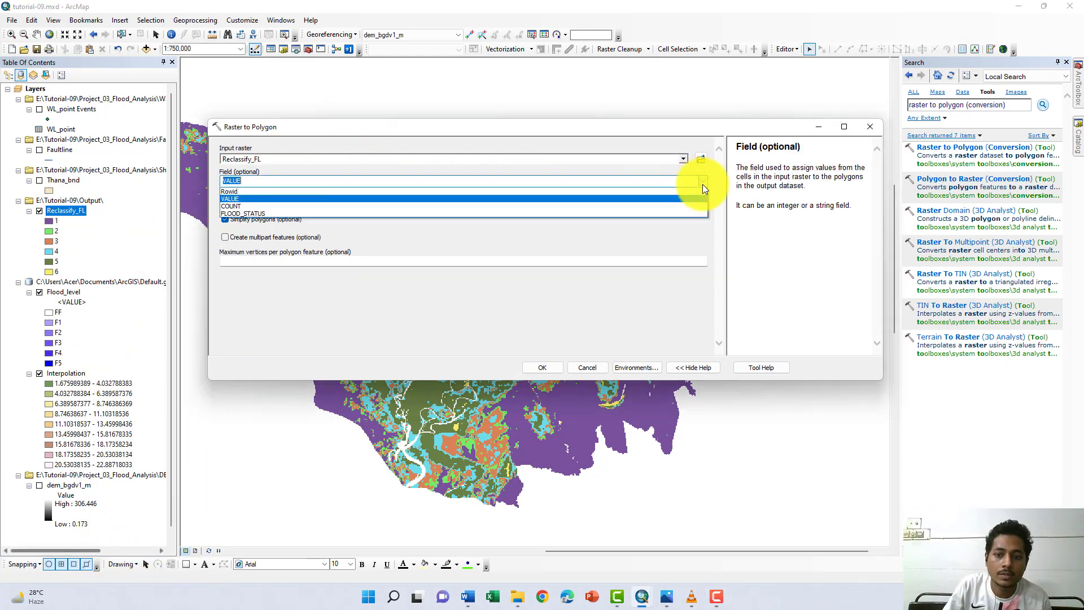
{"action": "left_click", "coordinate": [289, 214]}
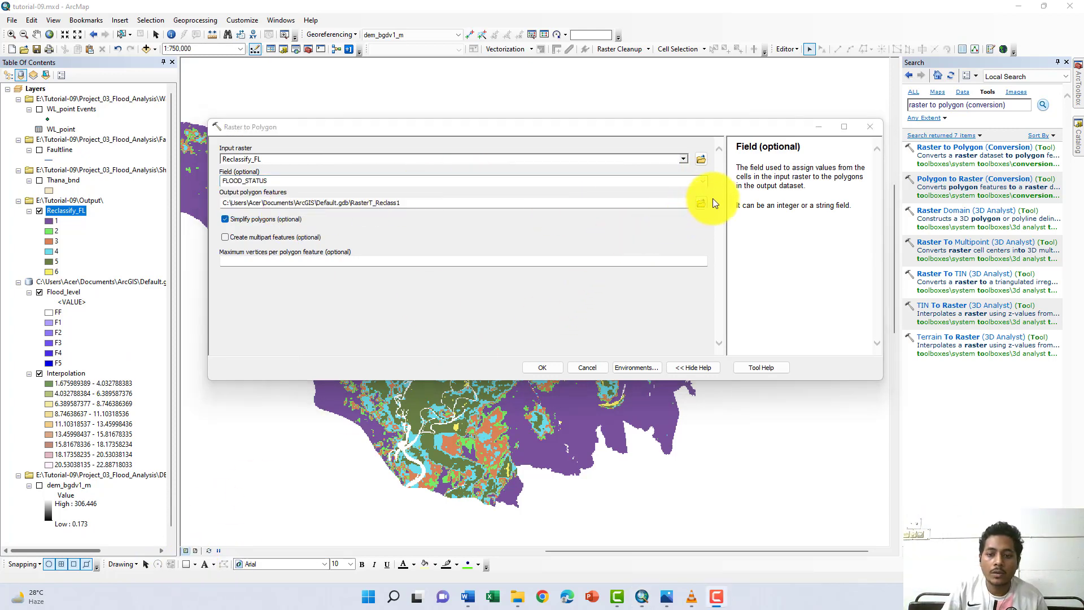
- Name the output polygon features Poly_flood_level in the Output folder and run the Raster to Polygon conversion
{"action": "left_click", "coordinate": [702, 208]}
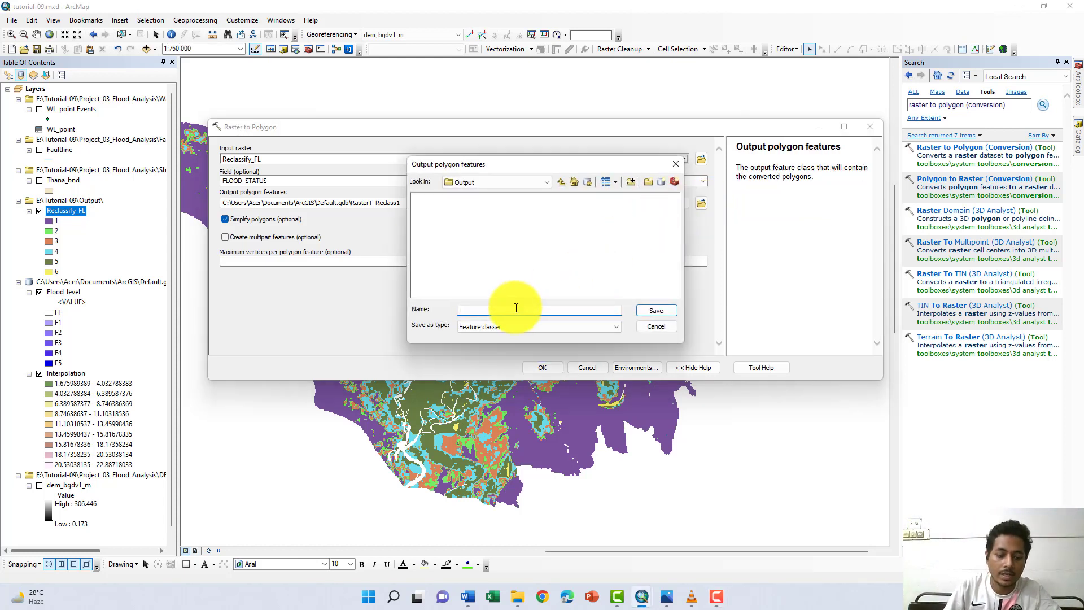
{"action": "type", "text": "Poly"}
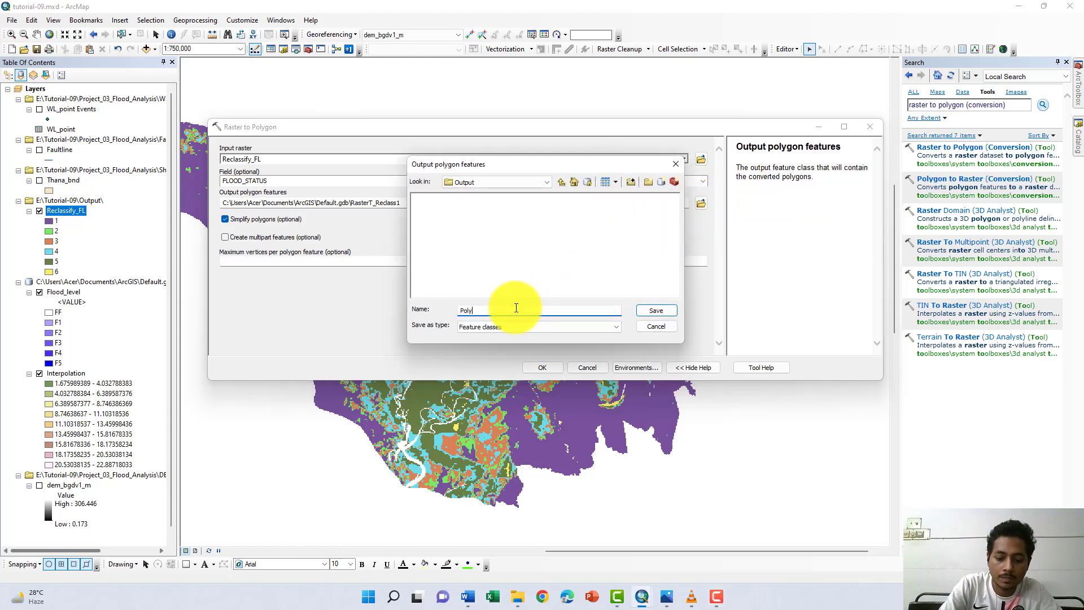
{"action": "type", "text": "_"}
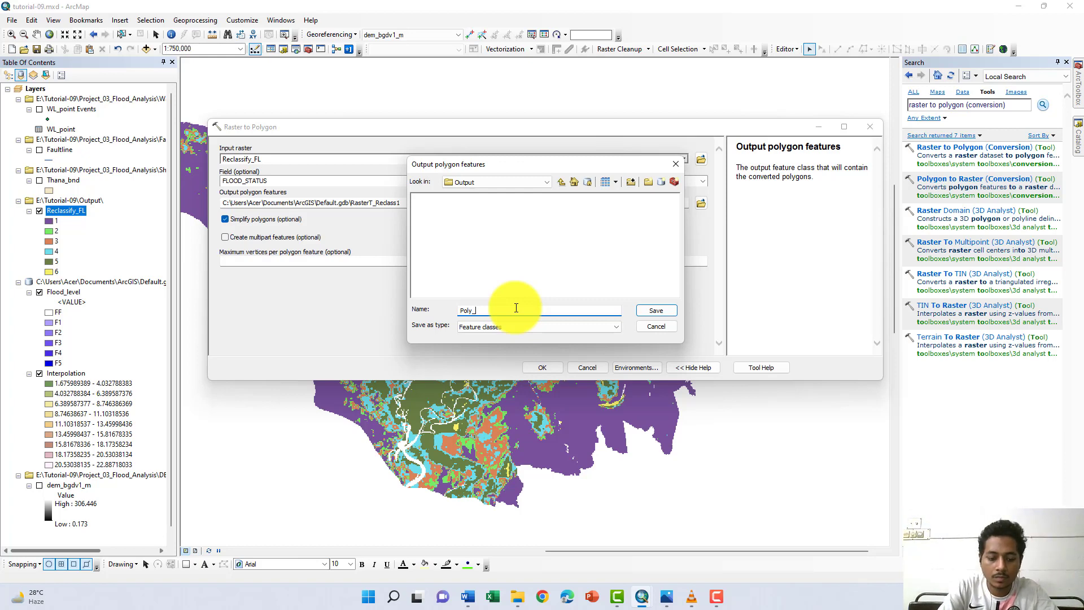
{"action": "type", "text": "fl"}
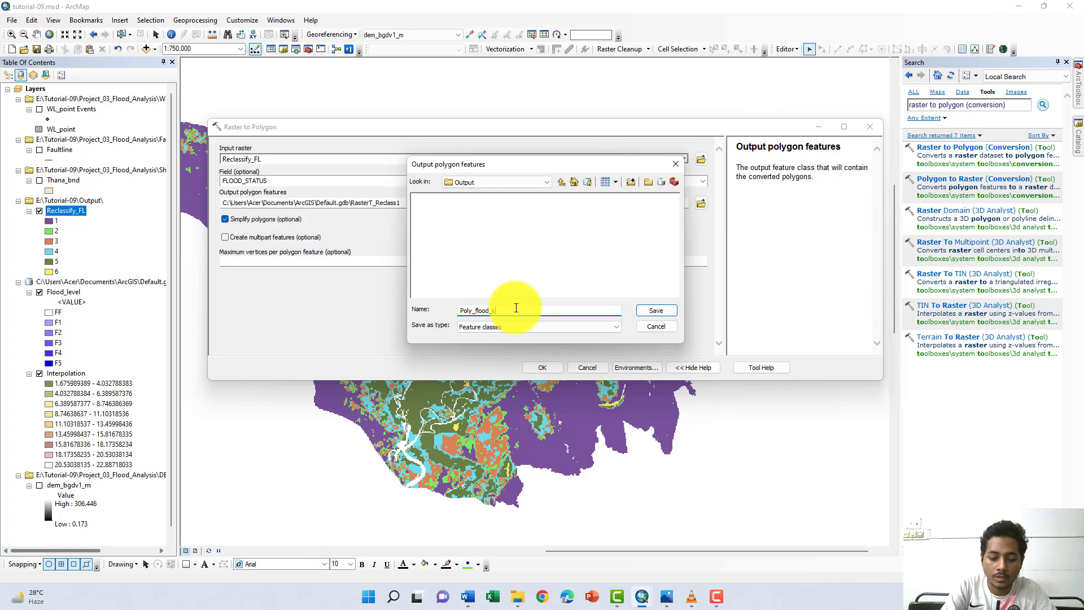
{"action": "type", "text": "ood_level"}
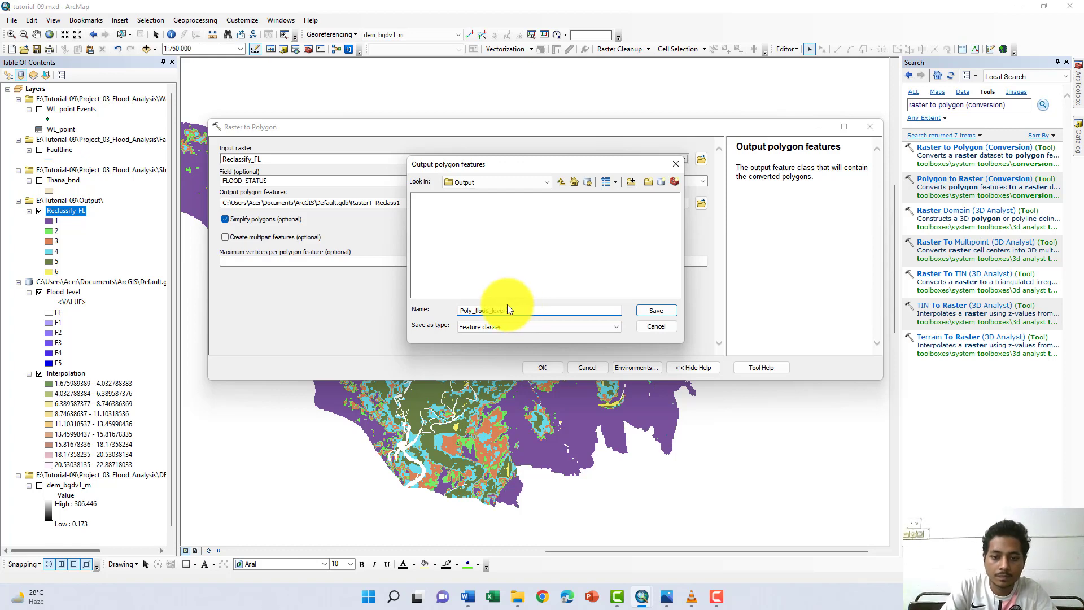
{"action": "left_click", "coordinate": [655, 310]}
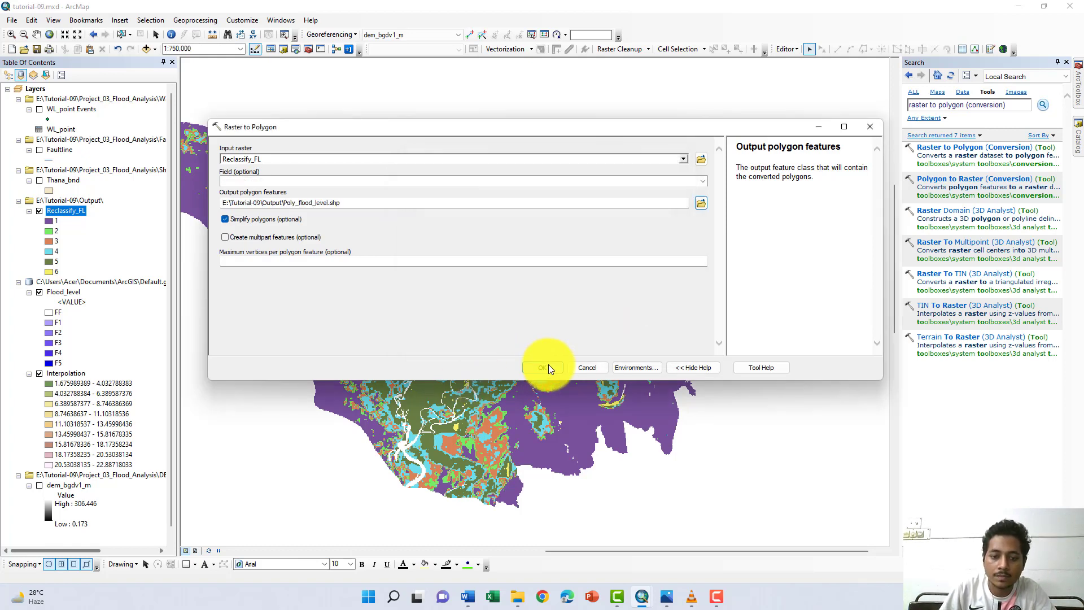
{"action": "left_click", "coordinate": [543, 367]}
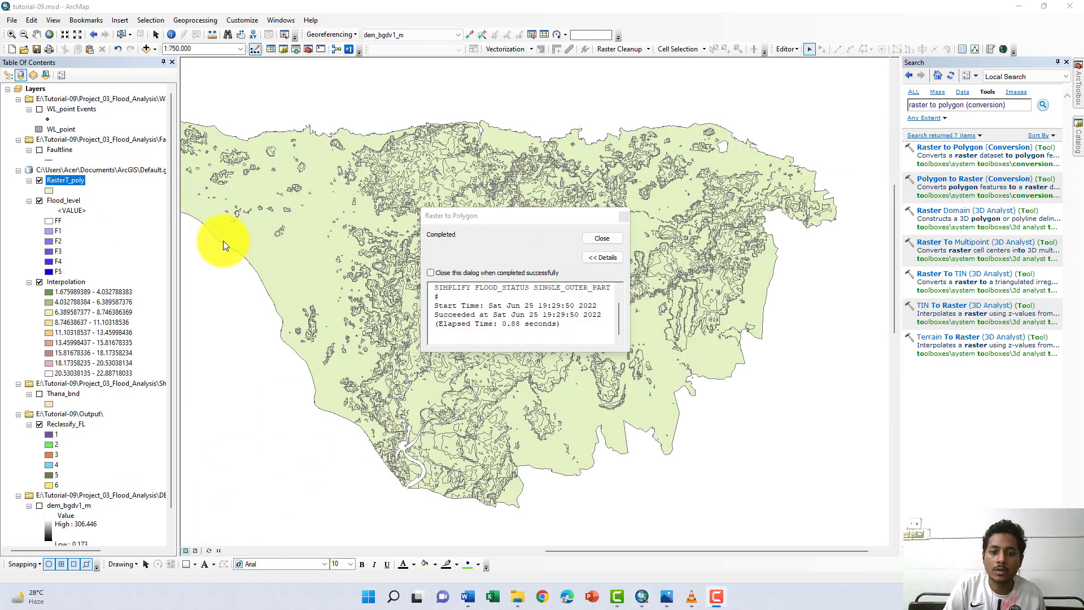
{"action": "left_click", "coordinate": [601, 237]}
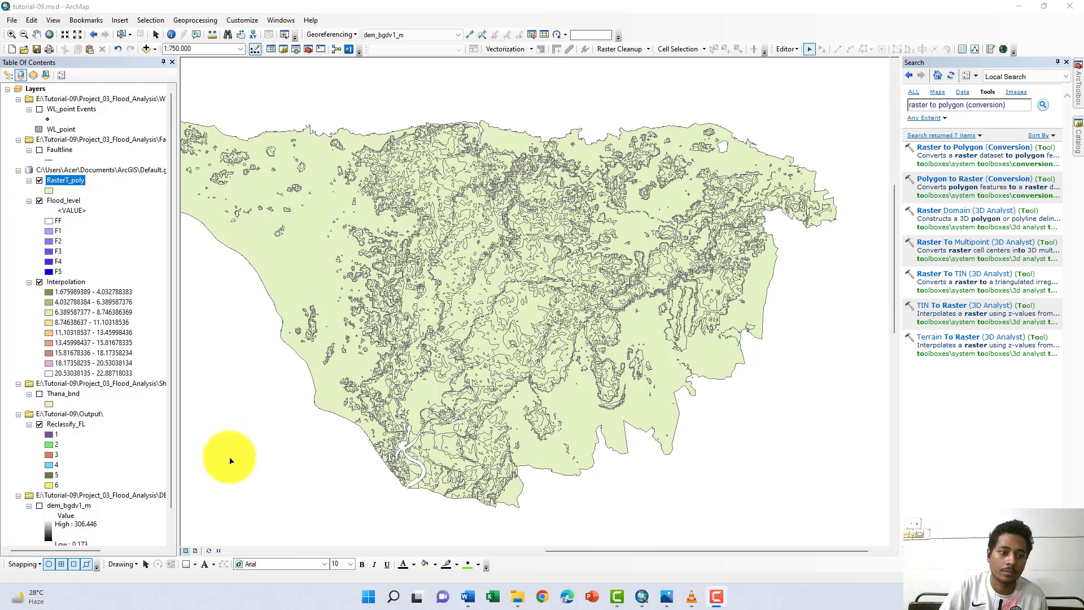
{"action": "scroll", "coordinate": [109, 282], "scroll_direction": "down", "scroll_amount": 1}
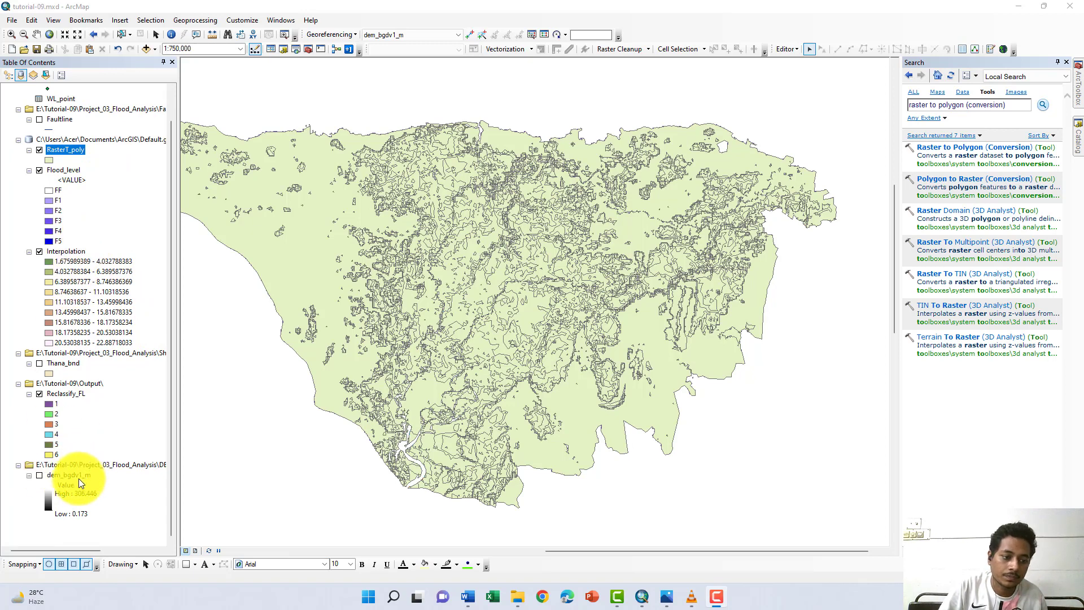
{"action": "scroll", "coordinate": [48, 388], "scroll_direction": "up", "scroll_amount": 1}
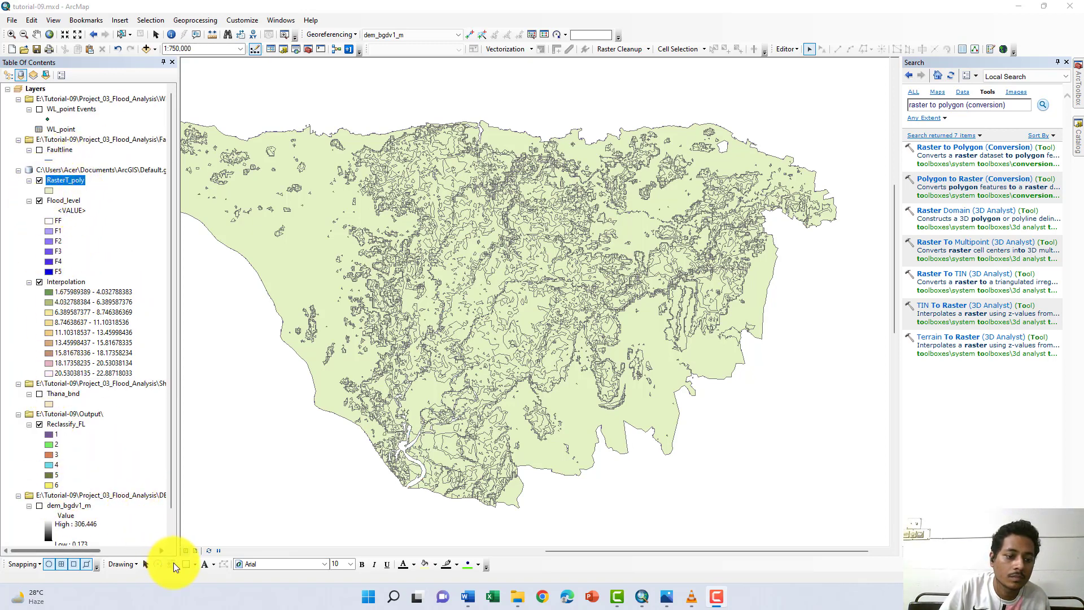
{"action": "left_click", "coordinate": [39, 394]}
{"action": "left_click", "coordinate": [39, 394]}
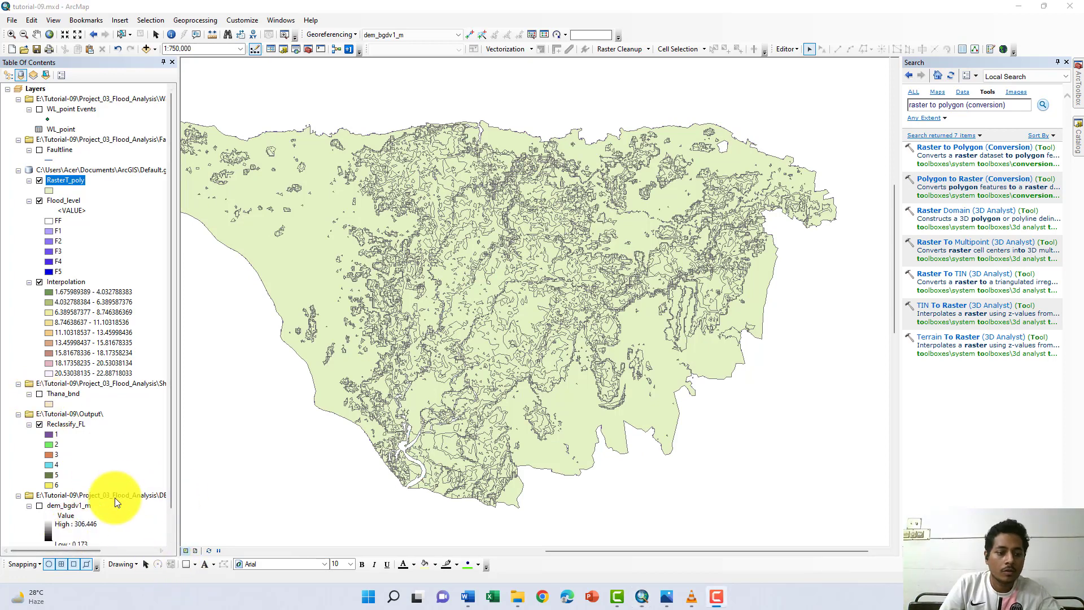
{"action": "scroll", "coordinate": [114, 496], "scroll_direction": "down", "scroll_amount": 1}
{"action": "scroll", "coordinate": [86, 452], "scroll_direction": "up", "scroll_amount": 1}
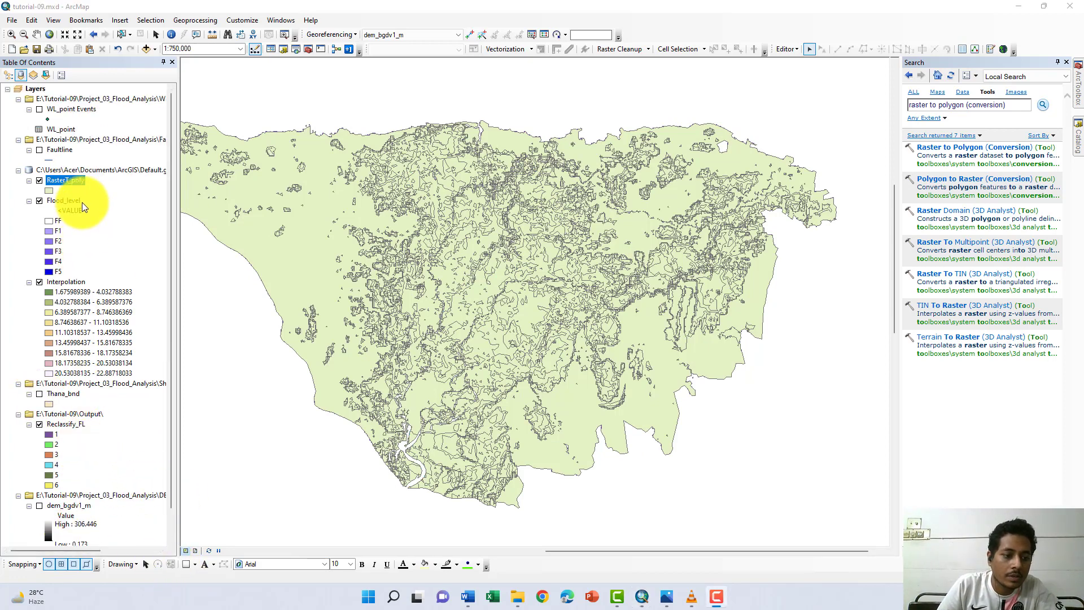
- Turn on the Thana_bnd layer and try to reorder it above the RasterT_poly layer
{"action": "left_click", "coordinate": [72, 392]}
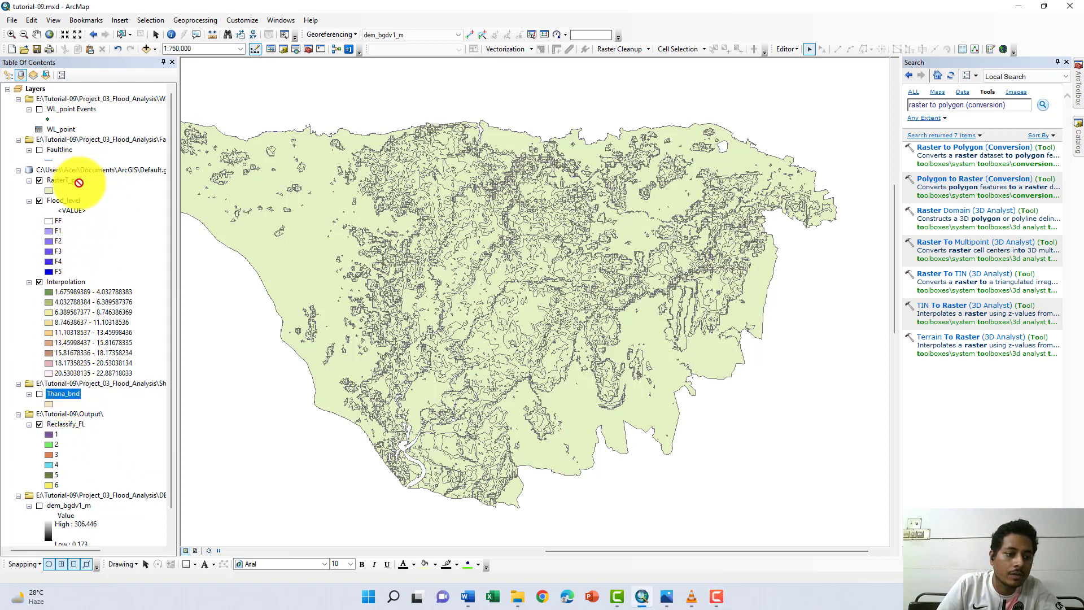
{"action": "left_click_drag", "start_coordinate": [75, 179], "coordinate": [91, 385]}
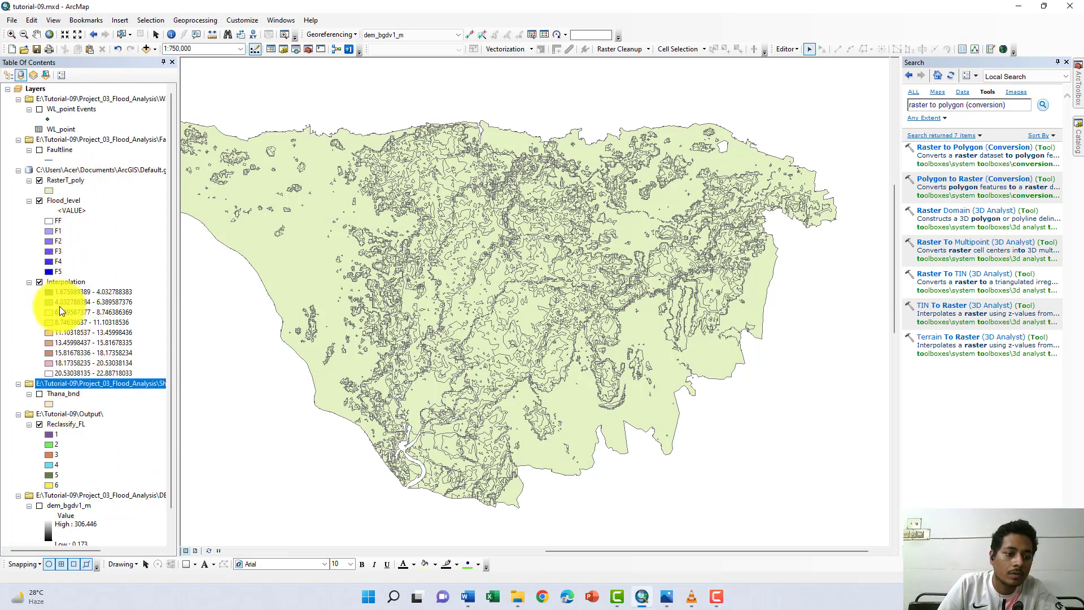
{"action": "left_click", "coordinate": [67, 395]}
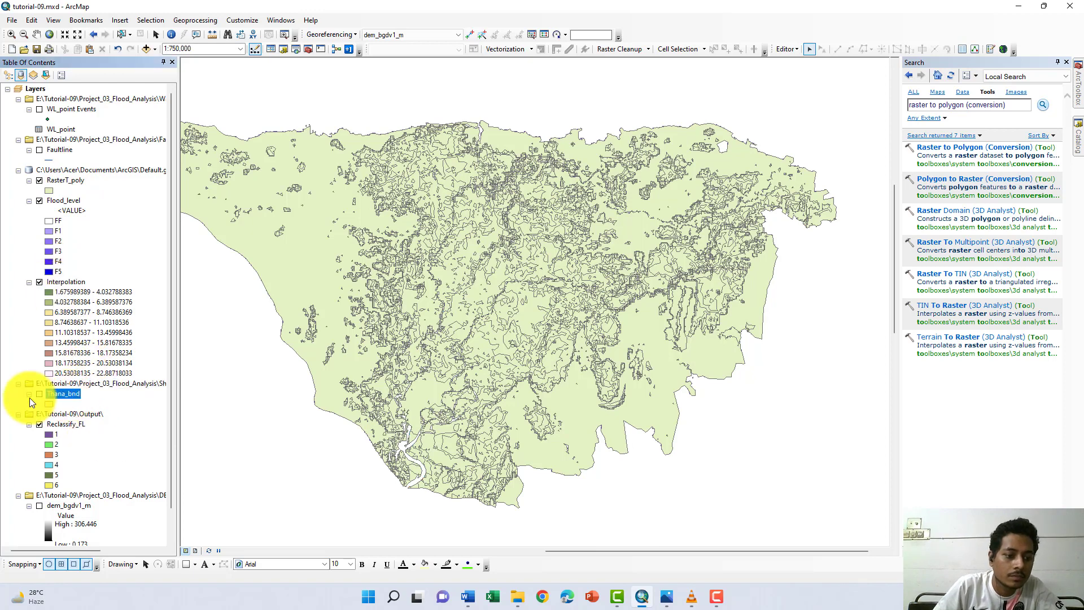
{"action": "left_click", "coordinate": [38, 393]}
{"action": "mouse_move", "coordinate": [54, 396]}
{"action": "left_mouse_down"}
{"action": "mouse_move", "coordinate": [48, 290]}
{"action": "mouse_move", "coordinate": [81, 200]}
{"action": "left_mouse_up"}
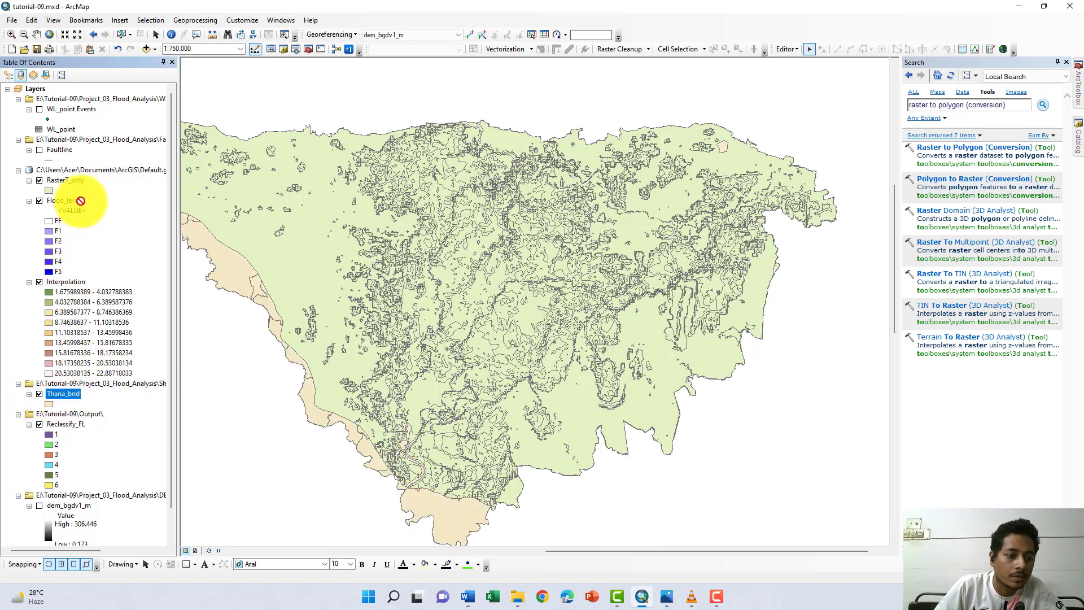
- Open the Intersect geoprocessing tool and add RasterT_poly and Thana_bnd as its input features
{"action": "left_click", "coordinate": [191, 25]}
{"action": "left_click", "coordinate": [215, 119]}
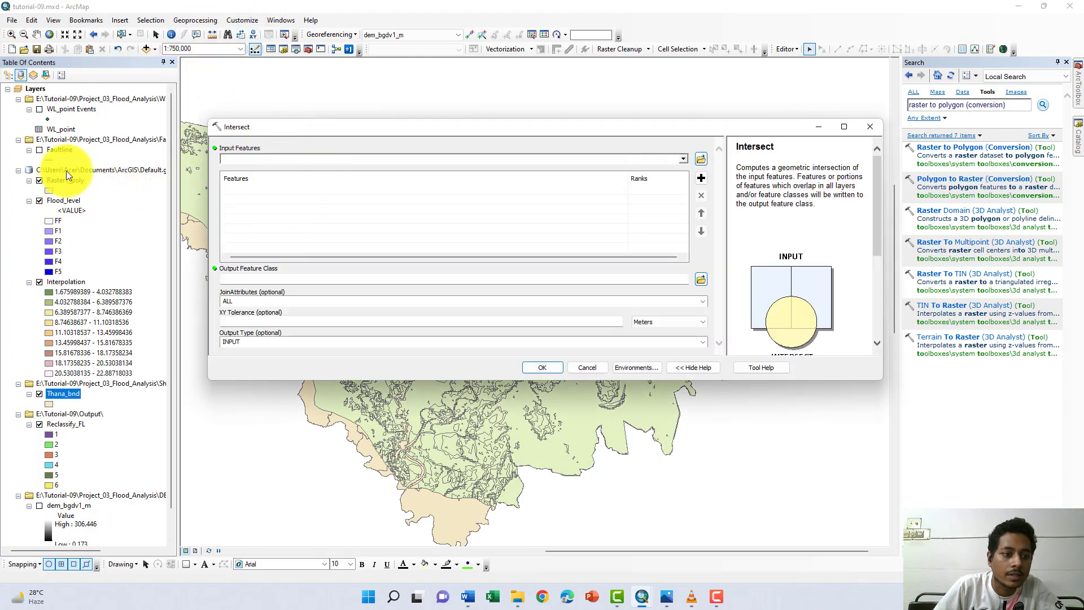
{"action": "left_click_drag", "start_coordinate": [66, 180], "coordinate": [286, 159]}
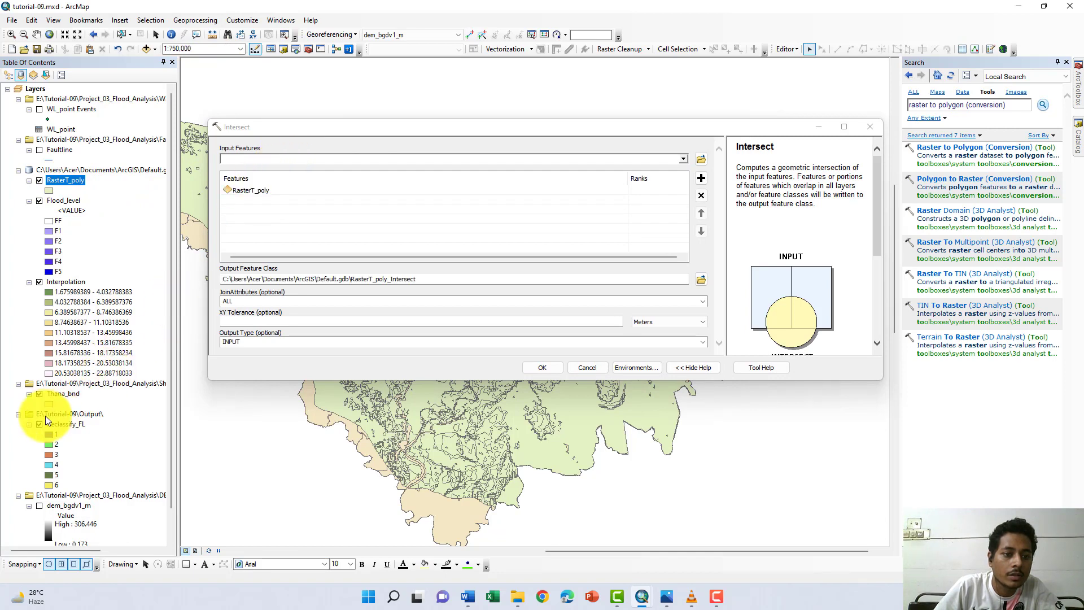
{"action": "left_click_drag", "start_coordinate": [71, 400], "coordinate": [273, 165]}
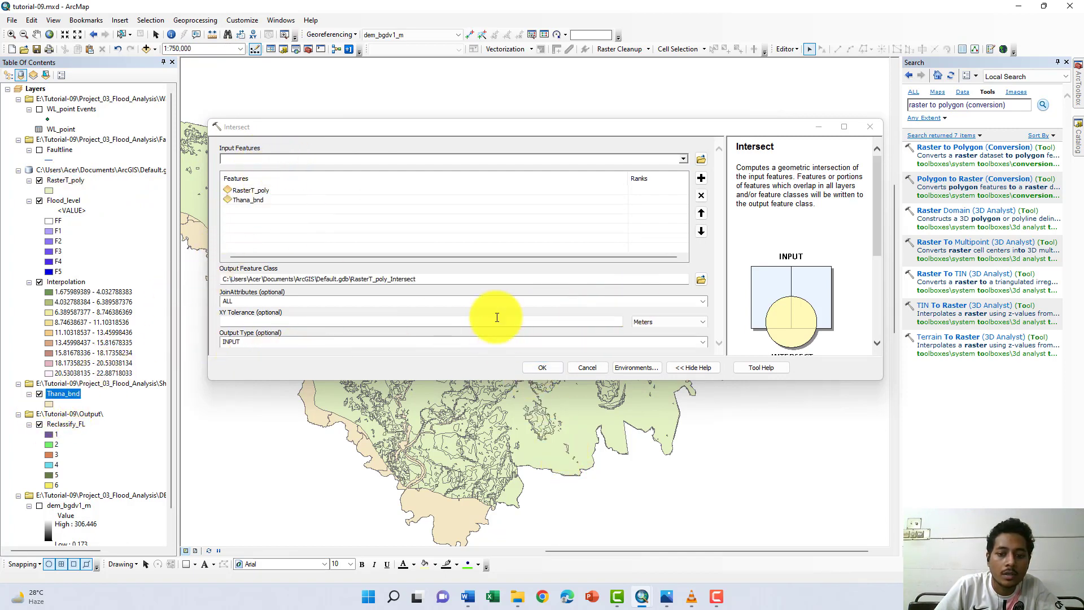
- Name the output feature class intersect_thana in Default.gdb and run the intersection
{"action": "left_click_drag", "start_coordinate": [425, 287], "coordinate": [351, 290]}
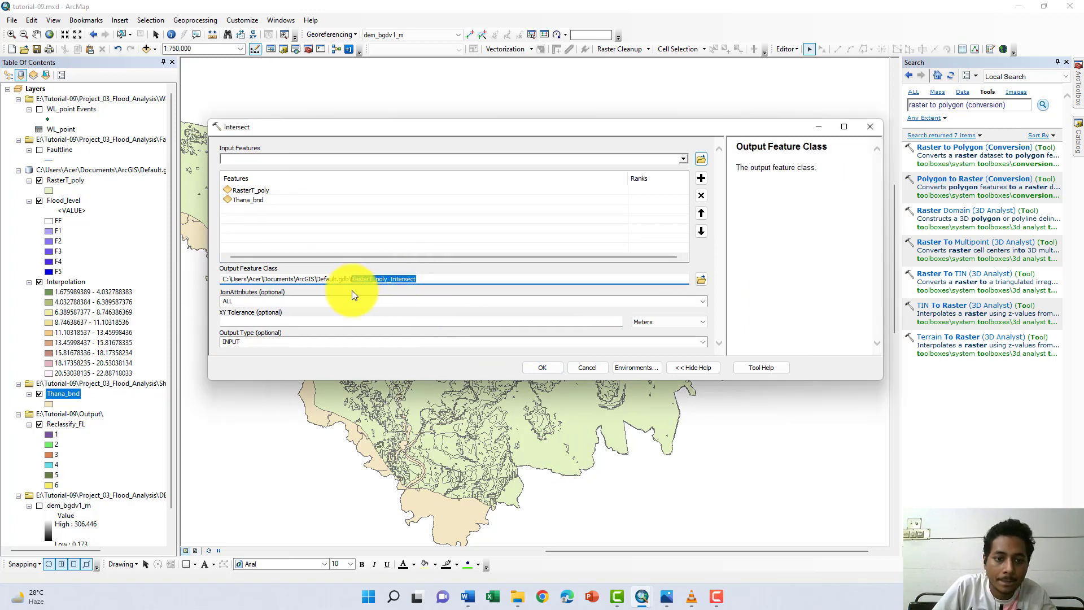
{"action": "type", "text": "in"}
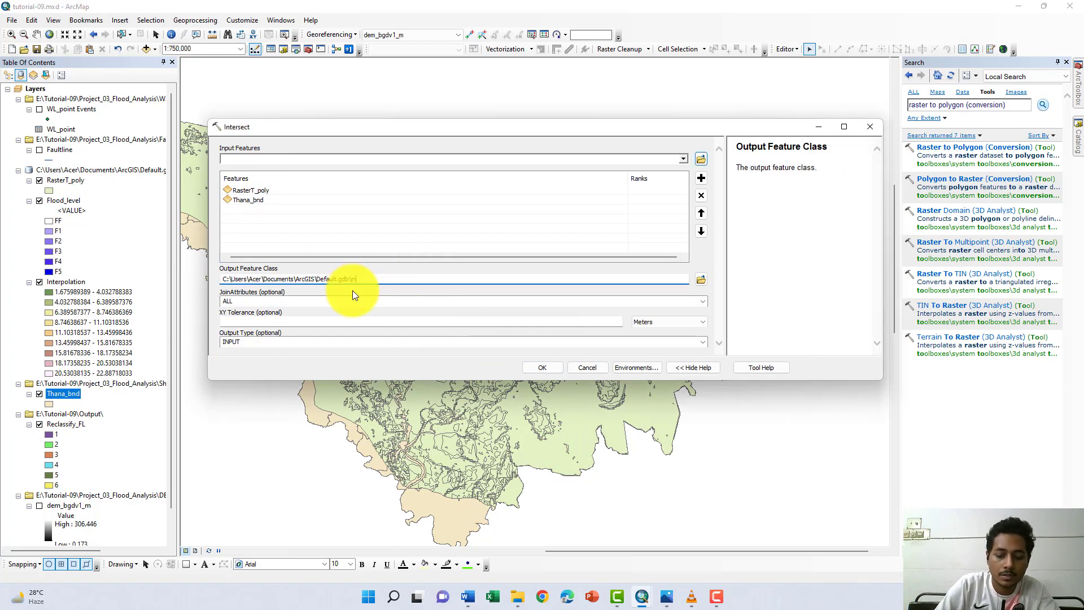
{"action": "type", "text": "tersect"}
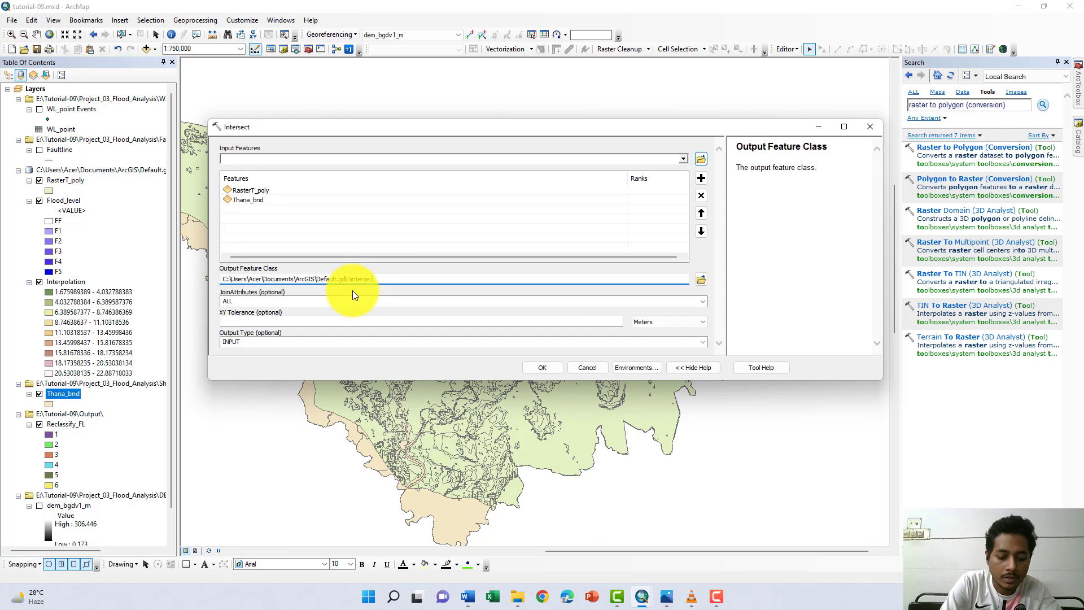
{"action": "type", "text": "_thana"}
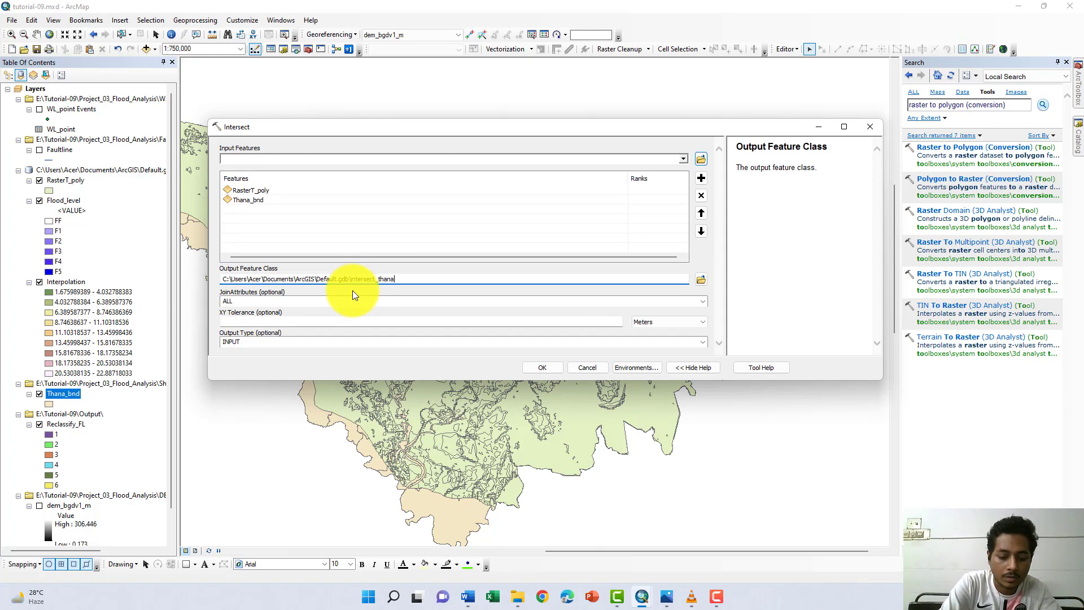
{"action": "left_click", "coordinate": [541, 370]}
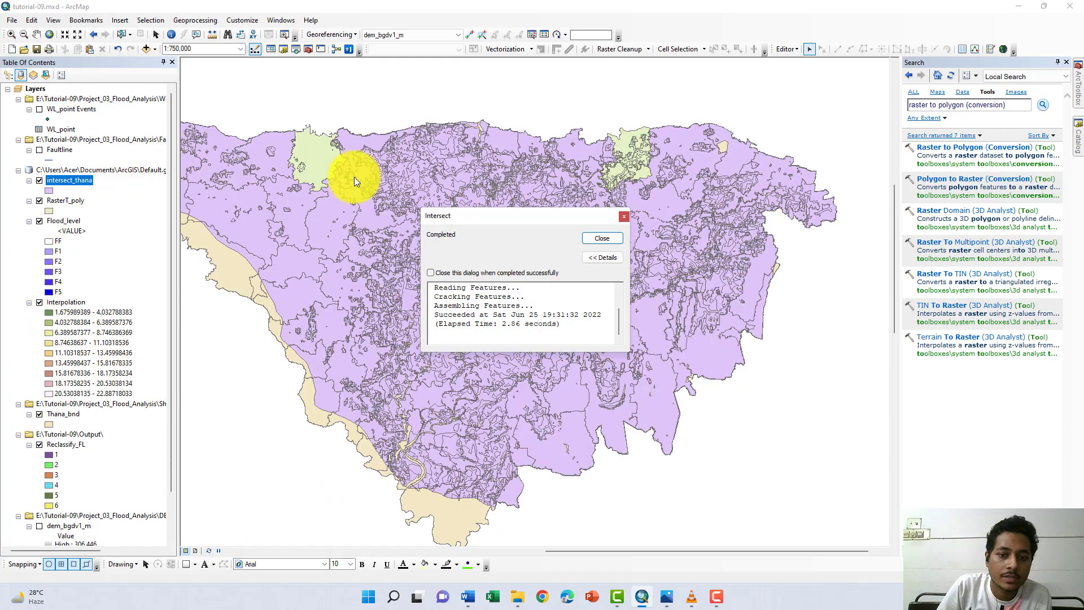
{"action": "left_click", "coordinate": [612, 237]}
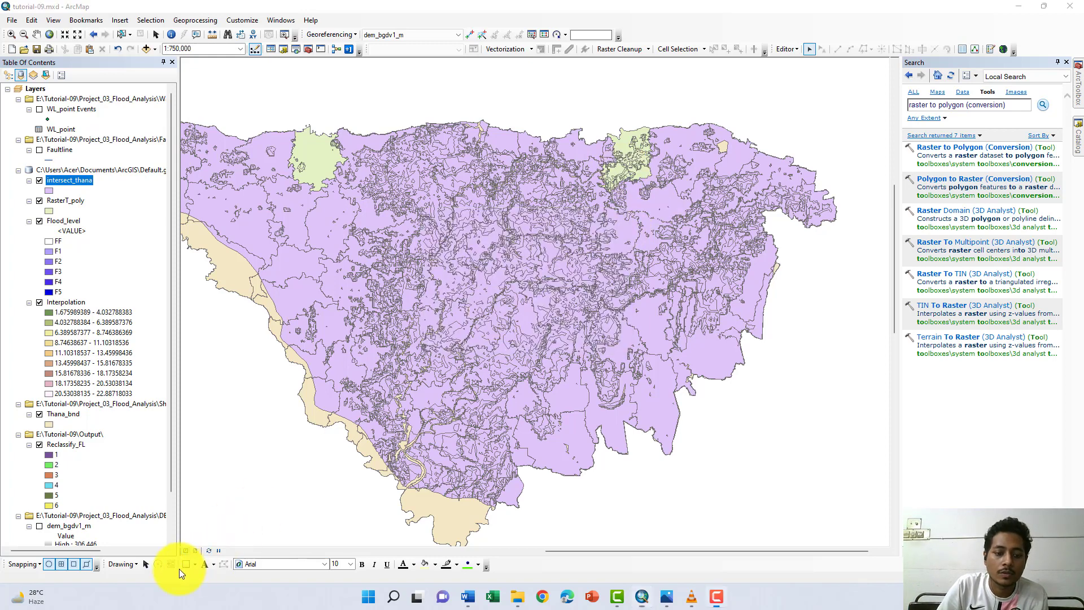
- Open the attribute table of the intersect_thana layer and sort its records by Area_sqkm
{"action": "right_click", "coordinate": [63, 178]}
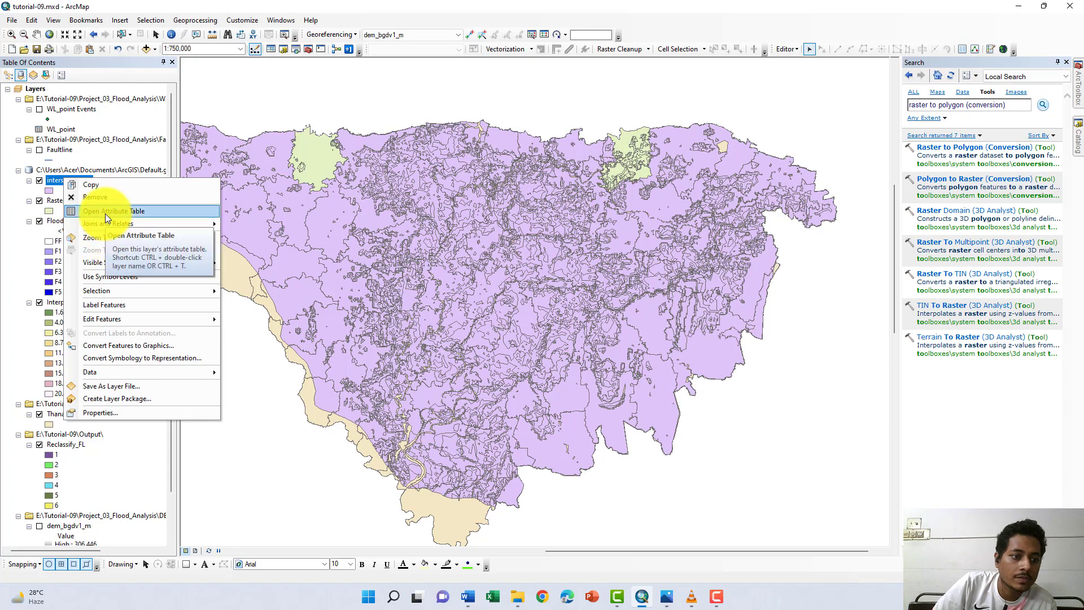
{"action": "left_click", "coordinate": [106, 212]}
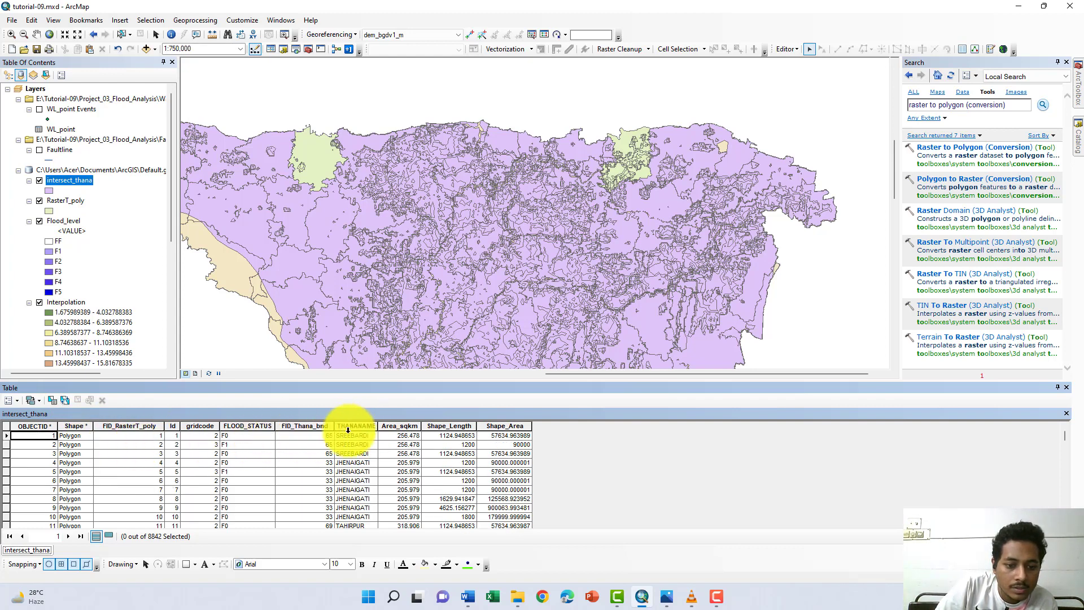
{"action": "left_click", "coordinate": [381, 435]}
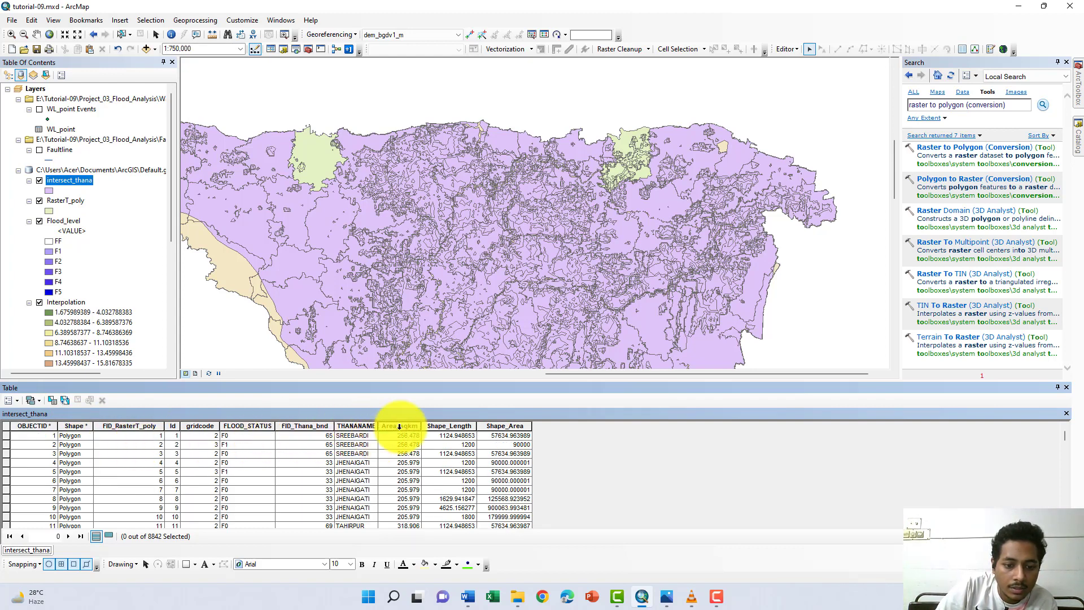
{"action": "left_click", "coordinate": [402, 425]}
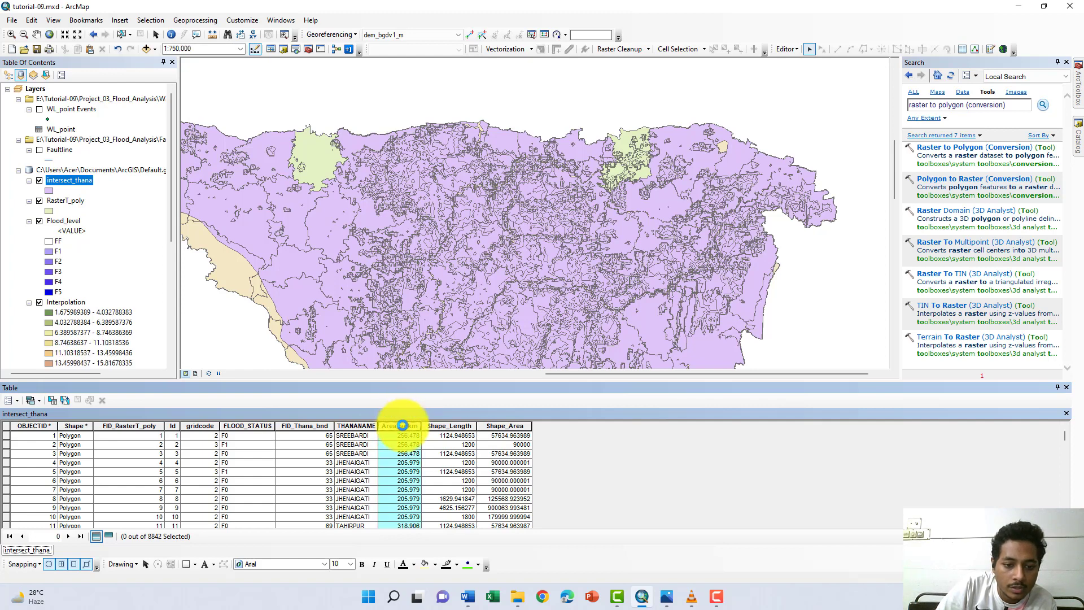
{"action": "double_click", "coordinate": [401, 425]}
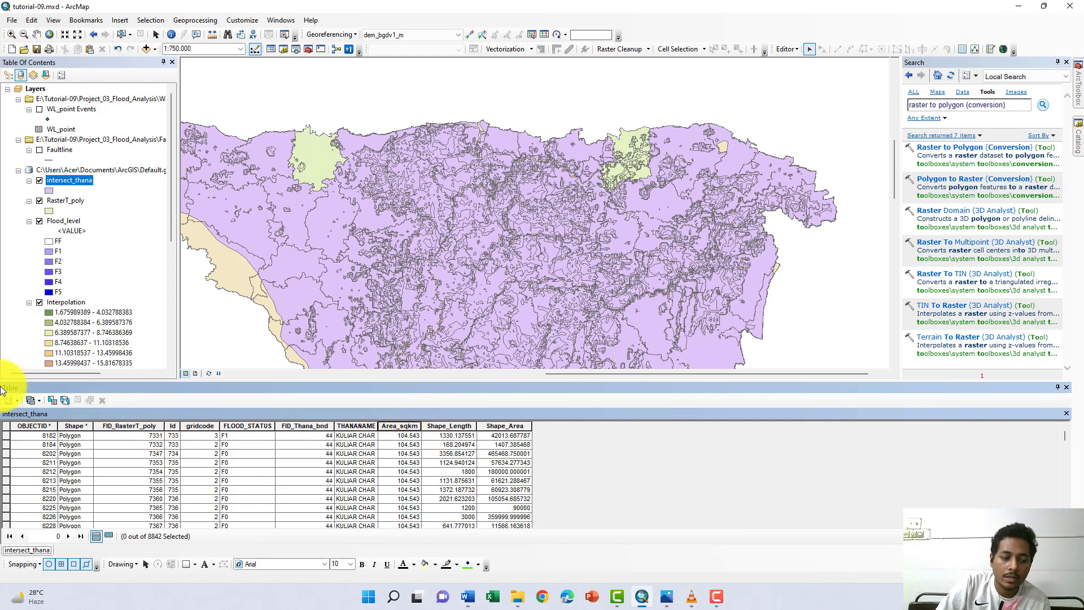
- Try to add a field named Area_SqKm of type Double to the intersect_thana table
{"action": "left_click", "coordinate": [14, 399]}
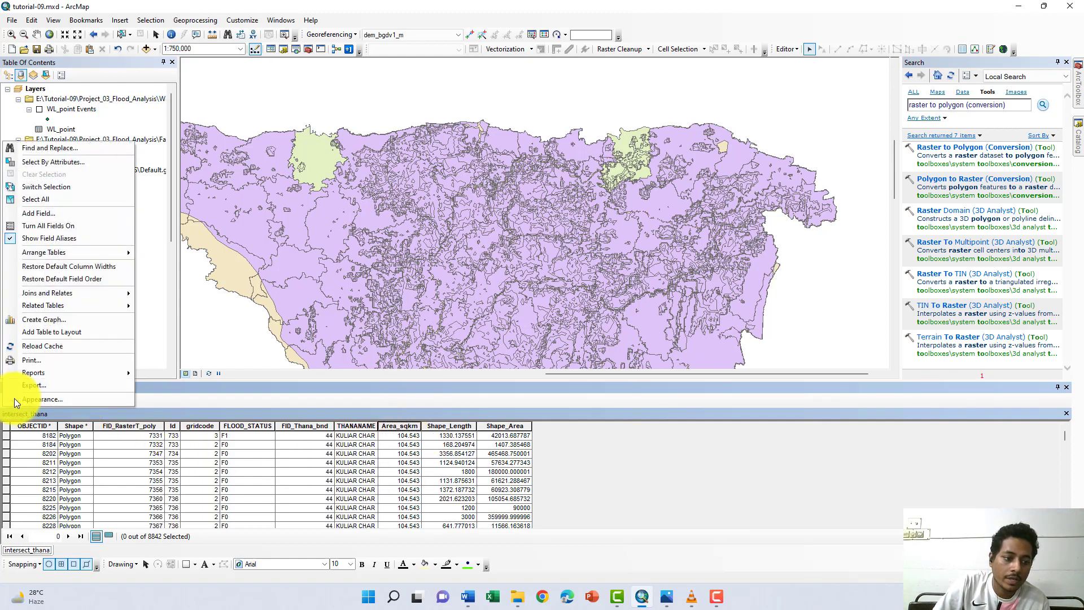
{"action": "left_click", "coordinate": [52, 213]}
{"action": "type", "text": "A"}
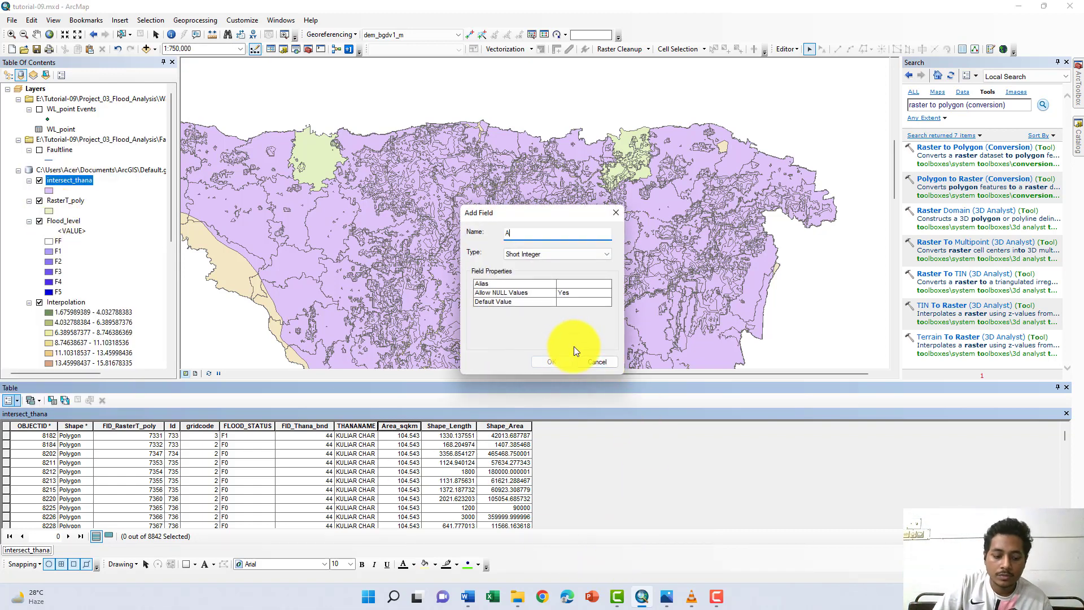
{"action": "type", "text": "rea_S"}
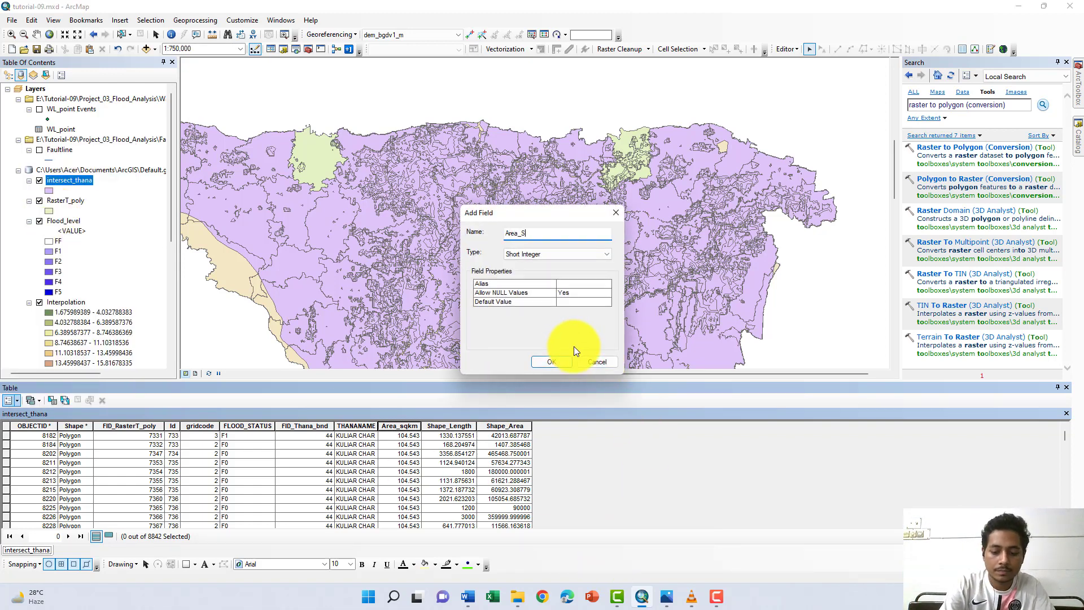
{"action": "type", "text": "qKm"}
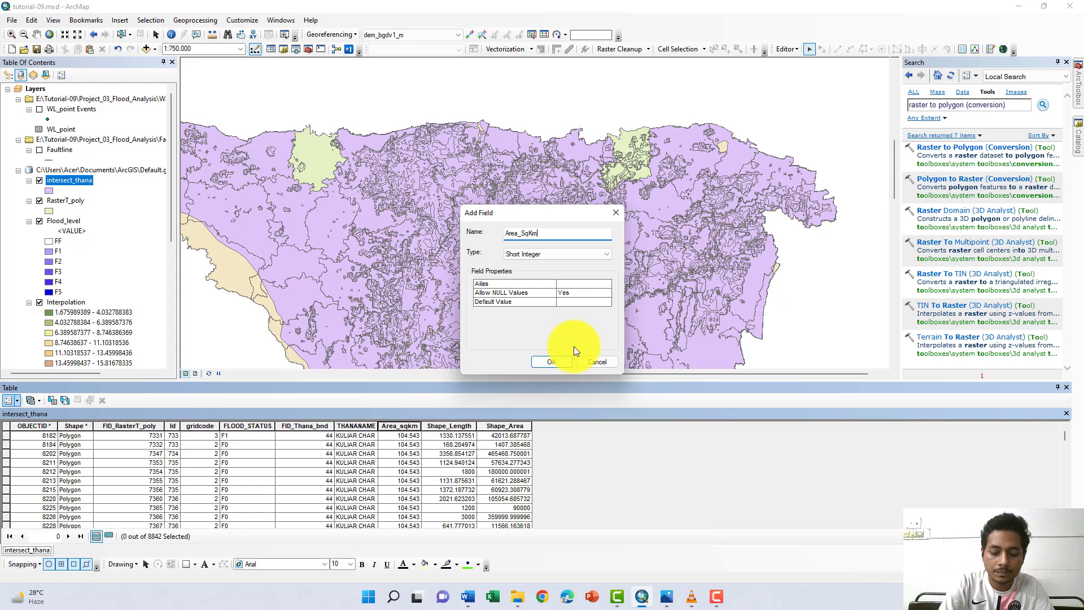
{"action": "left_click", "coordinate": [570, 257]}
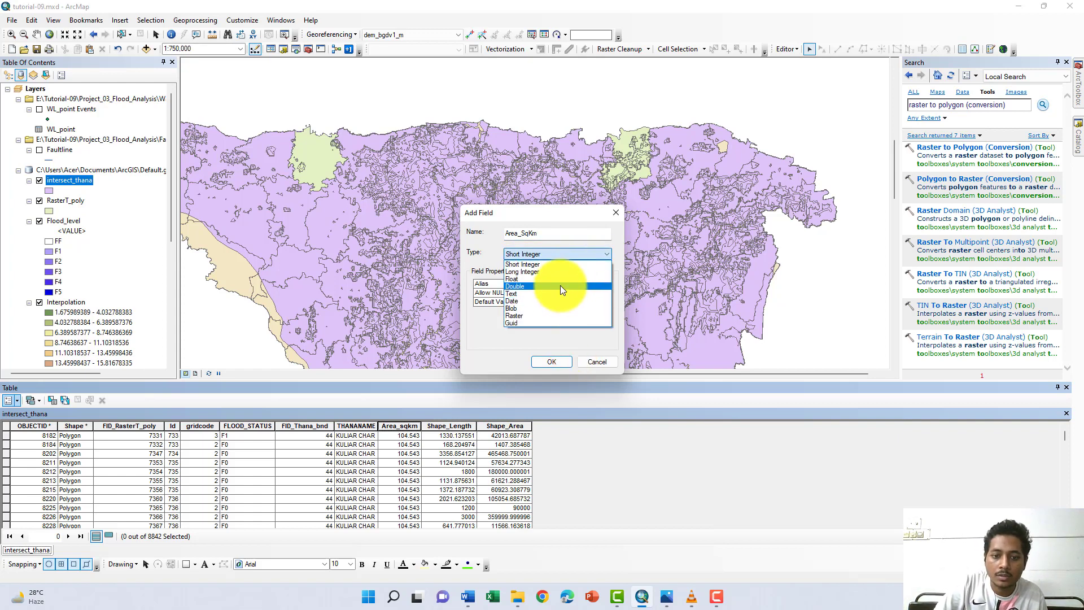
{"action": "left_click", "coordinate": [560, 286]}
{"action": "left_click", "coordinate": [567, 357]}
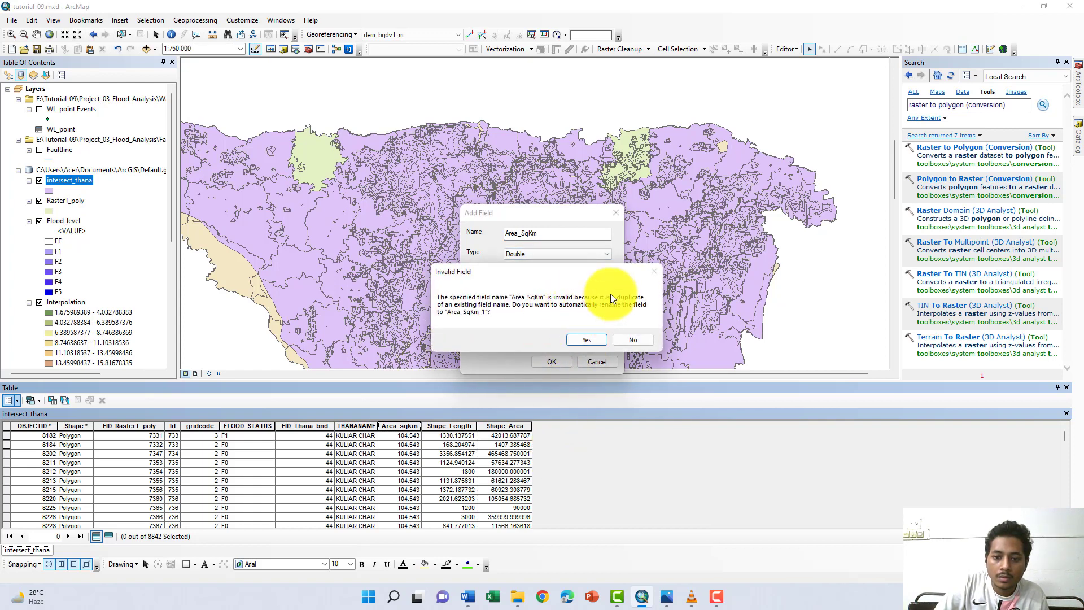
- Decline the automatic field renaming and add the Double field under the name Area_SqKm2
{"action": "left_click", "coordinate": [631, 339]}
{"action": "left_click", "coordinate": [543, 234]}
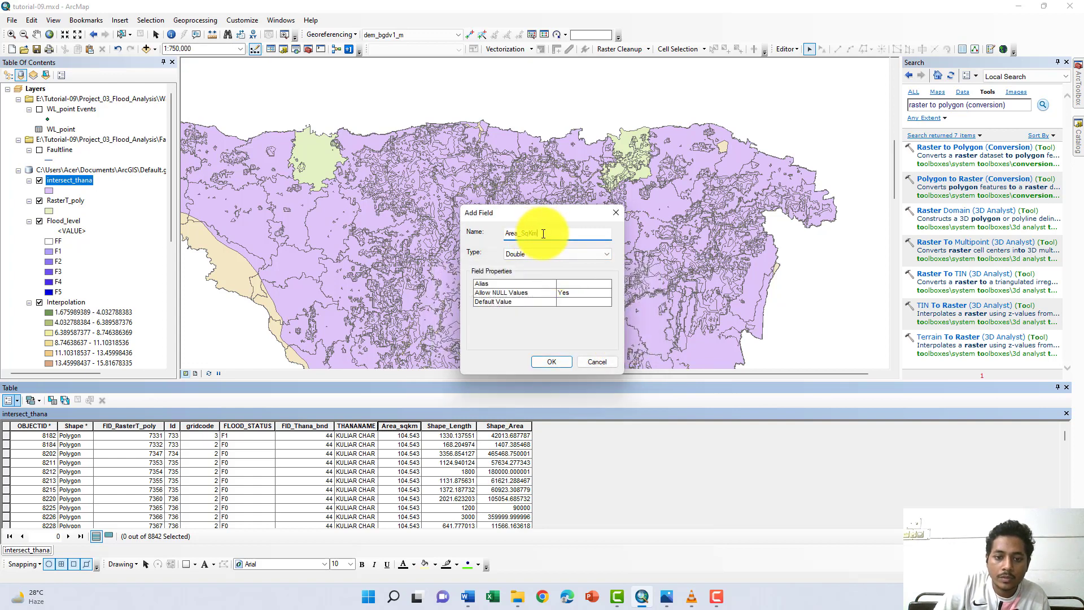
{"action": "type", "text": "2"}
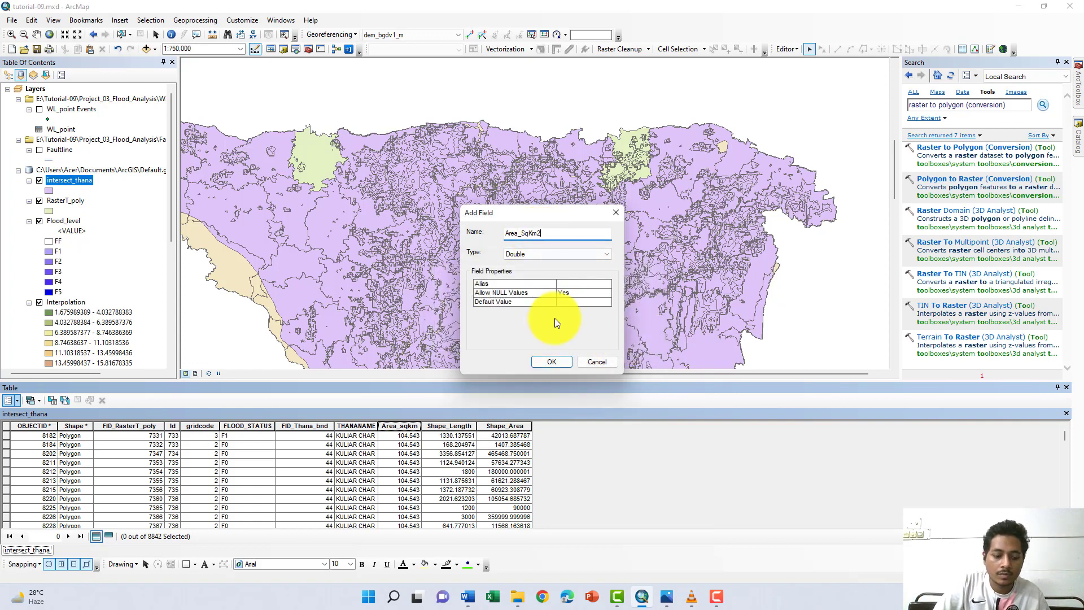
{"action": "left_click", "coordinate": [560, 362]}
- Calculate the area geometry for the Area_SqKm2 field in square kilometers, using the data source's coordinate system
{"action": "left_click", "coordinate": [591, 426]}
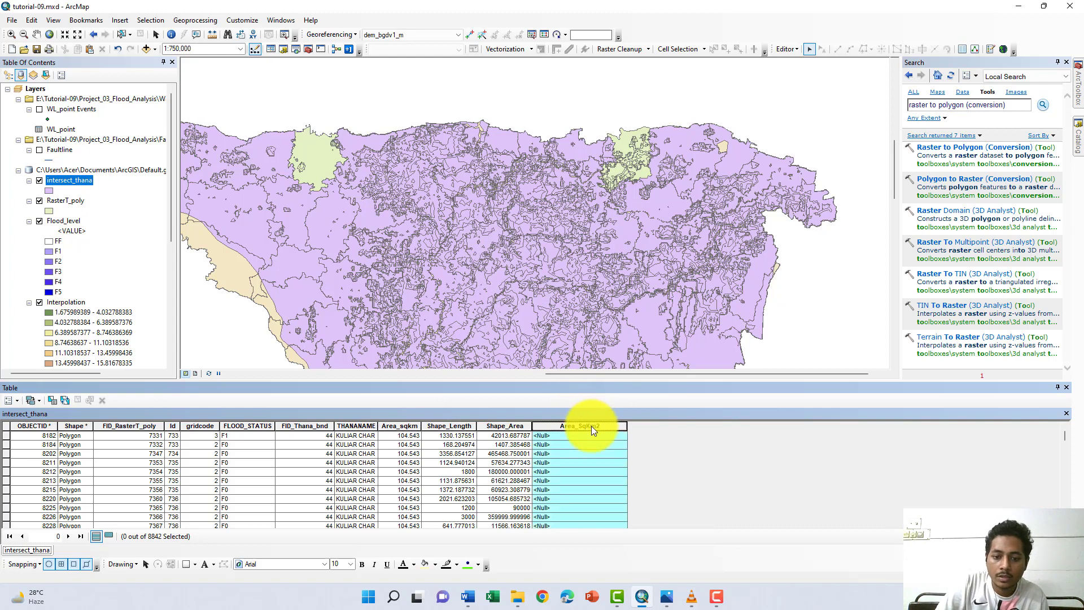
{"action": "right_click", "coordinate": [591, 425]}
{"action": "left_click", "coordinate": [644, 510]}
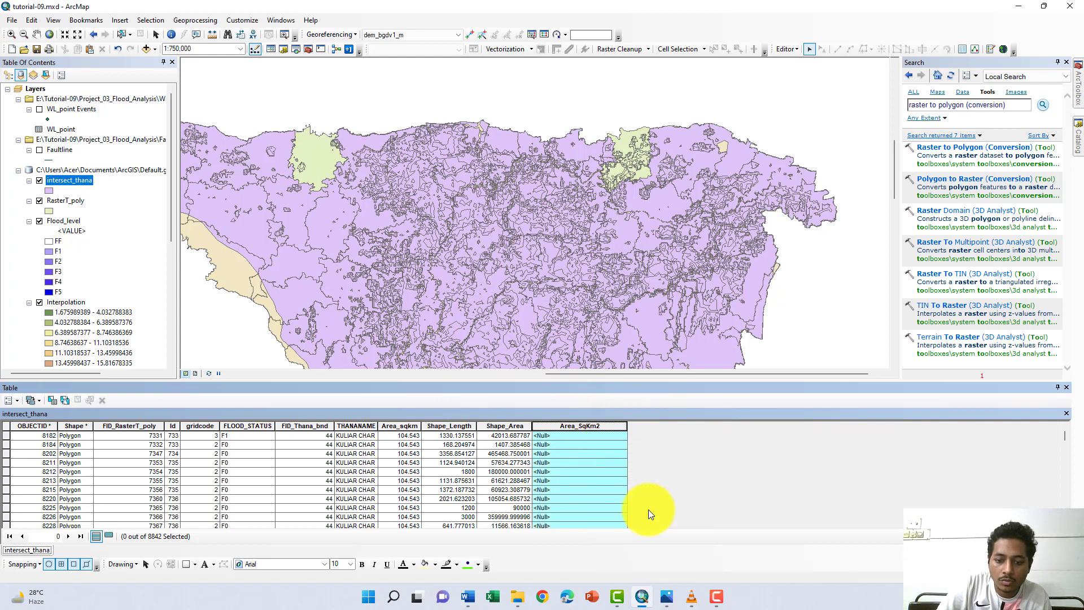
{"action": "left_click", "coordinate": [524, 320]}
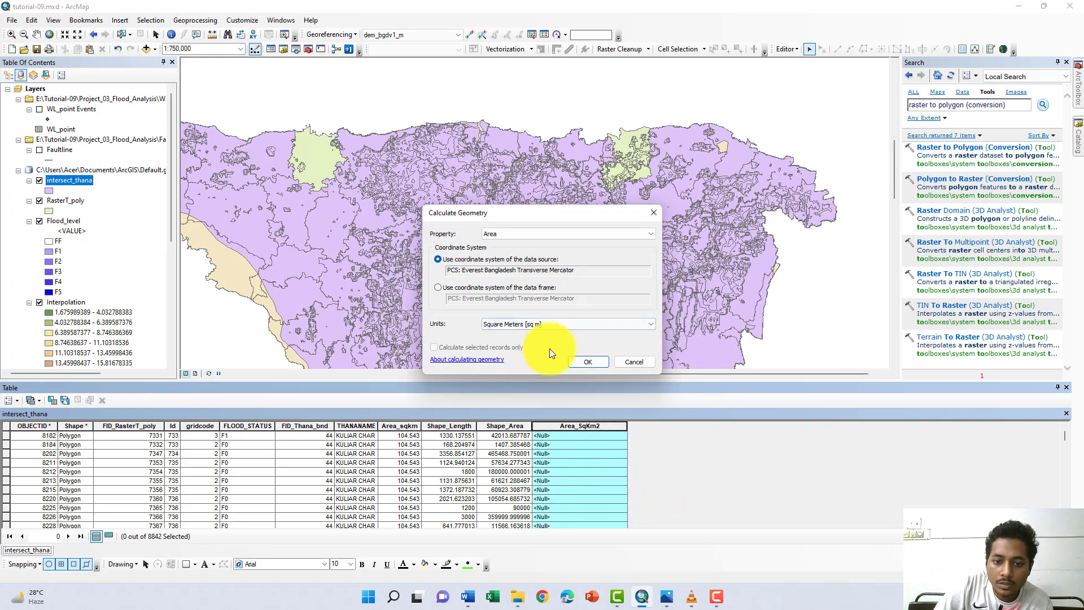
{"action": "left_click", "coordinate": [572, 325]}
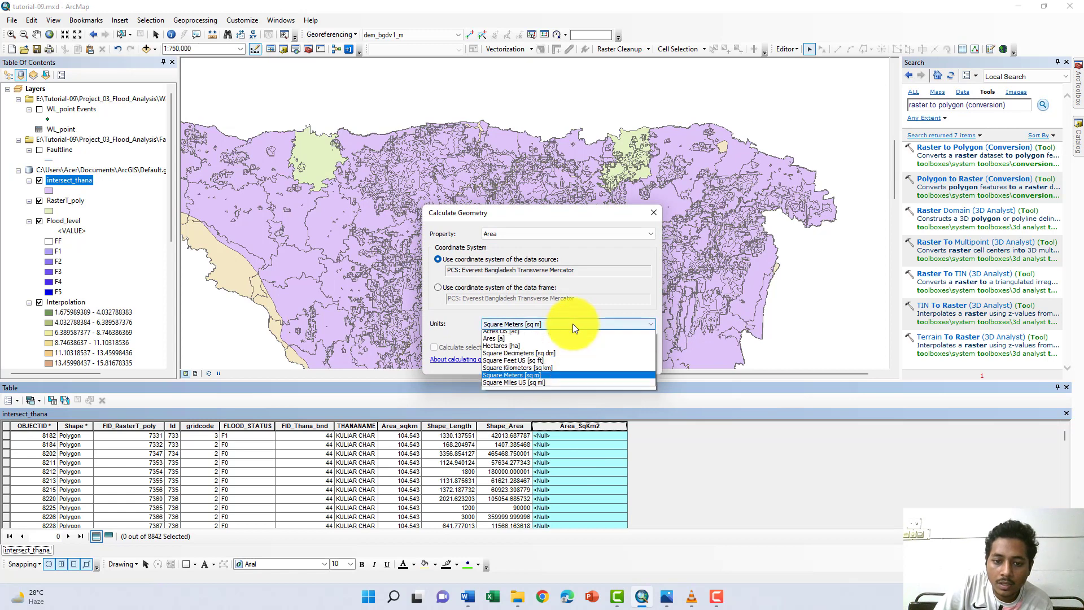
{"action": "left_click", "coordinate": [547, 370]}
{"action": "left_click", "coordinate": [584, 362]}
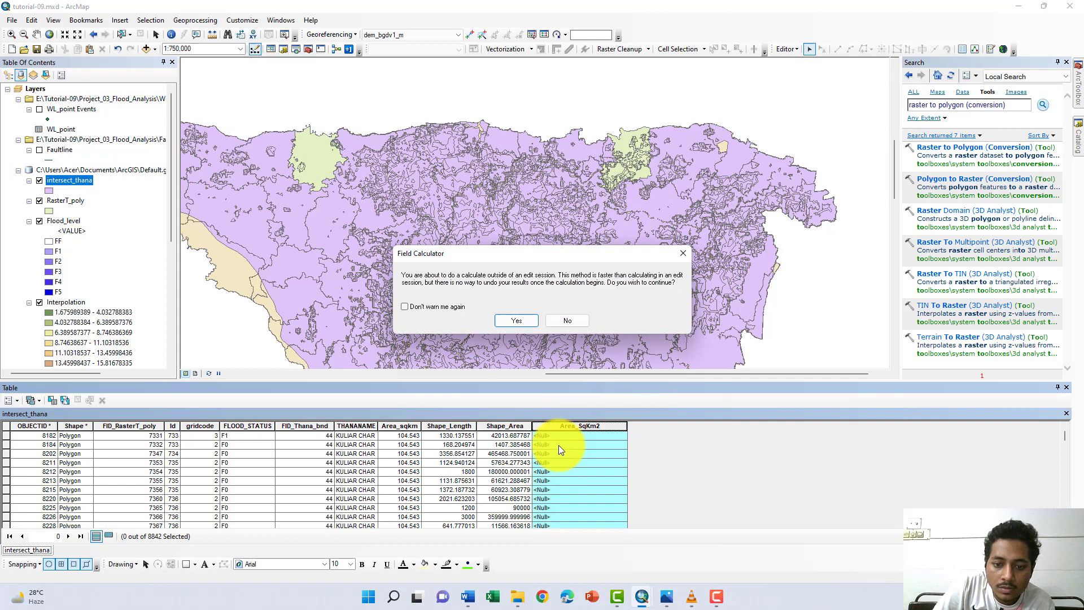
{"action": "left_click", "coordinate": [519, 321]}
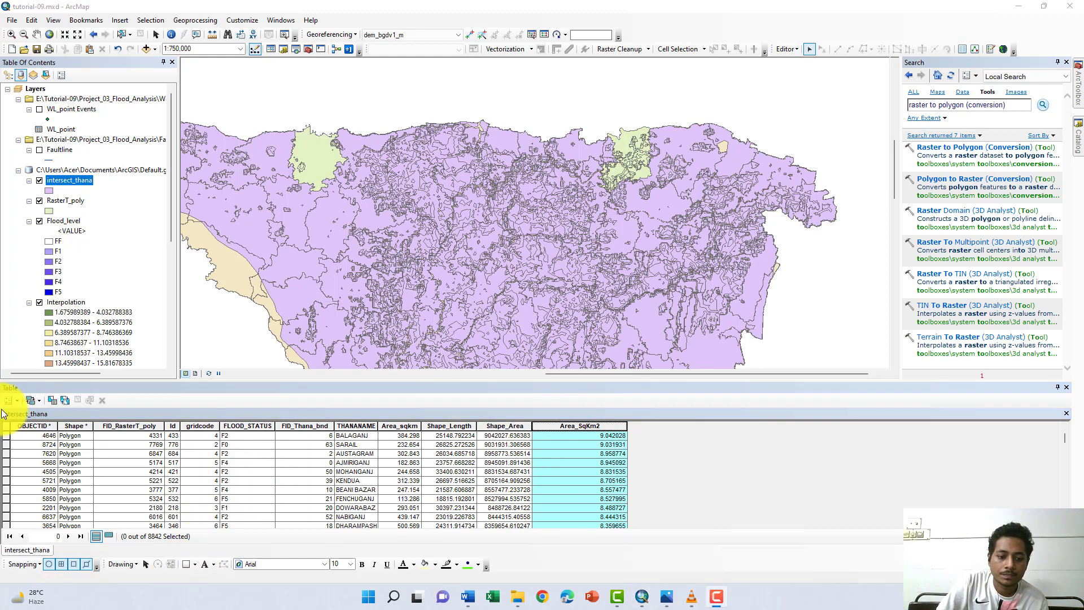
- Select all records in the intersect_thana table and copy them
{"action": "left_click", "coordinate": [18, 400]}
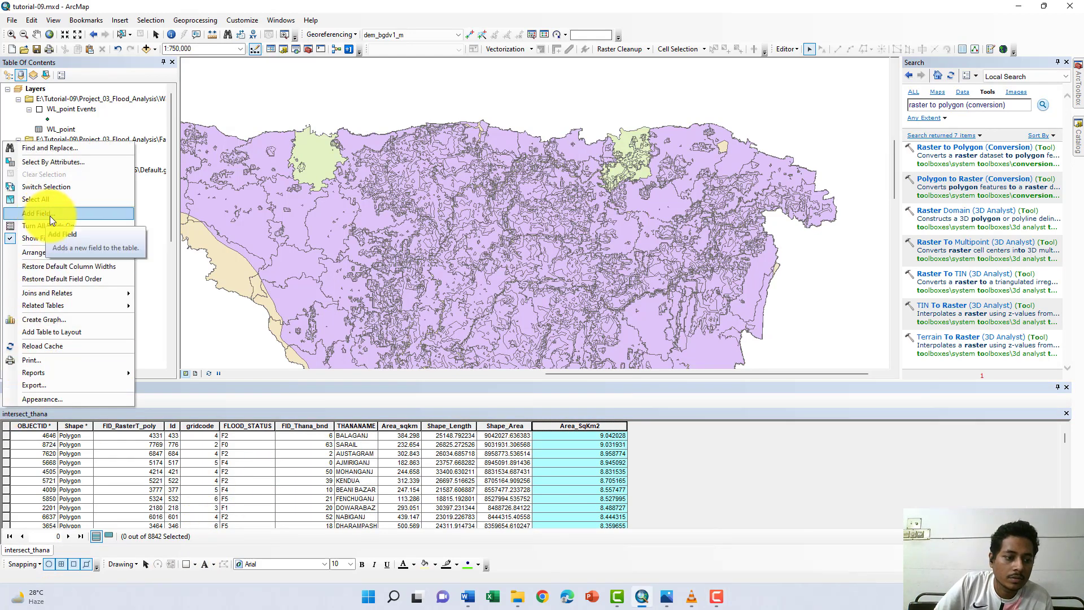
{"action": "left_click", "coordinate": [49, 199]}
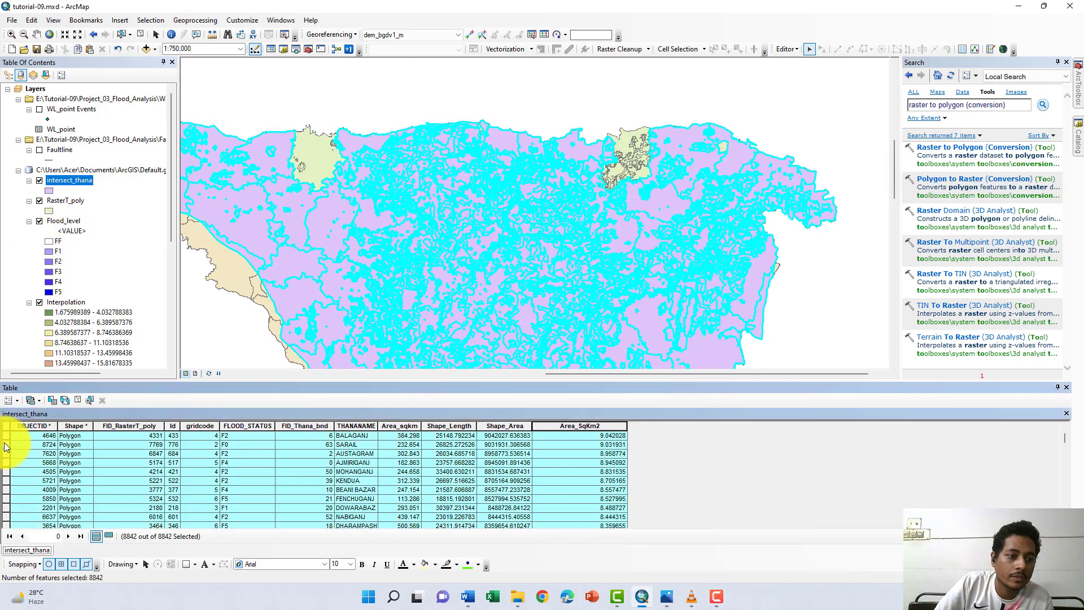
{"action": "right_click", "coordinate": [8, 445]}
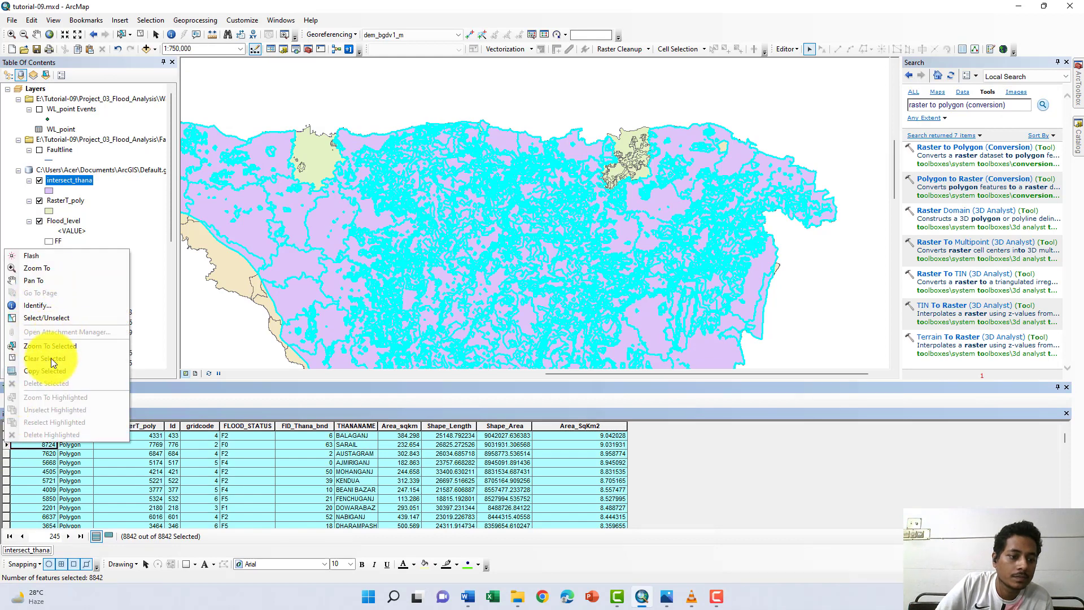
{"action": "left_click", "coordinate": [39, 374]}
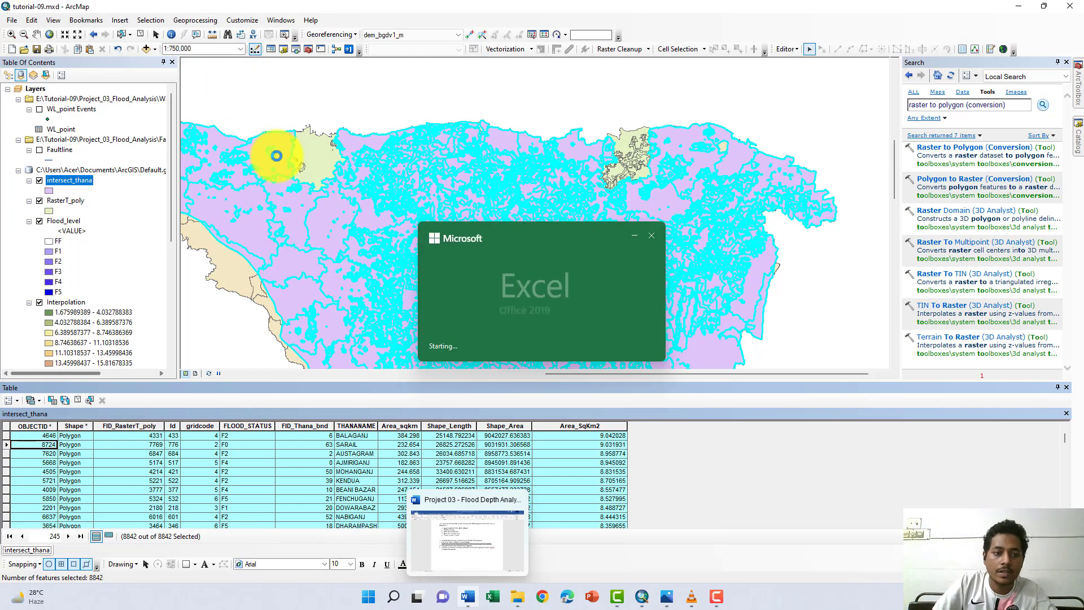
- Switch to a new blank Excel workbook, maximize it and paste the copied records starting at cell A1
{"action": "key", "text": "Return"}
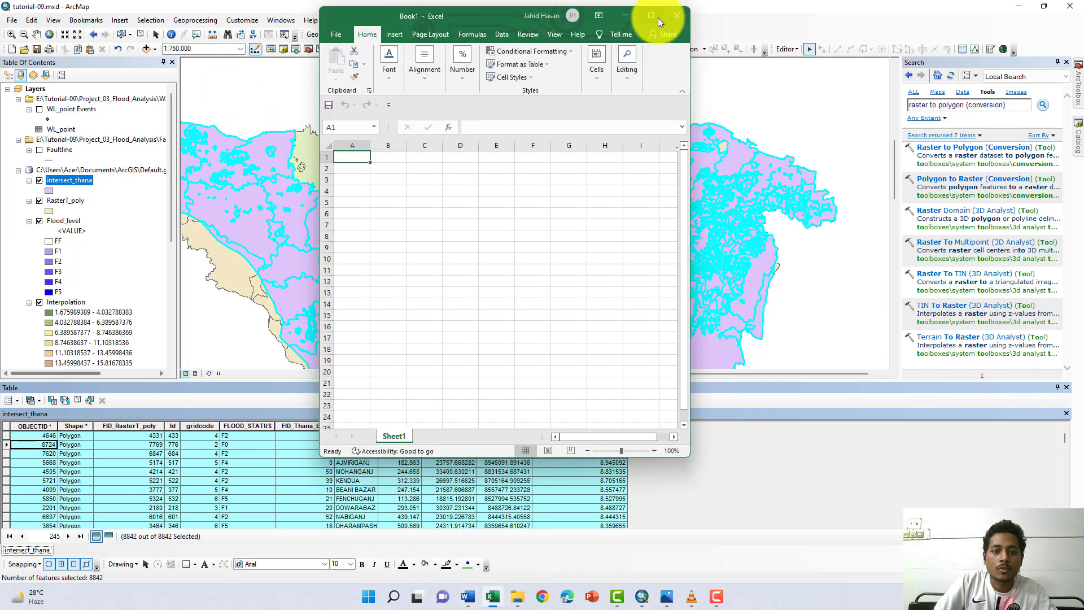
{"action": "double_click", "coordinate": [658, 18]}
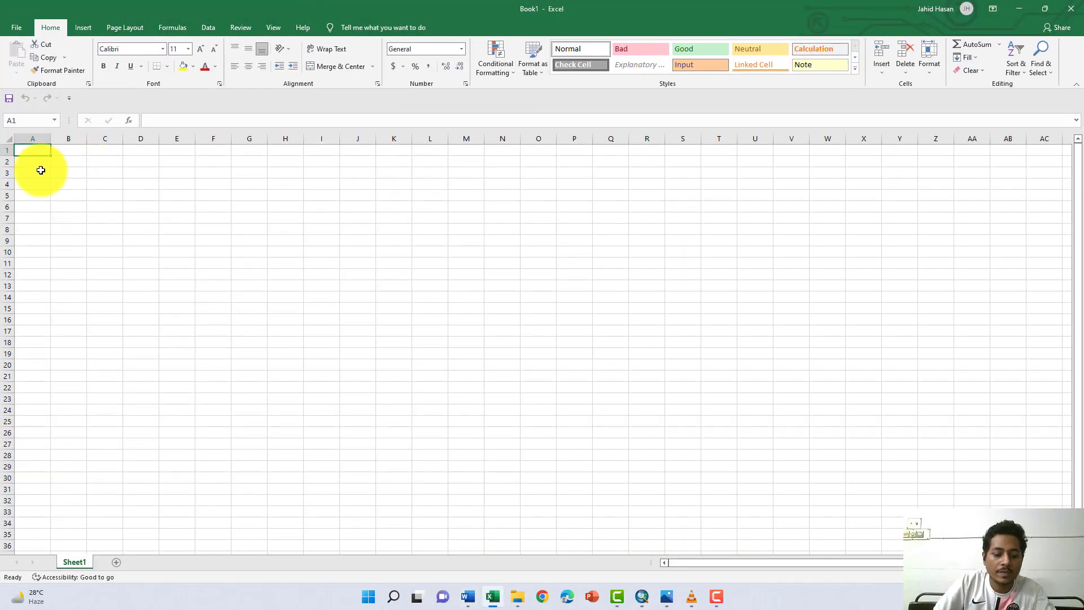
{"action": "key", "text": "ctrl+v"}
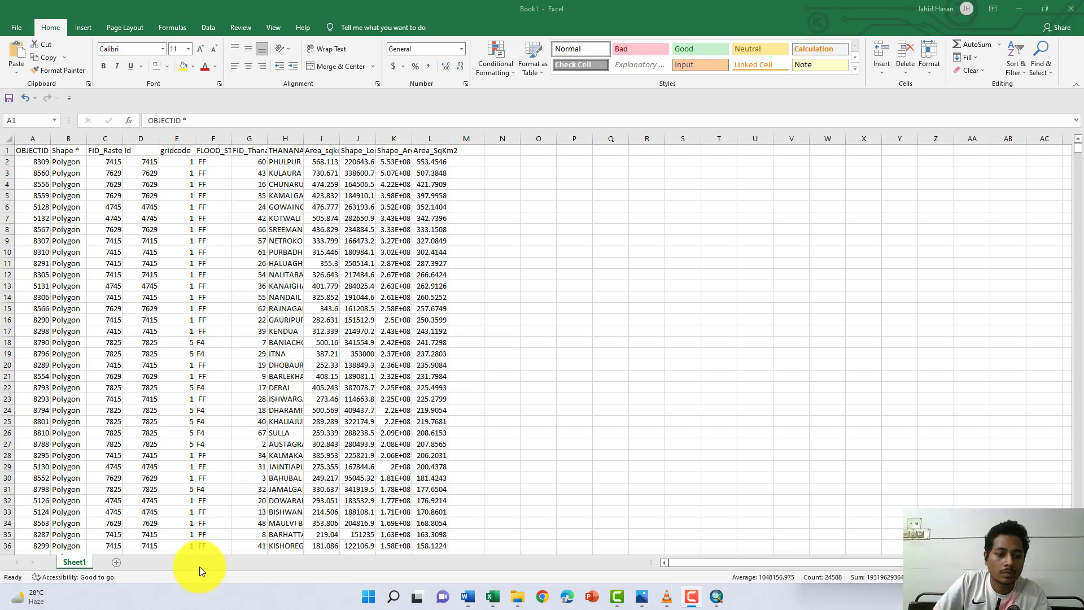
- Create a PivotTable on a new worksheet from the whole pasted data range in Sheet1
{"action": "key", "text": "ctrl+a"}
{"action": "left_click", "coordinate": [84, 28]}
{"action": "left_click", "coordinate": [30, 53]}
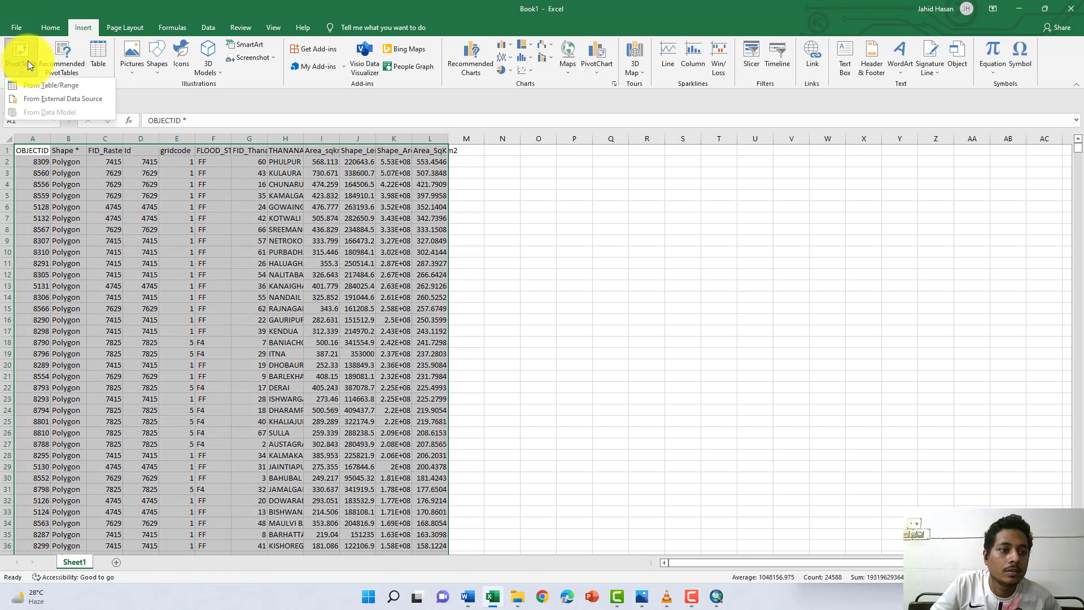
{"action": "left_click", "coordinate": [25, 49]}
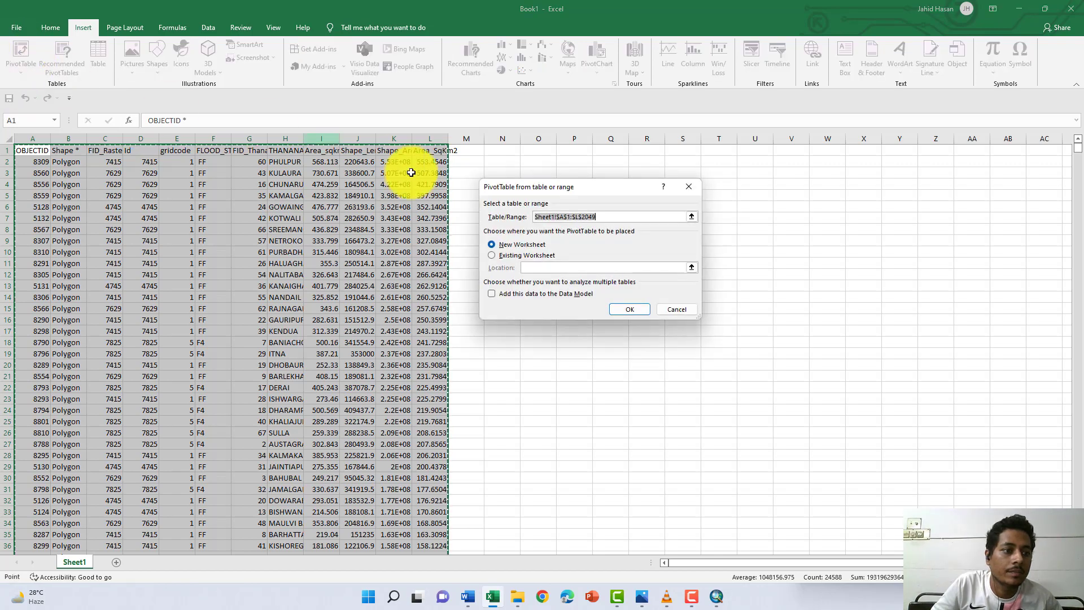
{"action": "left_click", "coordinate": [626, 308]}
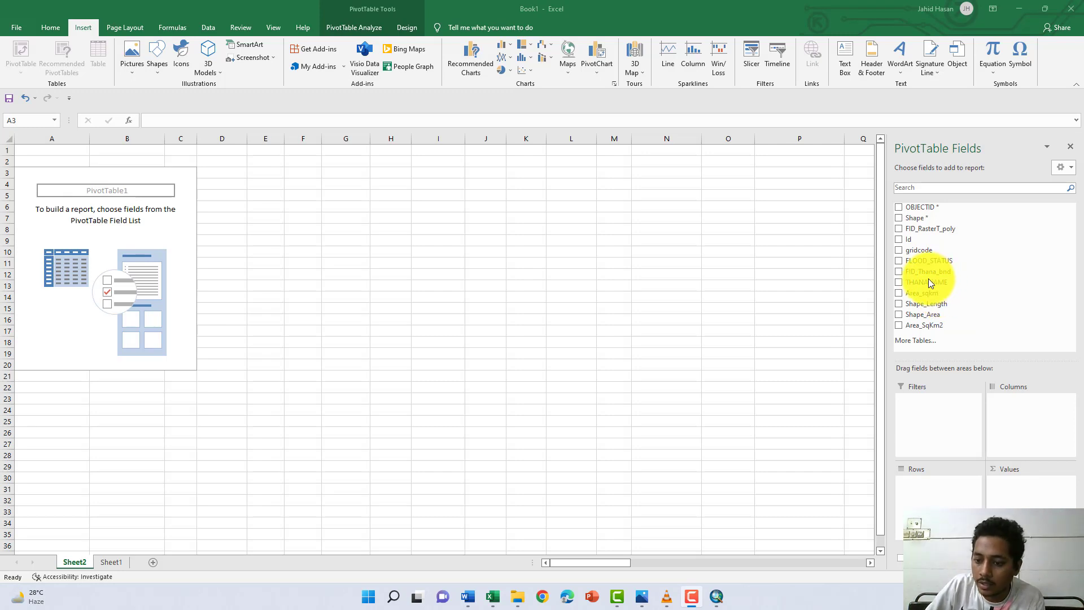
- Lay out the PivotTable with THANANAME as columns, FLOOD_STATUS as rows and the sum of Area_SqKm2 as values
{"action": "left_click_drag", "start_coordinate": [926, 282], "coordinate": [1045, 424]}
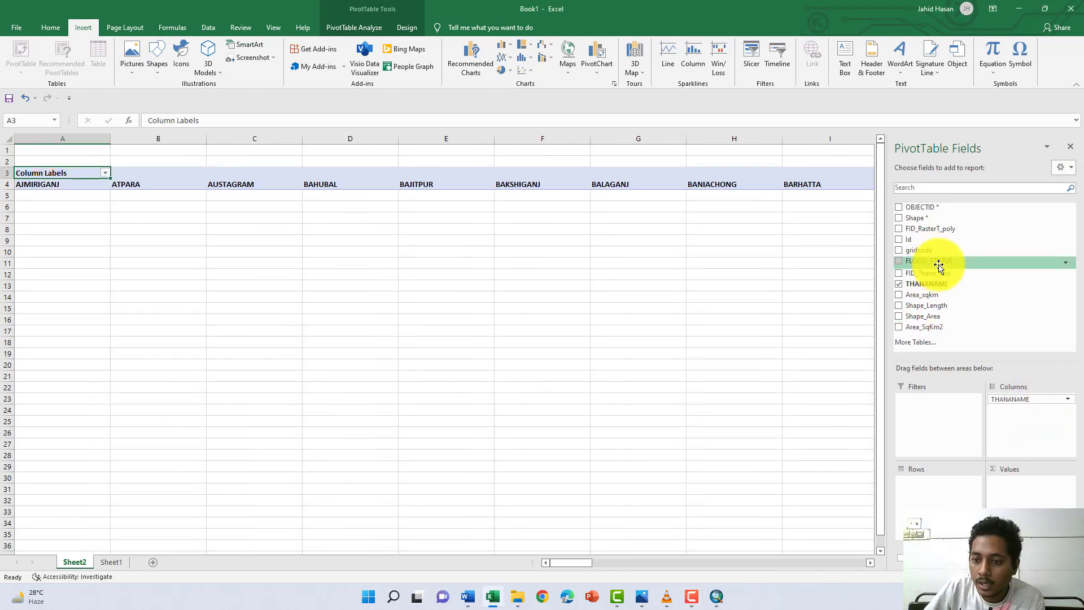
{"action": "left_click_drag", "start_coordinate": [937, 262], "coordinate": [974, 502]}
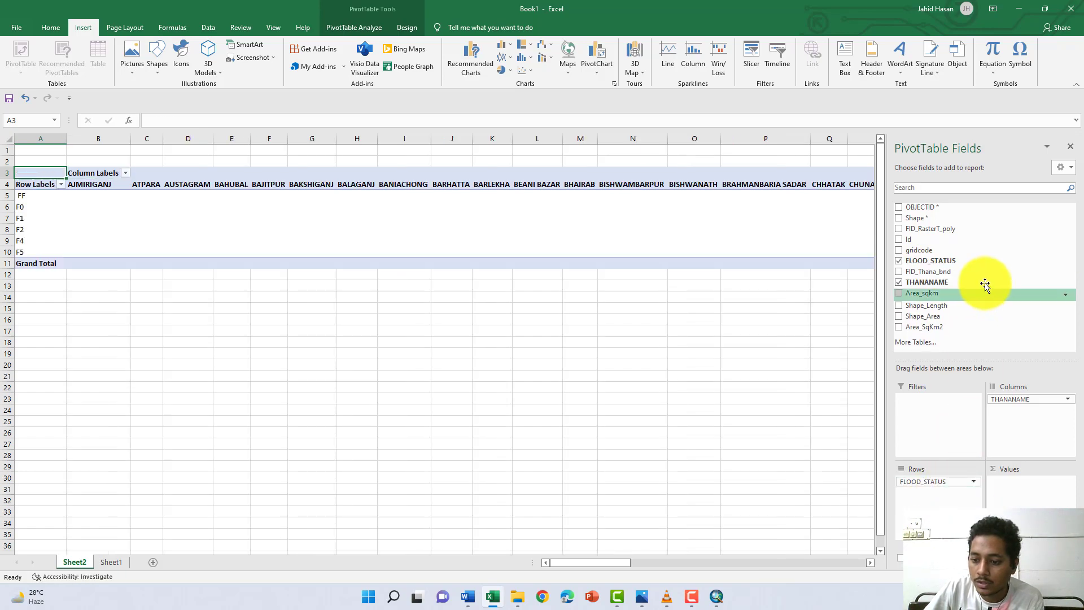
{"action": "left_click_drag", "start_coordinate": [939, 330], "coordinate": [1047, 484]}
- Show the summed Area_SqKm2 values as % of Grand Total
{"action": "left_click", "coordinate": [1045, 483]}
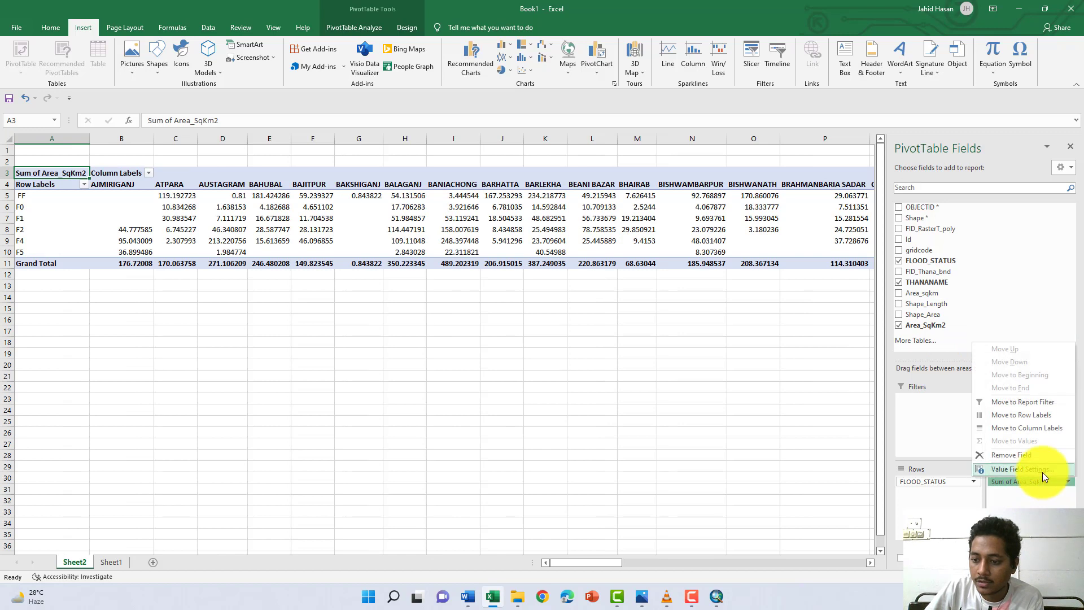
{"action": "left_click", "coordinate": [1016, 469]}
{"action": "left_click", "coordinate": [586, 195]}
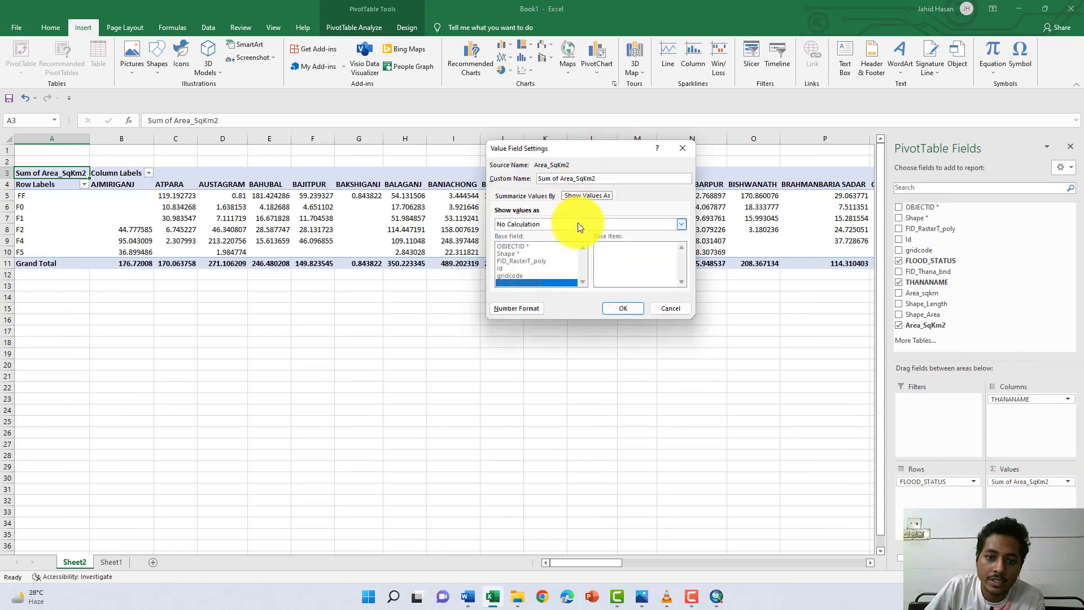
{"action": "left_click", "coordinate": [578, 223]}
{"action": "left_click", "coordinate": [570, 243]}
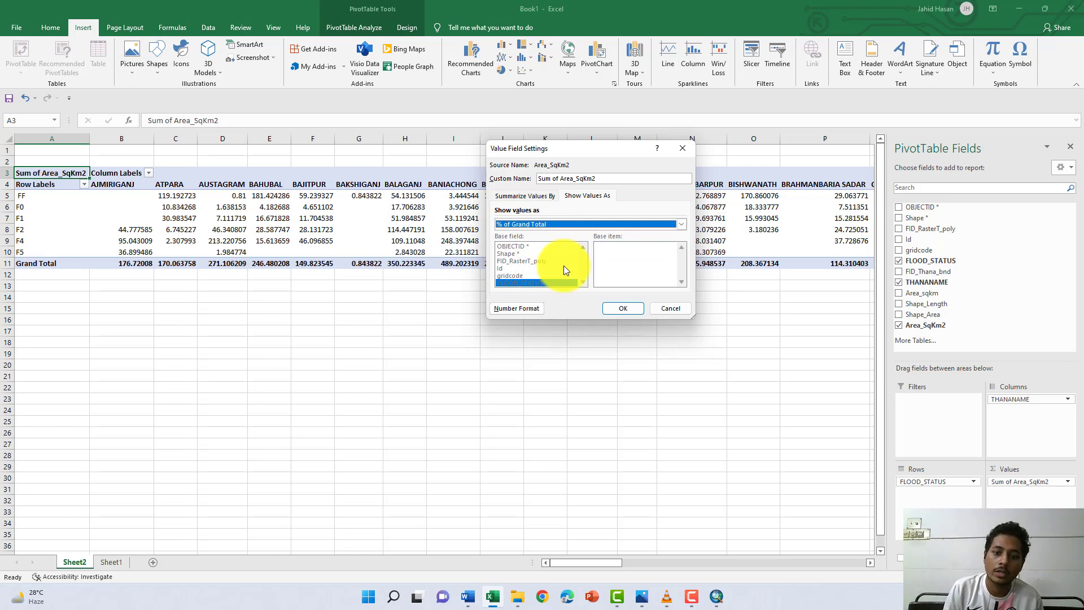
{"action": "left_click", "coordinate": [623, 308]}
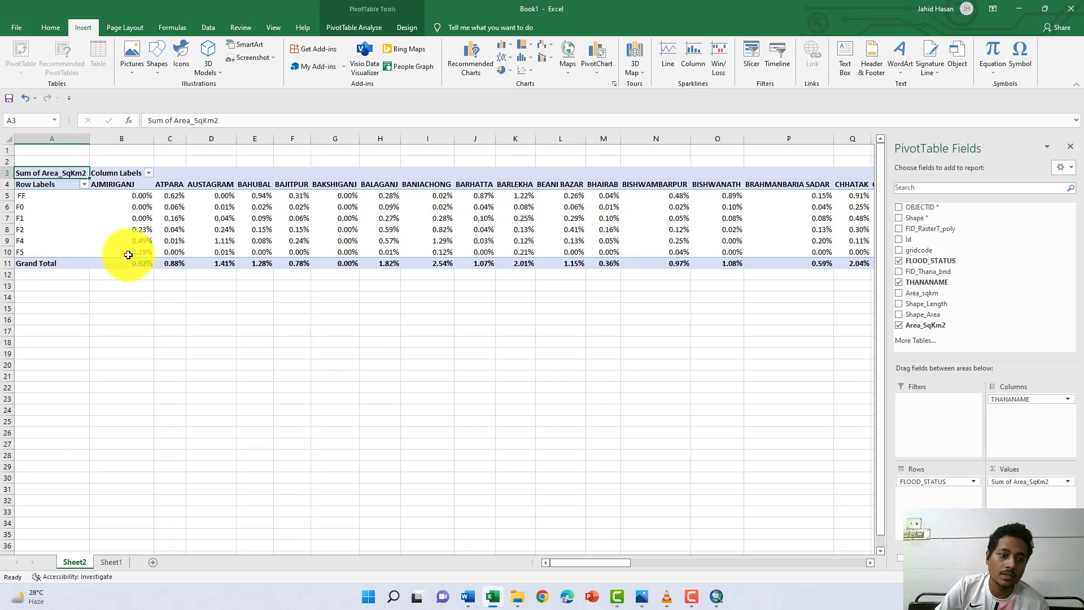
{"action": "left_click", "coordinate": [24, 195]}
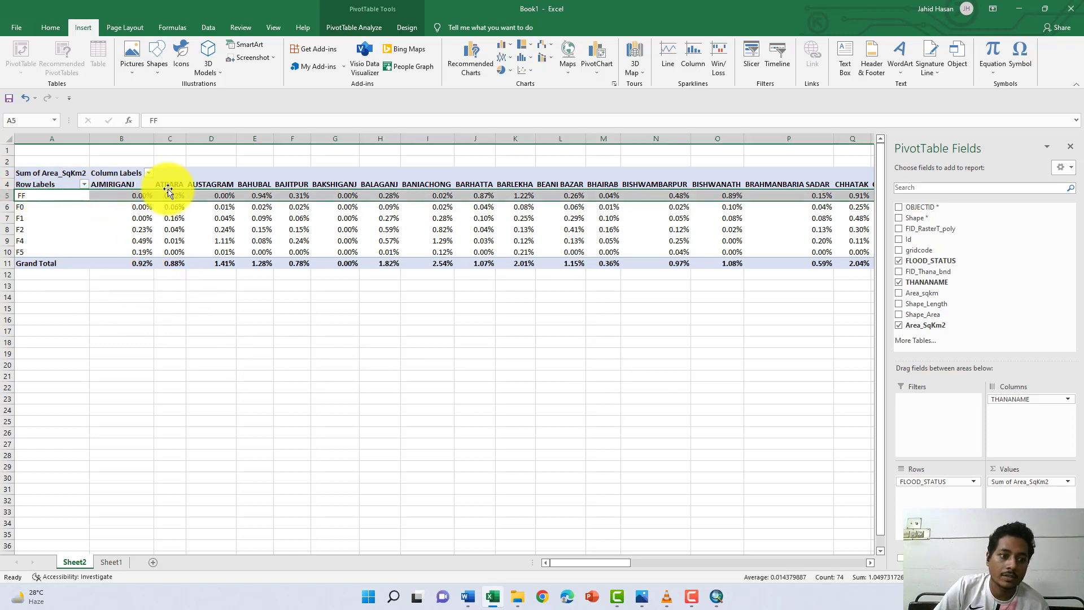
{"action": "left_click_drag", "start_coordinate": [167, 192], "coordinate": [174, 183]}
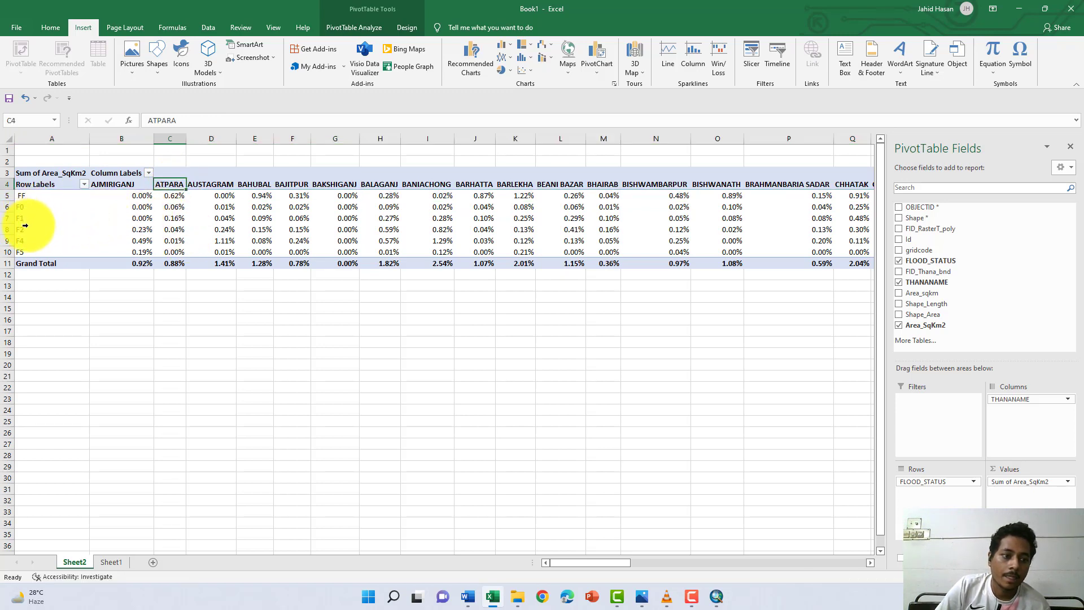
{"action": "double_click", "coordinate": [209, 184]}
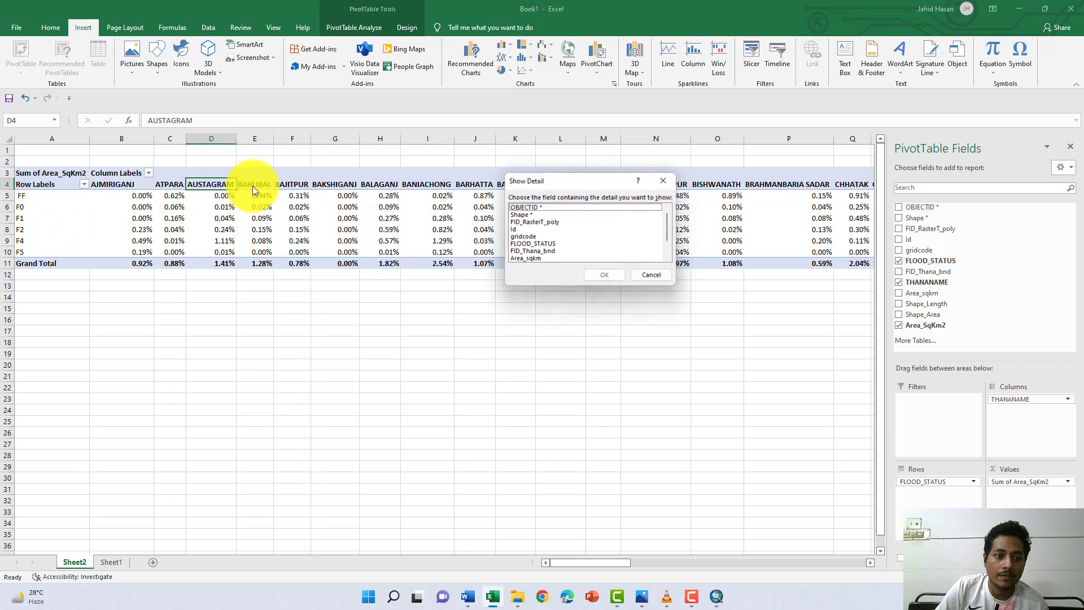
{"action": "left_click", "coordinate": [652, 276]}
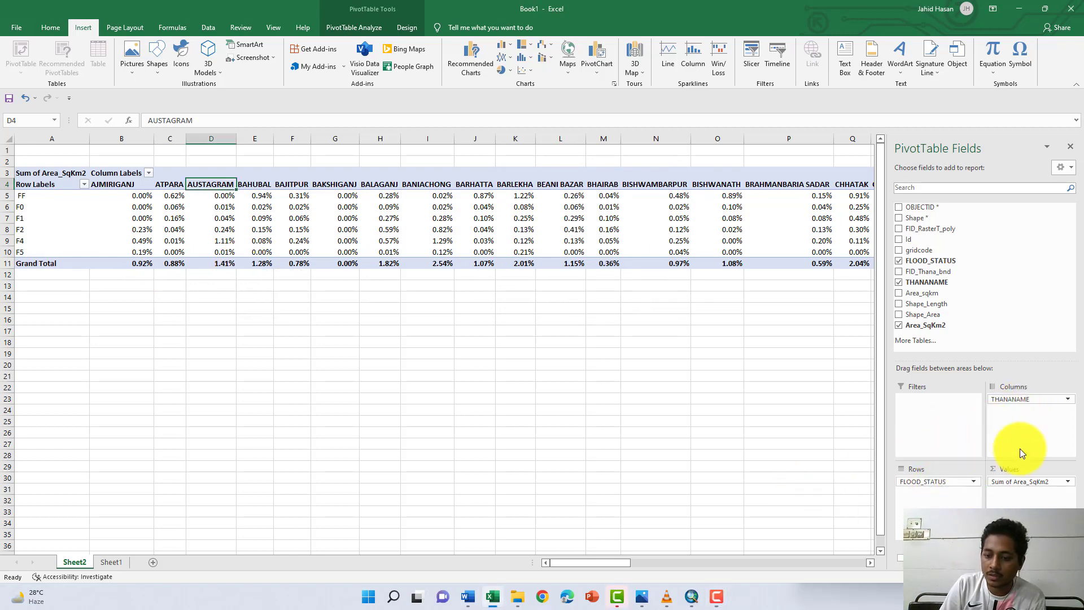
- Swap the PivotTable layout so THANANAME forms the rows and FLOOD_STATUS forms the columns
{"action": "left_click_drag", "start_coordinate": [1010, 400], "coordinate": [1033, 399]}
{"action": "left_click_drag", "start_coordinate": [925, 504], "coordinate": [1039, 415]}
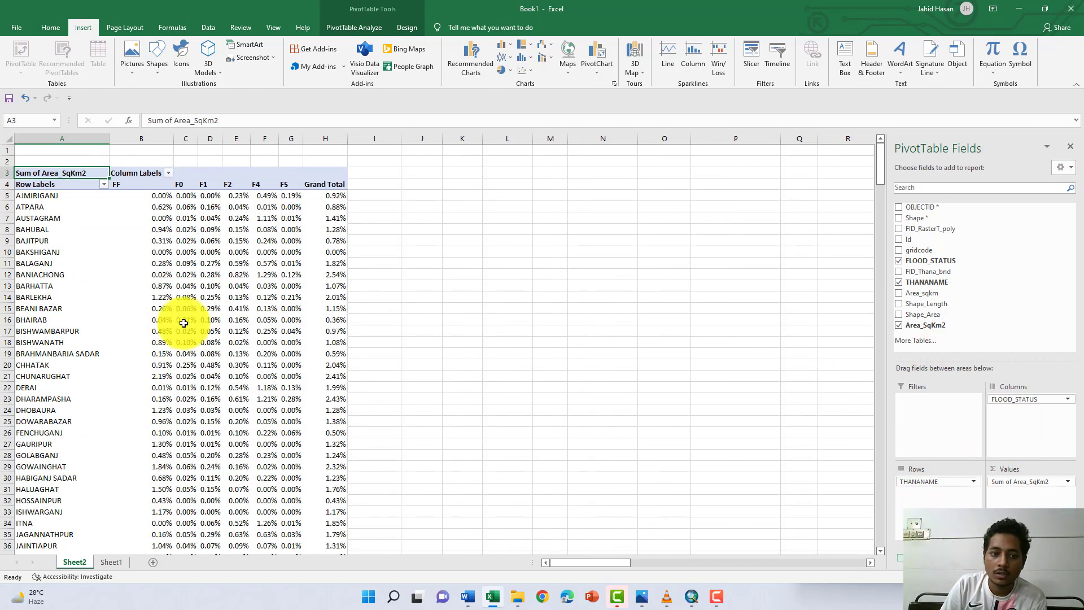
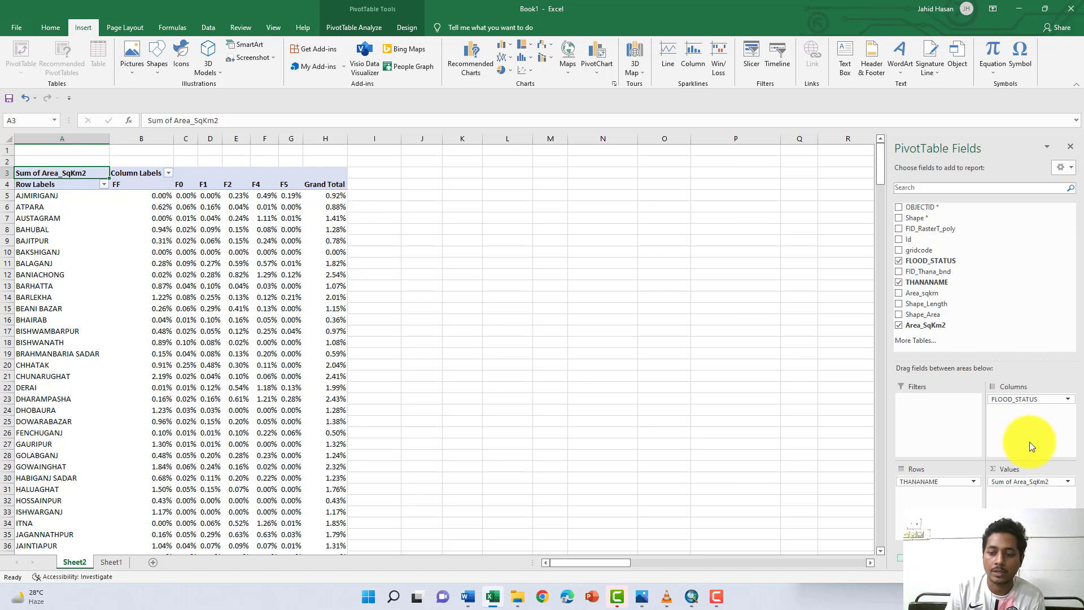
- Show the summed Area_SqKm2 values in the PivotTable as % of Row Total
{"action": "left_click", "coordinate": [1038, 481]}
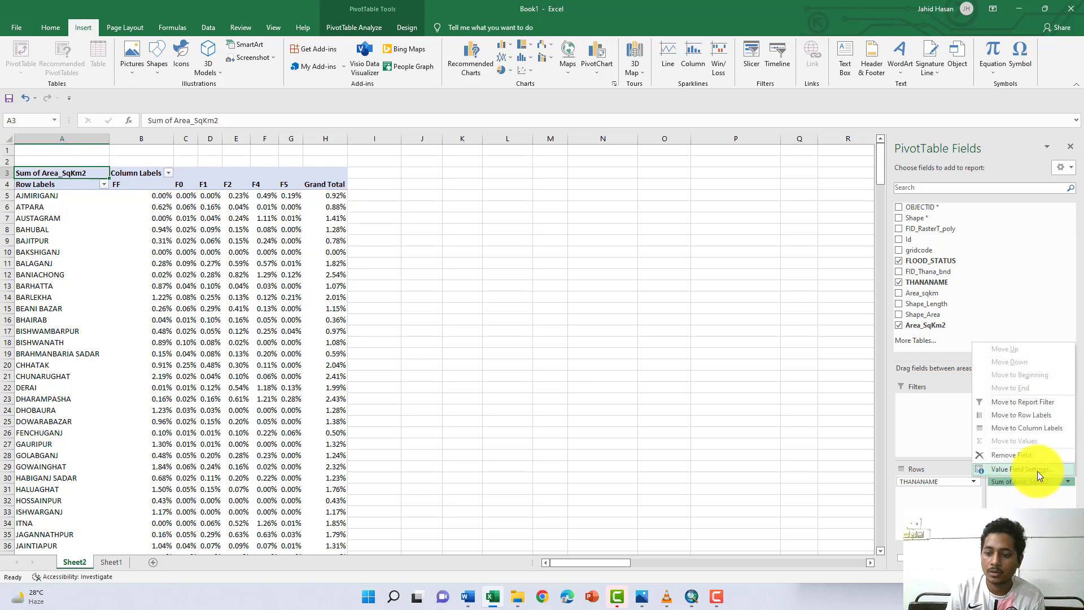
{"action": "left_click", "coordinate": [1038, 470]}
{"action": "left_click", "coordinate": [601, 192]}
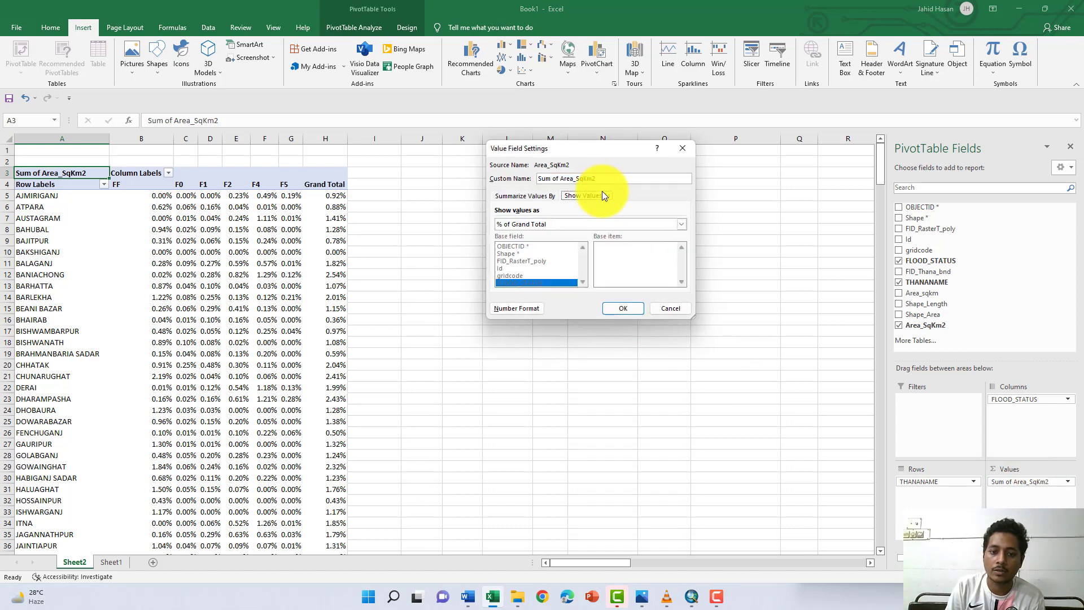
{"action": "left_click", "coordinate": [565, 222]}
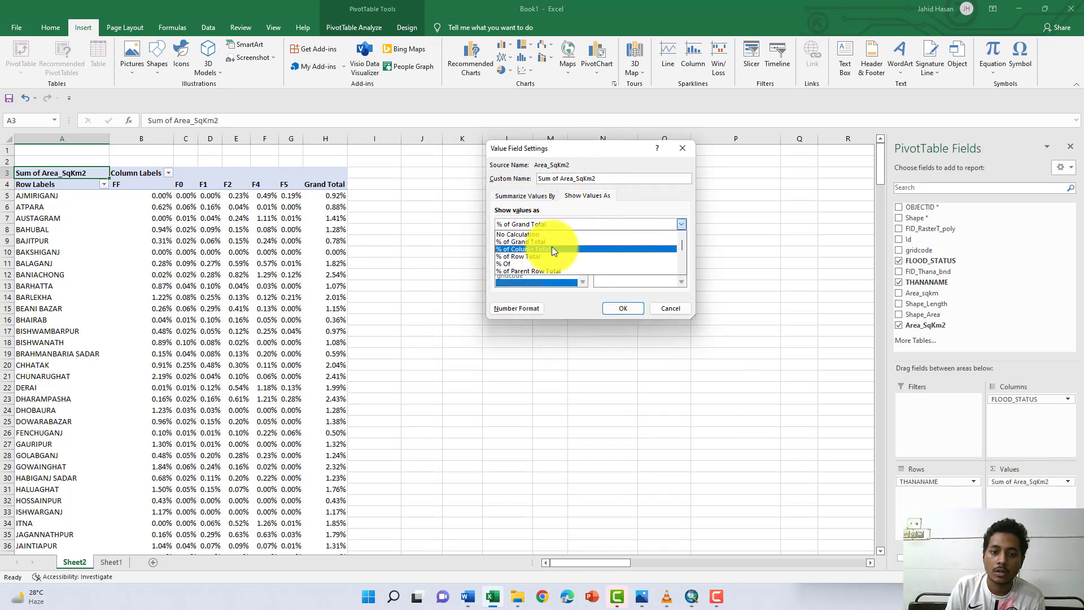
{"action": "left_click", "coordinate": [547, 252]}
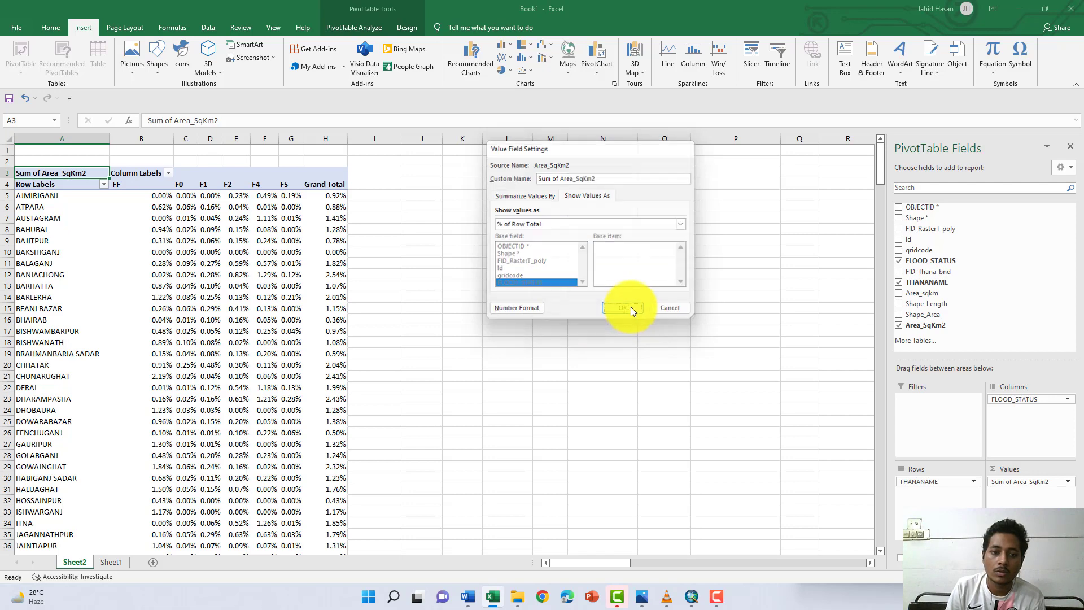
{"action": "left_click", "coordinate": [624, 308]}
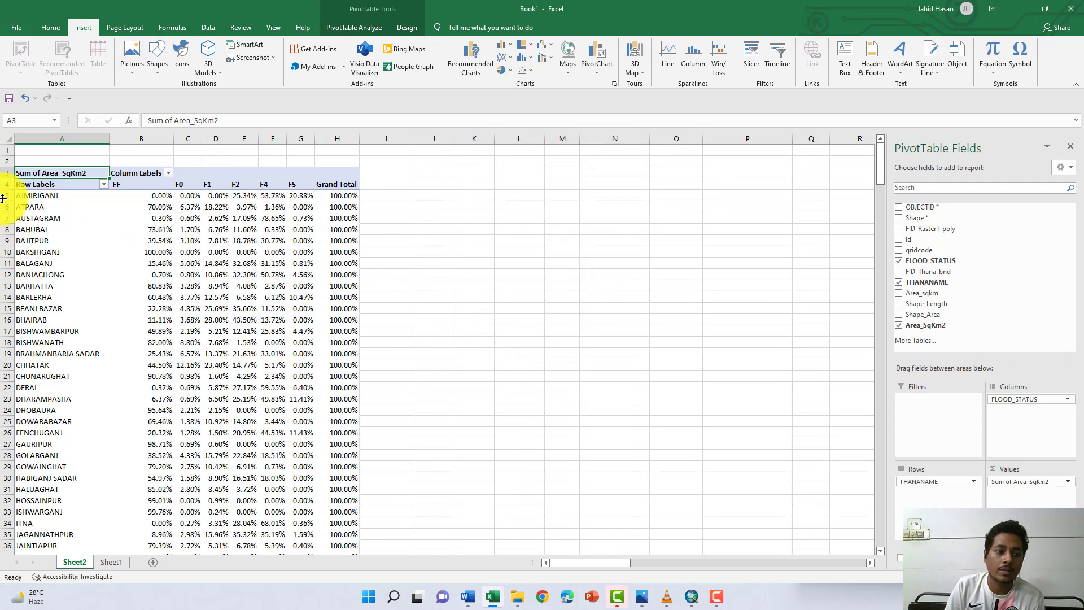
{"action": "left_click", "coordinate": [349, 195]}
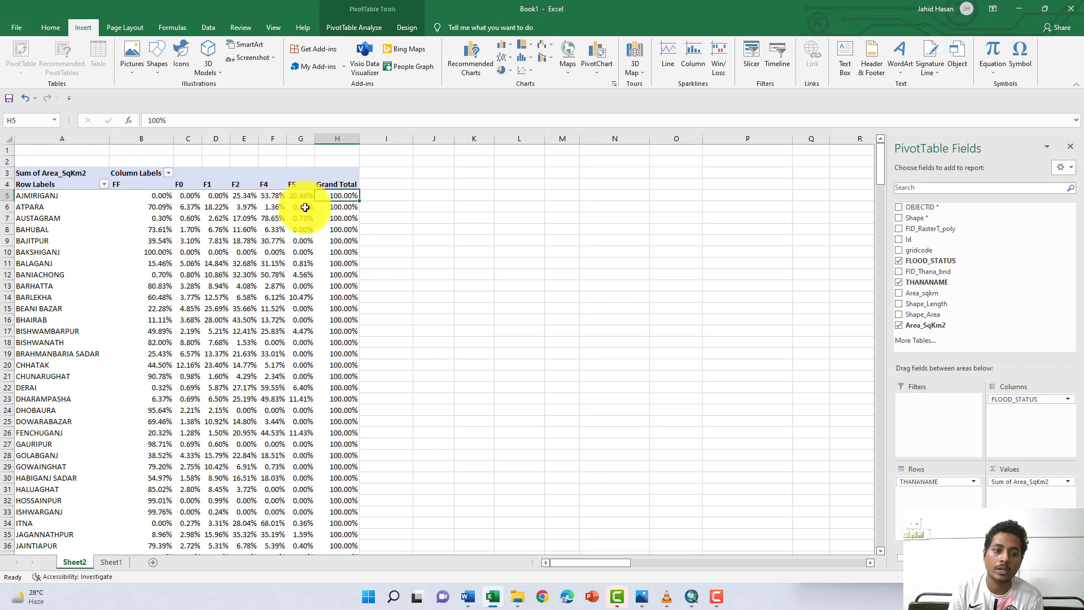
{"action": "mouse_move", "coordinate": [305, 207]}
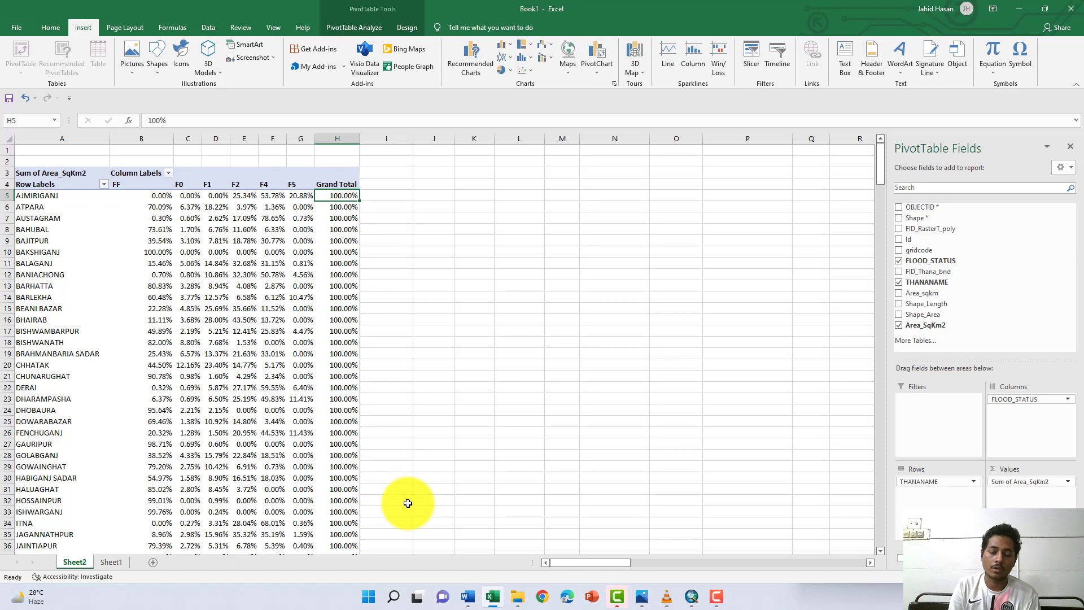
- Switch to the Word project brief, read task 4 about settlements under flood categories, and return to ArcMap
{"action": "left_click", "coordinate": [466, 595]}
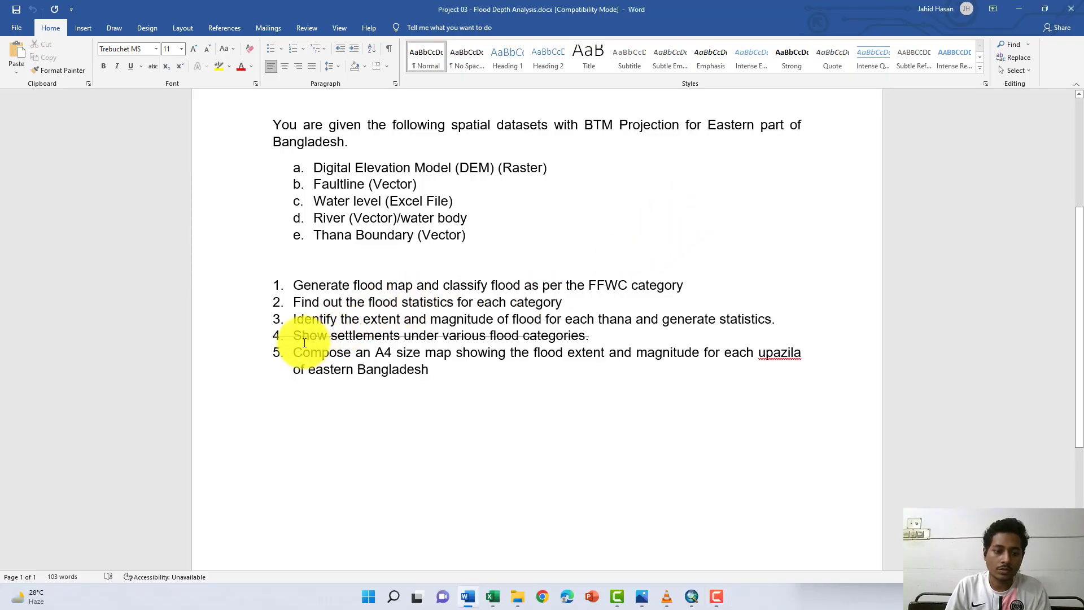
{"action": "left_click_drag", "start_coordinate": [293, 335], "coordinate": [584, 337]}
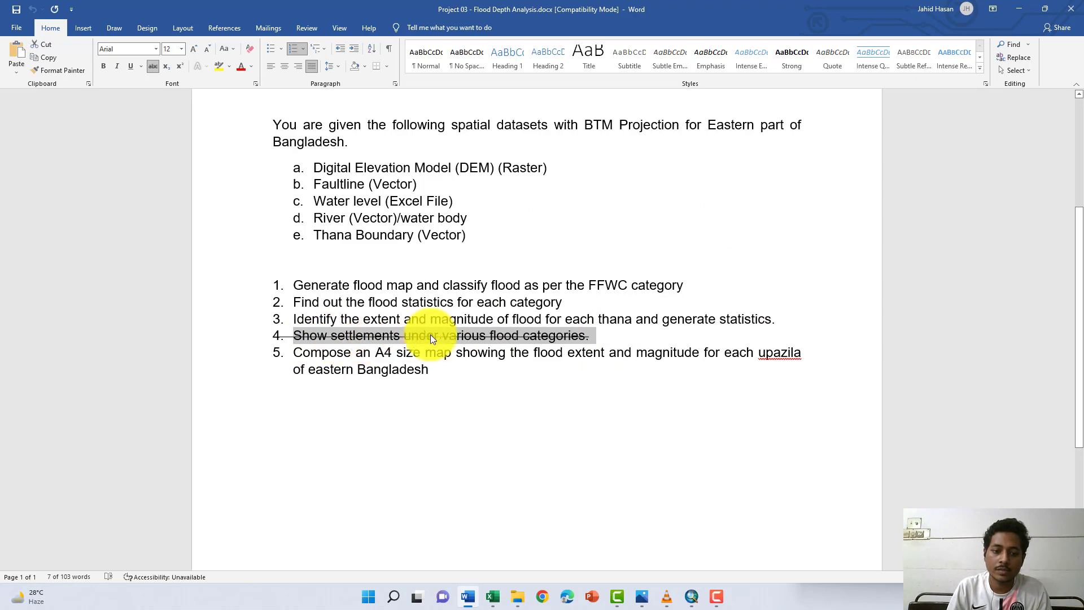
{"action": "left_click", "coordinate": [1018, 8]}
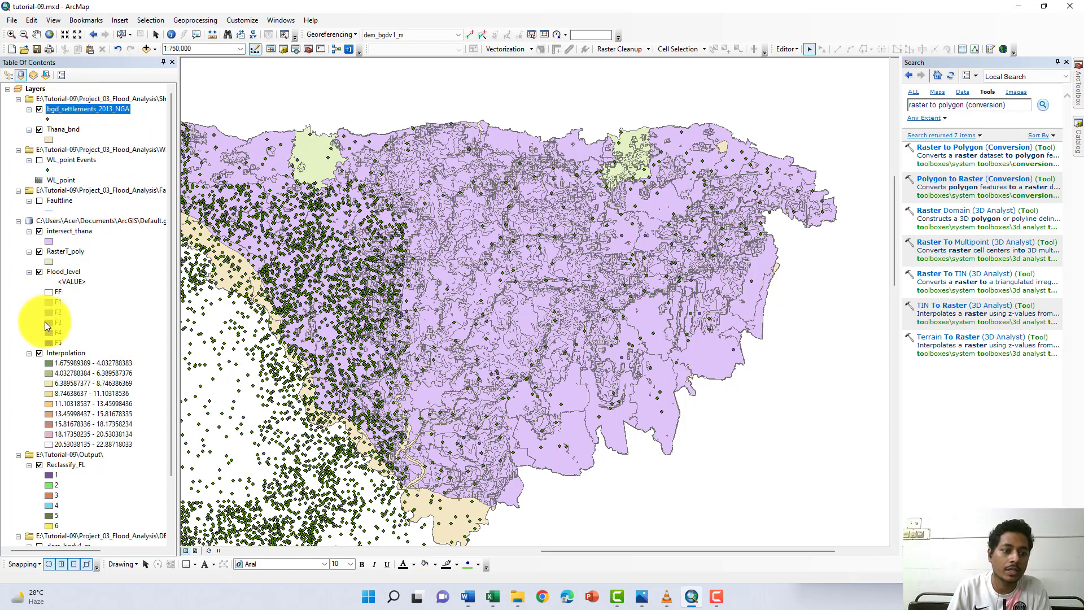
{"action": "left_click", "coordinate": [38, 253]}
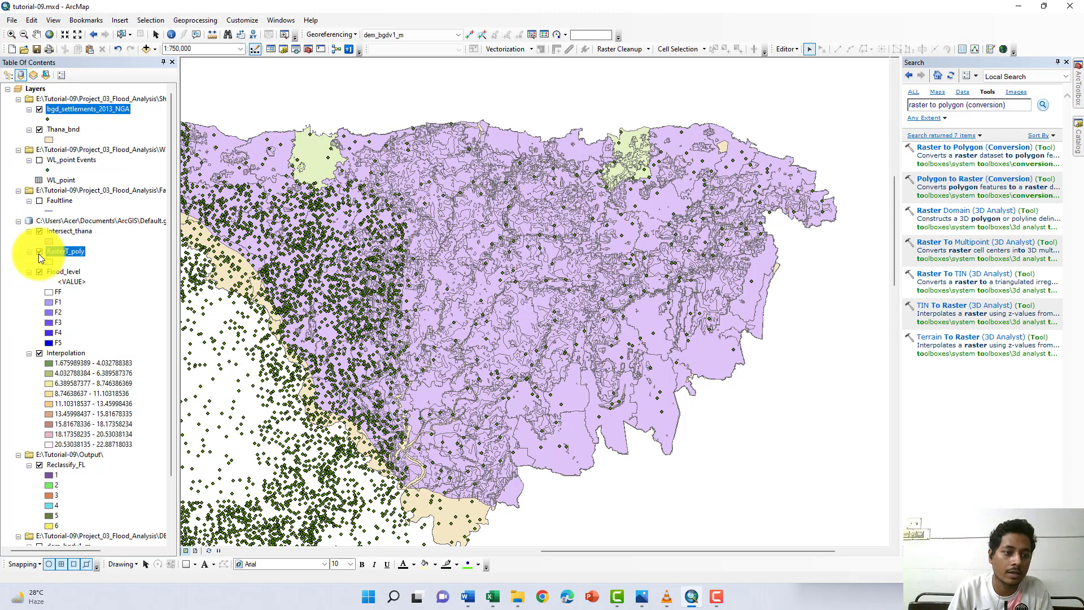
{"action": "right_click", "coordinate": [38, 253]}
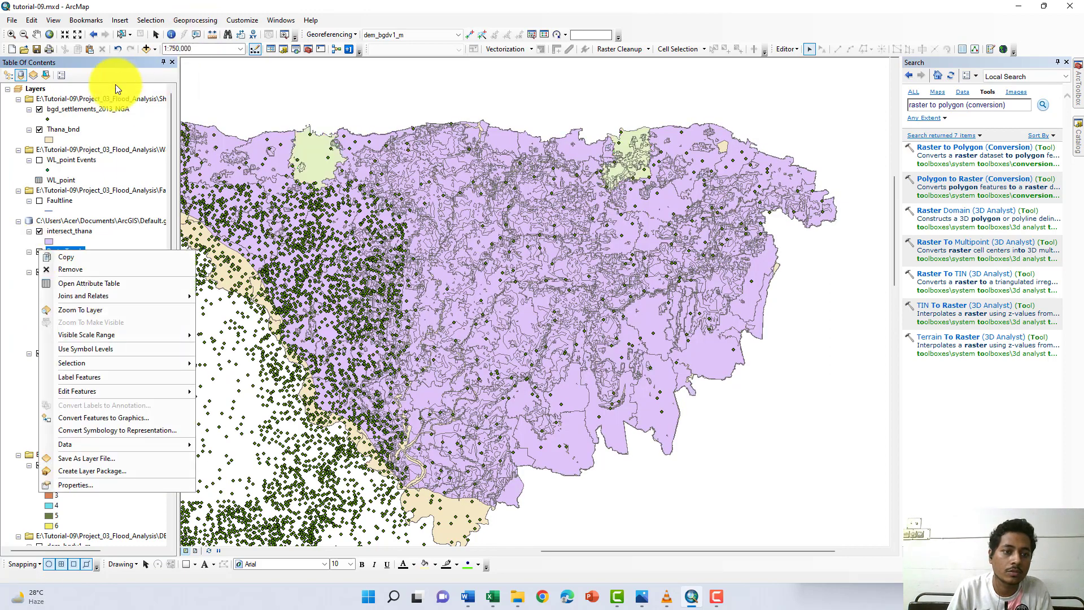
{"action": "left_click", "coordinate": [252, 85]}
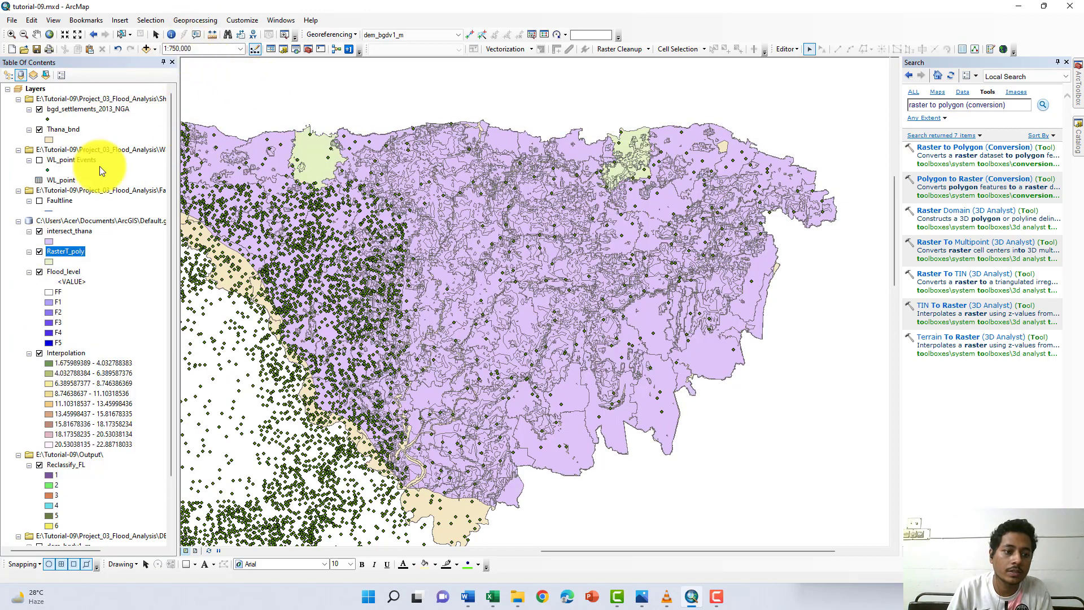
- Intersect the bgd_settlements_2013_NGA points with the RasterT_poly polygons, keeping the default output and attribute options
{"action": "left_click", "coordinate": [192, 21]}
{"action": "left_click", "coordinate": [206, 62]}
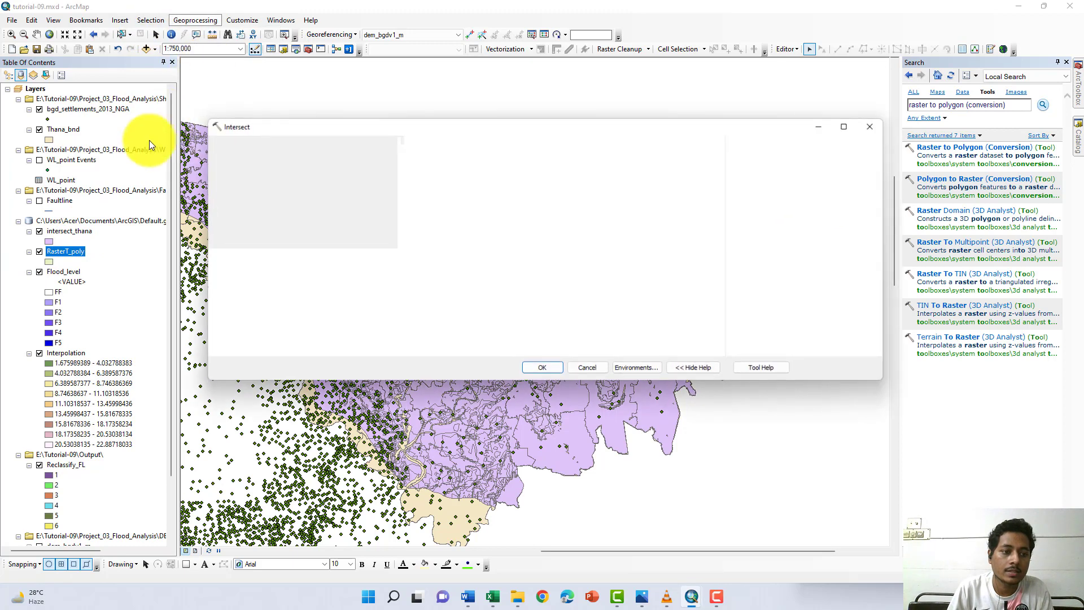
{"action": "left_click_drag", "start_coordinate": [67, 108], "coordinate": [251, 169]}
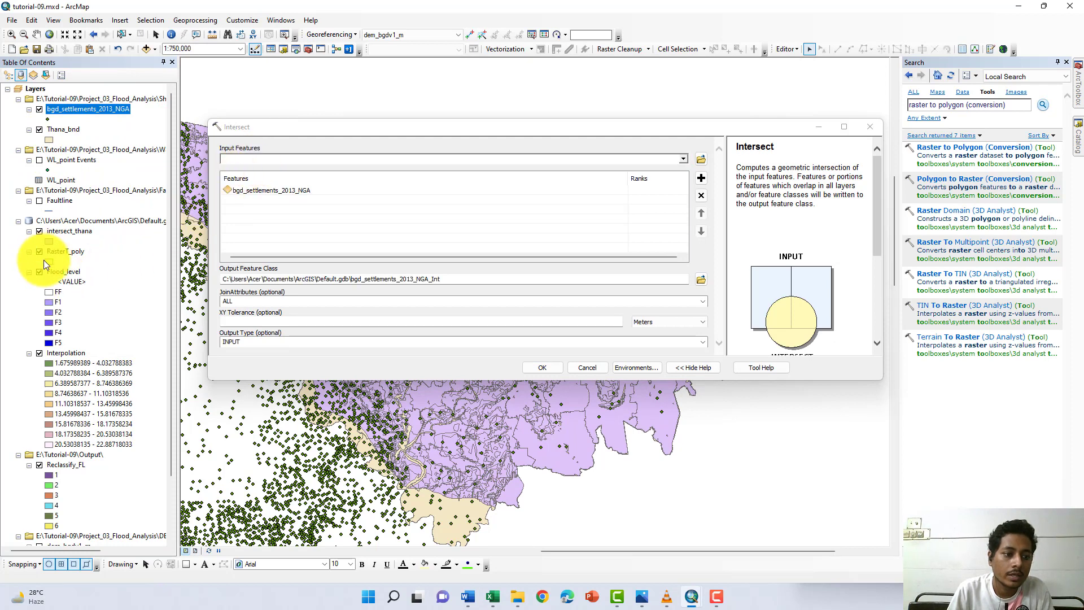
{"action": "left_click_drag", "start_coordinate": [69, 253], "coordinate": [289, 164]}
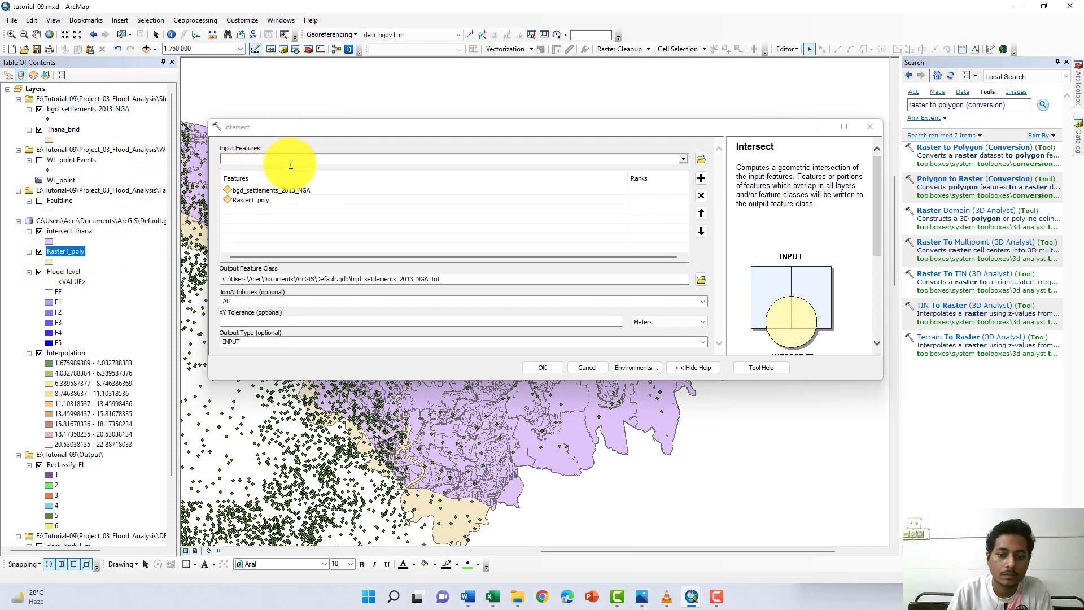
{"action": "left_click", "coordinate": [536, 368]}
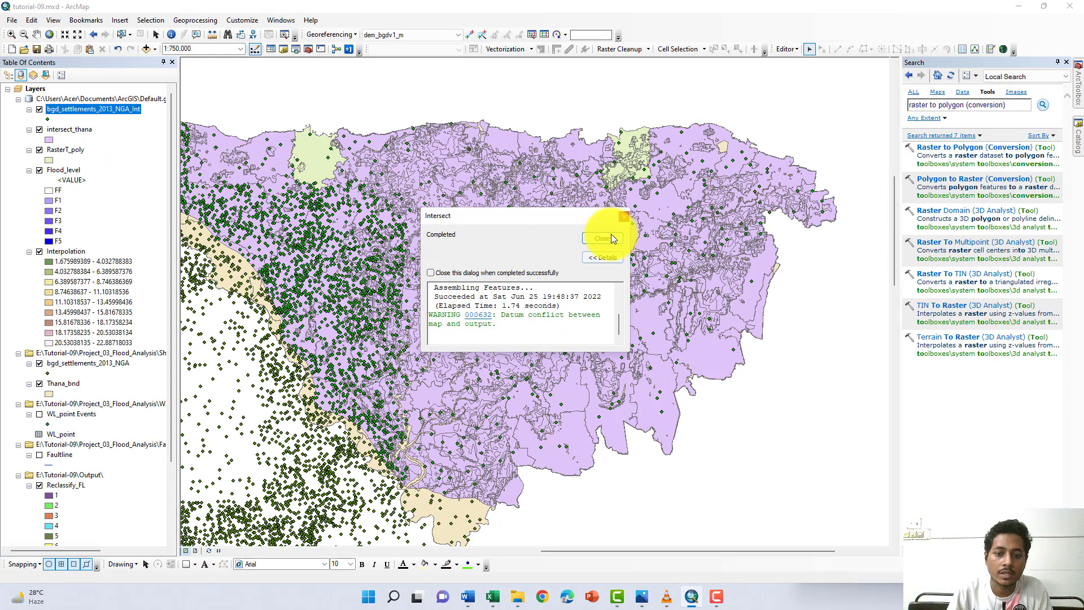
{"action": "left_click", "coordinate": [610, 237]}
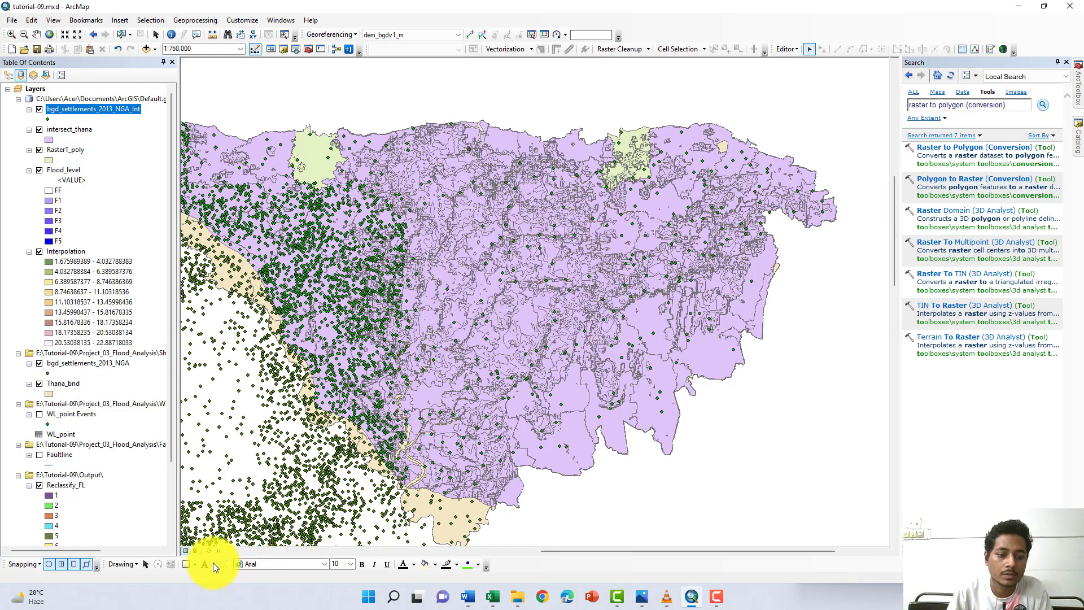
- Rename the intersected settlements layer as Selltlement_flood
{"action": "right_click", "coordinate": [96, 110]}
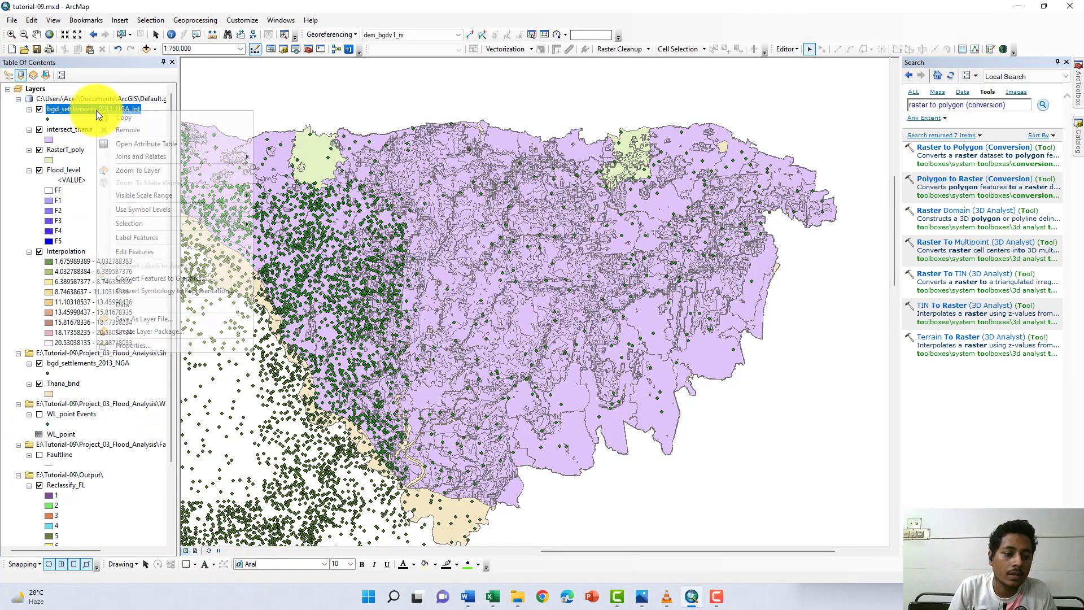
{"action": "left_click", "coordinate": [139, 342]}
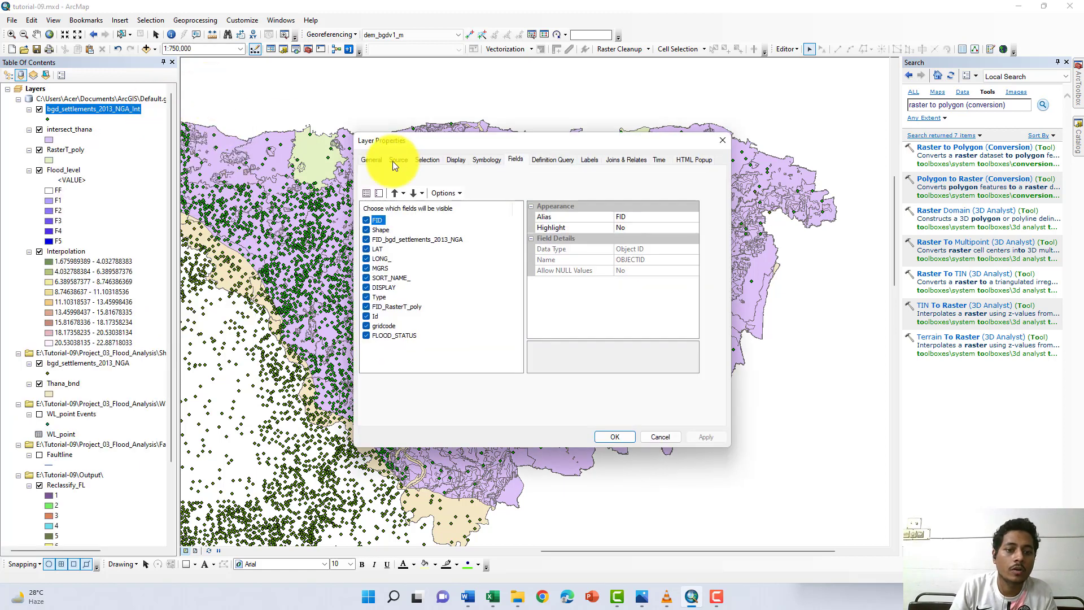
{"action": "left_click", "coordinate": [367, 160]}
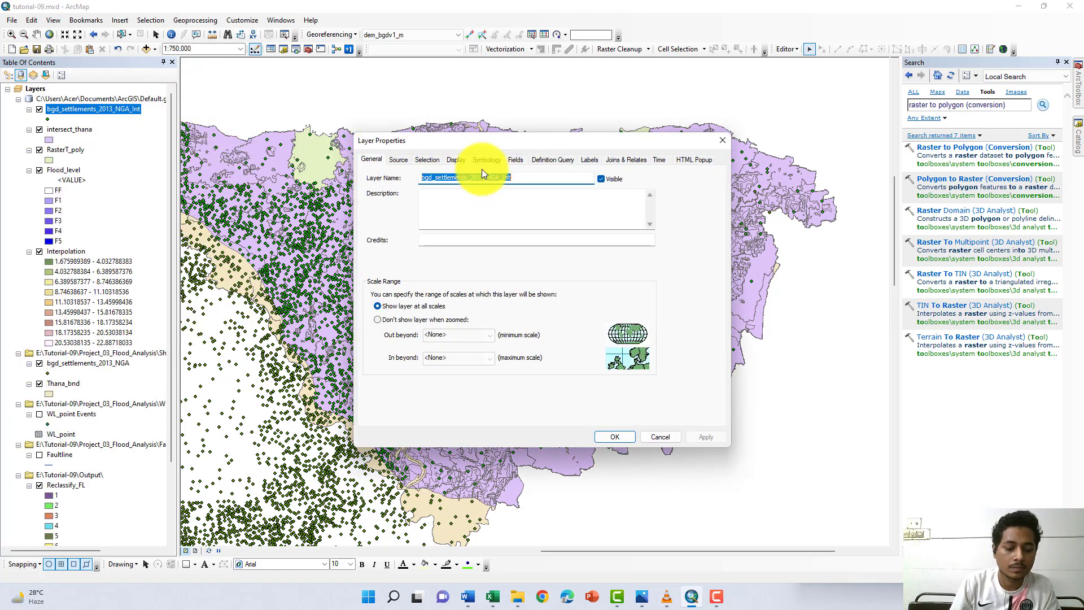
{"action": "type", "text": "Sellt"}
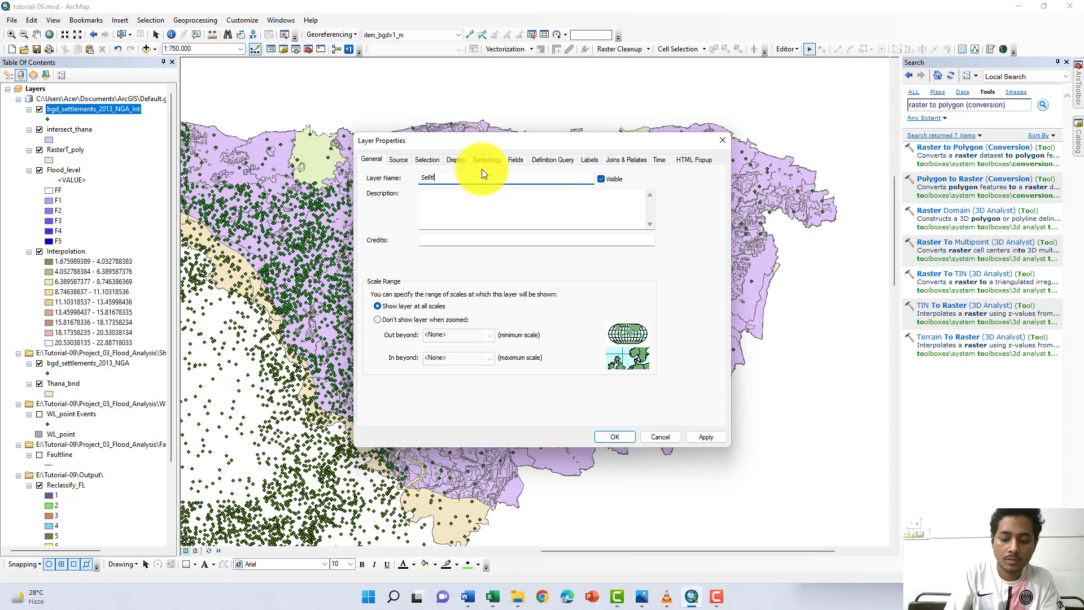
{"action": "type", "text": "lement_flood"}
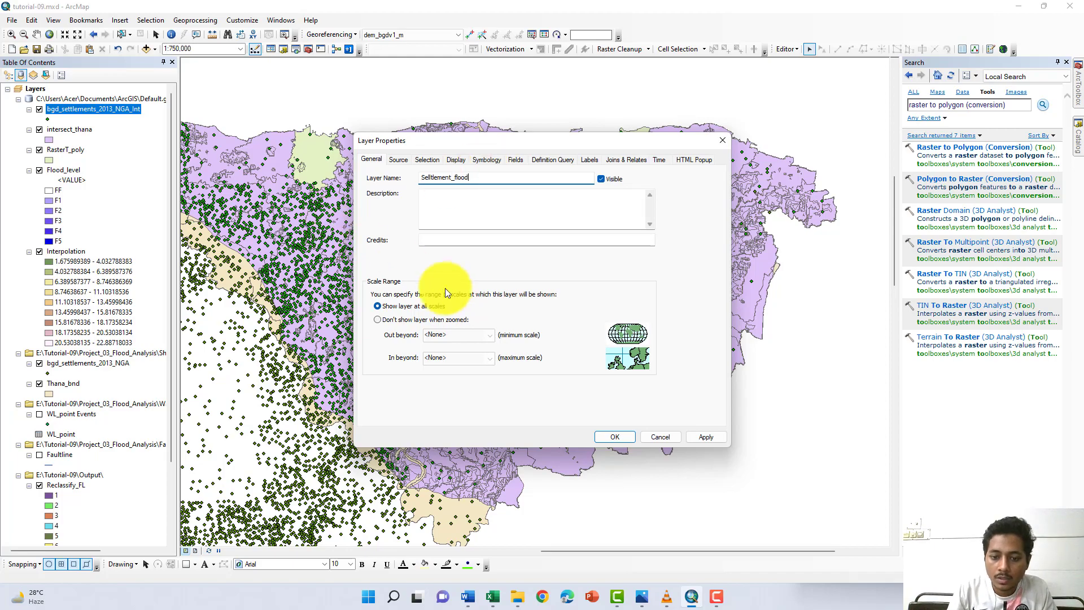
{"action": "left_click", "coordinate": [630, 436]}
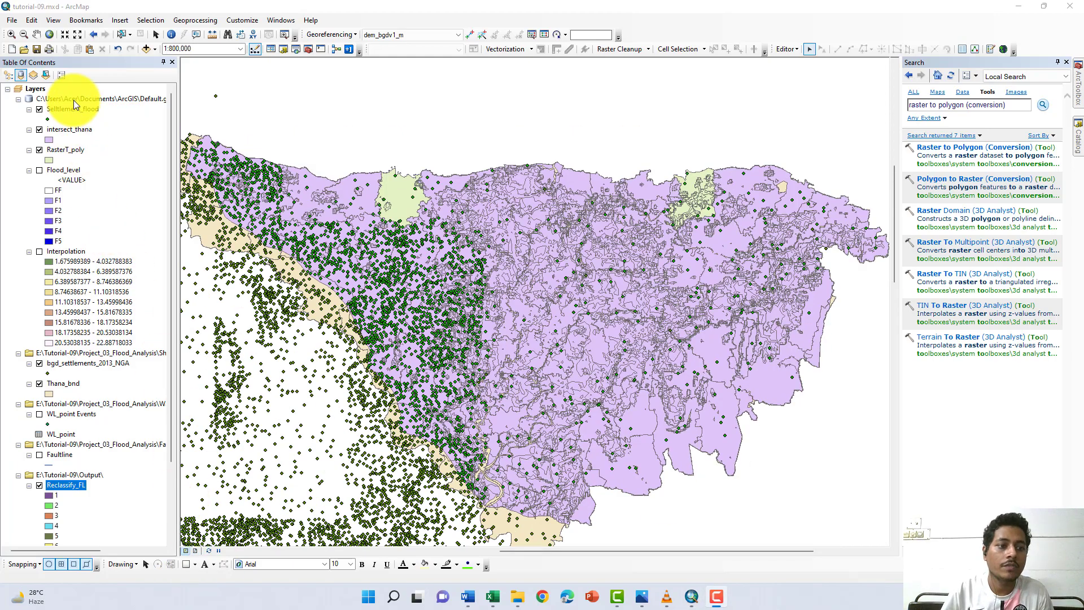
- Open the attribute table of the Selltlement_flood layer and sort its records by FLOOD_STATUS in ascending order
{"action": "right_click", "coordinate": [74, 111]}
{"action": "left_click", "coordinate": [91, 143]}
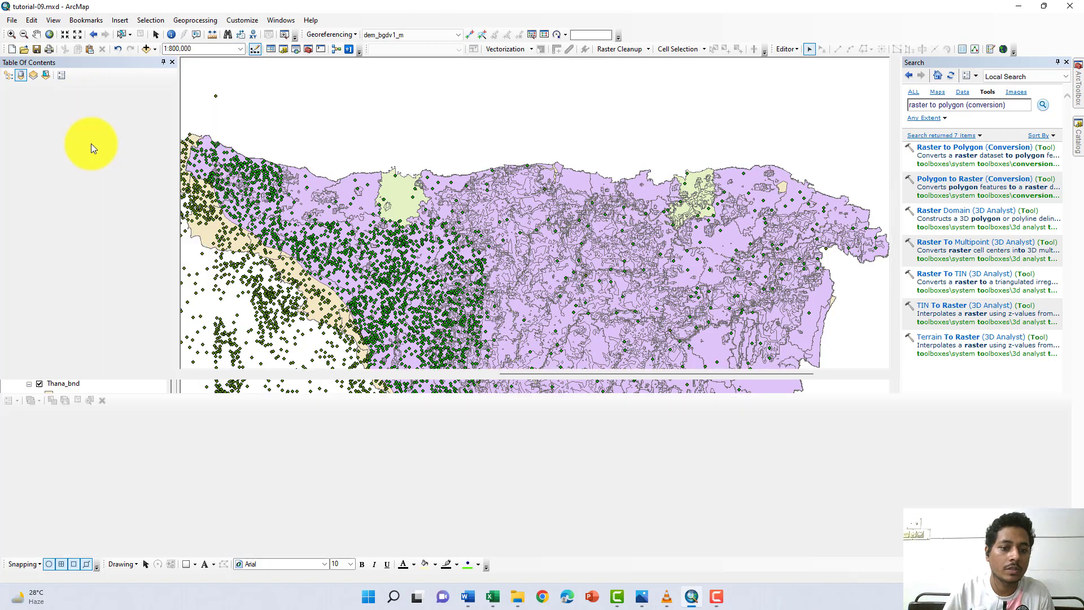
{"action": "scroll", "coordinate": [303, 477], "scroll_direction": "down", "scroll_amount": 1}
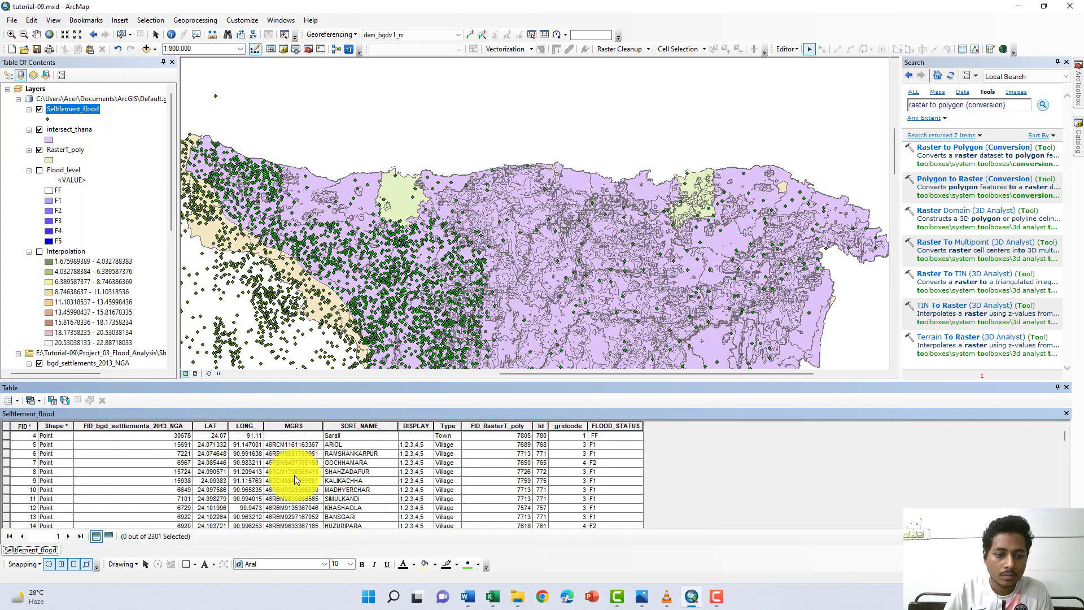
{"action": "scroll", "coordinate": [293, 478], "scroll_direction": "up", "scroll_amount": 1}
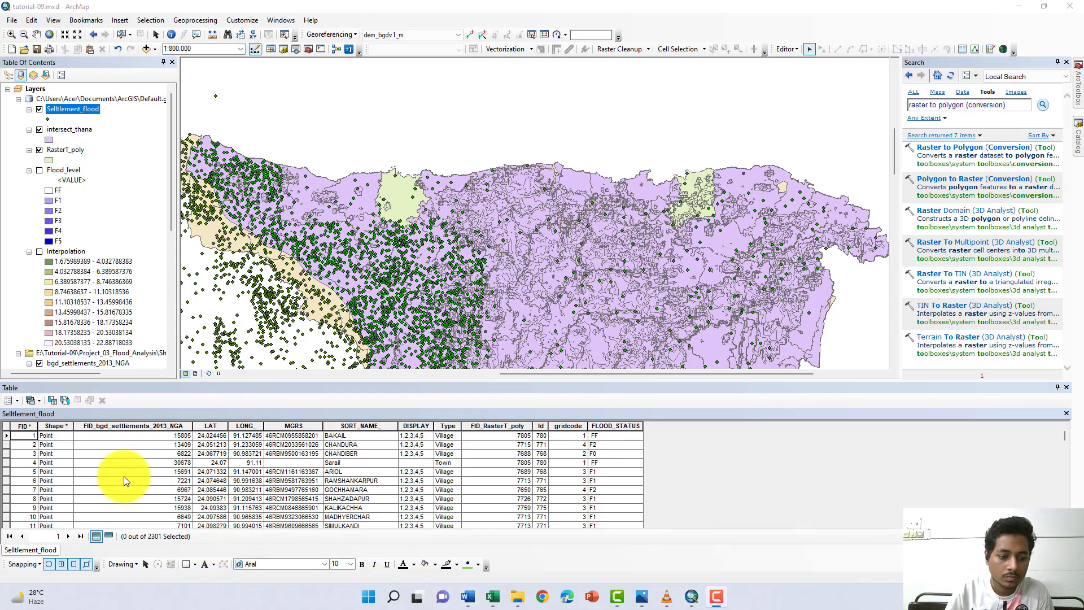
{"action": "left_click", "coordinate": [122, 428]}
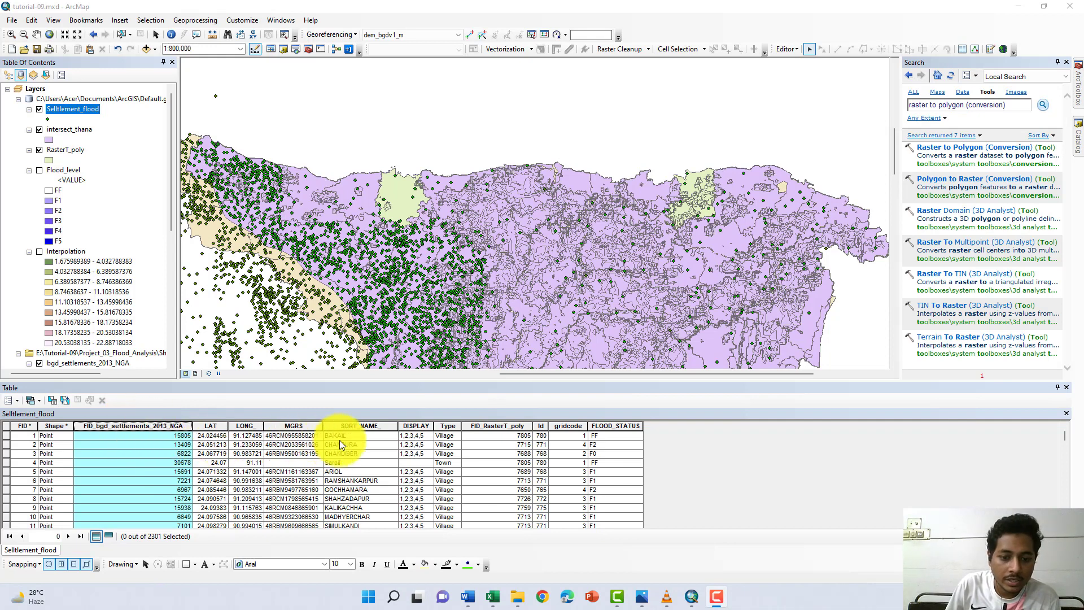
{"action": "left_click", "coordinate": [602, 428]}
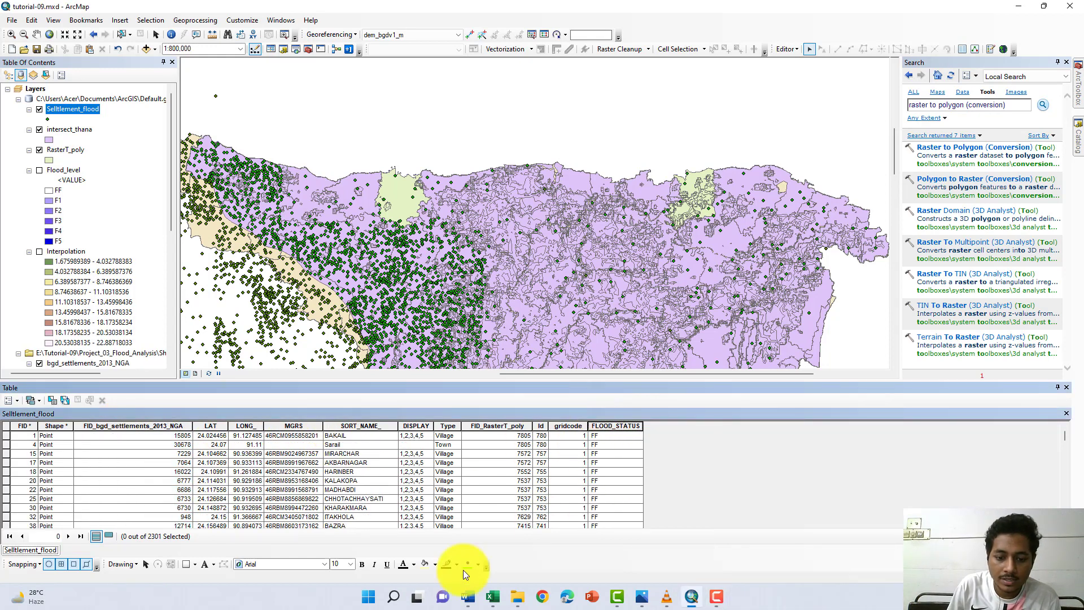
- Recheck the wording of the settlements task in the Word project brief and return to the ArcMap attribute table
{"action": "left_click", "coordinate": [466, 596]}
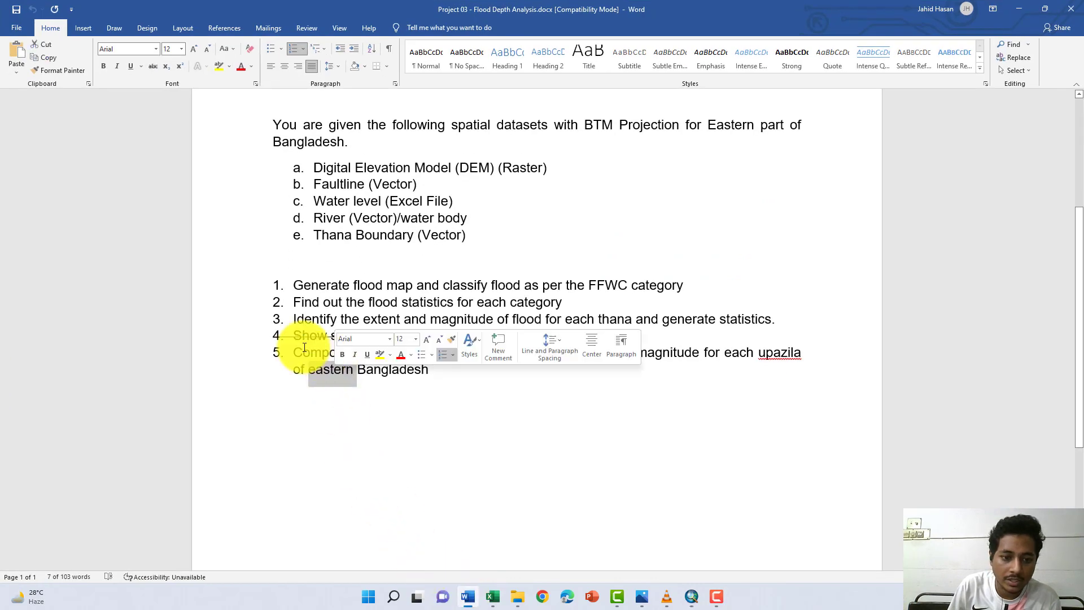
{"action": "left_click", "coordinate": [285, 335]}
{"action": "left_click_drag", "start_coordinate": [427, 337], "coordinate": [586, 336]}
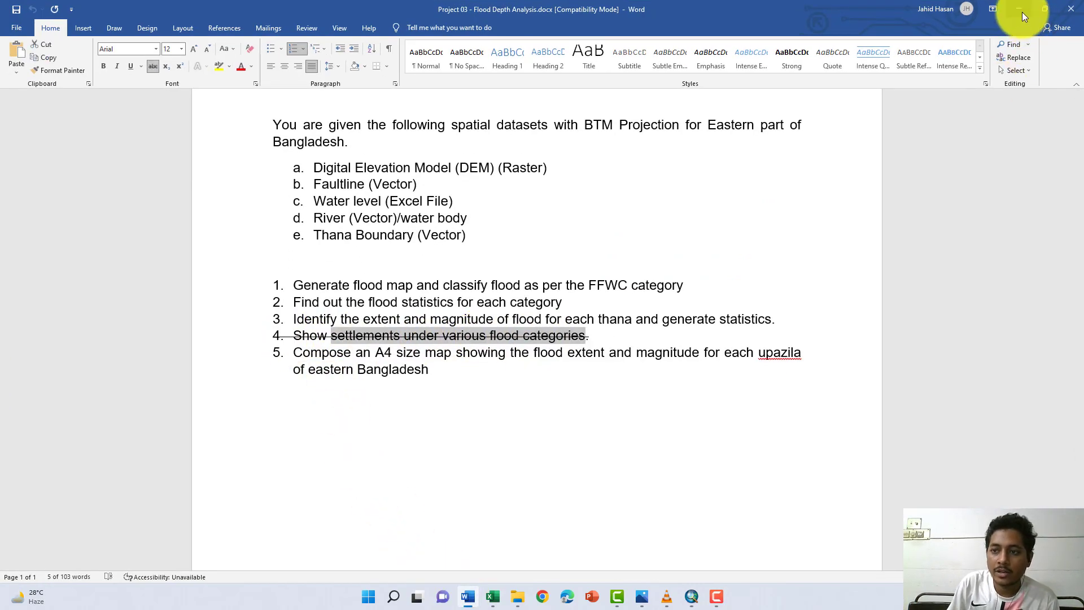
{"action": "left_click", "coordinate": [1020, 10]}
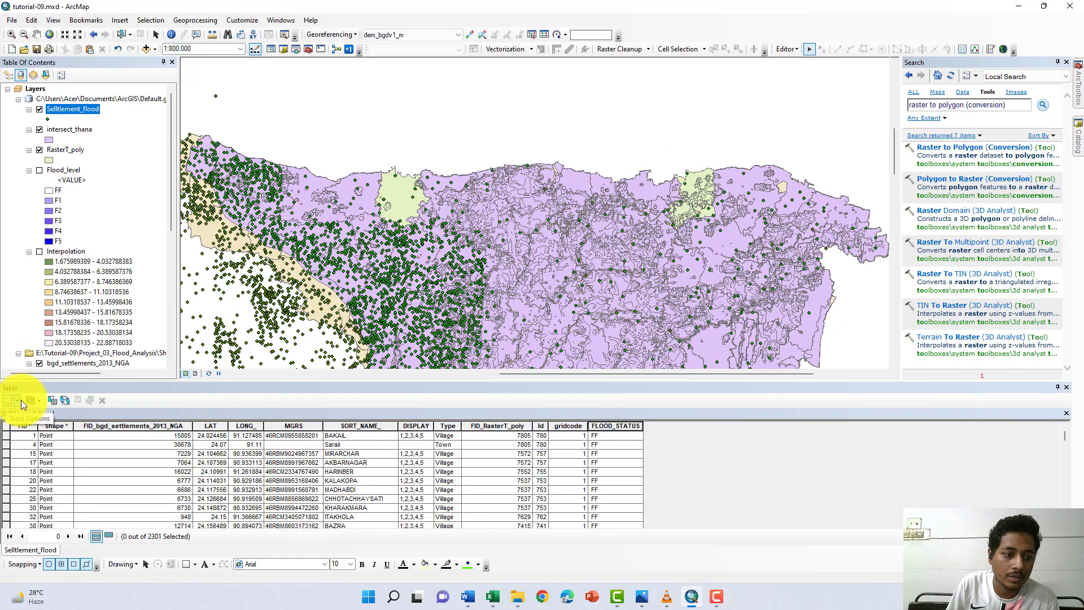
- Copy all records of the Selltlement_flood attribute table and paste them into a new sheet of the Excel workbook Book1
{"action": "left_click", "coordinate": [19, 400]}
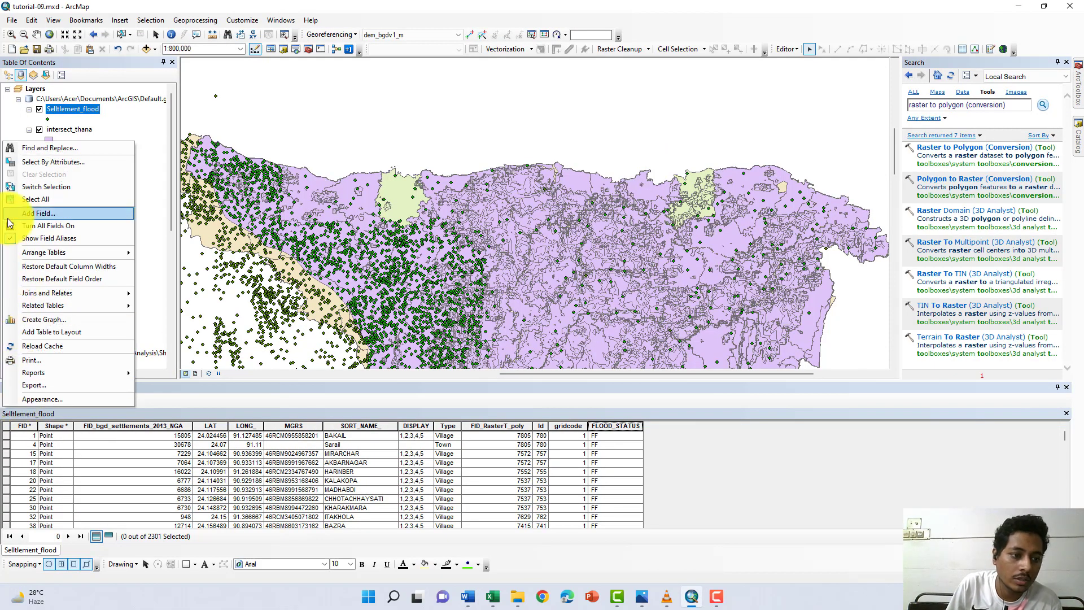
{"action": "left_click", "coordinate": [26, 199]}
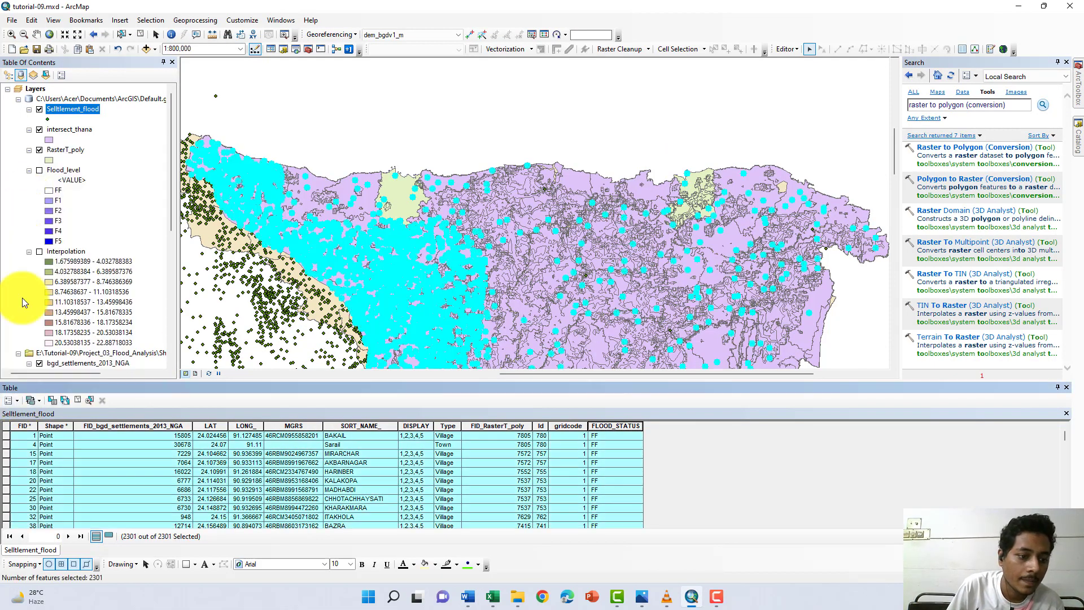
{"action": "right_click", "coordinate": [6, 447]}
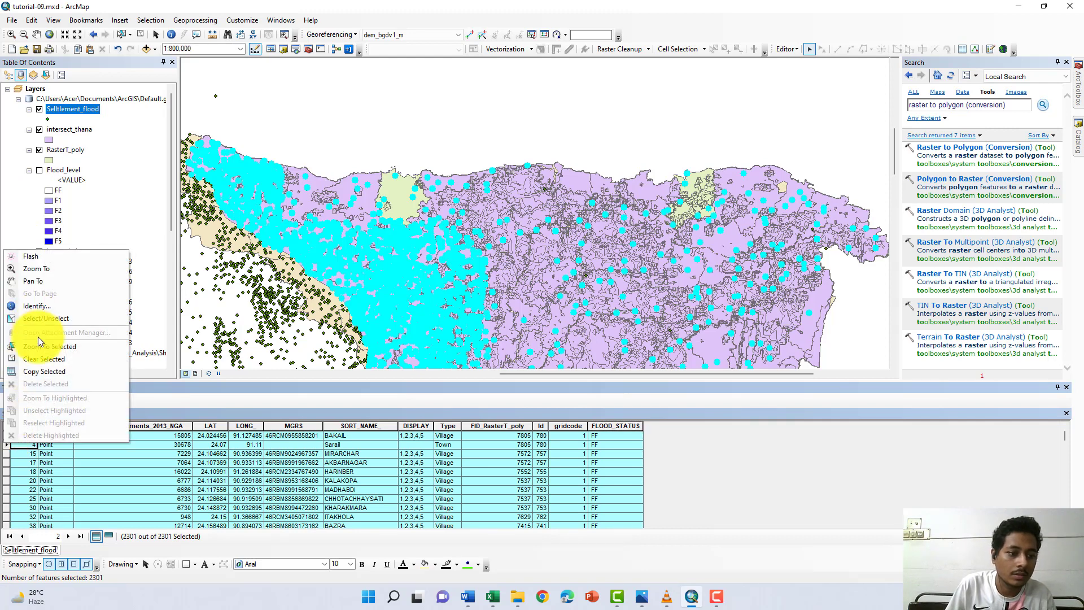
{"action": "left_click", "coordinate": [30, 369]}
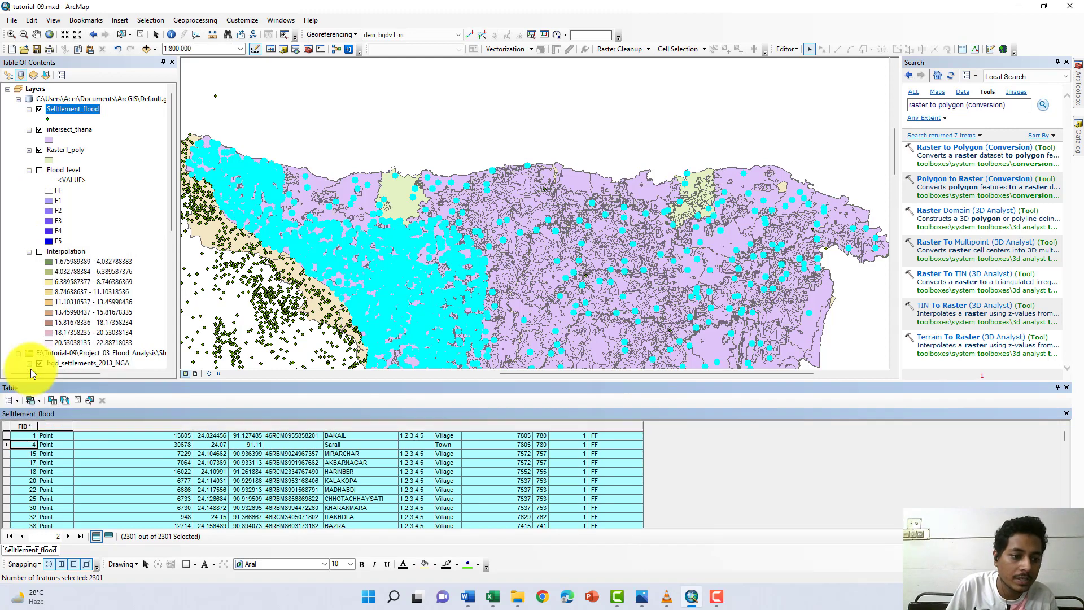
{"action": "left_click", "coordinate": [494, 603]}
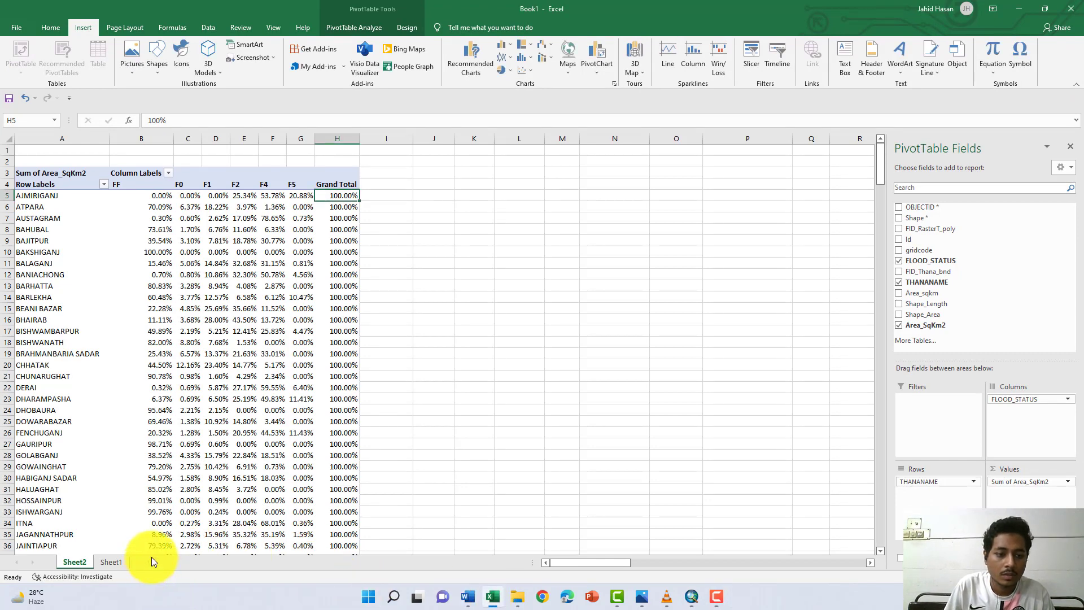
{"action": "left_click", "coordinate": [182, 562]}
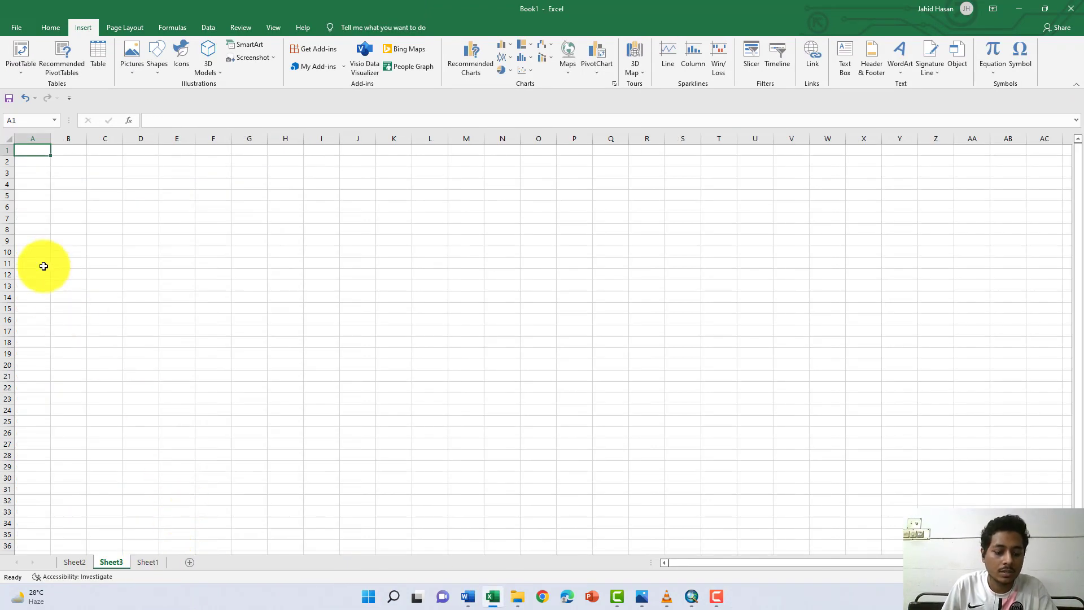
{"action": "key", "text": "ctrl+v"}
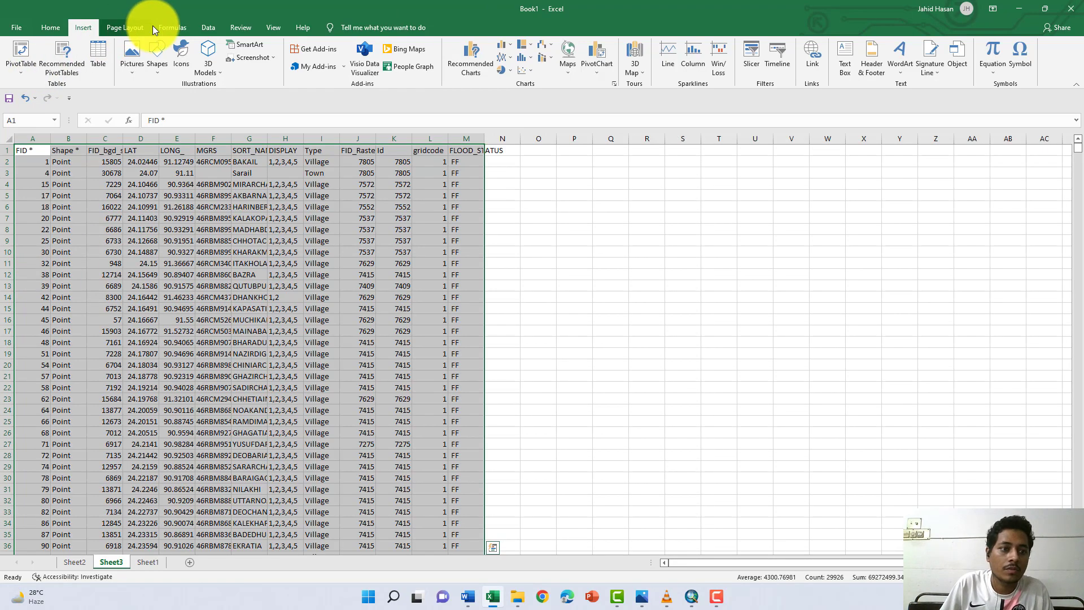
- Create a PivotTable on a new worksheet with FLOOD_STATUS as rows and the sum of FID_bgd_settlements_2013_NGA as values, and check its FF and F5 rows
{"action": "left_click", "coordinate": [26, 51]}
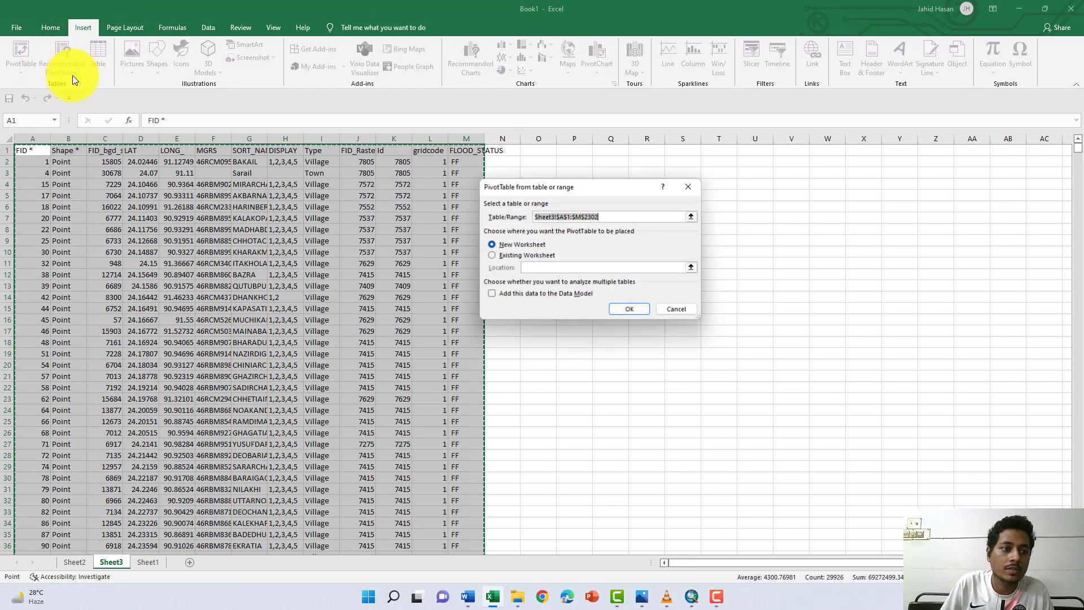
{"action": "left_click", "coordinate": [630, 311]}
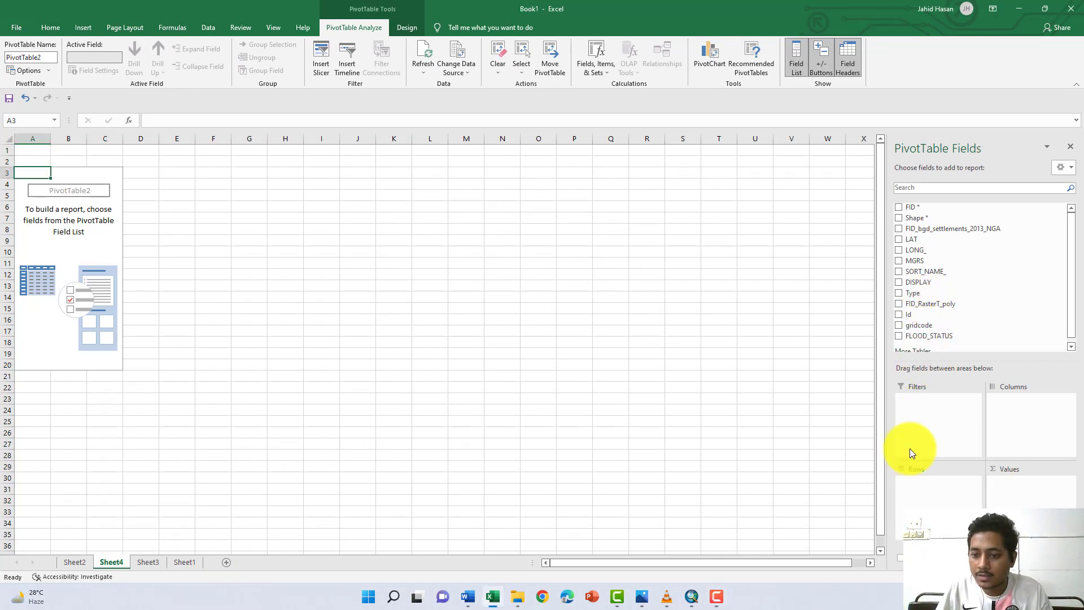
{"action": "left_click_drag", "start_coordinate": [926, 337], "coordinate": [937, 497]}
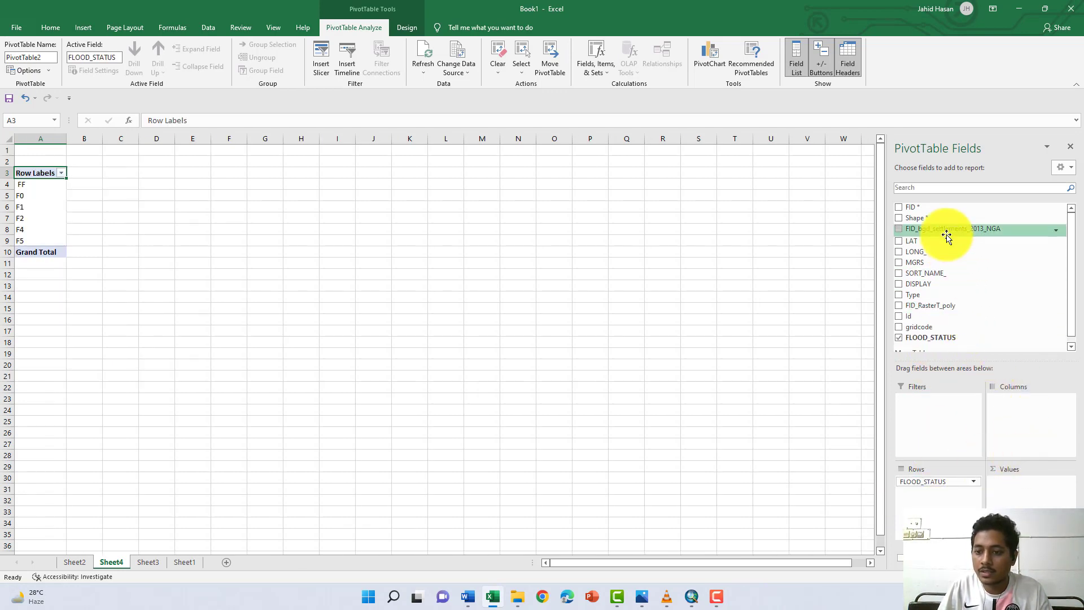
{"action": "left_click_drag", "start_coordinate": [947, 236], "coordinate": [1039, 487]}
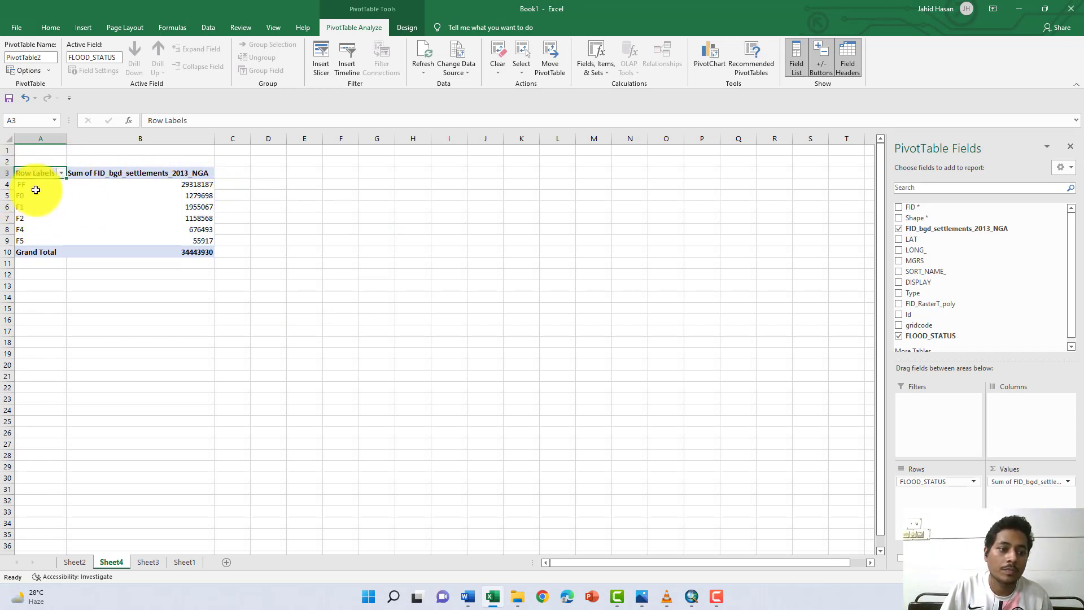
{"action": "left_click", "coordinate": [5, 183]}
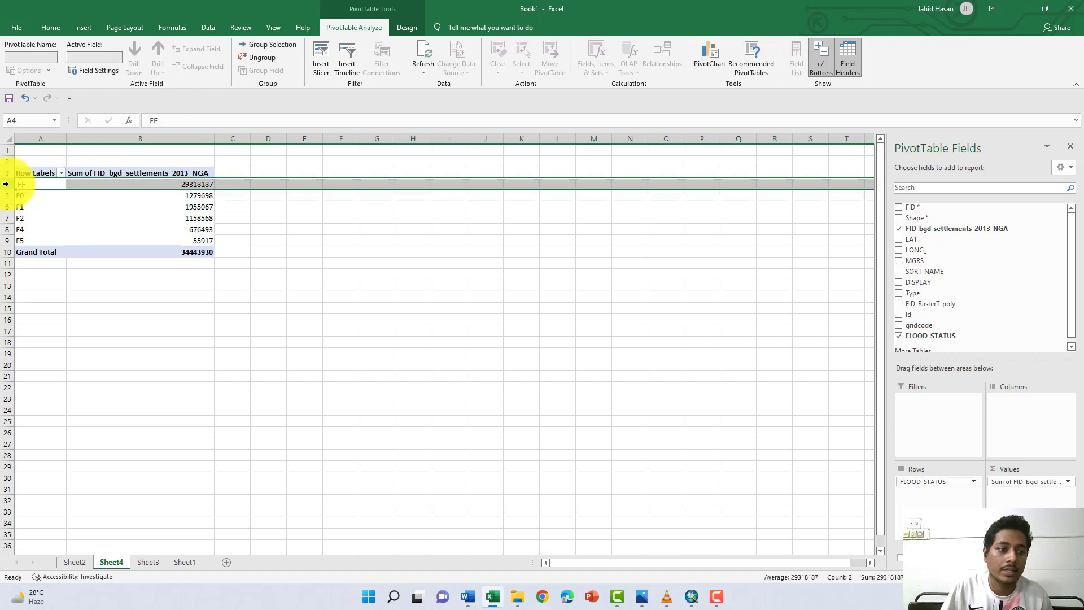
{"action": "left_click", "coordinate": [4, 240]}
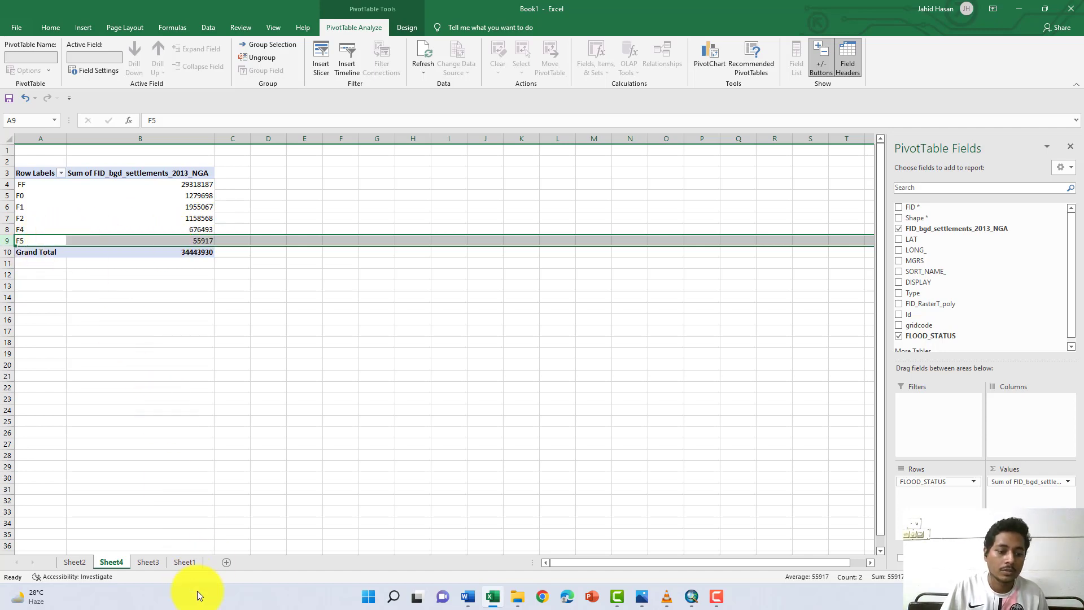
- Review the settlements task and the A4 map composition task in the Word project brief, and return to ArcMap
{"action": "key", "text": "alt+Tab"}
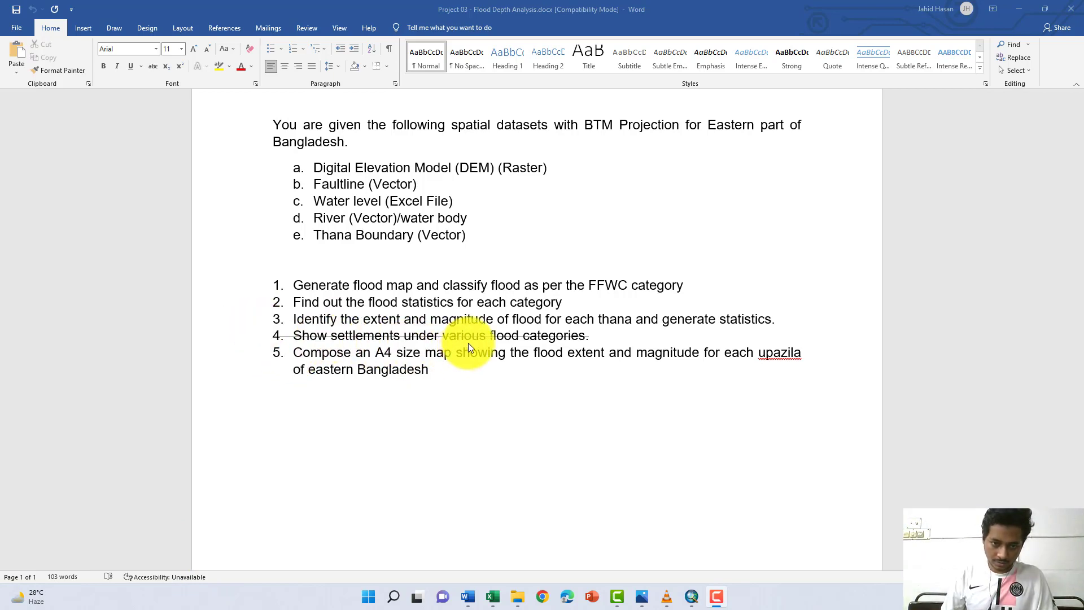
{"action": "double_click", "coordinate": [558, 334]}
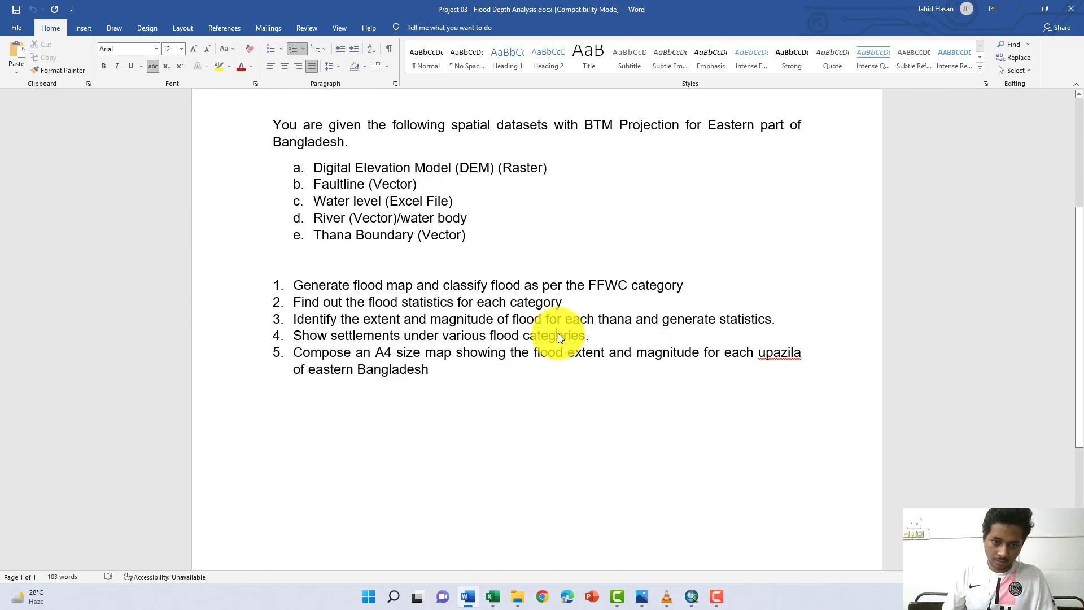
{"action": "triple_click", "coordinate": [333, 353]}
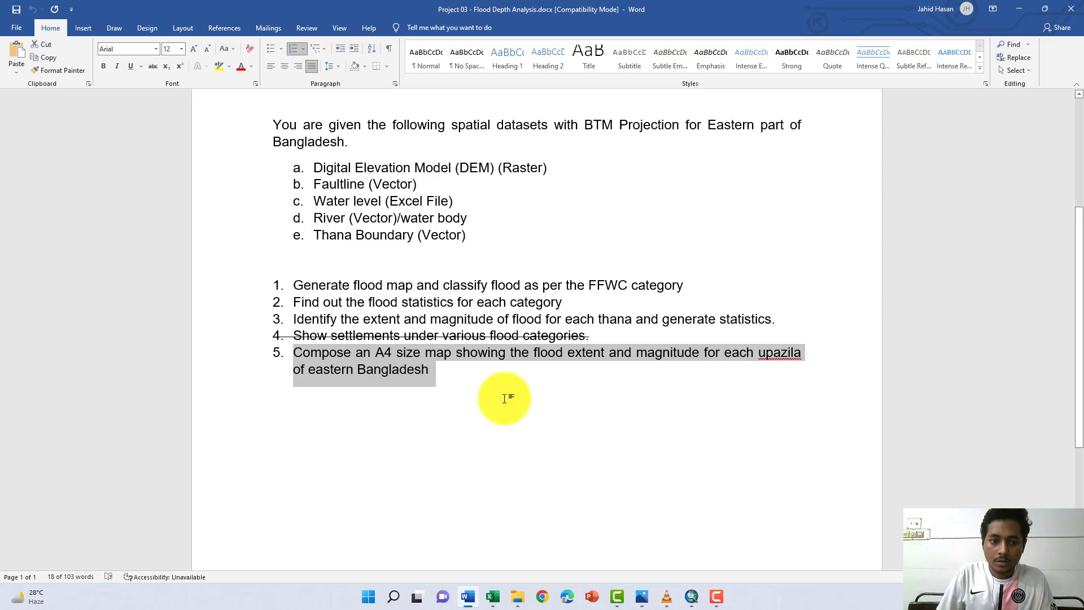
{"action": "left_click", "coordinate": [691, 596]}
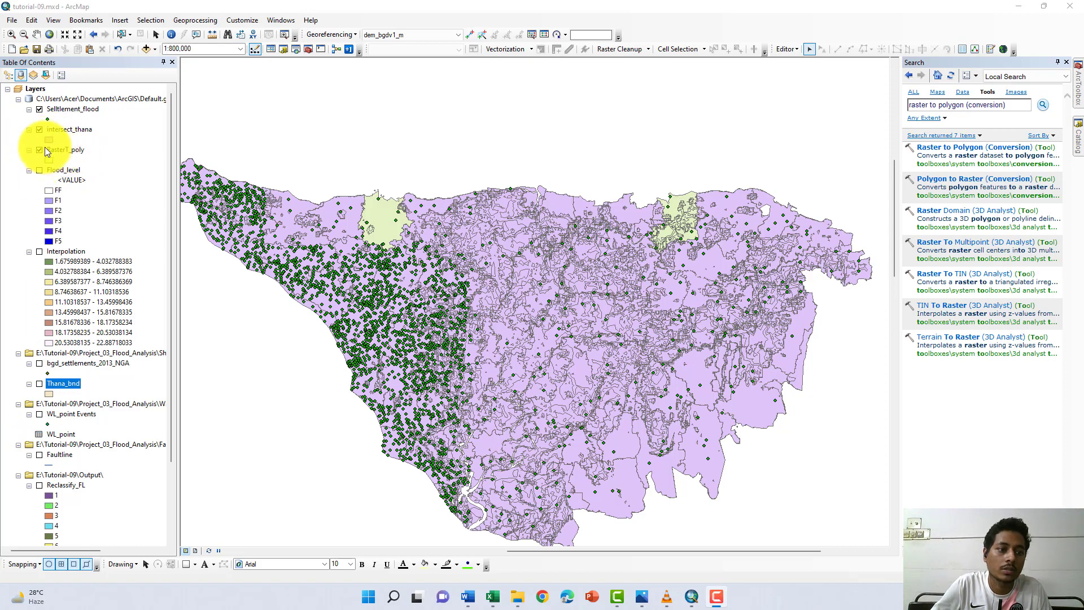
- Turn on the Thana_bnd layer and give it the Hollow symbol with a red outline
{"action": "scroll", "coordinate": [62, 179], "scroll_direction": "down", "scroll_amount": 2}
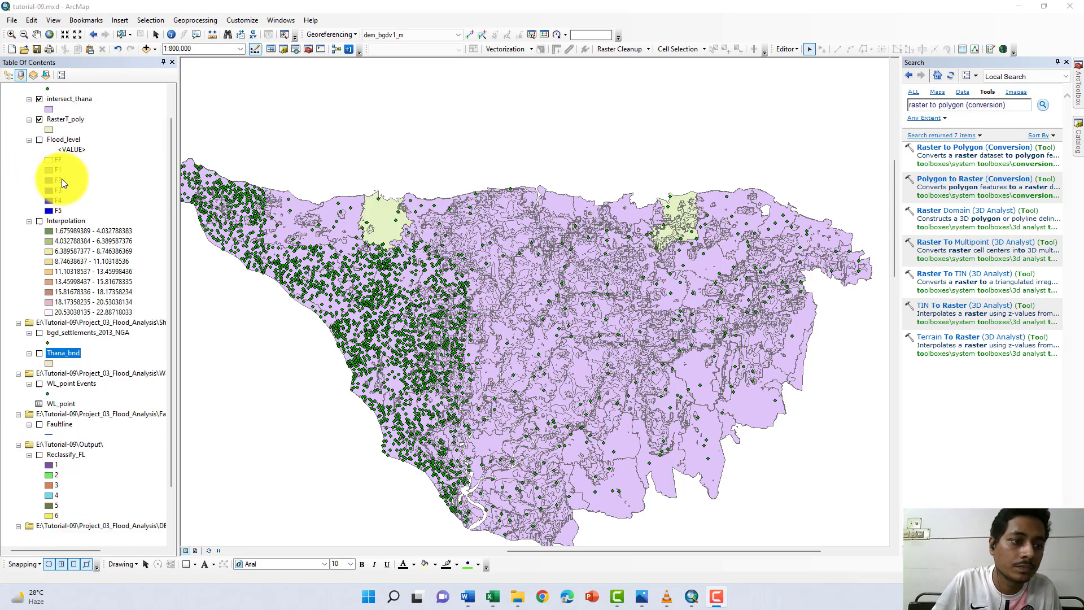
{"action": "left_click", "coordinate": [39, 323]}
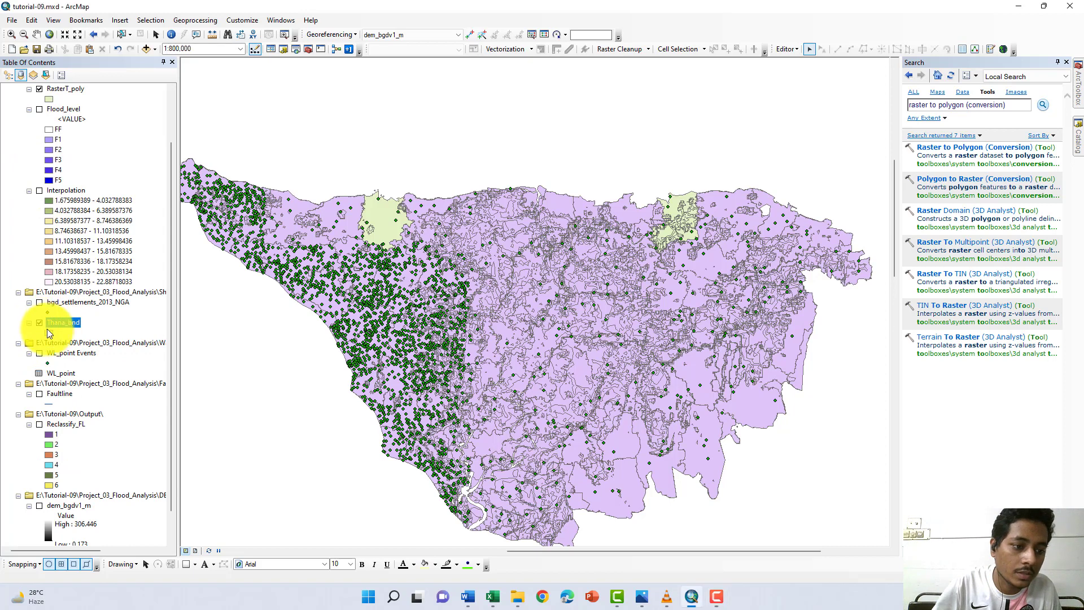
{"action": "left_click", "coordinate": [49, 333]}
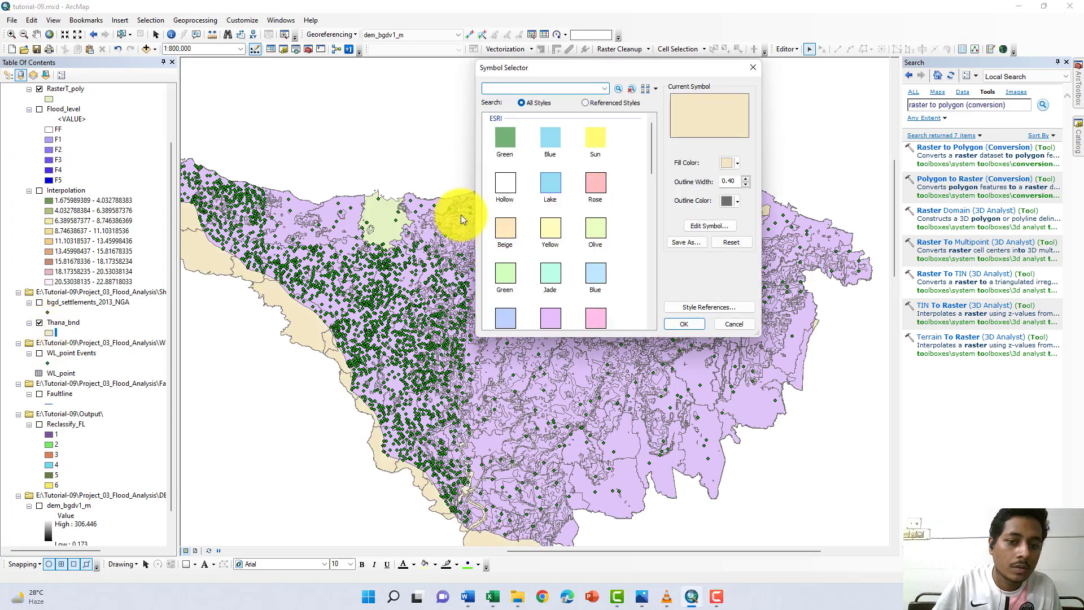
{"action": "left_click", "coordinate": [507, 184]}
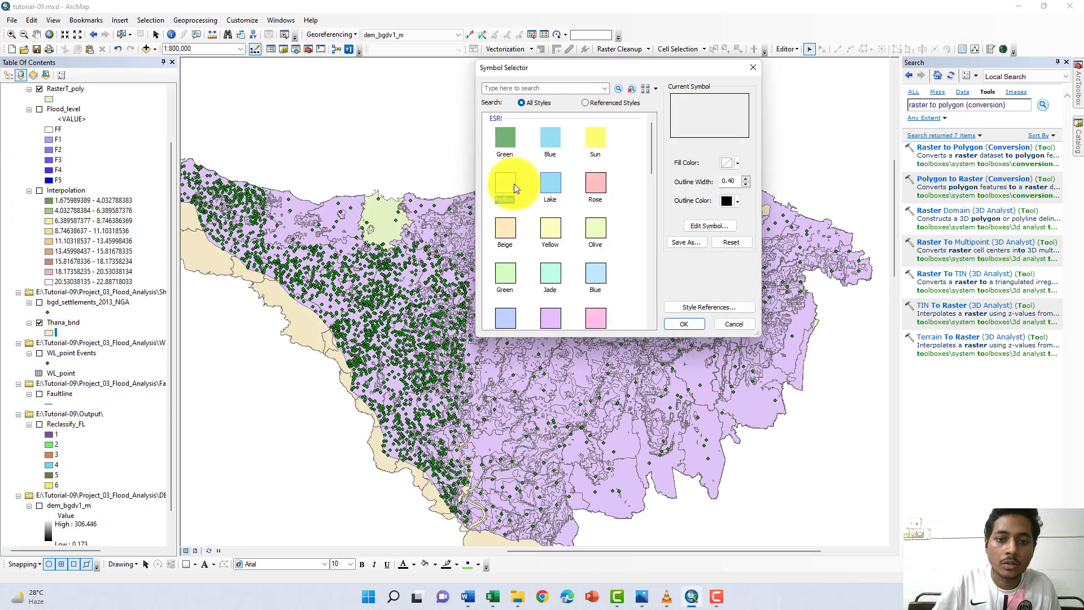
{"action": "left_click", "coordinate": [736, 201]}
{"action": "left_click", "coordinate": [635, 252]}
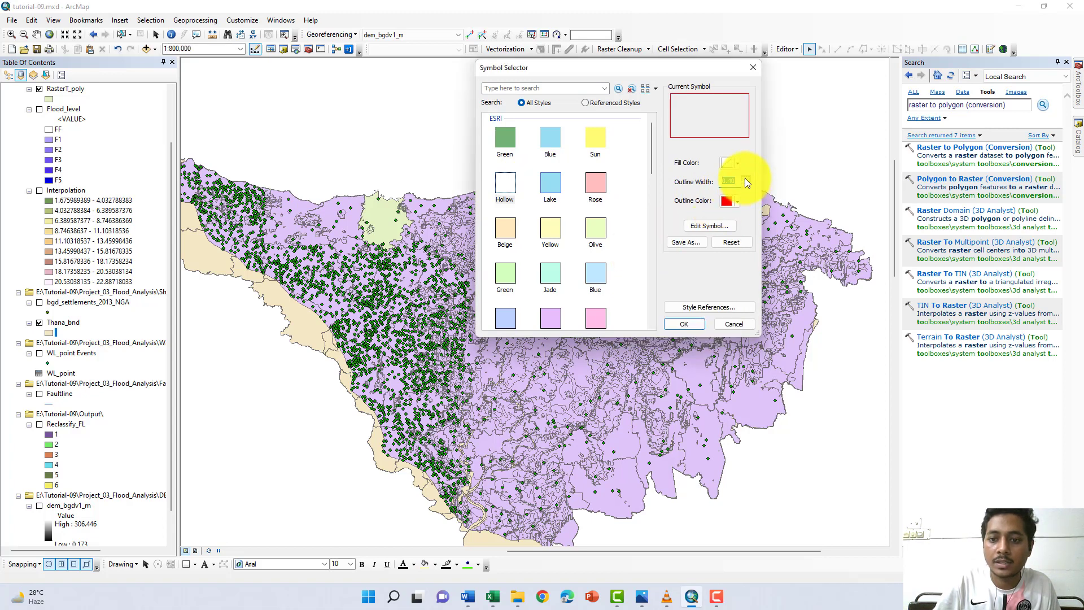
{"action": "left_click", "coordinate": [685, 323]}
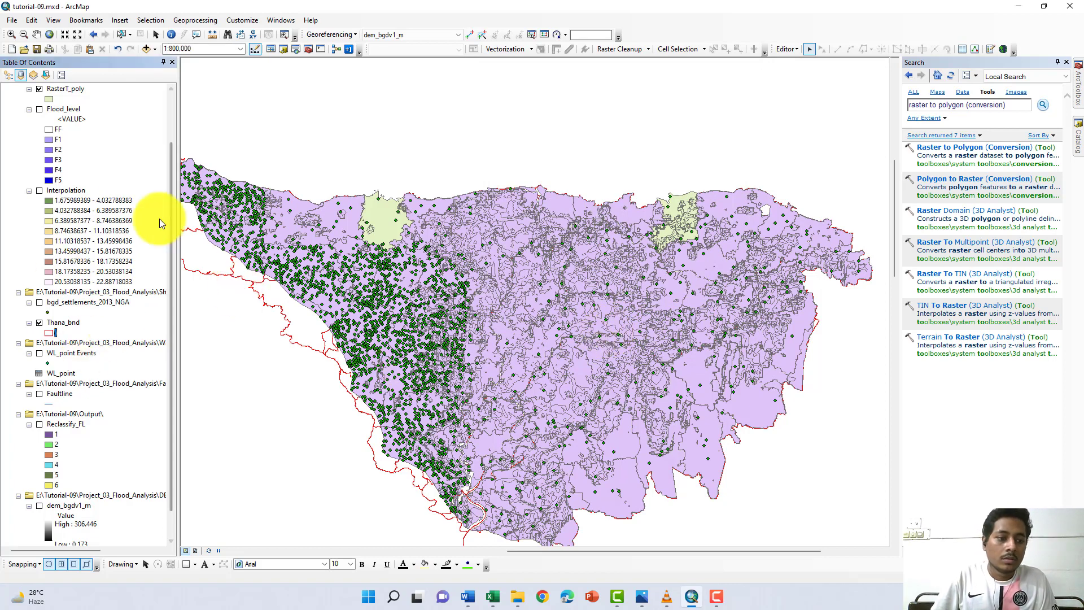
- Hide the Selltlement_flood, intersect_thana and RasterT_poly layers, keeping only the Thana_bnd boundaries displayed
{"action": "scroll", "coordinate": [89, 213], "scroll_direction": "up", "scroll_amount": 2}
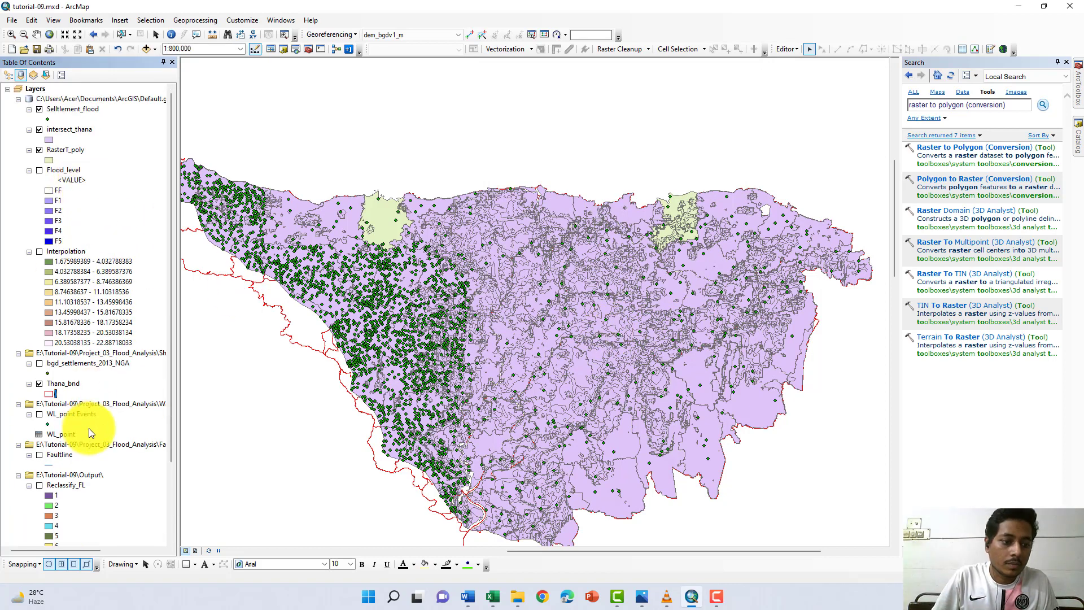
{"action": "left_click", "coordinate": [39, 383]}
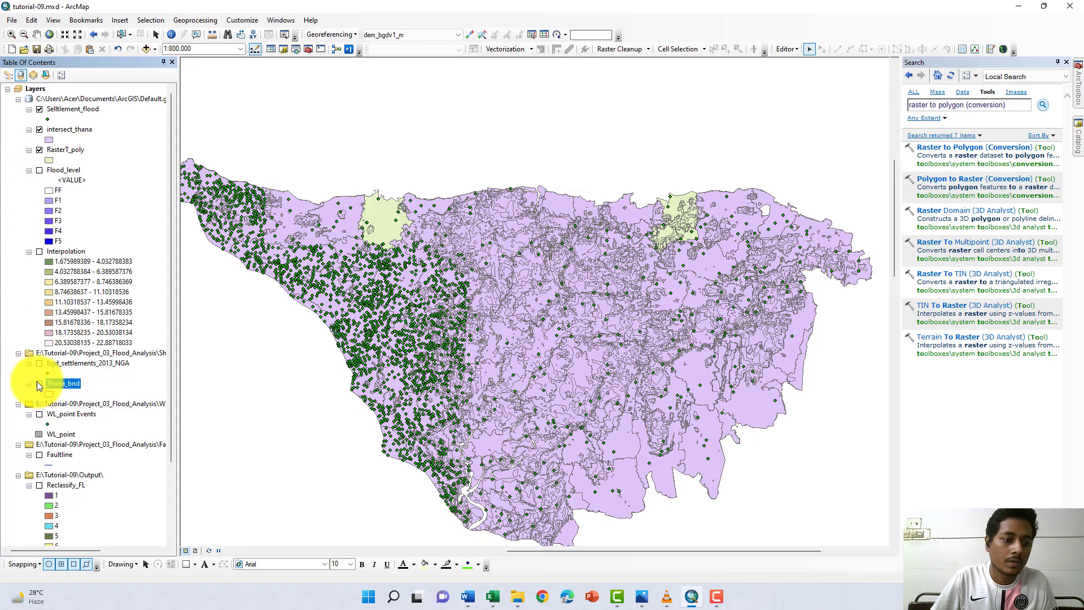
{"action": "left_click", "coordinate": [40, 384]}
{"action": "left_click", "coordinate": [40, 150]}
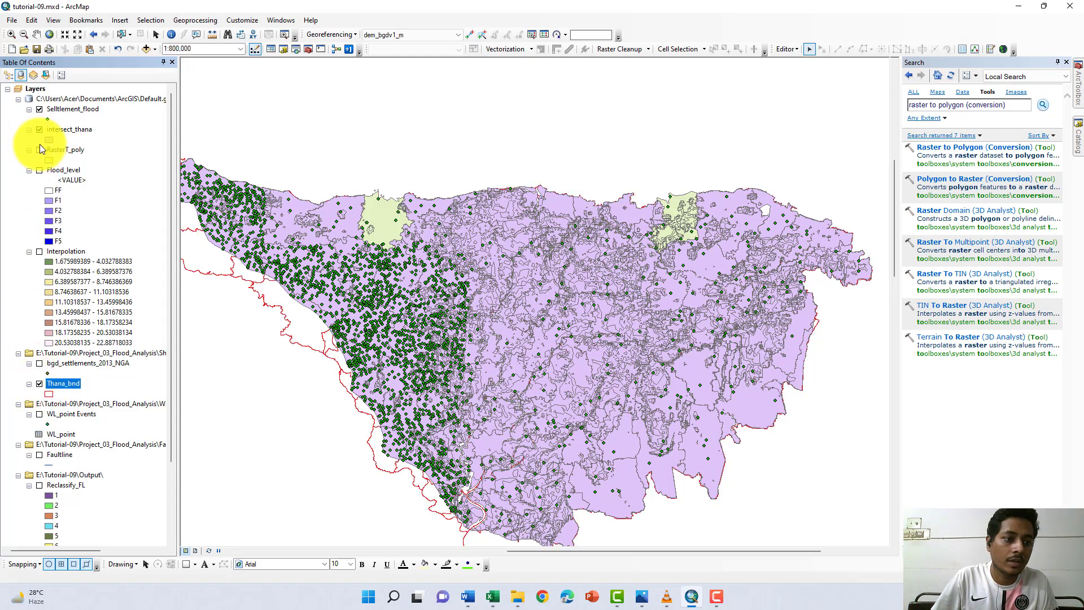
{"action": "left_click", "coordinate": [39, 130]}
{"action": "left_click", "coordinate": [39, 109]}
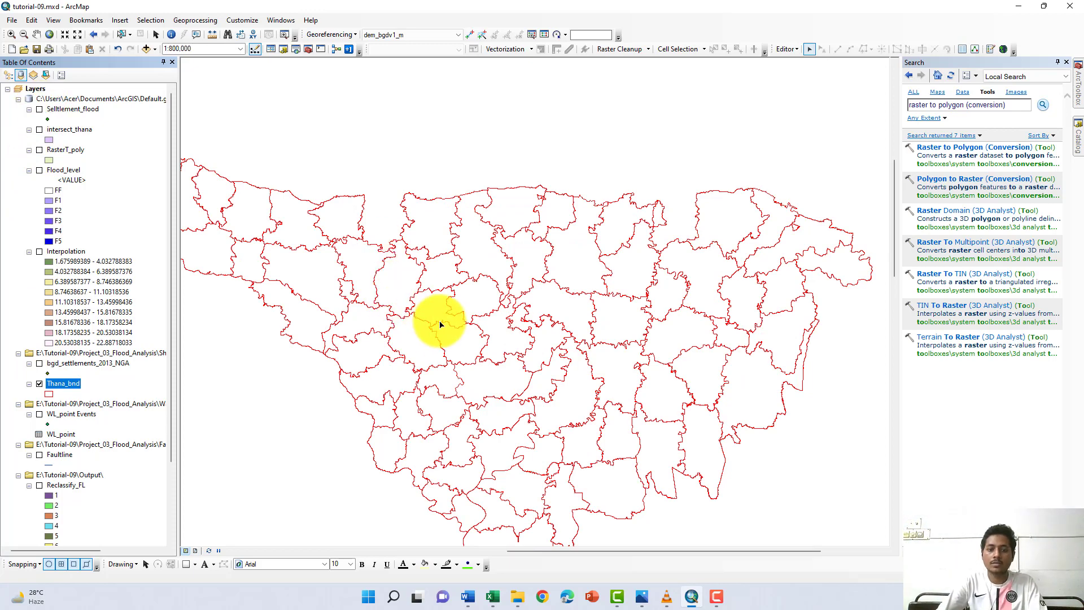
- Display the Flood_level raster together with the red Thana_bnd boundaries
{"action": "scroll", "coordinate": [441, 314], "scroll_direction": "down", "scroll_amount": 1}
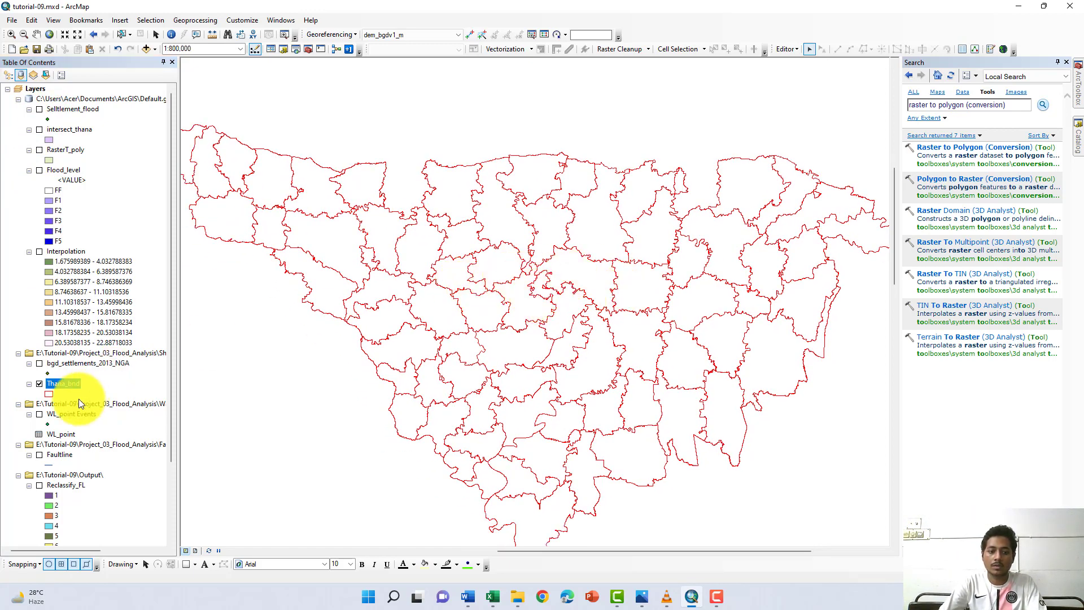
{"action": "left_click", "coordinate": [41, 383]}
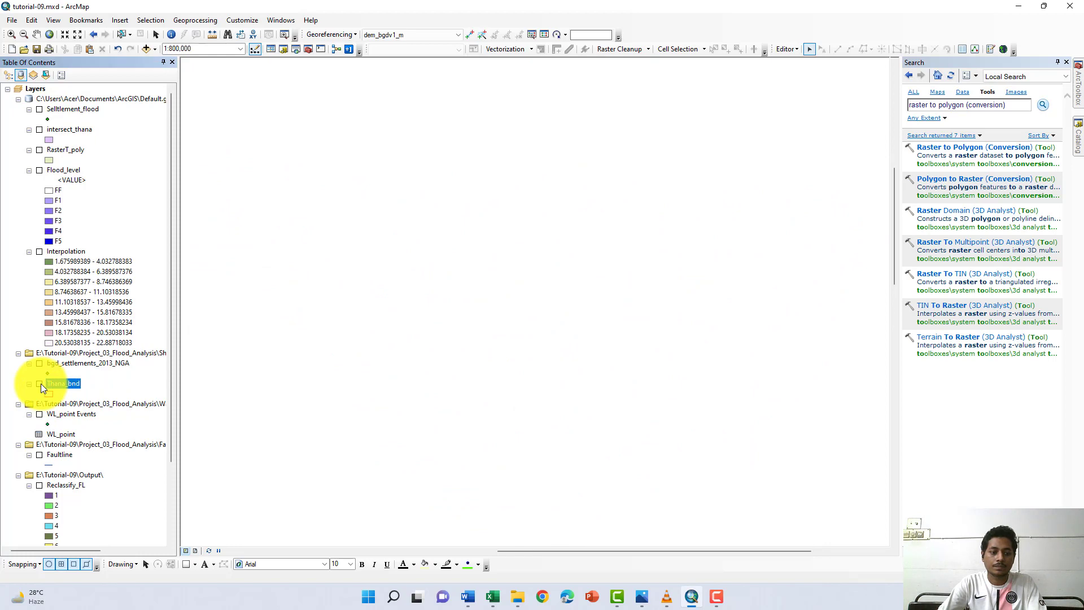
{"action": "left_click", "coordinate": [41, 384]}
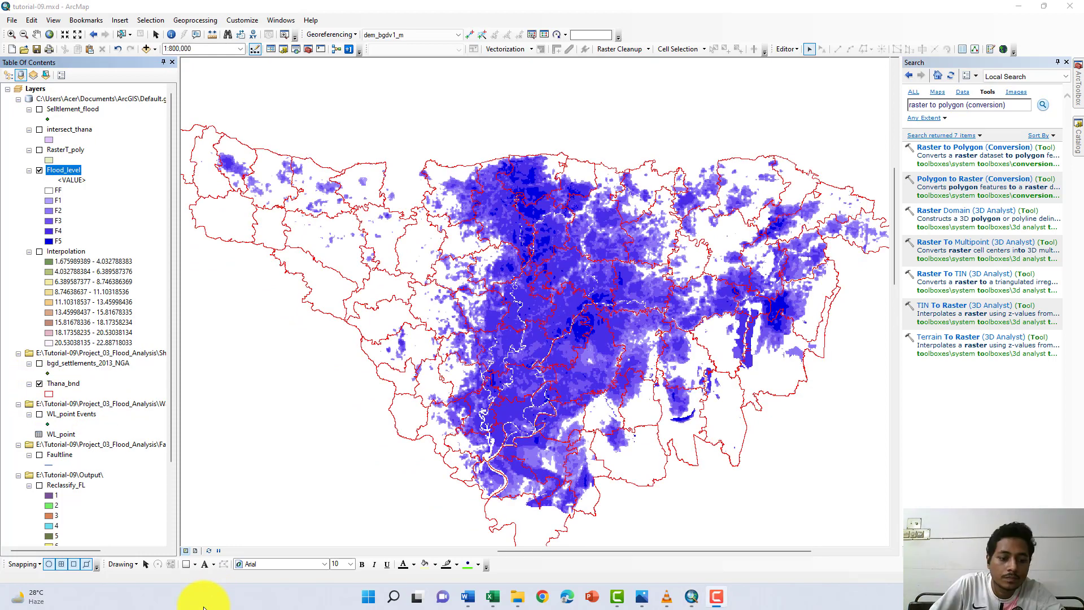
{"action": "left_click", "coordinate": [40, 170]}
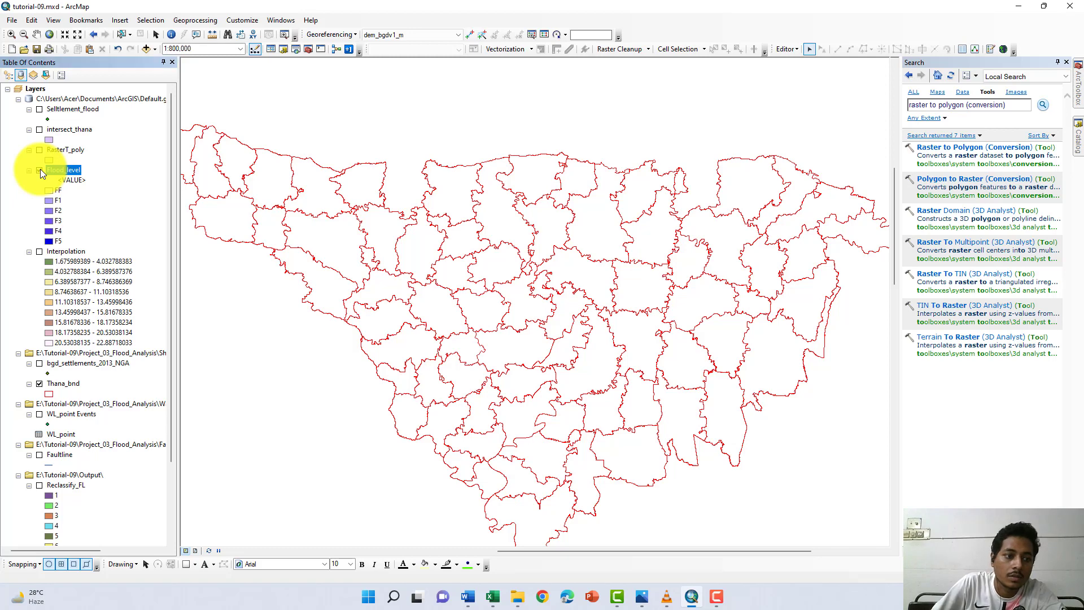
{"action": "left_click", "coordinate": [40, 170]}
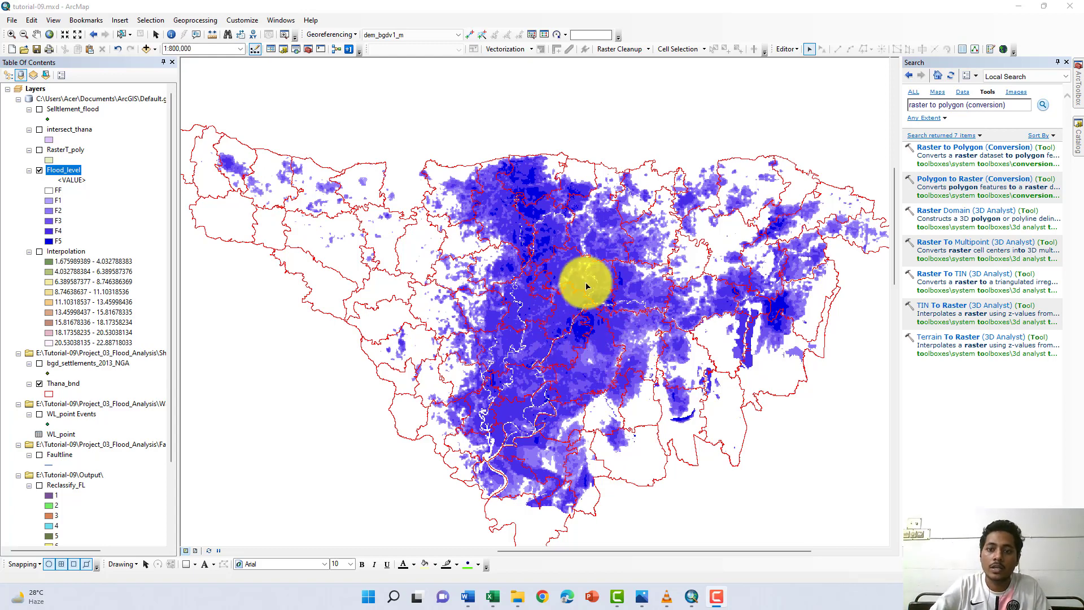
- Show the Data Driven Pages toolbar and place it over the upper middle of the map
{"action": "right_click", "coordinate": [714, 22]}
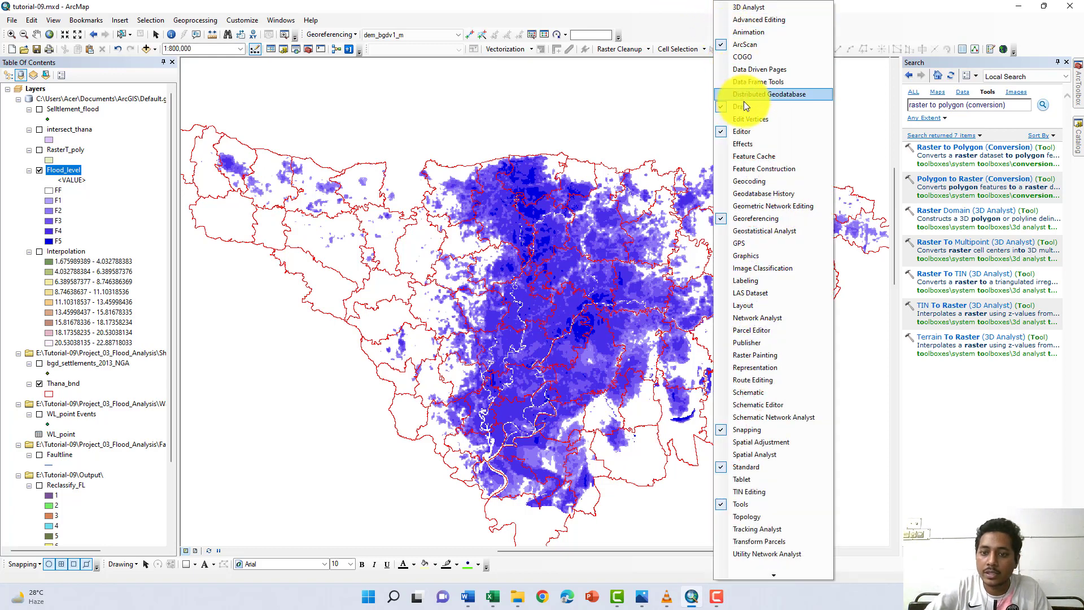
{"action": "left_click", "coordinate": [720, 73]}
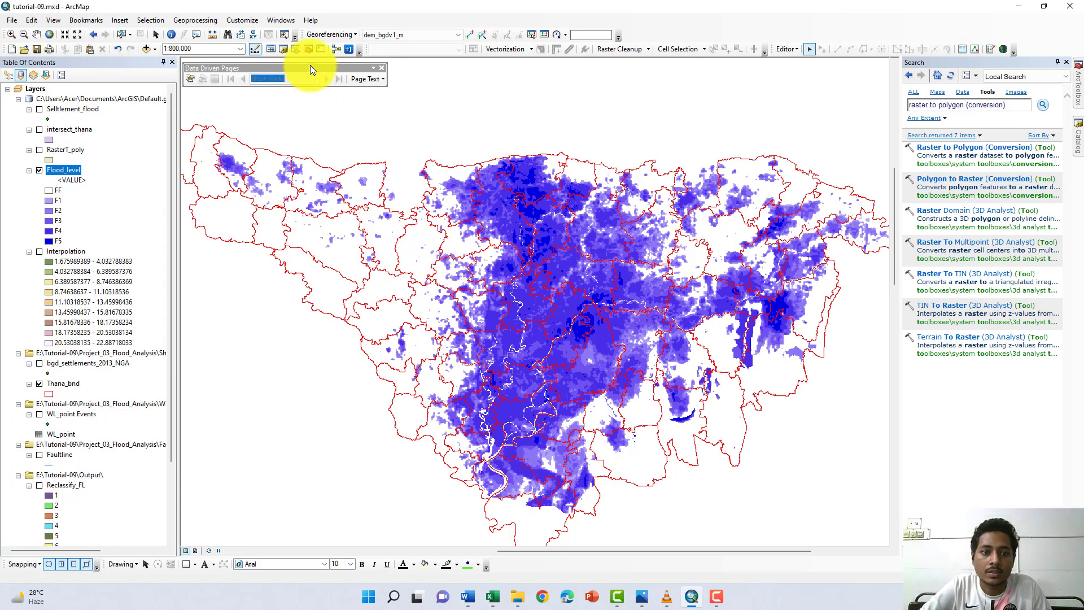
{"action": "left_click_drag", "start_coordinate": [310, 68], "coordinate": [467, 82]}
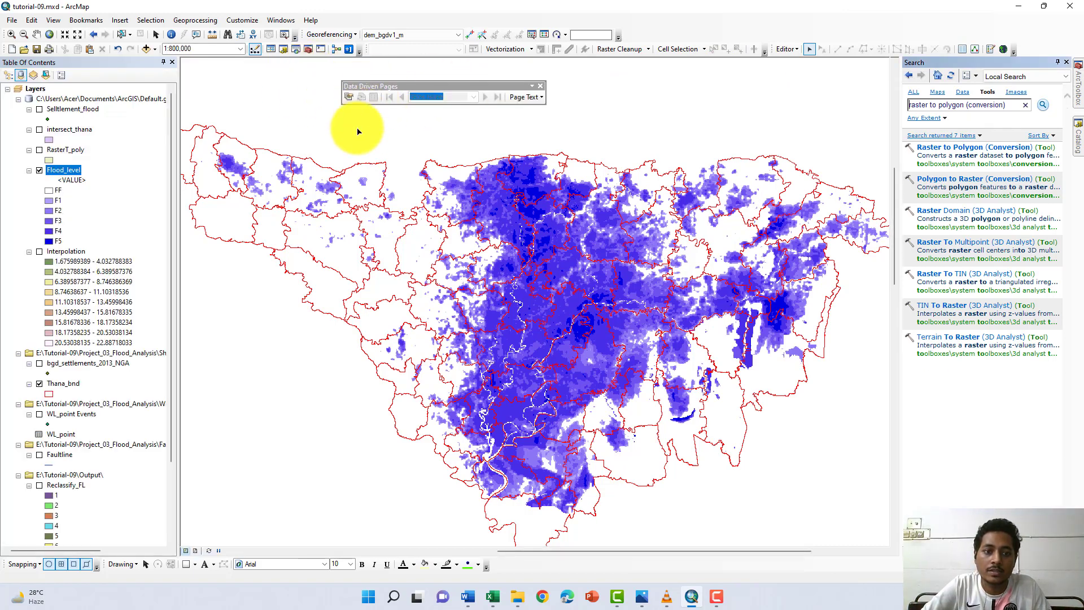
- Enable Data Driven Pages with Thana_bnd as the index layer, THANANAME as the name field and FID as the sort field
{"action": "left_click", "coordinate": [349, 97]}
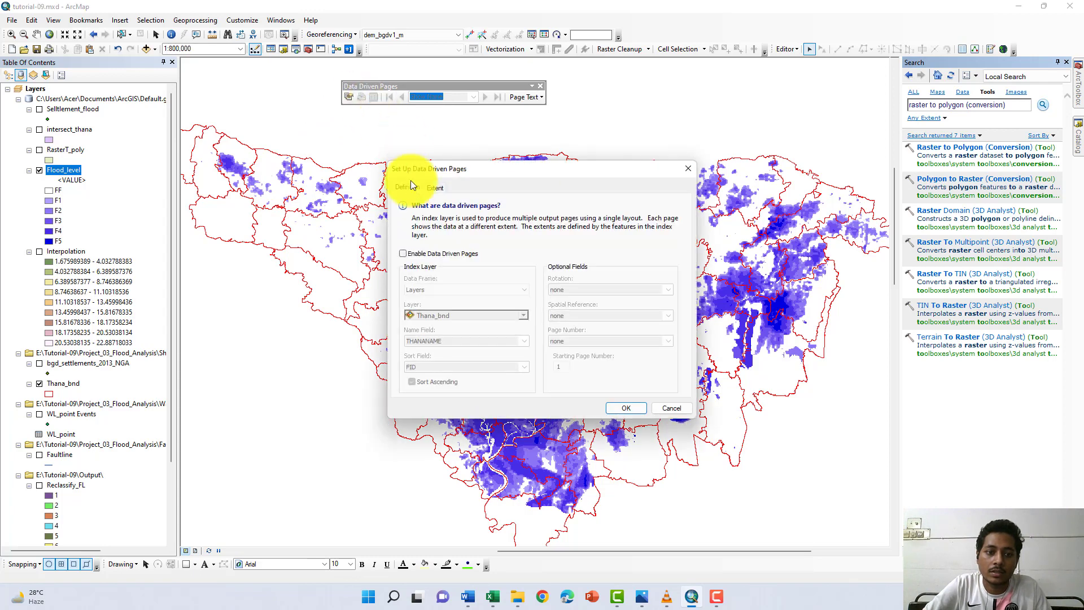
{"action": "left_click_drag", "start_coordinate": [497, 170], "coordinate": [492, 131]}
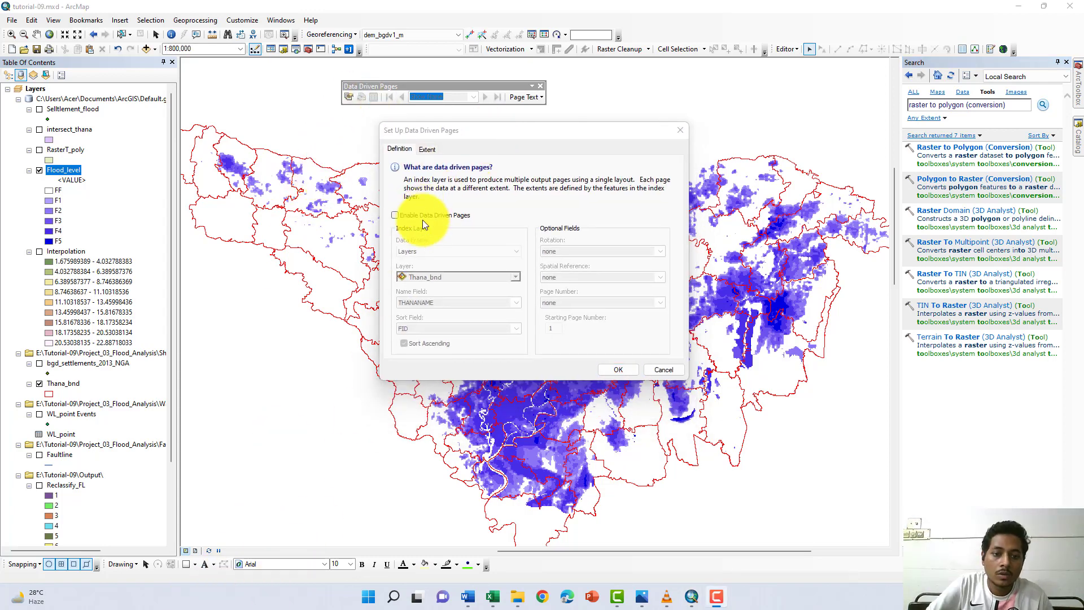
{"action": "left_click", "coordinate": [394, 215]}
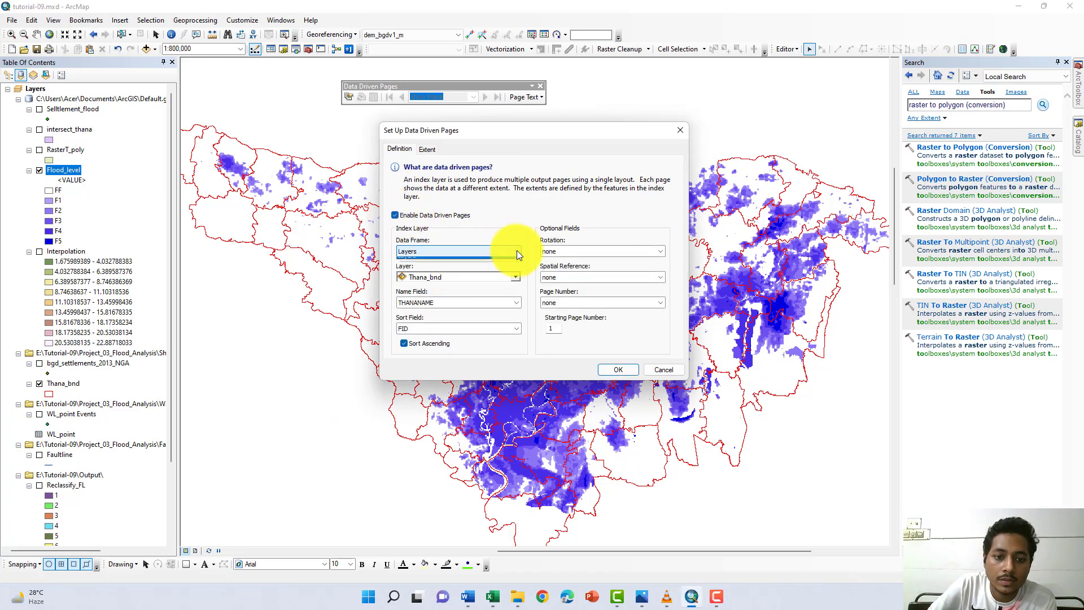
{"action": "left_click", "coordinate": [516, 274]}
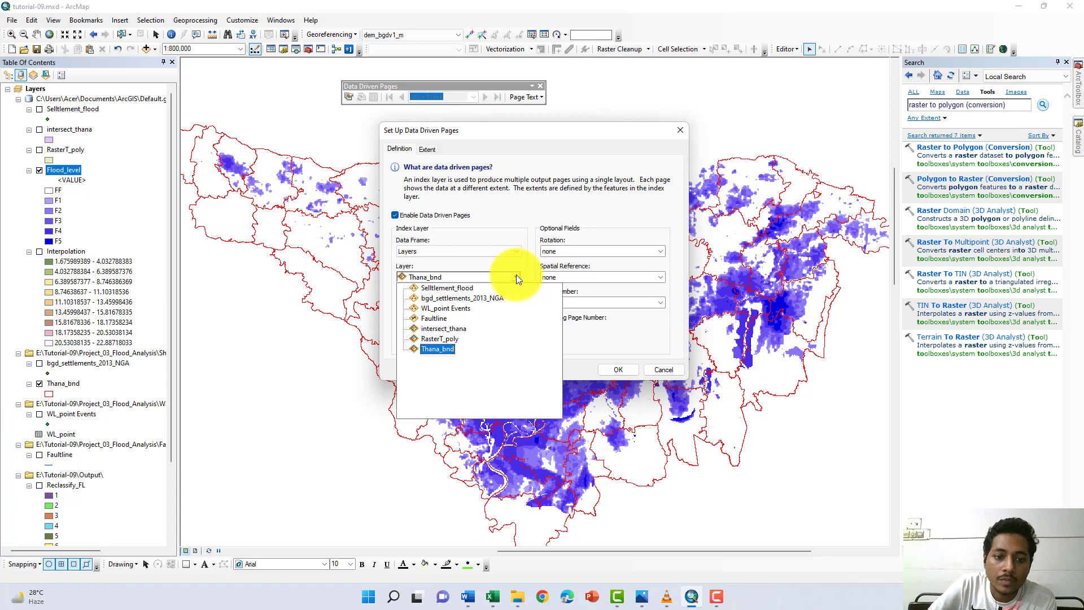
{"action": "left_click", "coordinate": [506, 282]}
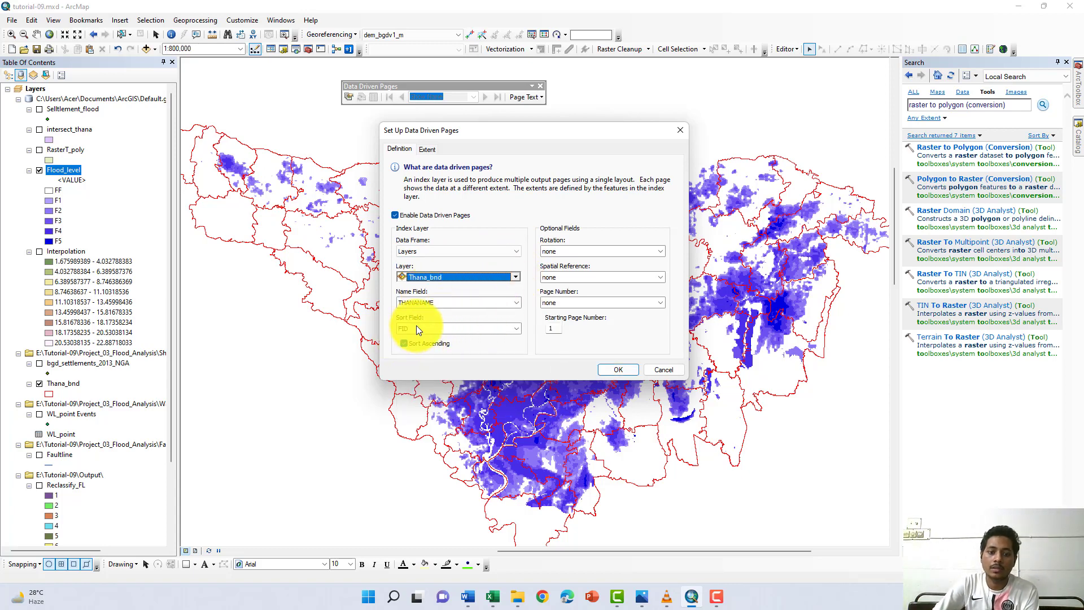
{"action": "left_click", "coordinate": [607, 368]}
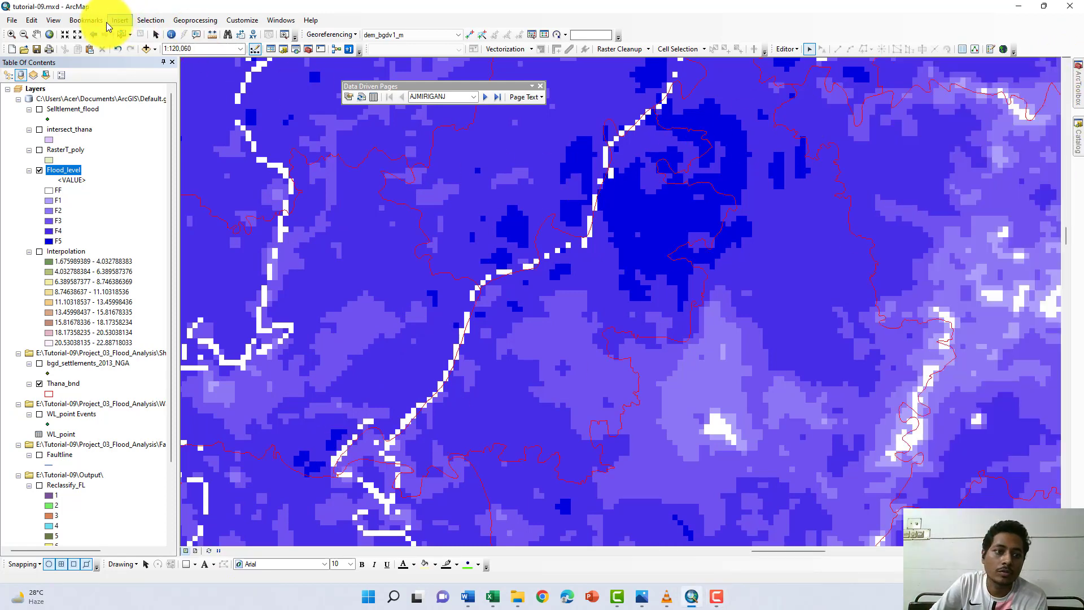
- Switch the map to Layout View and close the floating Layout toolbar
{"action": "left_click", "coordinate": [53, 21]}
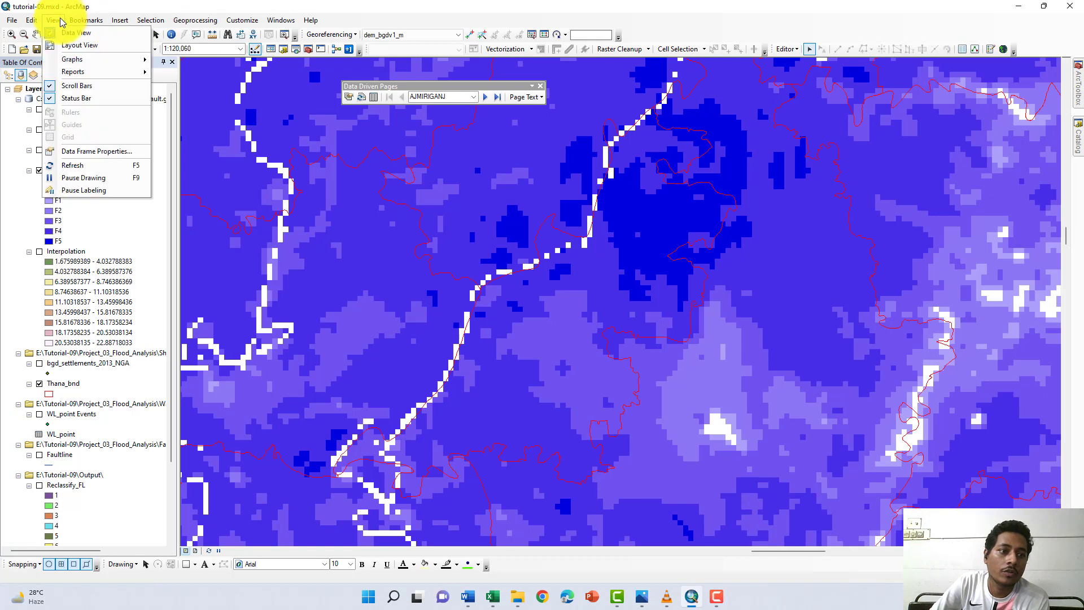
{"action": "left_click", "coordinate": [70, 48]}
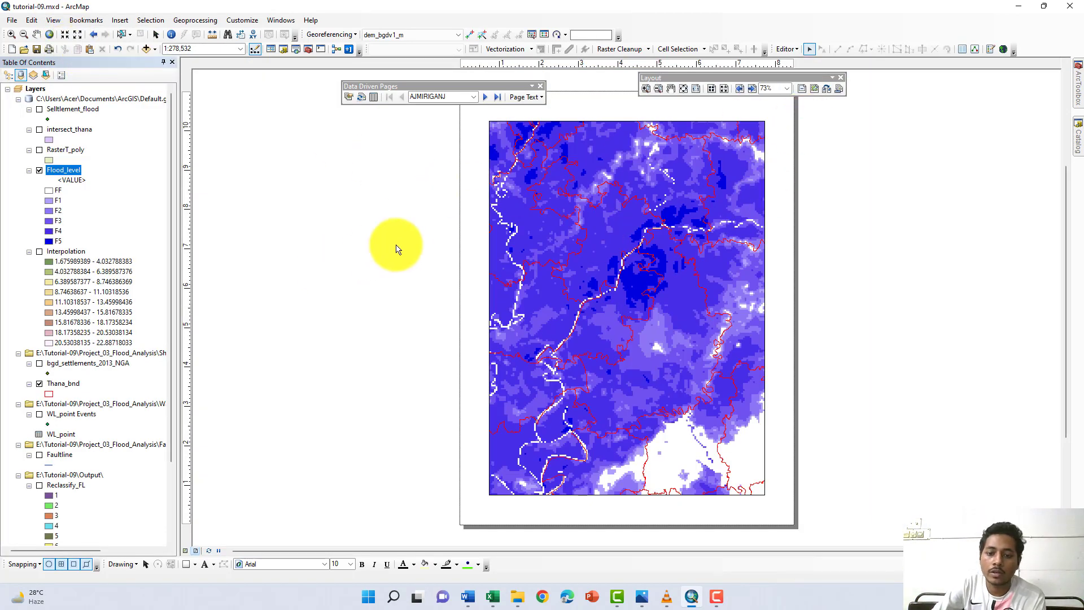
{"action": "left_click", "coordinate": [841, 77]}
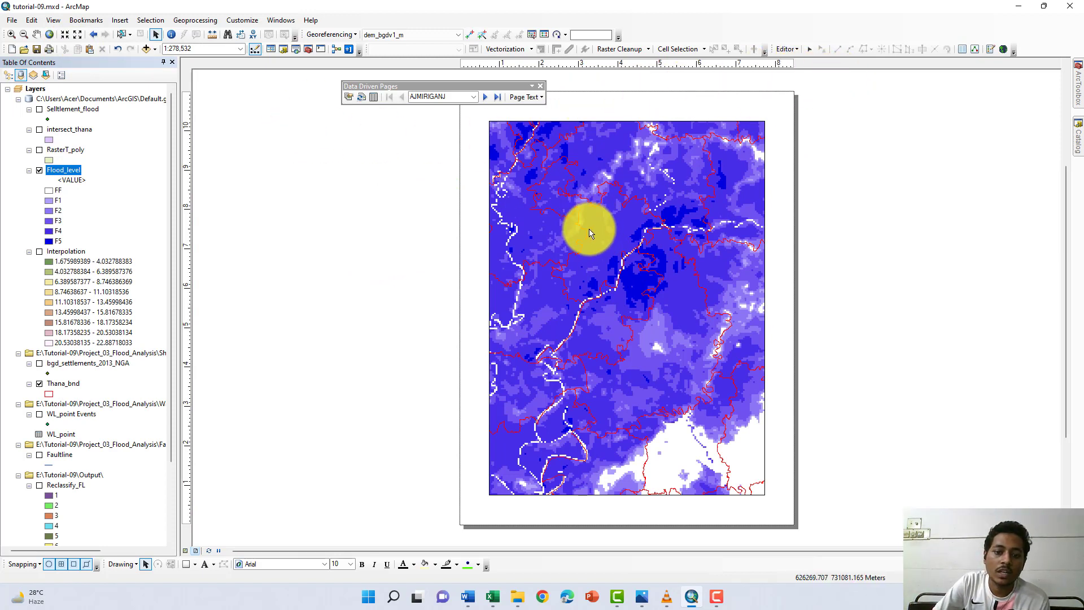
- Insert a new data frame into the layout and add Thana_bnd.shp from the Shape folder to it
{"action": "left_click", "coordinate": [120, 20]}
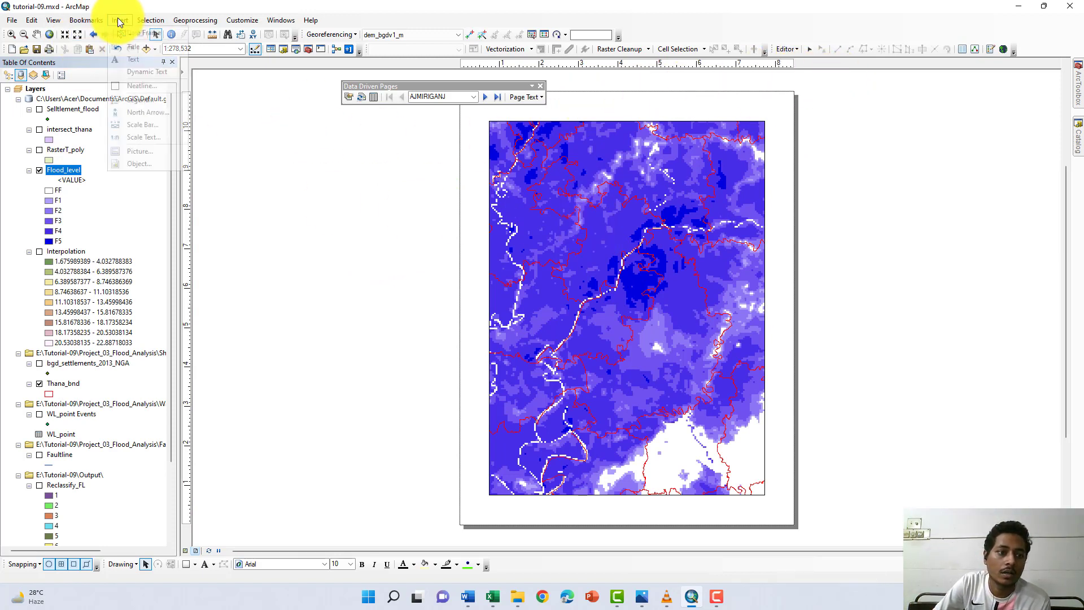
{"action": "left_click", "coordinate": [126, 34]}
{"action": "scroll", "coordinate": [67, 431], "scroll_direction": "down", "scroll_amount": 4}
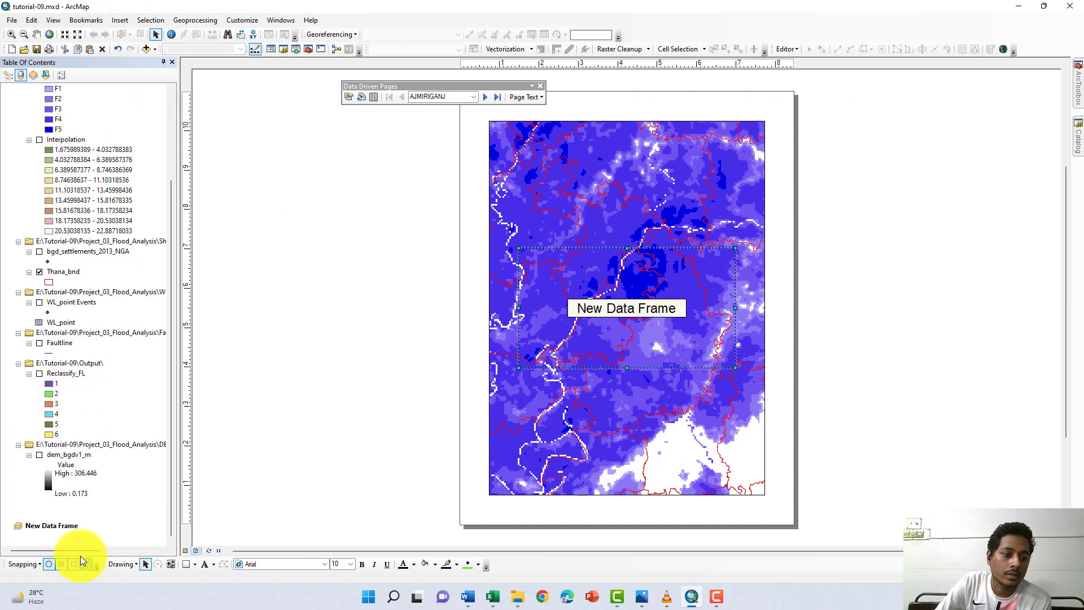
{"action": "left_click", "coordinate": [1079, 141]}
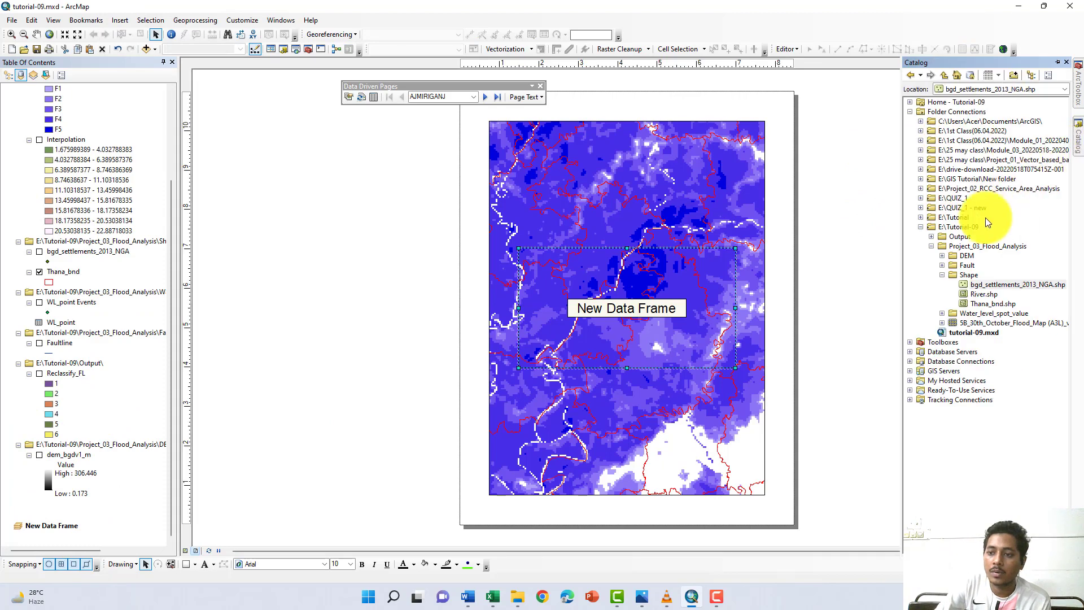
{"action": "left_click_drag", "start_coordinate": [980, 308], "coordinate": [458, 484]}
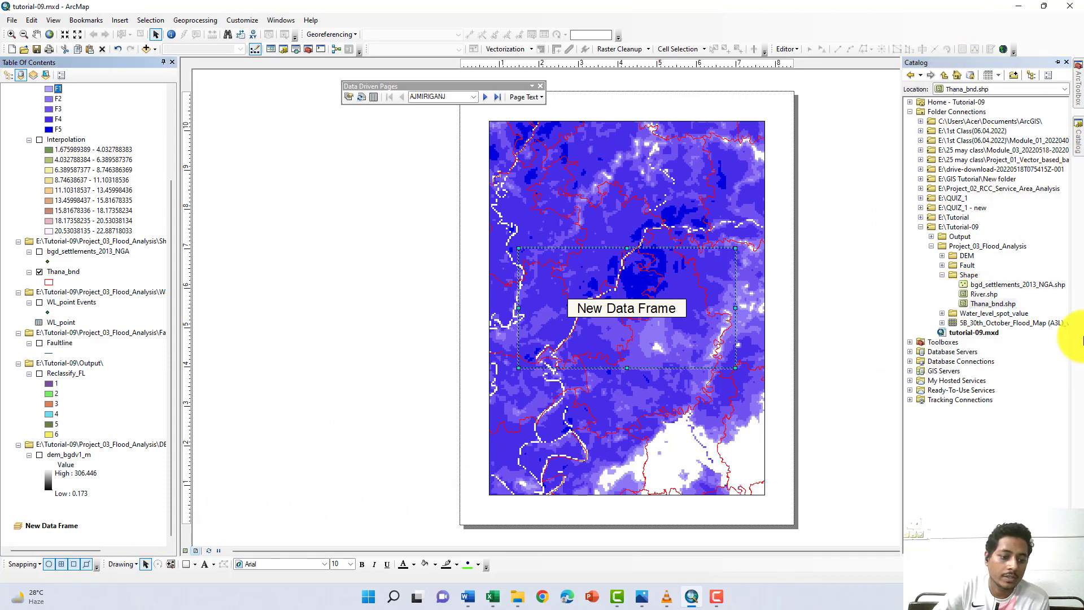
{"action": "mouse_move", "coordinate": [999, 308]}
{"action": "left_mouse_down"}
{"action": "mouse_move", "coordinate": [230, 519]}
{"action": "mouse_move", "coordinate": [92, 544]}
{"action": "left_mouse_up"}
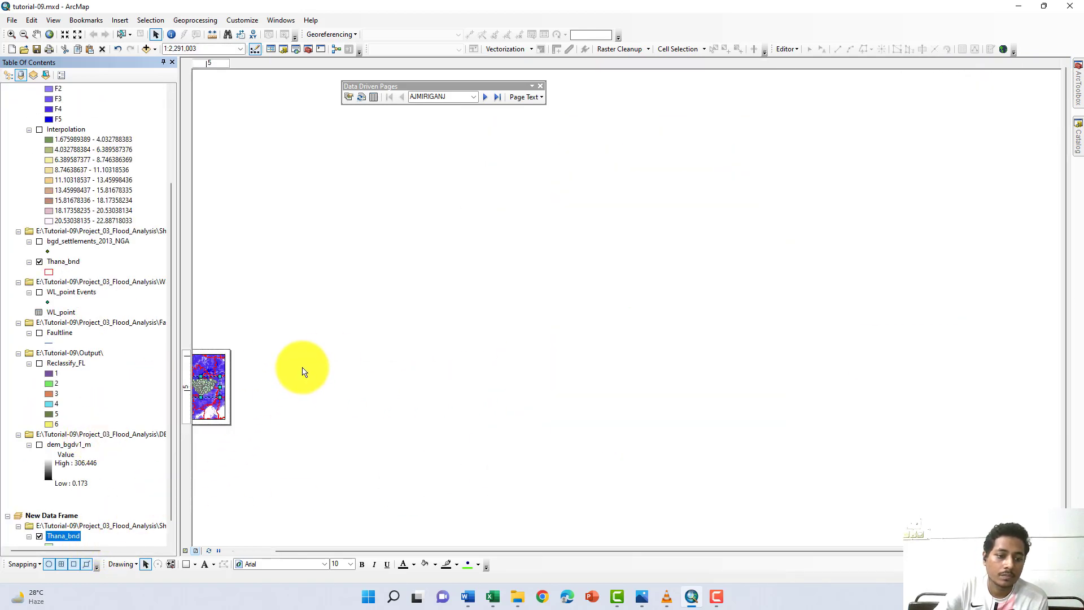
{"action": "left_click_drag", "start_coordinate": [297, 366], "coordinate": [536, 351]}
{"action": "scroll", "coordinate": [536, 351], "scroll_direction": "up", "scroll_amount": 5}
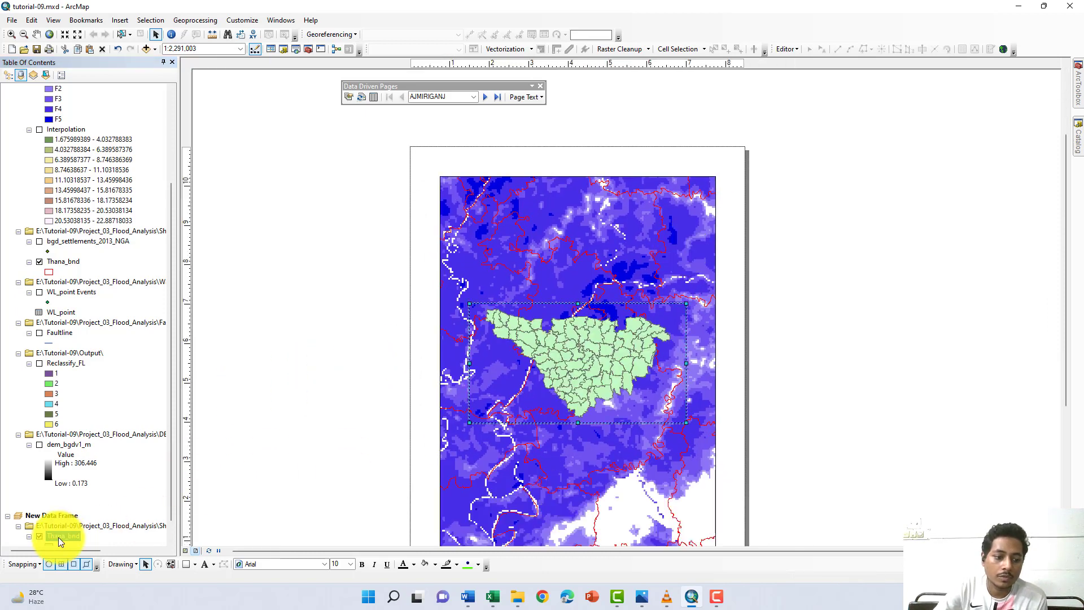
- Give the new data frame's Thana_bnd layer the Hollow symbol with a red outline of width 1
{"action": "scroll", "coordinate": [58, 537], "scroll_direction": "down", "scroll_amount": 1}
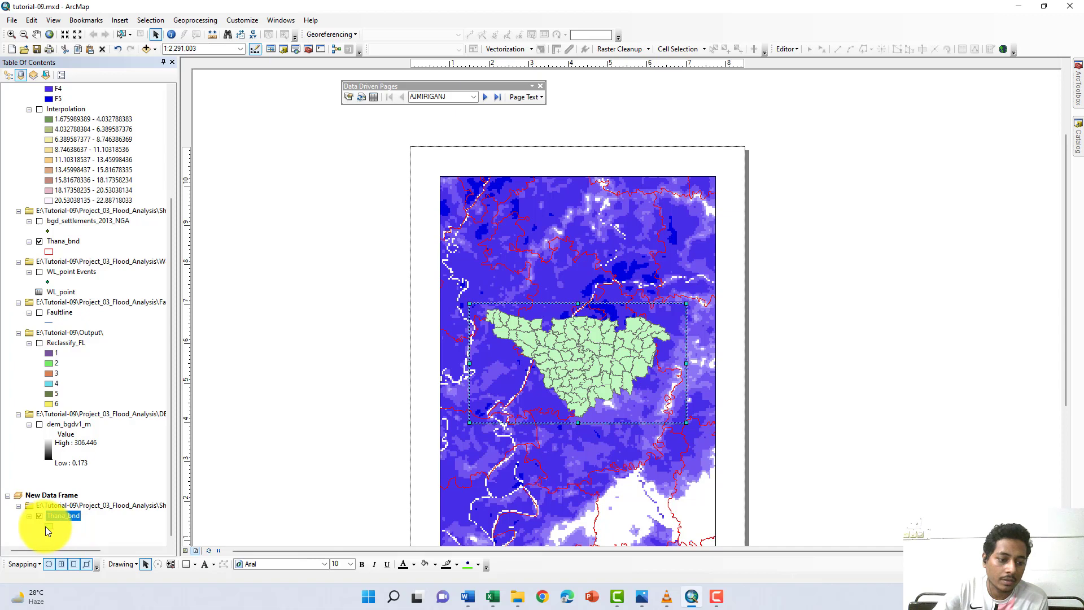
{"action": "left_click", "coordinate": [46, 526]}
{"action": "left_click", "coordinate": [505, 182]}
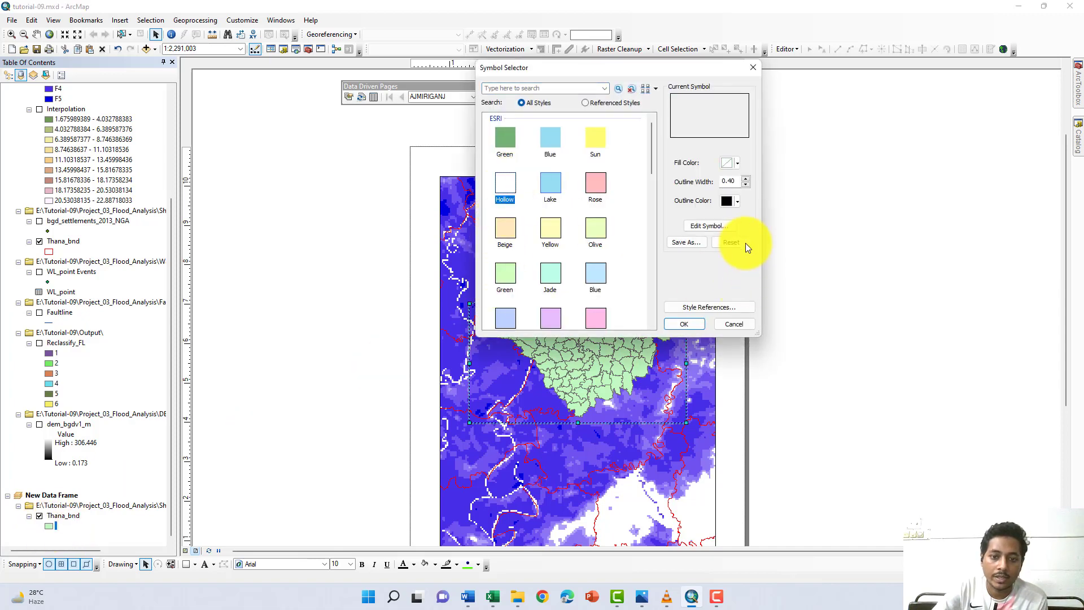
{"action": "left_click", "coordinate": [735, 202]}
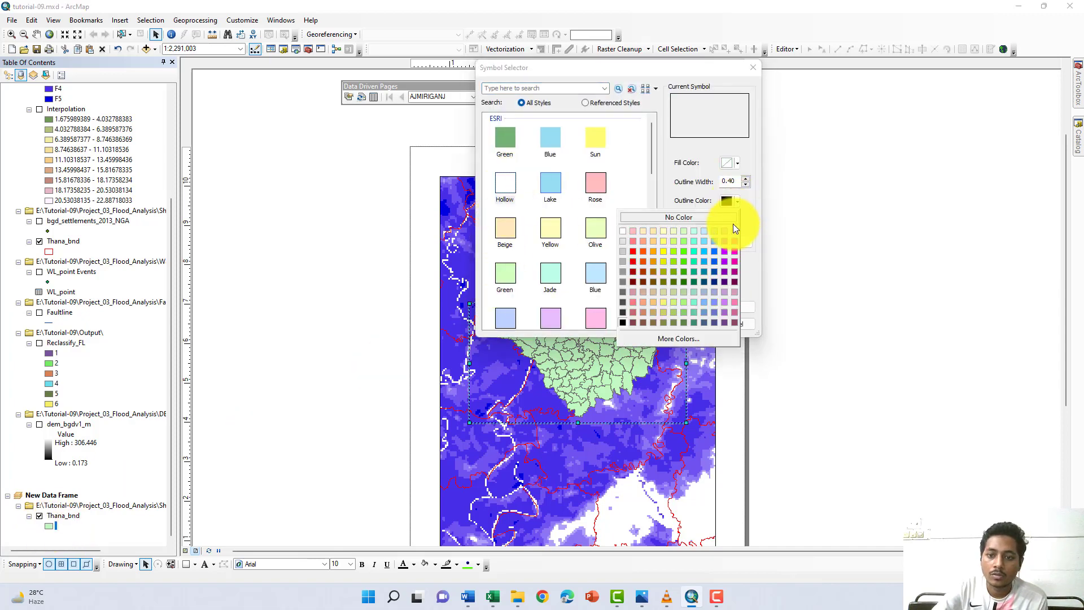
{"action": "left_click", "coordinate": [635, 259]}
{"action": "left_click", "coordinate": [746, 177]}
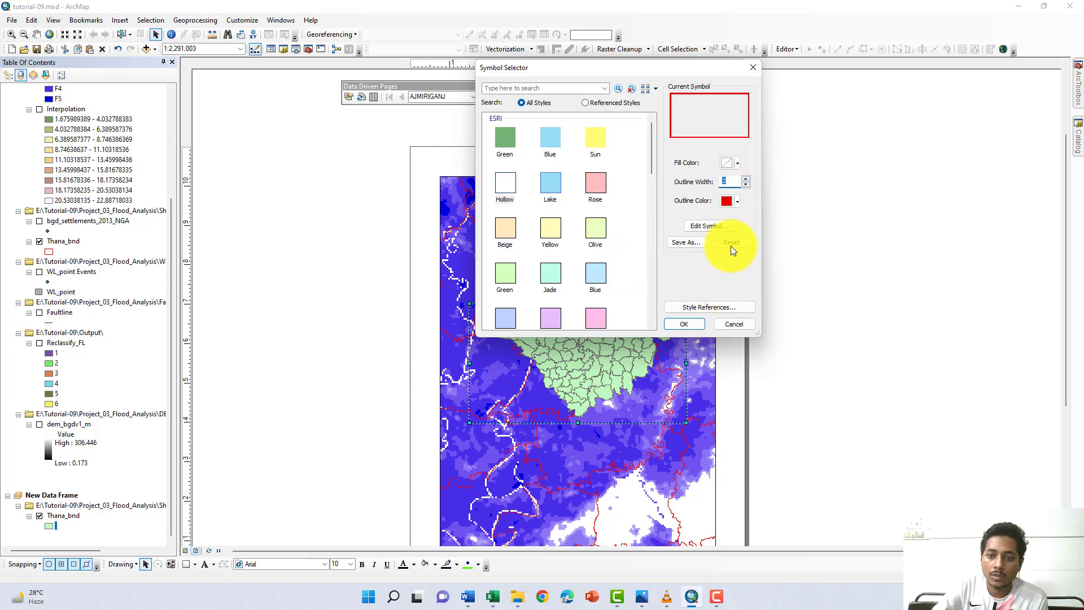
{"action": "left_click", "coordinate": [746, 185]}
{"action": "left_click", "coordinate": [683, 323]}
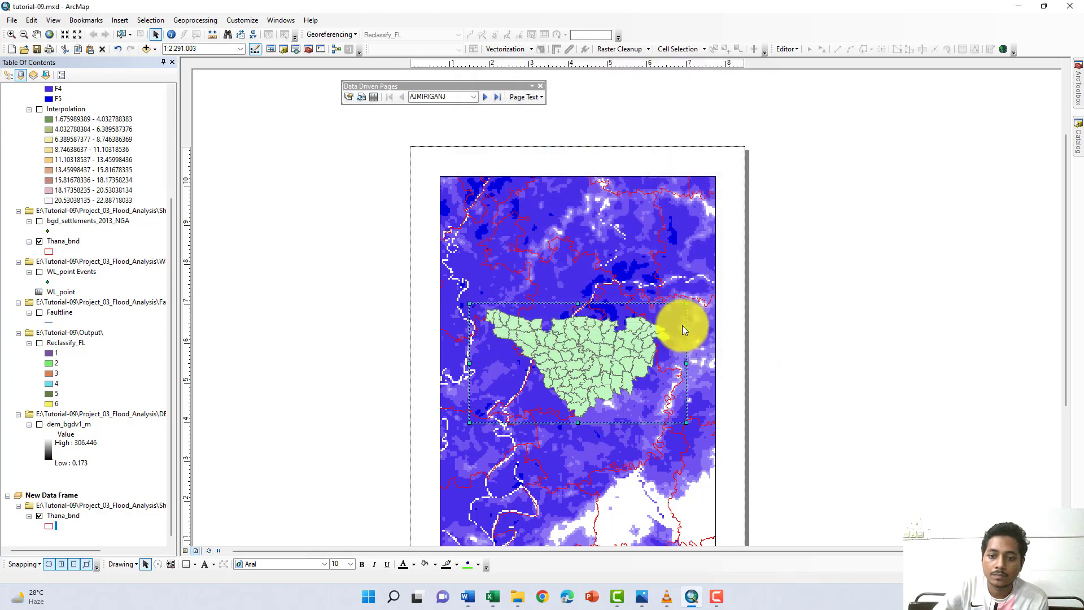
{"action": "left_click", "coordinate": [581, 358]}
{"action": "left_click_drag", "start_coordinate": [599, 311], "coordinate": [432, 310]}
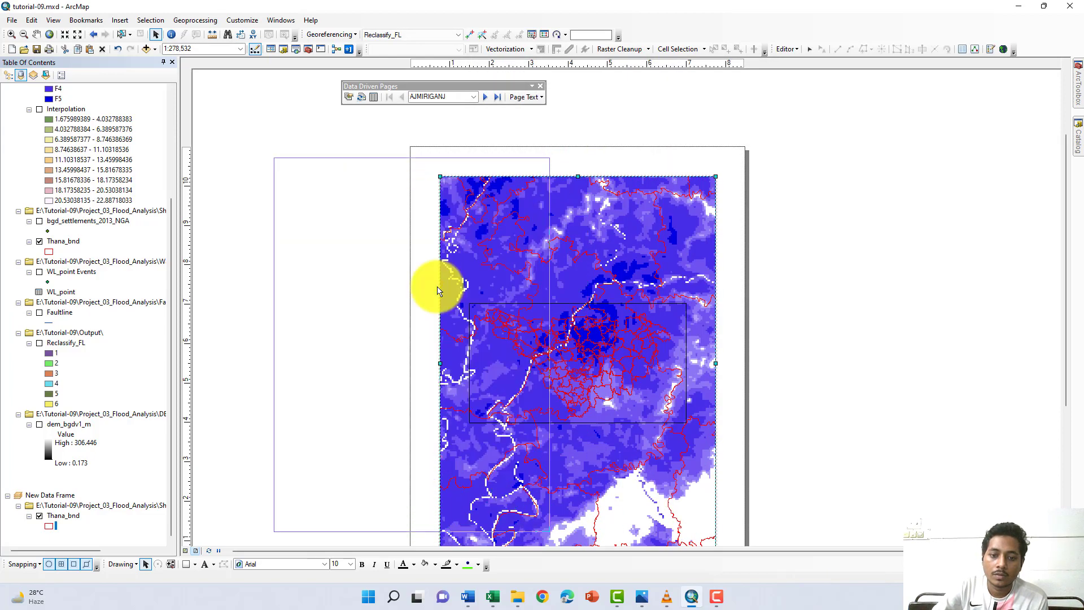
{"action": "key", "text": "ctrl+z"}
- Shrink the new data frame and place it in the lower-left corner of the main map frame as an inset
{"action": "double_click", "coordinate": [609, 336]}
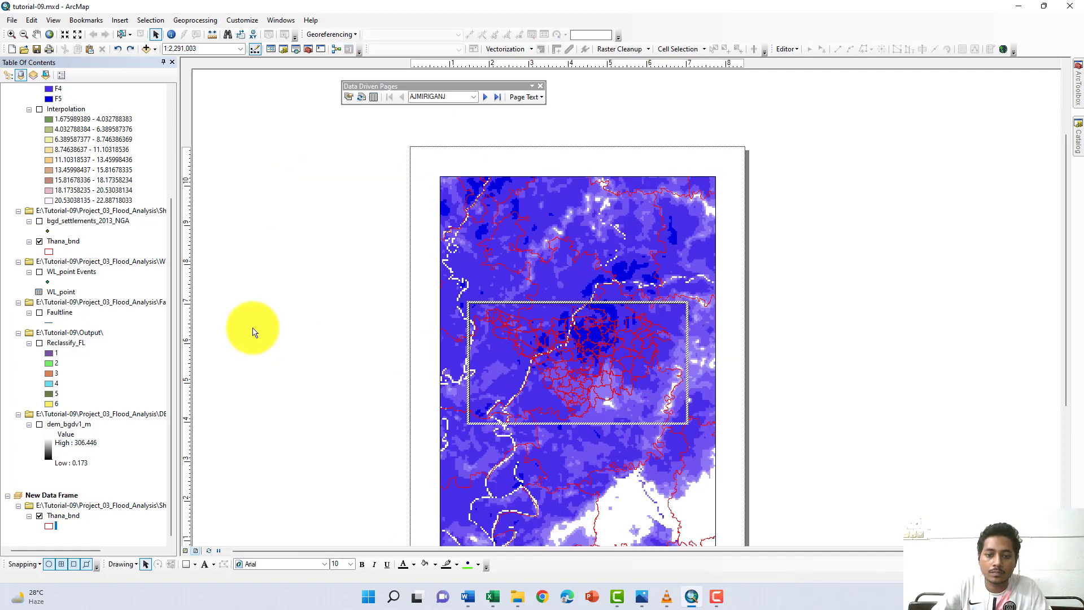
{"action": "left_click", "coordinate": [184, 605]}
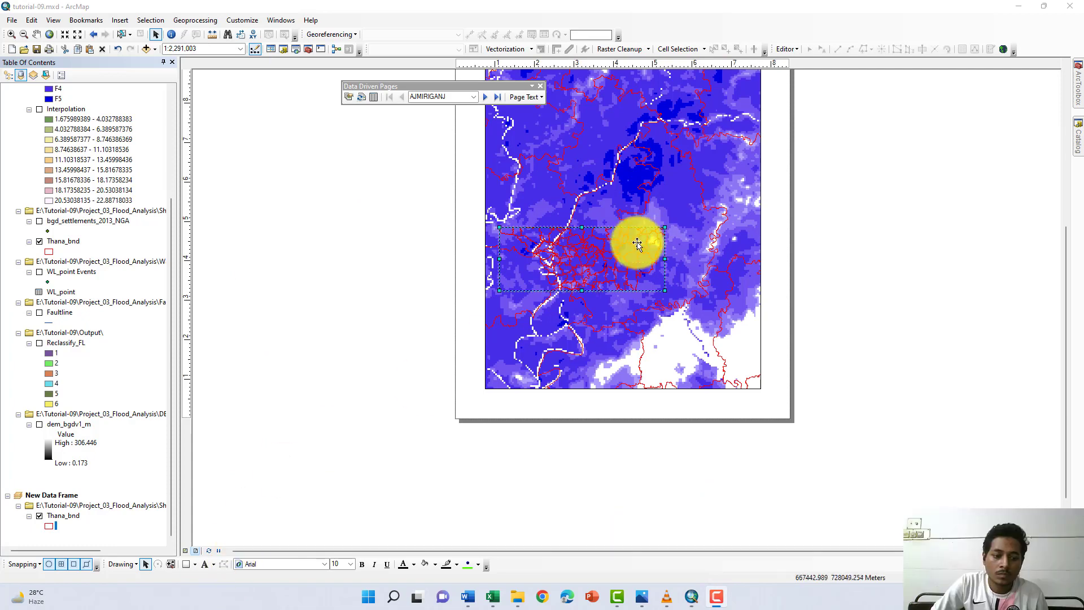
{"action": "left_click_drag", "start_coordinate": [665, 227], "coordinate": [567, 329]}
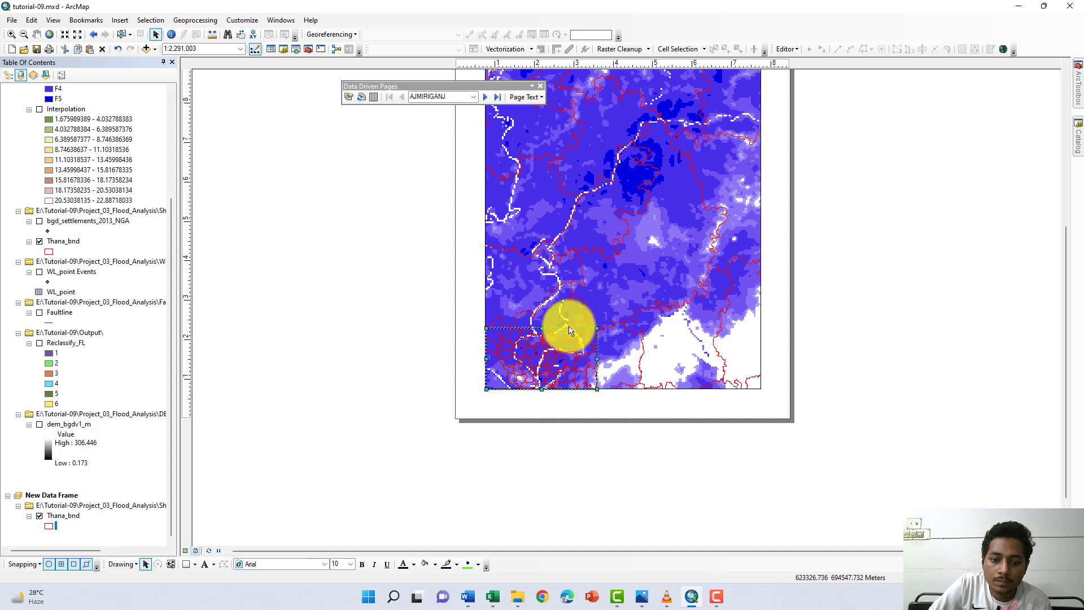
- Give the inset's Thana_bnd layer the Sun symbol with an outline width of 1
{"action": "left_click", "coordinate": [49, 526]}
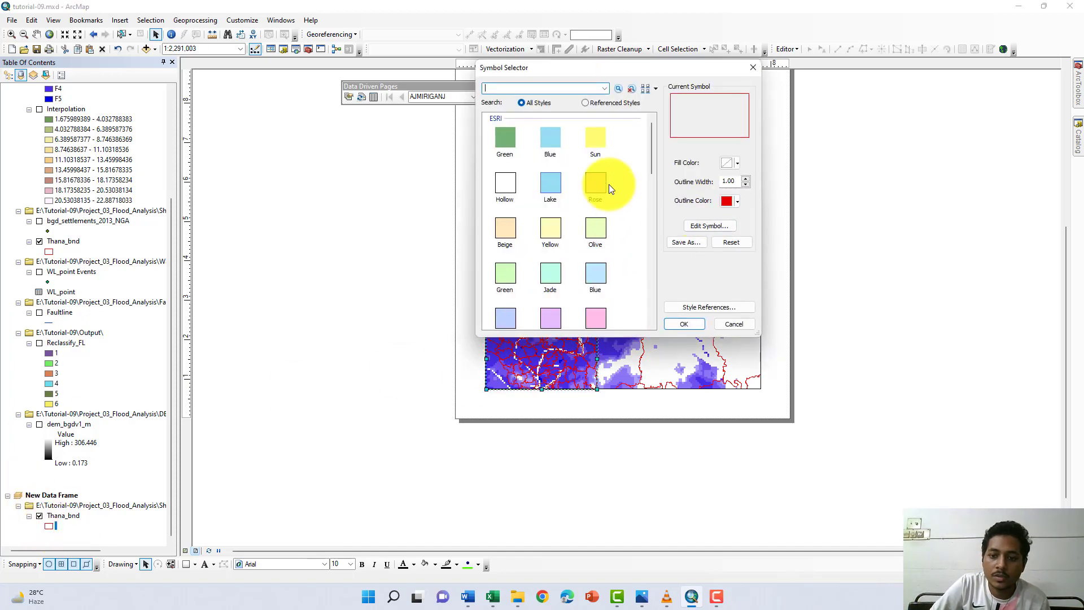
{"action": "left_click", "coordinate": [745, 178]}
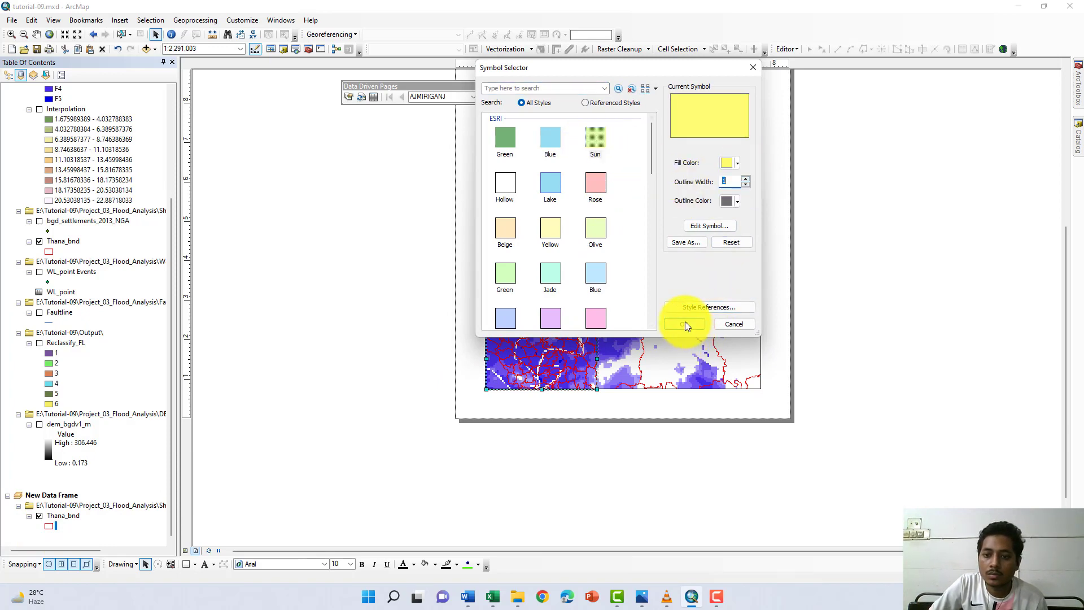
{"action": "left_click", "coordinate": [685, 324]}
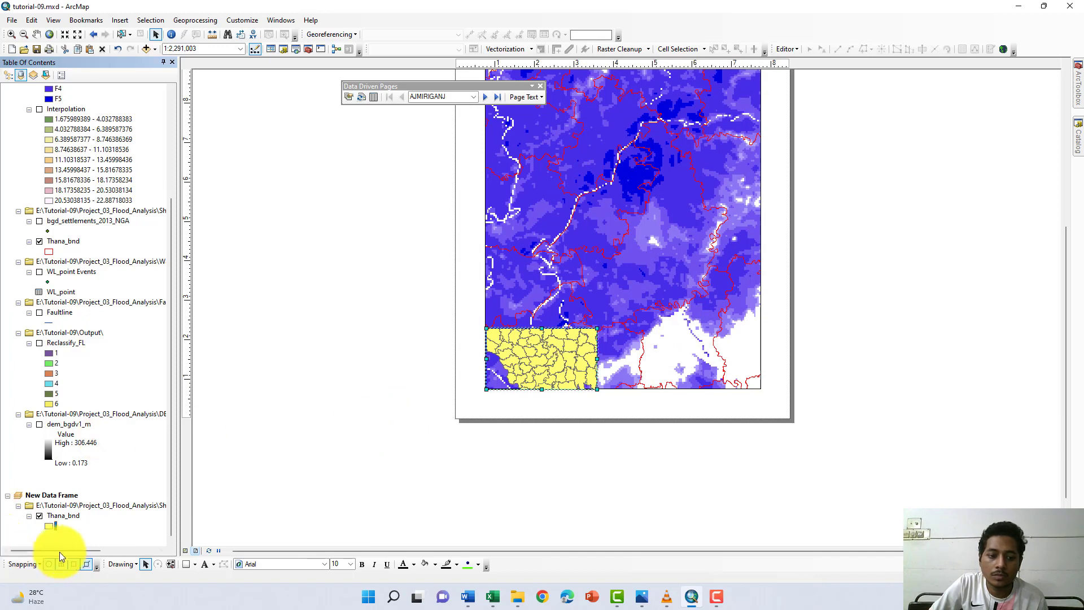
- Restyle the inset's Thana_bnd layer with the Hollow symbol and a yellow outline
{"action": "left_click", "coordinate": [50, 527]}
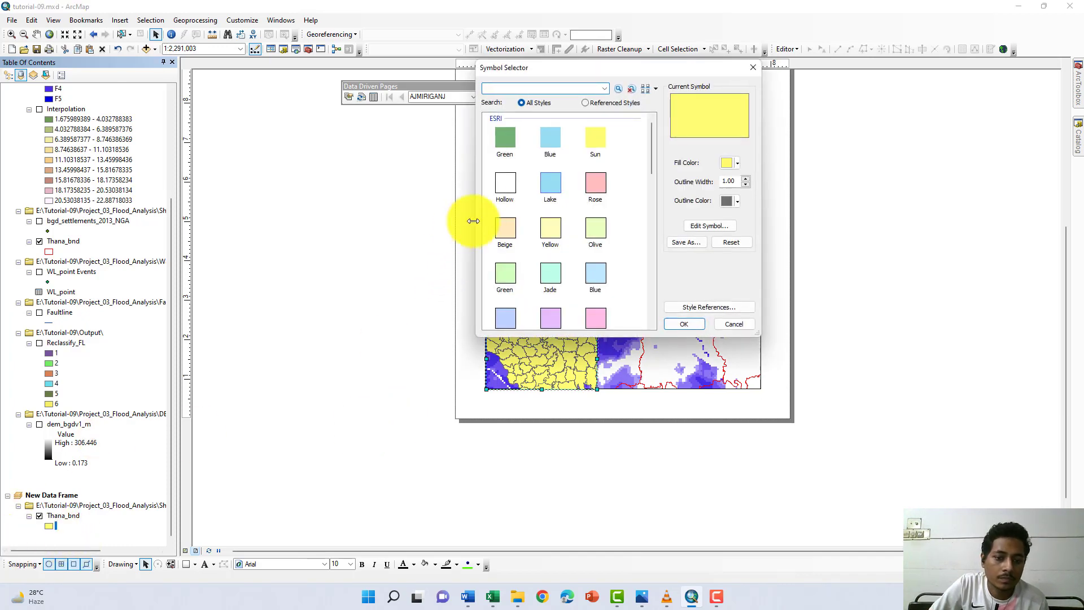
{"action": "left_click", "coordinate": [502, 186]}
{"action": "left_click", "coordinate": [737, 202]}
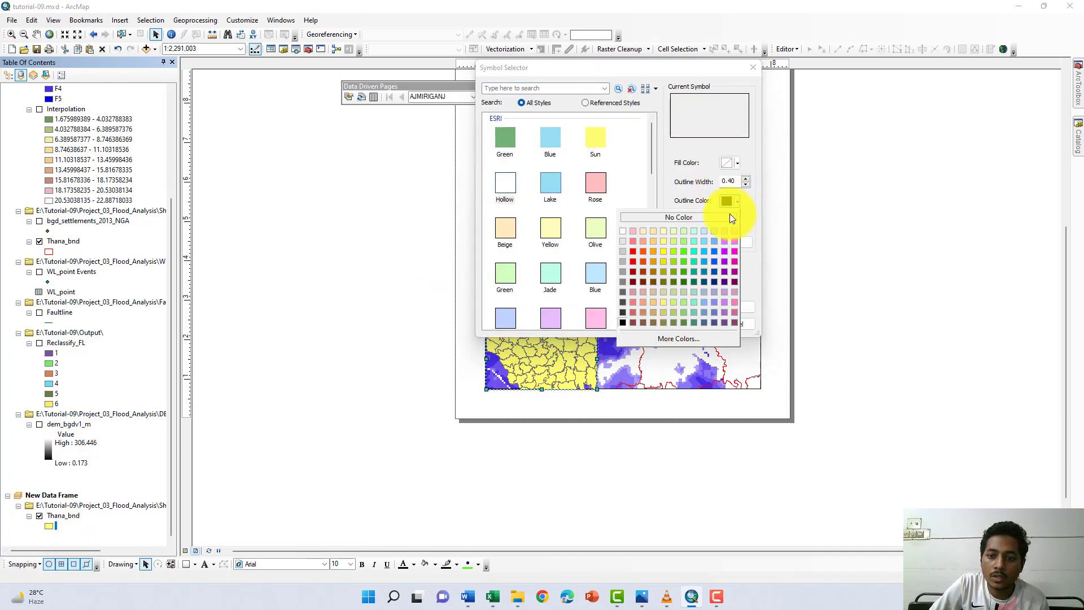
{"action": "left_click", "coordinate": [665, 253]}
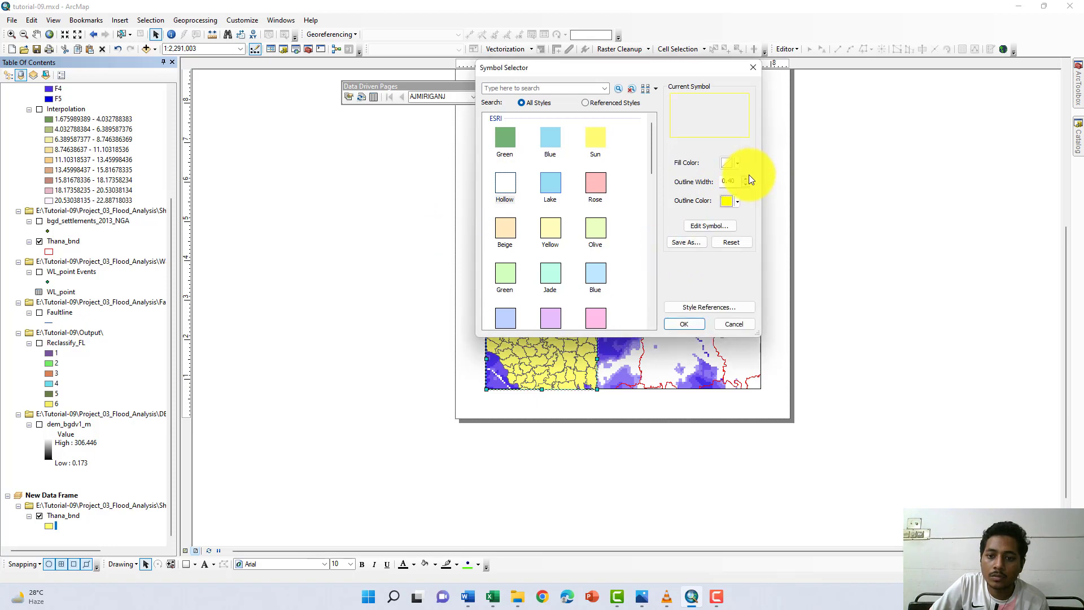
{"action": "left_click", "coordinate": [684, 324]}
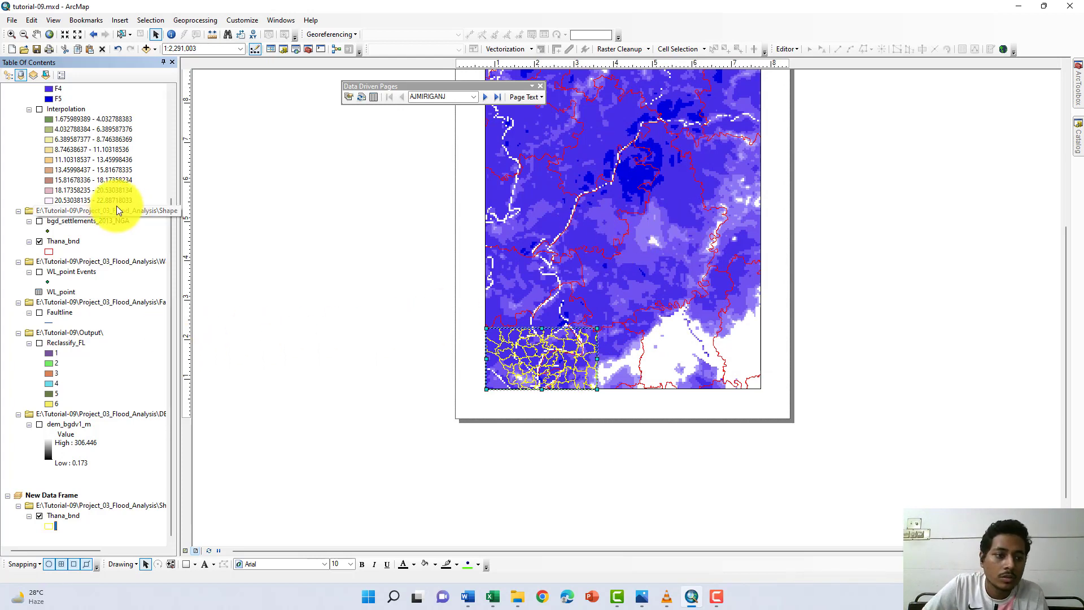
- Zoom the main map frame to the extent of the Flood_level layer
{"action": "scroll", "coordinate": [107, 209], "scroll_direction": "up", "scroll_amount": 4}
{"action": "scroll", "coordinate": [79, 186], "scroll_direction": "up", "scroll_amount": 1}
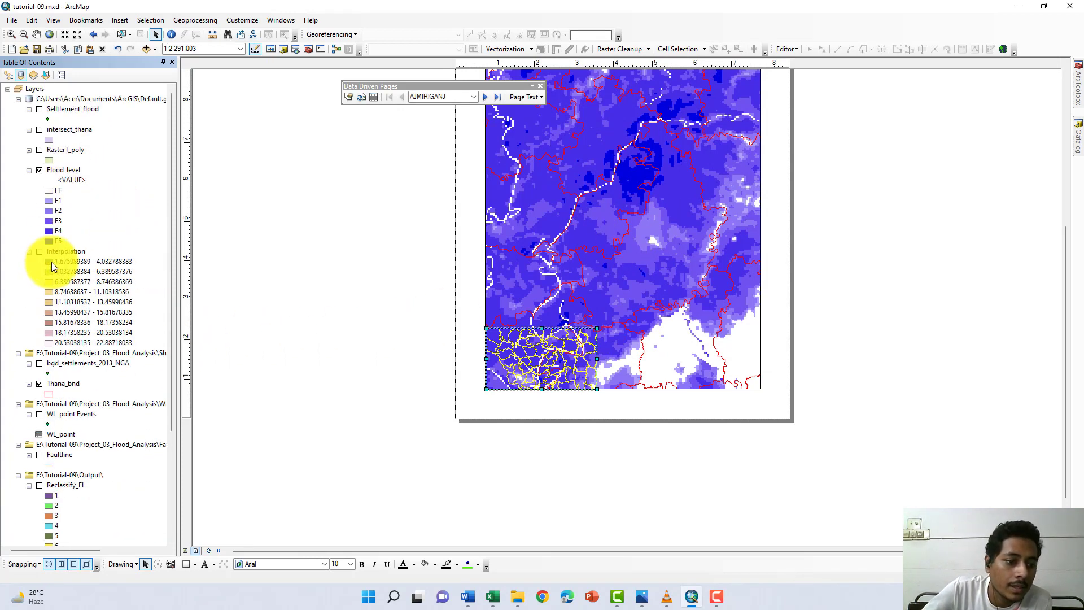
{"action": "right_click", "coordinate": [73, 171]}
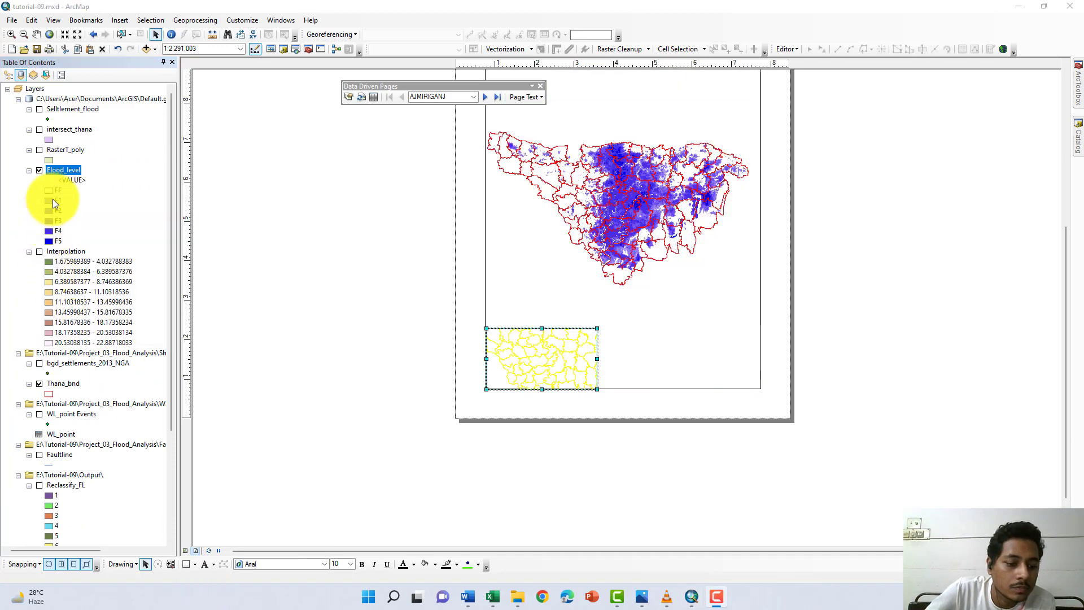
{"action": "right_click", "coordinate": [72, 169]}
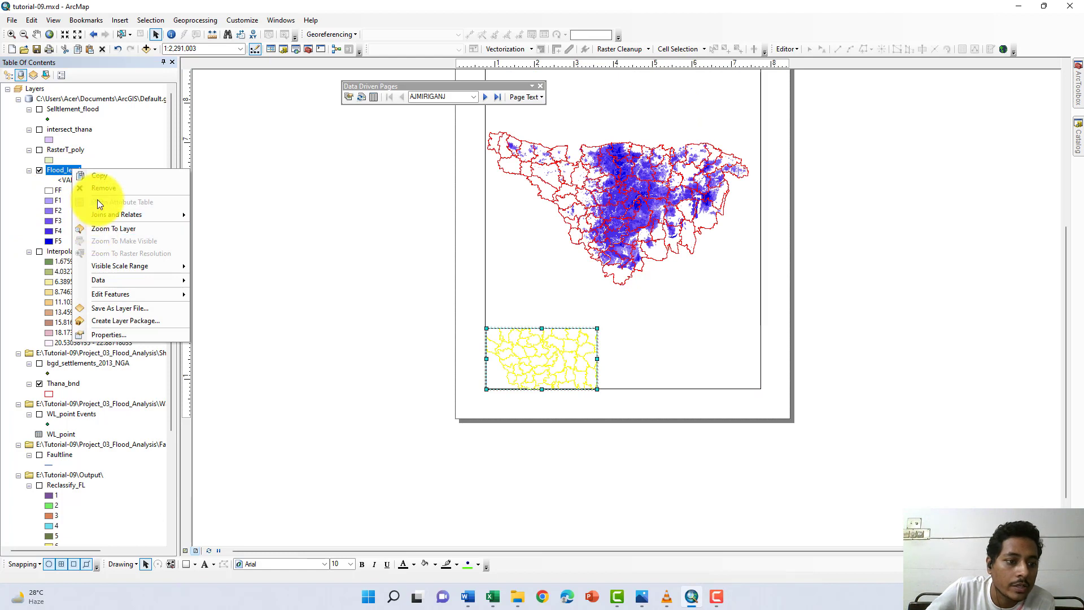
{"action": "right_click", "coordinate": [55, 171]}
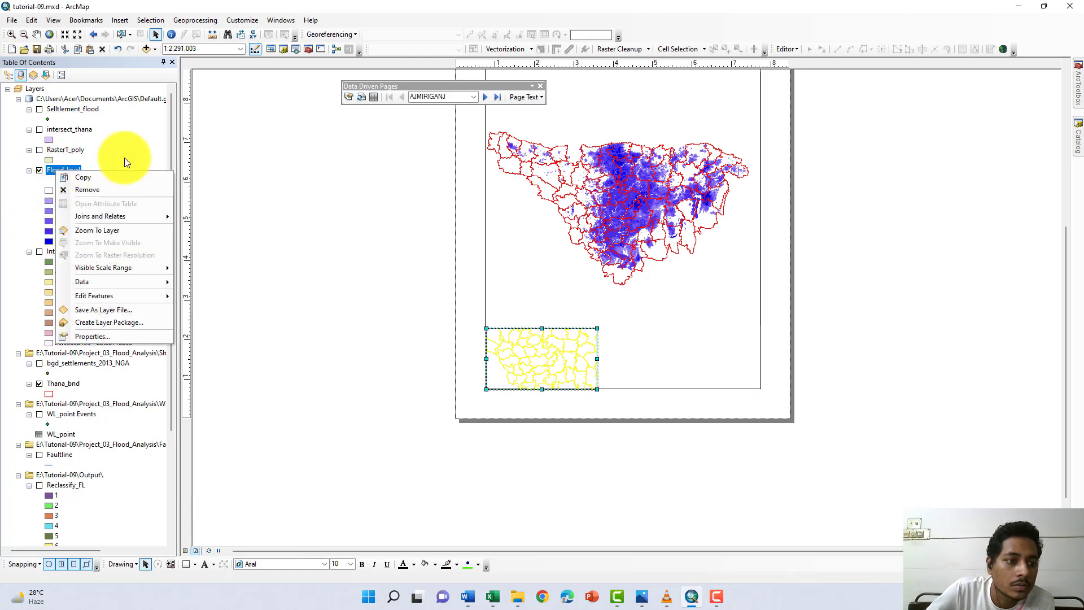
{"action": "left_click", "coordinate": [264, 152]}
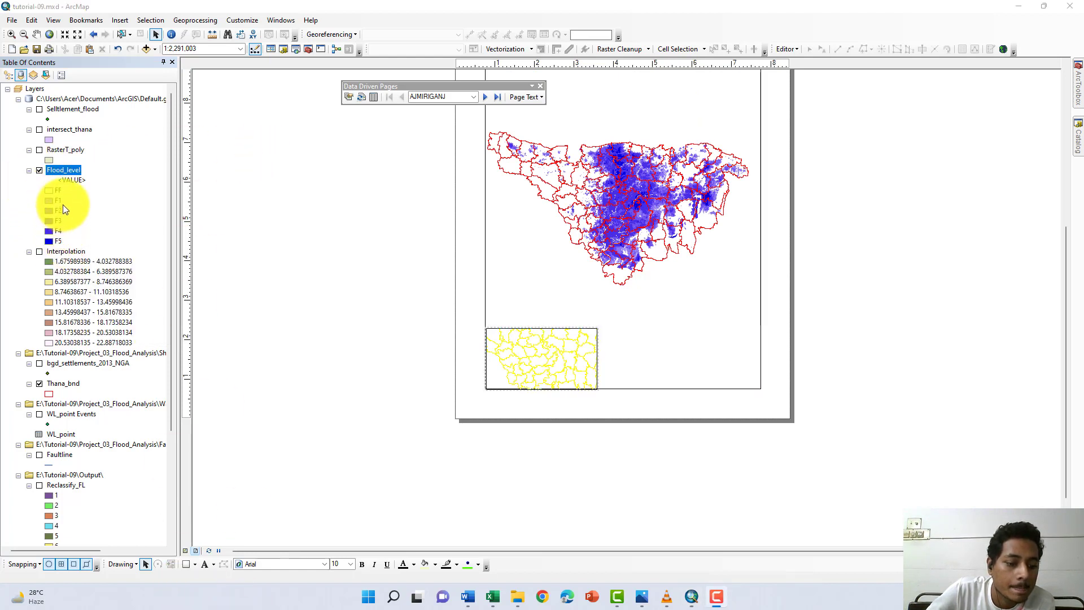
- Open the attribute table of the main frame's Thana_bnd layer and select the AJMIRIGANJ record
{"action": "right_click", "coordinate": [56, 383]}
{"action": "left_click", "coordinate": [133, 180]}
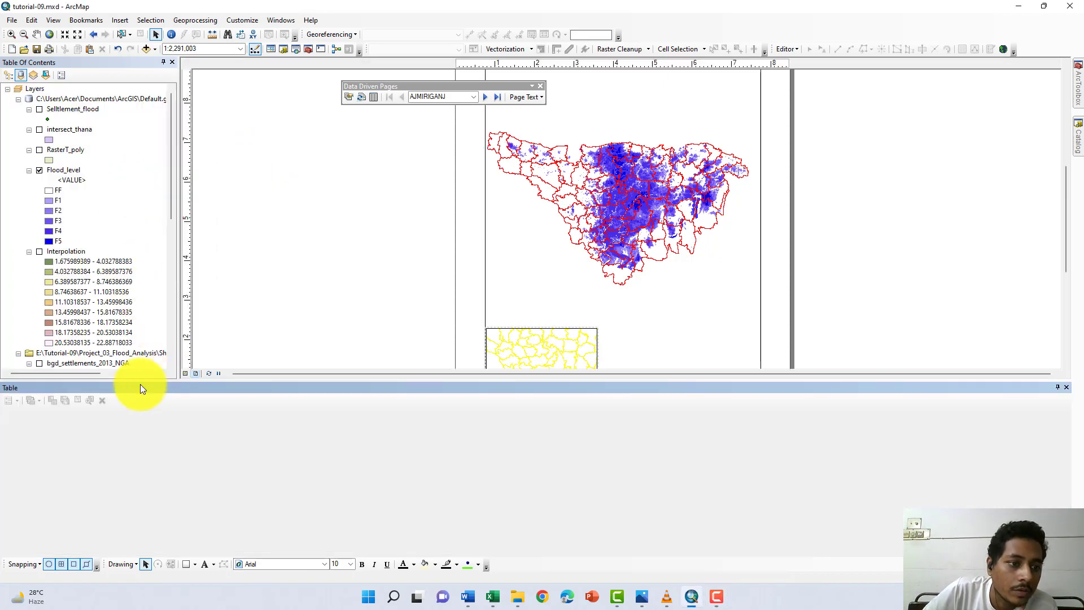
{"action": "left_click", "coordinate": [6, 438]}
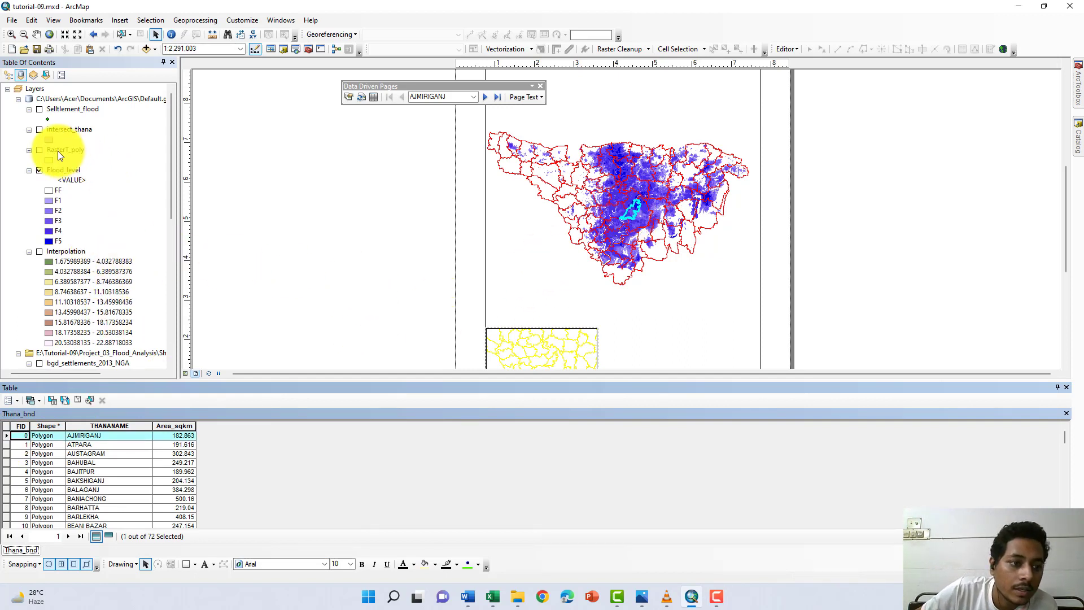
- Zoom the main map frame to the selected AJMIRIGANJ upazila and close the attribute table
{"action": "scroll", "coordinate": [76, 138], "scroll_direction": "down", "scroll_amount": 2}
{"action": "right_click", "coordinate": [67, 324]}
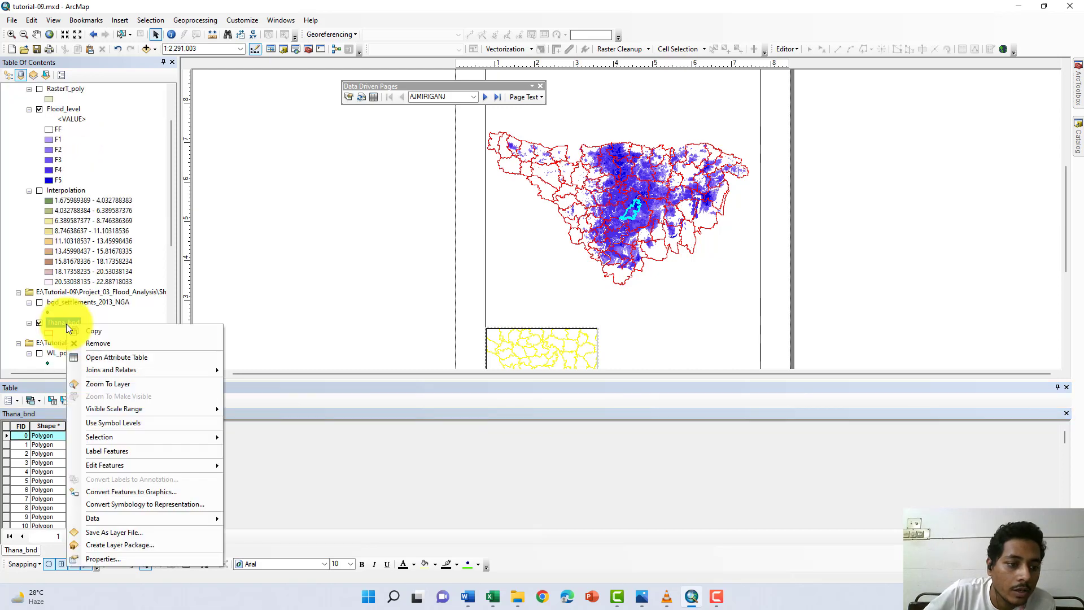
{"action": "mouse_move", "coordinate": [110, 437]}
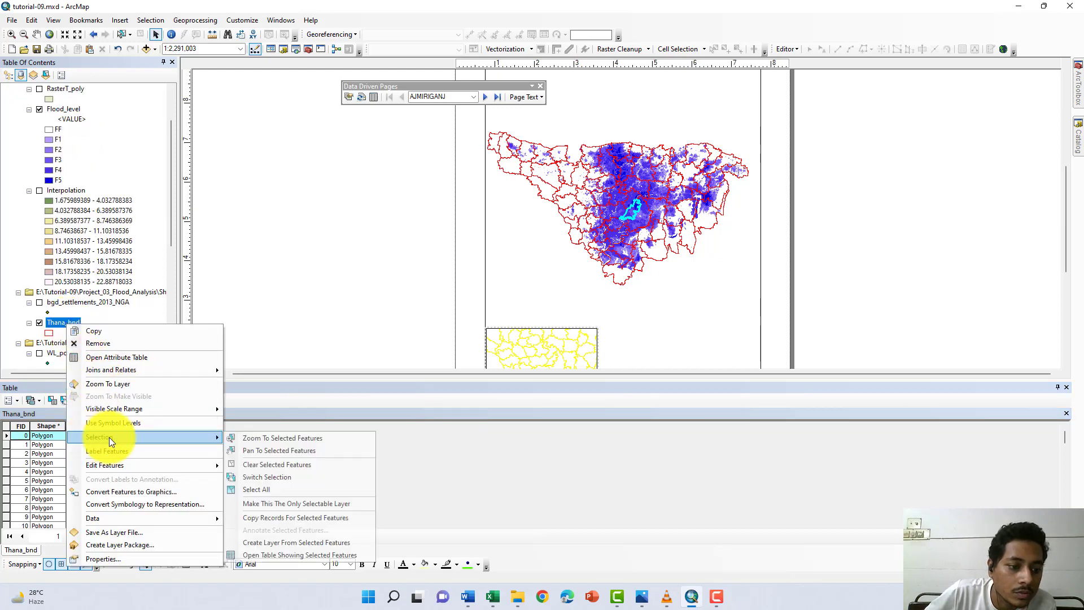
{"action": "left_click", "coordinate": [246, 437]}
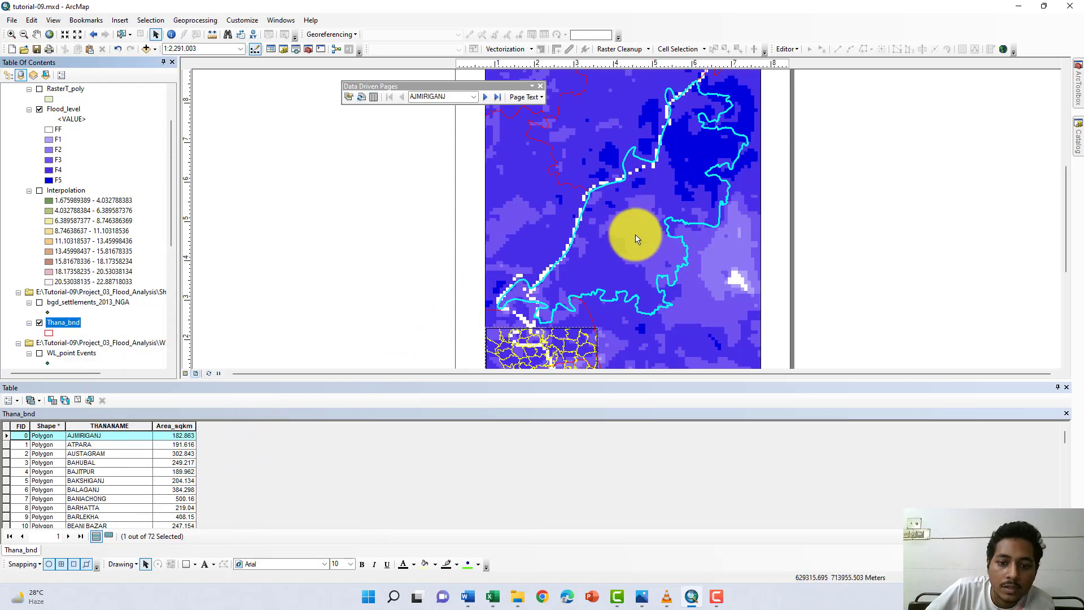
{"action": "scroll", "coordinate": [635, 247], "scroll_direction": "up", "scroll_amount": 1}
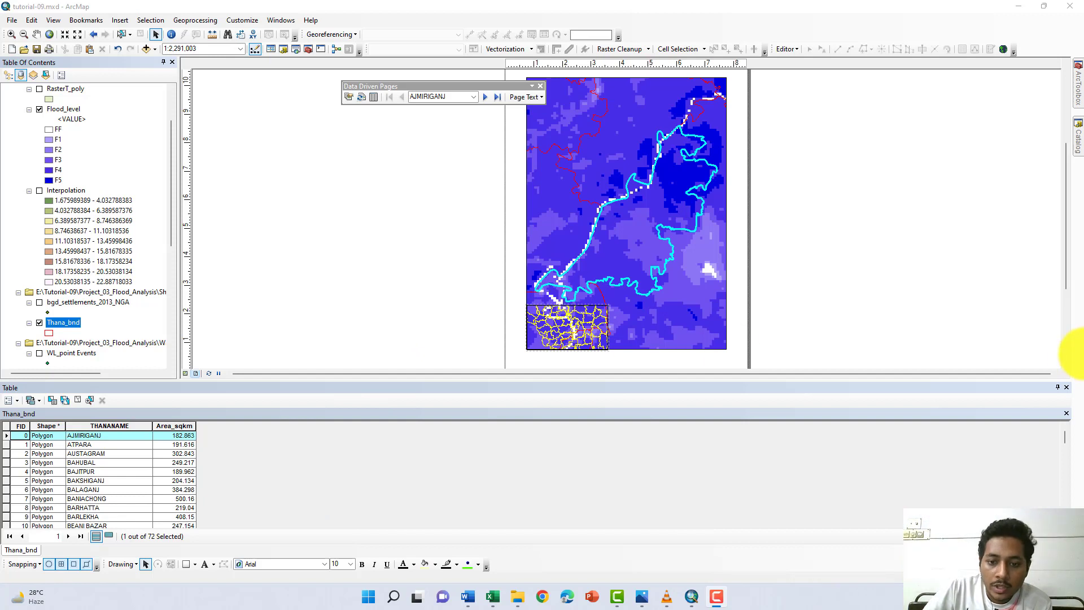
{"action": "left_click", "coordinate": [1067, 387]}
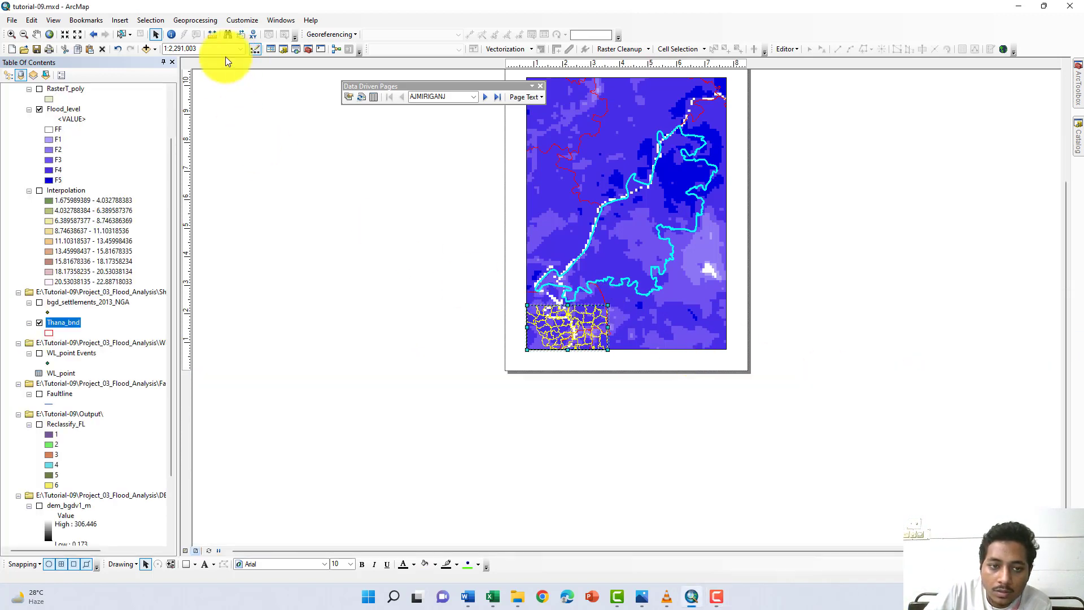
- Zoom the inset data frame out to the full extent of its Thana_bnd layer
{"action": "left_click", "coordinate": [23, 35]}
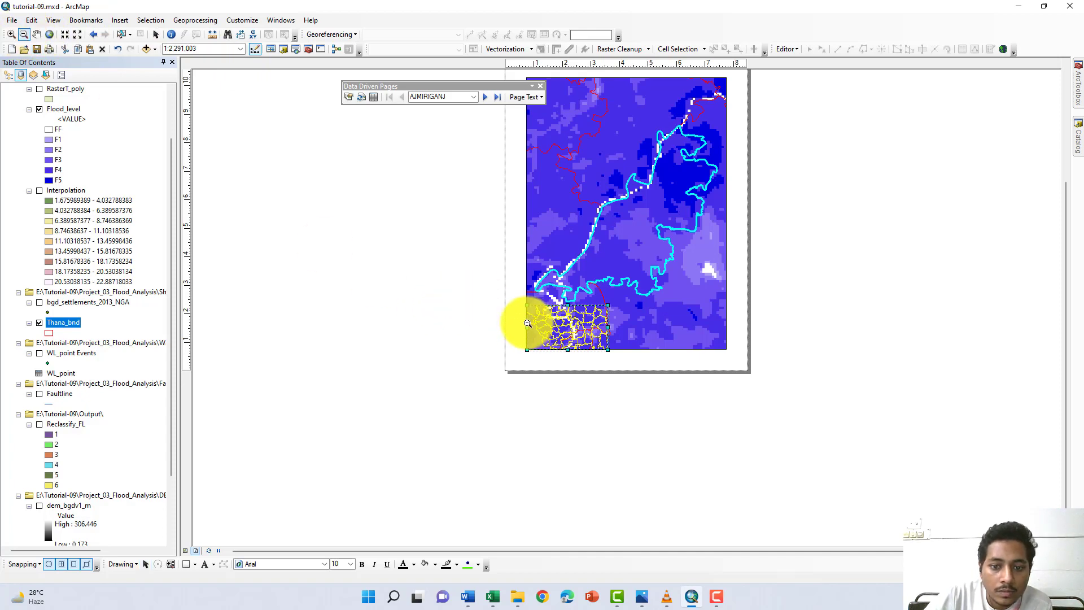
{"action": "left_click", "coordinate": [580, 326]}
{"action": "scroll", "coordinate": [580, 326], "scroll_direction": "up", "scroll_amount": 3}
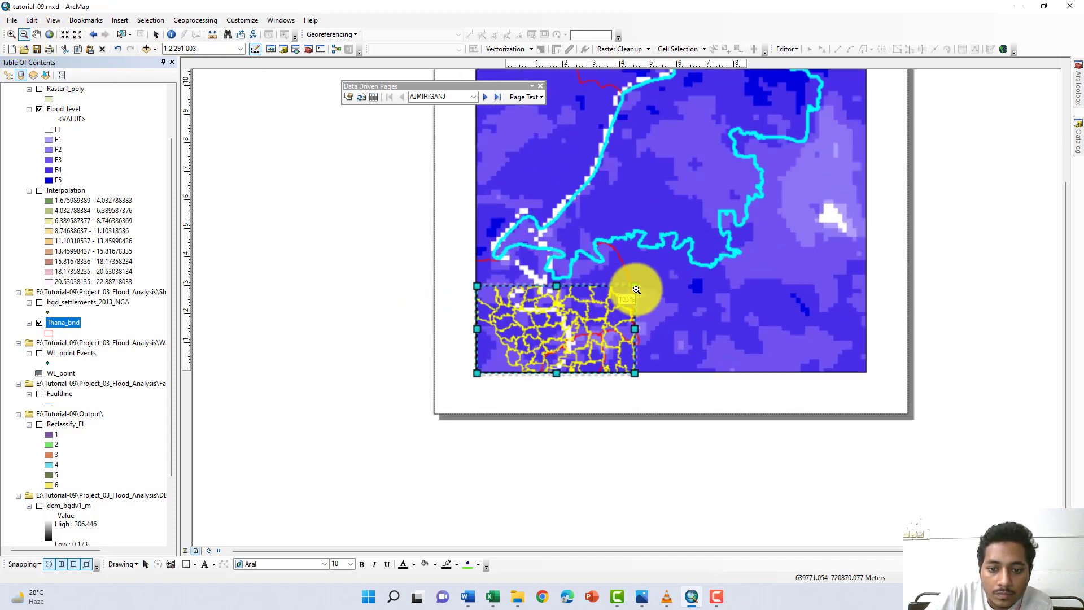
{"action": "left_click", "coordinate": [596, 313]}
{"action": "scroll", "coordinate": [562, 315], "scroll_direction": "down", "scroll_amount": 1}
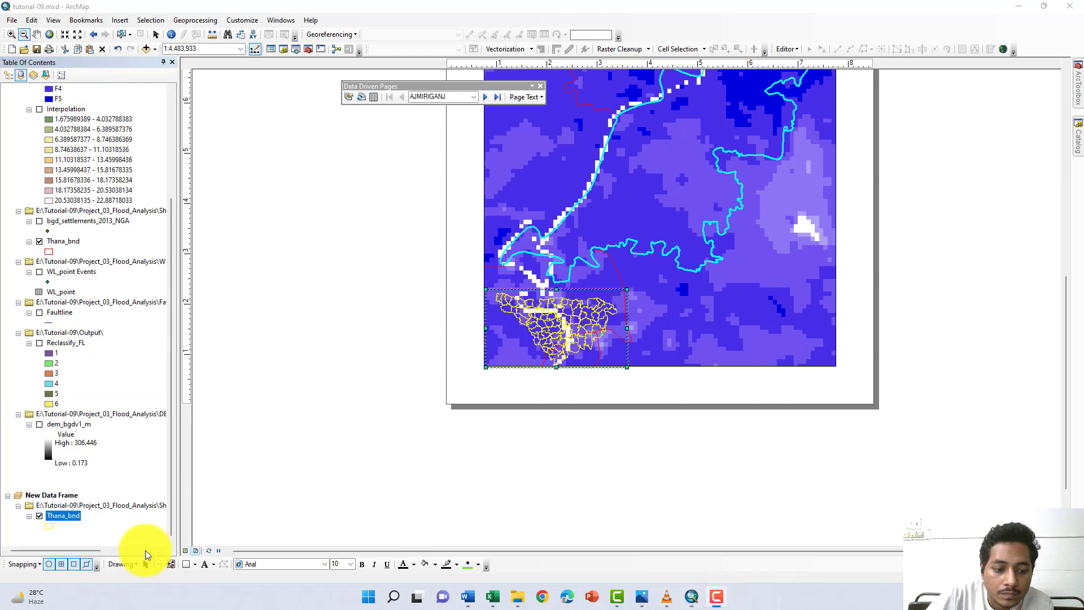
{"action": "right_click", "coordinate": [73, 513]}
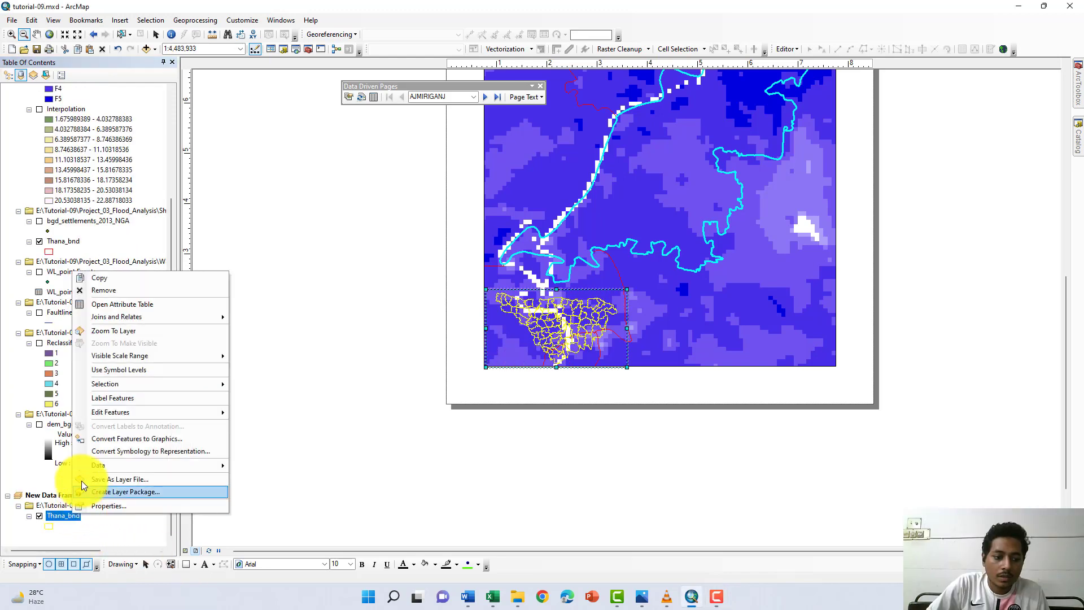
{"action": "left_click", "coordinate": [124, 330]}
{"action": "right_click", "coordinate": [68, 514]}
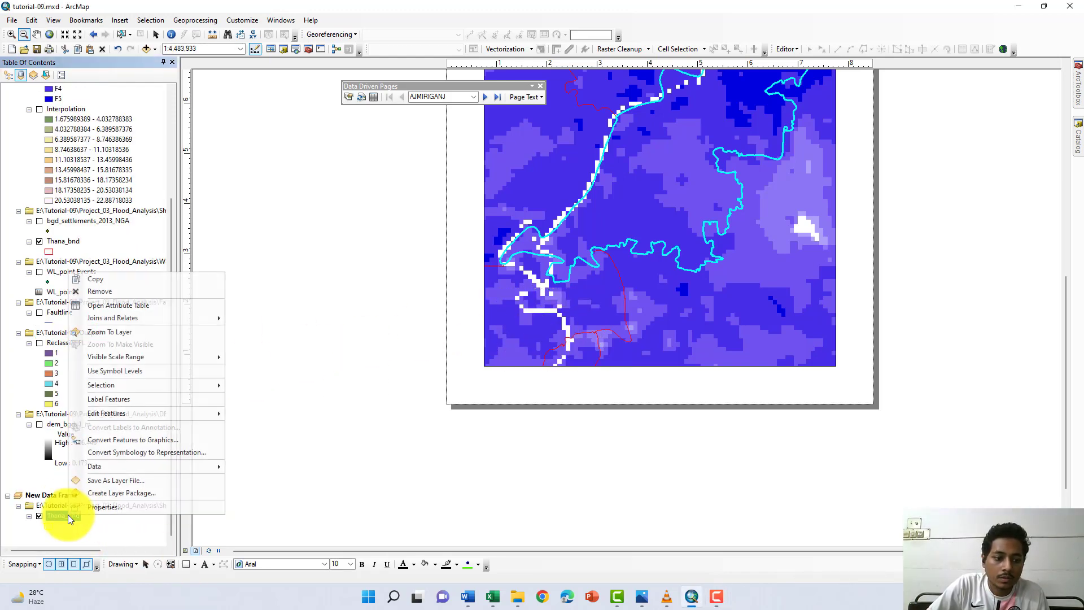
{"action": "left_click", "coordinate": [131, 332]}
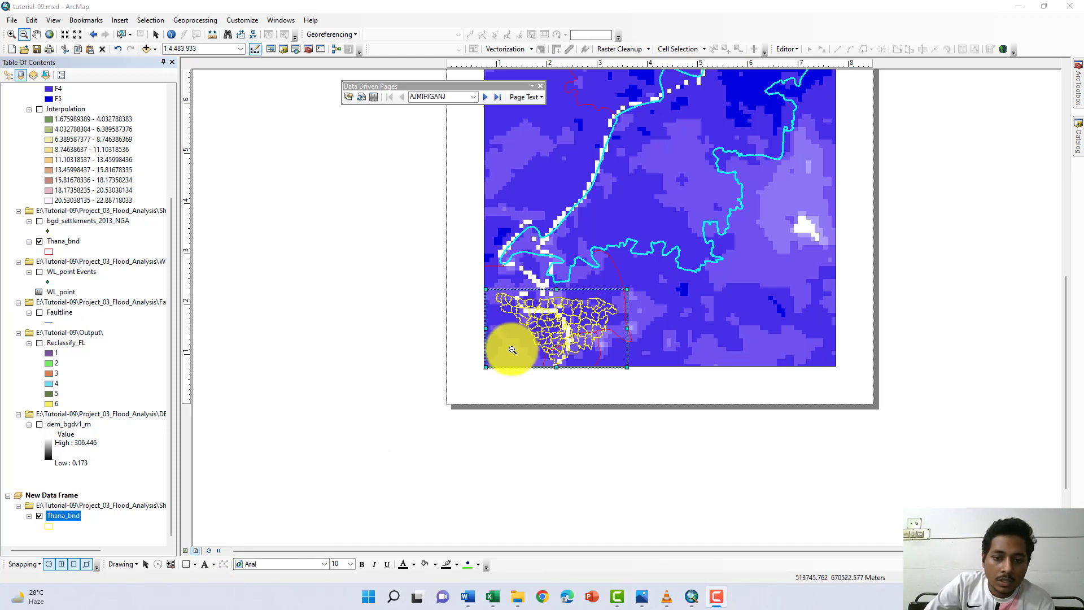
{"action": "left_click", "coordinate": [749, 153]}
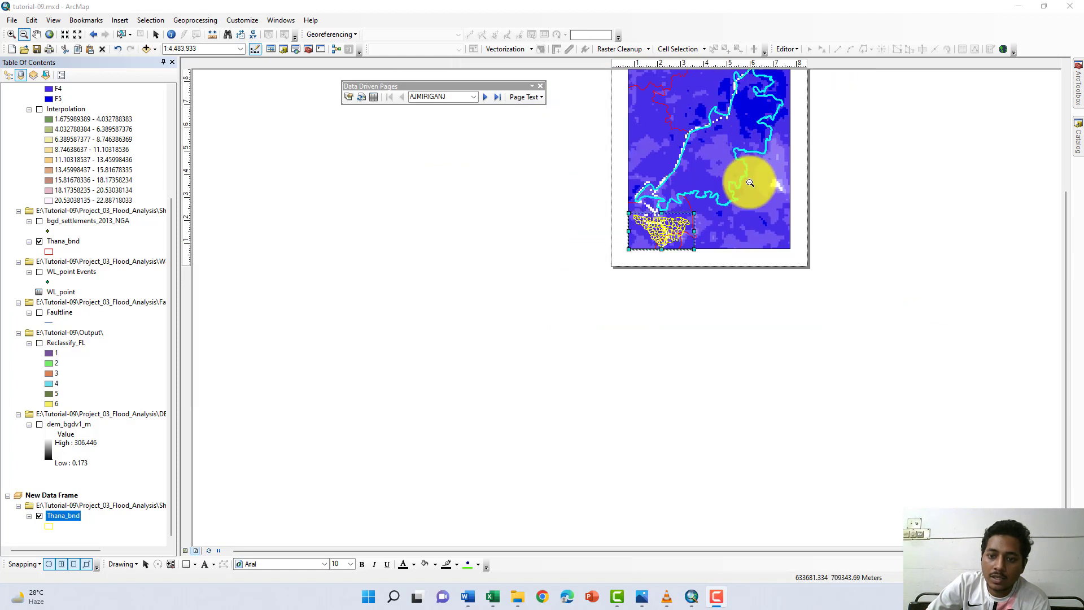
{"action": "left_click_drag", "start_coordinate": [840, 141], "coordinate": [836, 187]}
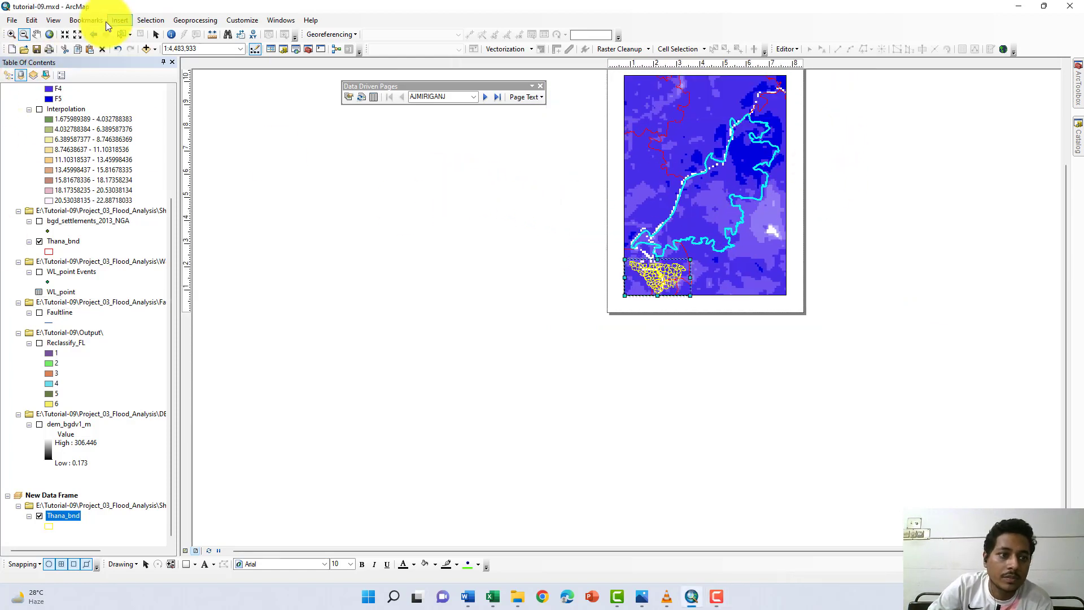
{"action": "left_click", "coordinate": [155, 35]}
{"action": "left_click_drag", "start_coordinate": [830, 208], "coordinate": [823, 271]}
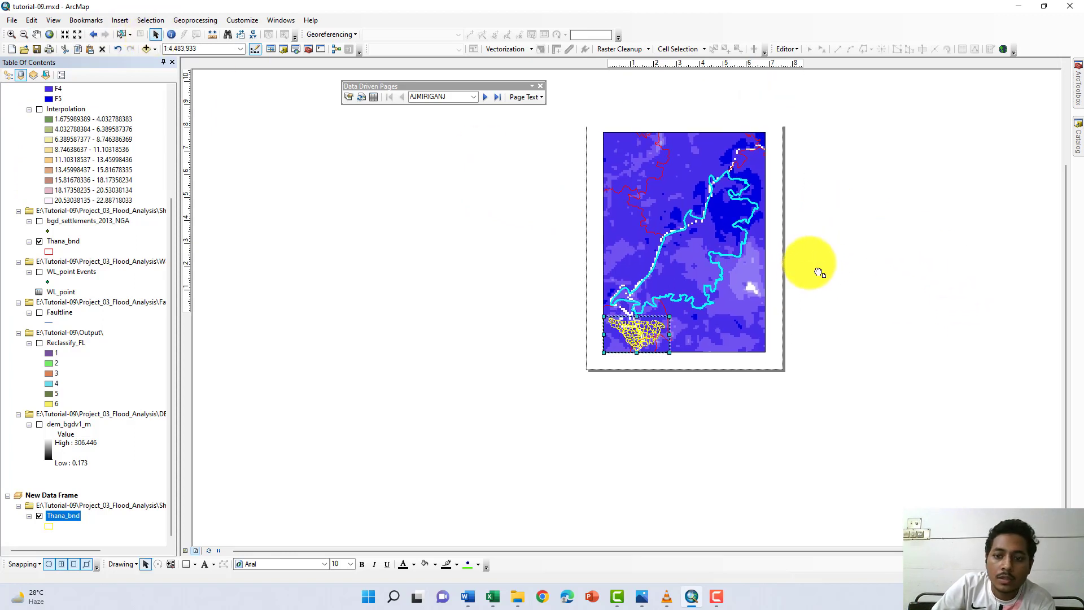
{"action": "right_click", "coordinate": [66, 511]}
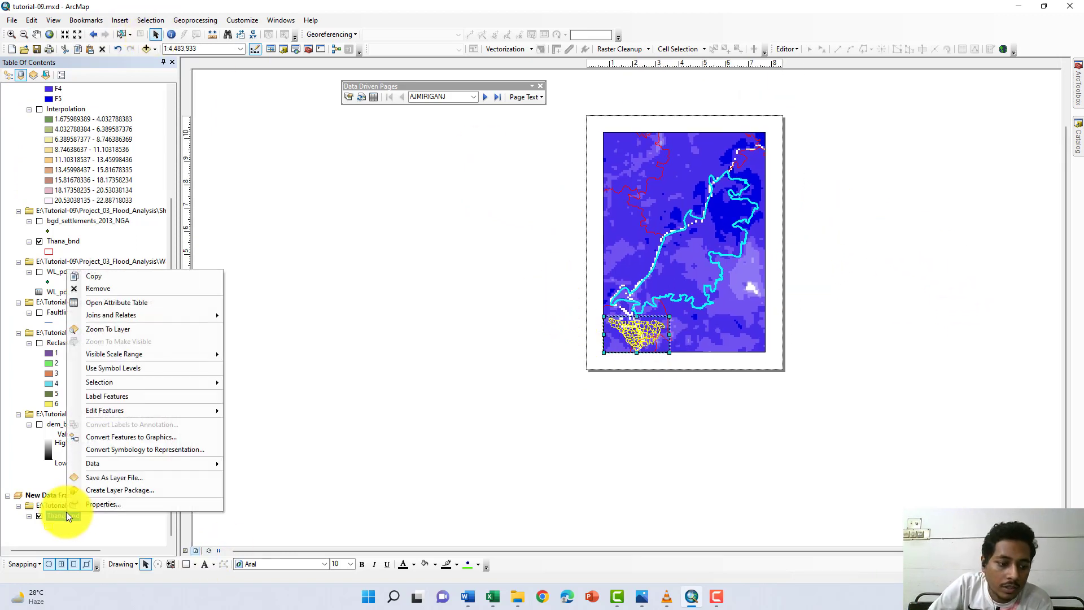
{"action": "left_click", "coordinate": [83, 506]}
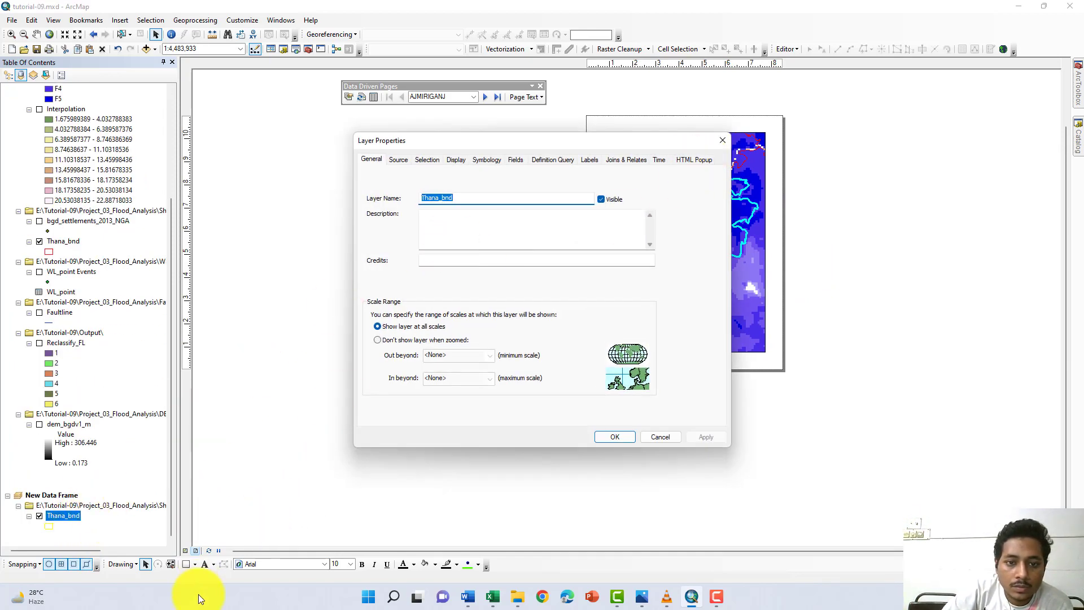
{"action": "key", "text": "Return"}
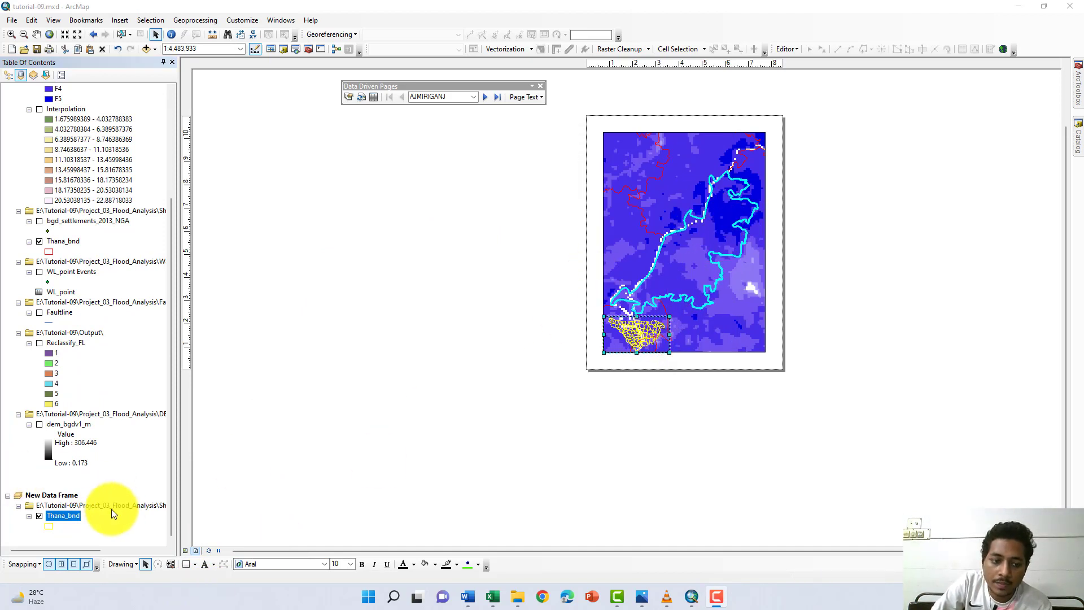
- Add an extent indicator for the Layers data frame to the inset frame, with Show Leader and Use simple extent enabled
{"action": "right_click", "coordinate": [96, 503]}
{"action": "right_click", "coordinate": [55, 494]}
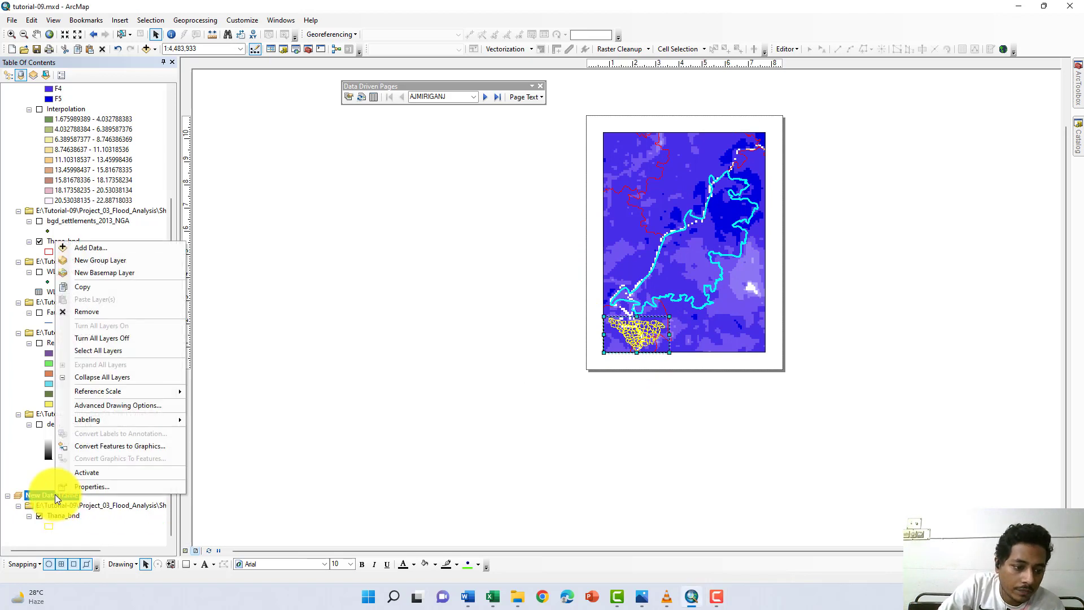
{"action": "left_click", "coordinate": [81, 487]}
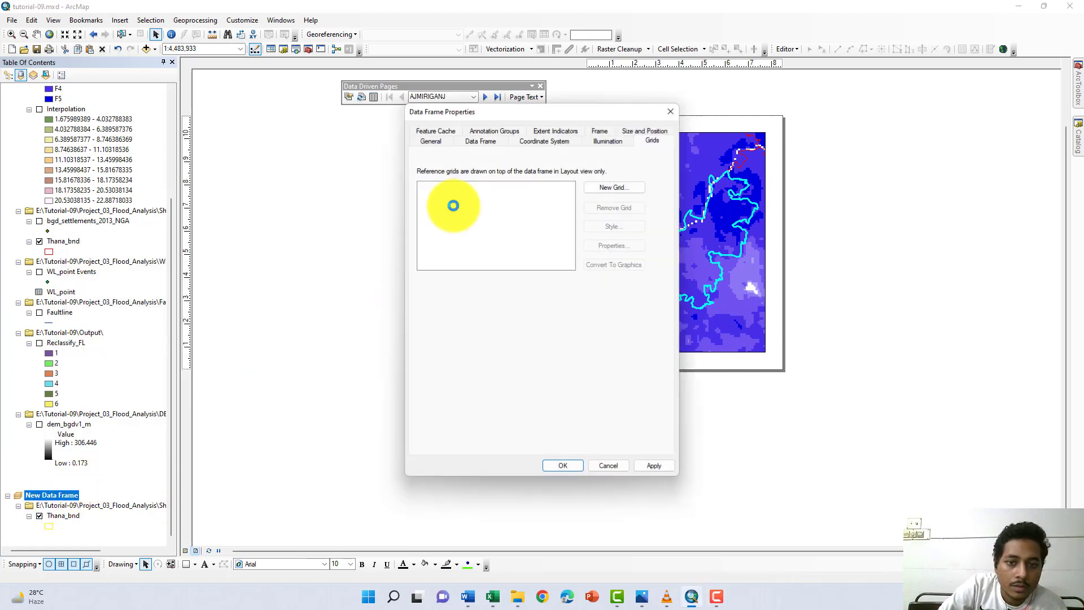
{"action": "left_click", "coordinate": [543, 131]}
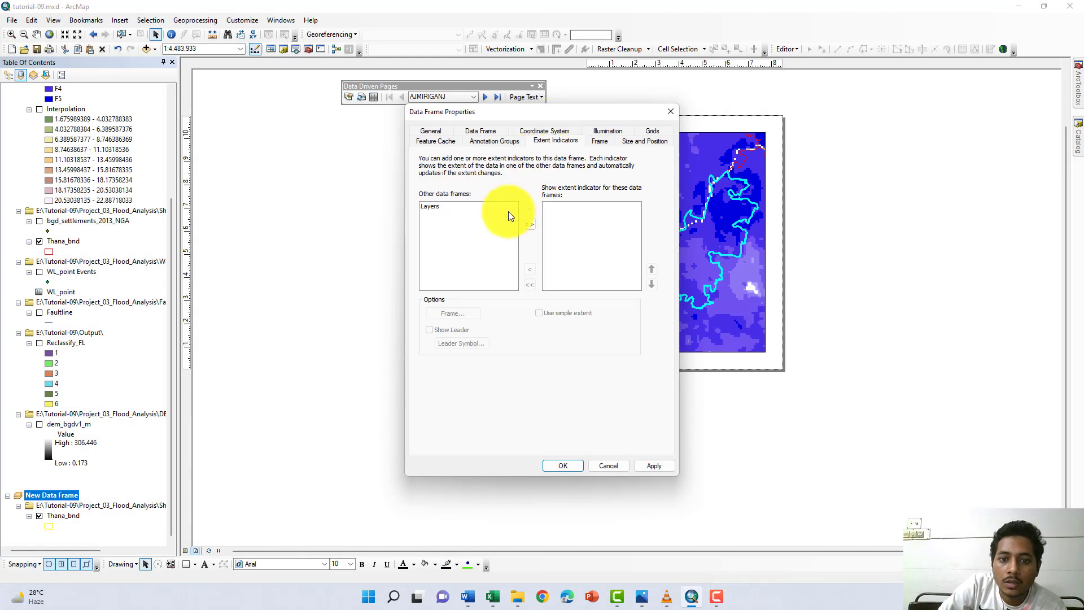
{"action": "left_click", "coordinate": [533, 225]}
{"action": "left_click", "coordinate": [429, 329]}
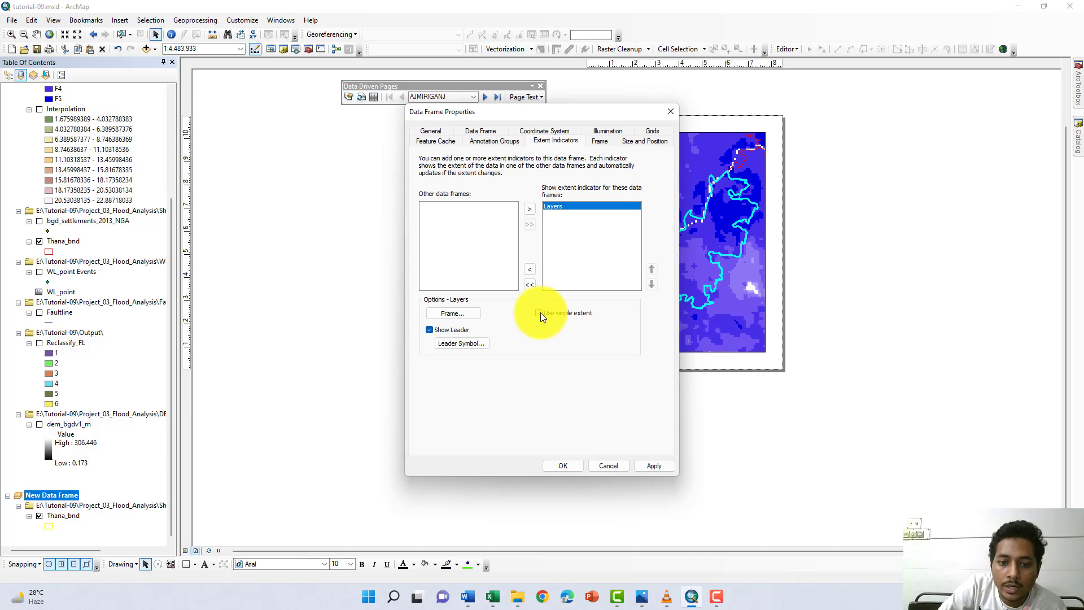
{"action": "left_click", "coordinate": [539, 312]}
{"action": "left_click", "coordinate": [563, 466]}
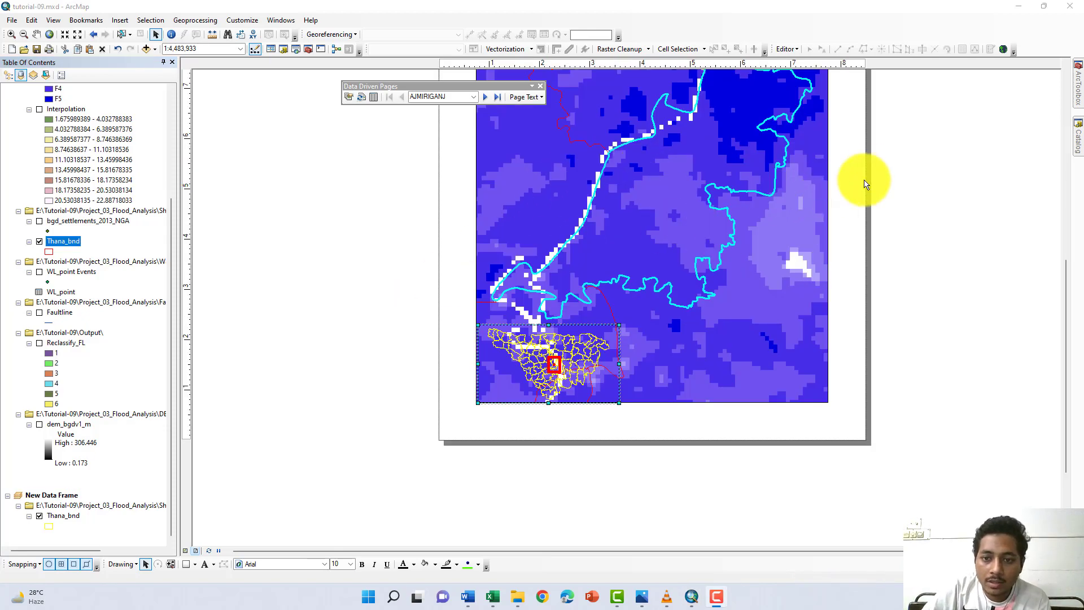
{"action": "scroll", "coordinate": [933, 179], "scroll_direction": "down", "scroll_amount": 1}
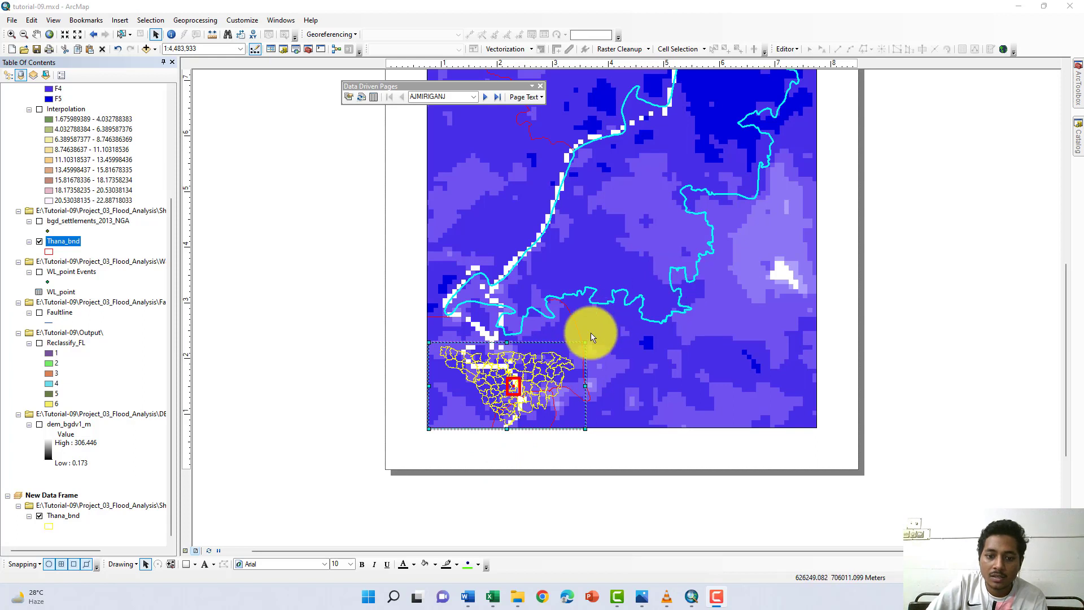
- Label the features of the Thana_bnd layer in the main data frame
{"action": "right_click", "coordinate": [63, 241]}
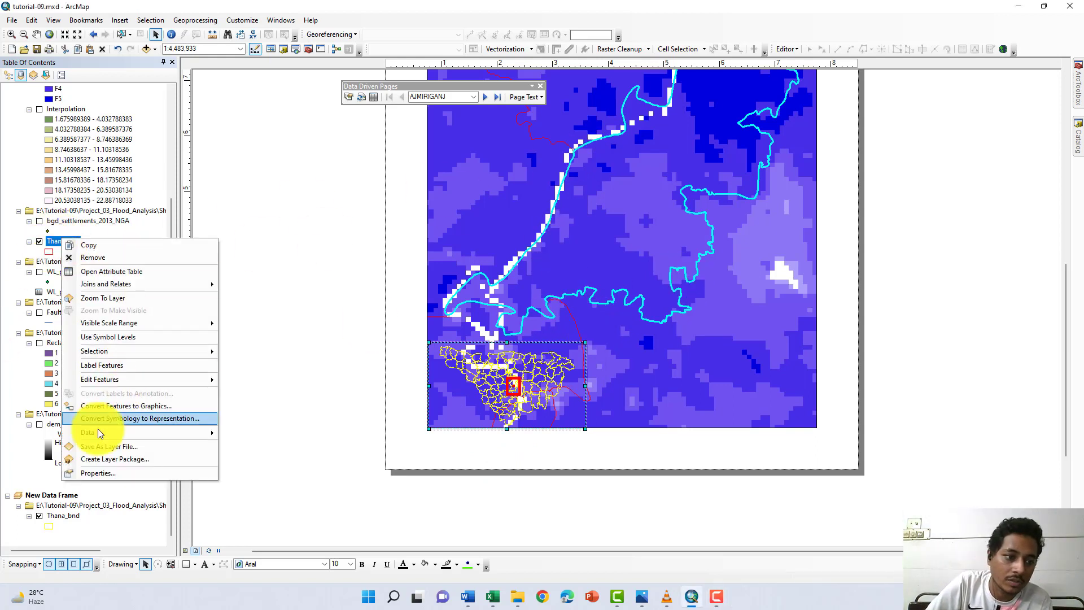
{"action": "left_click", "coordinate": [99, 365]}
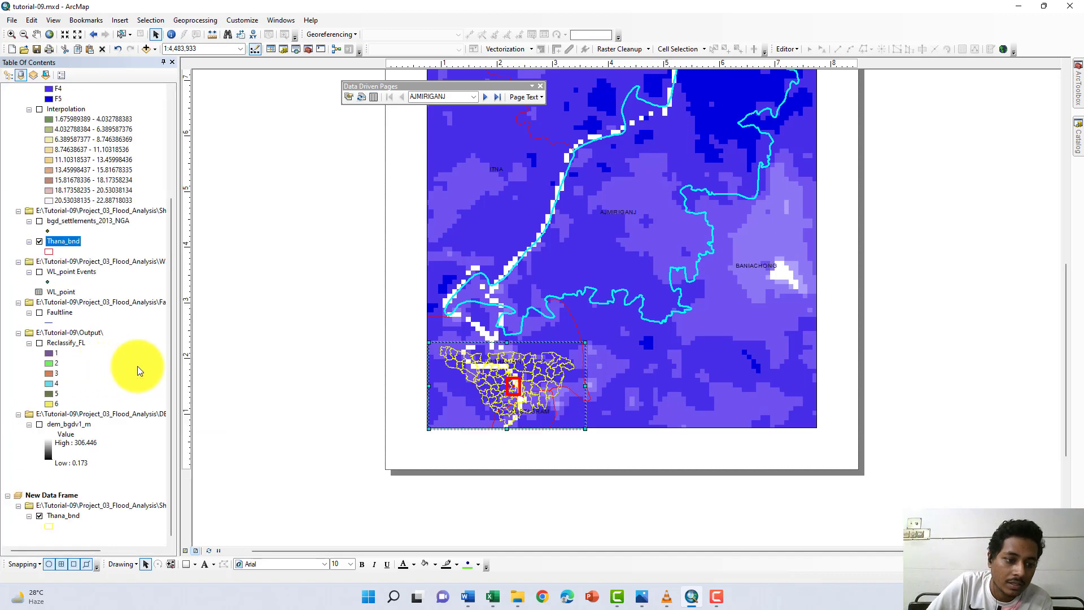
{"action": "scroll", "coordinate": [624, 198], "scroll_direction": "up", "scroll_amount": 1}
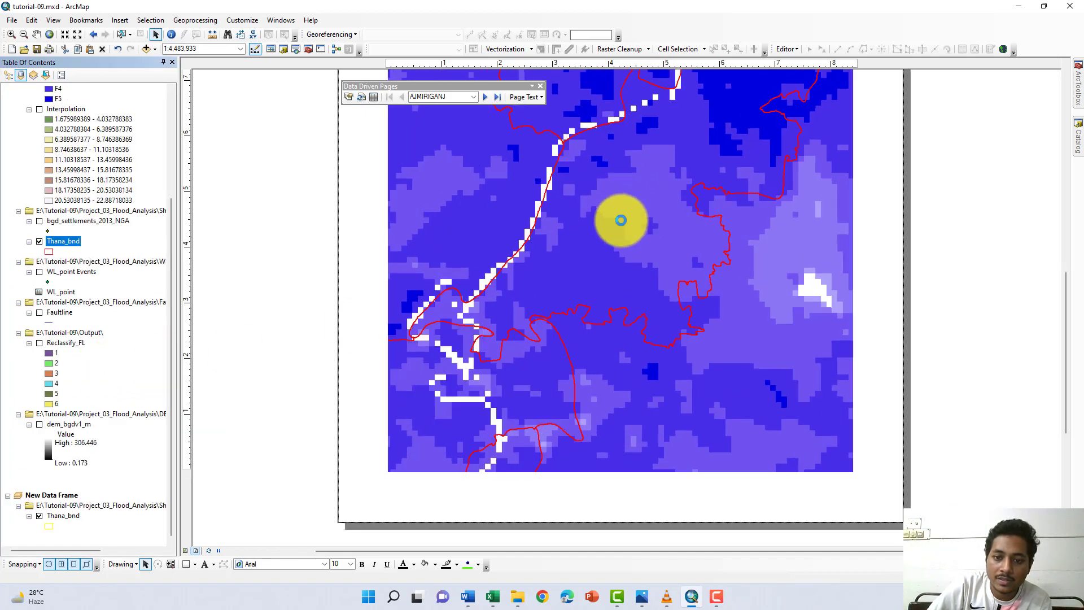
{"action": "left_click", "coordinate": [485, 432]}
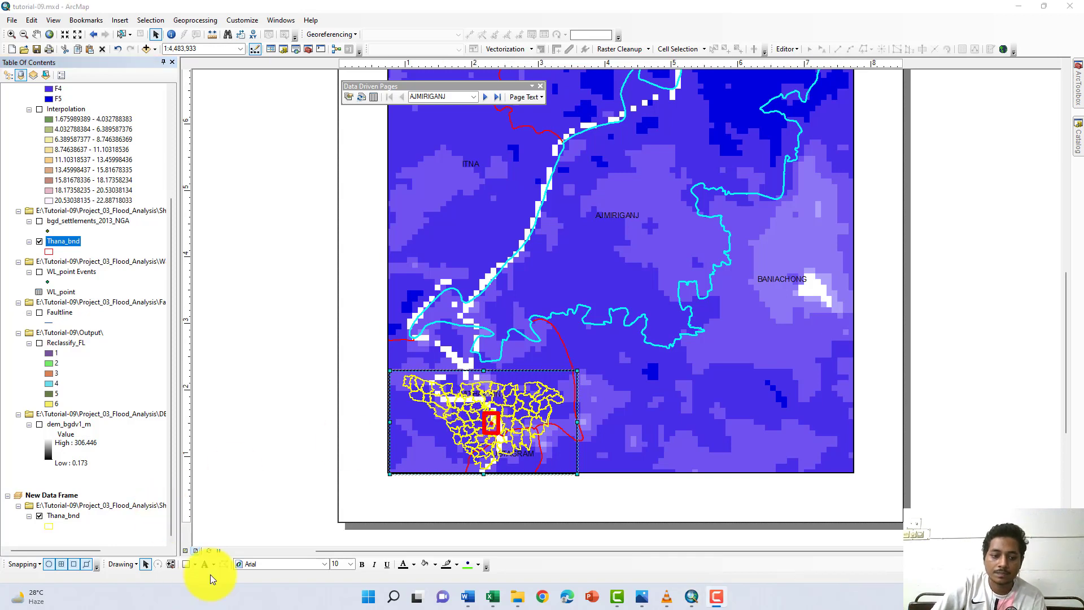
{"action": "scroll", "coordinate": [593, 246], "scroll_direction": "down", "scroll_amount": 2}
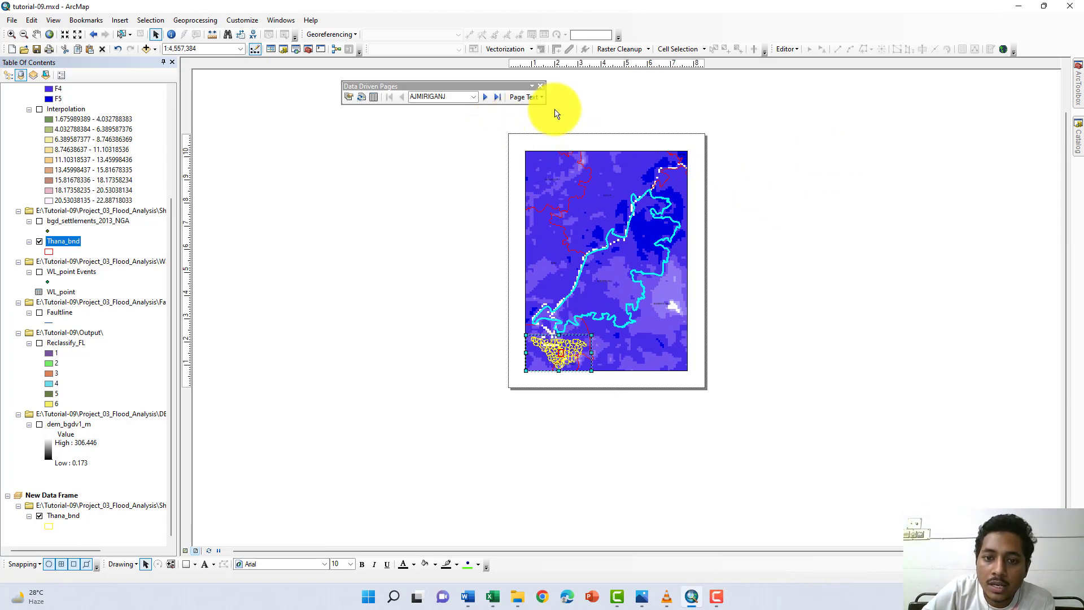
- Insert a Data Driven Page Name text element and place it in the page margin above the main map frame
{"action": "left_click", "coordinate": [539, 98]}
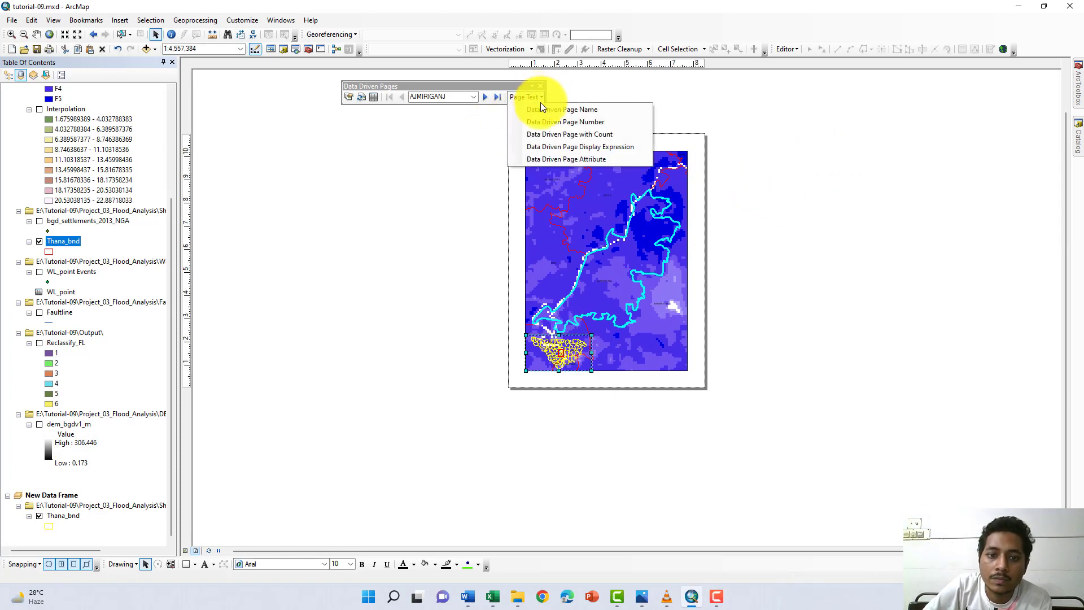
{"action": "left_click", "coordinate": [539, 108]}
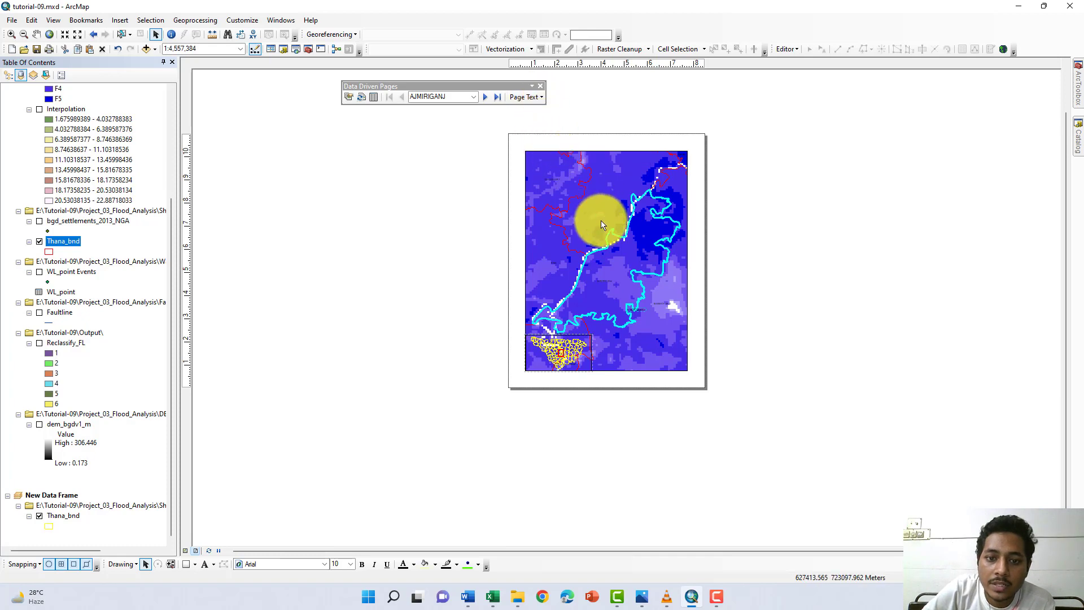
{"action": "scroll", "coordinate": [656, 319], "scroll_direction": "up", "scroll_amount": 5}
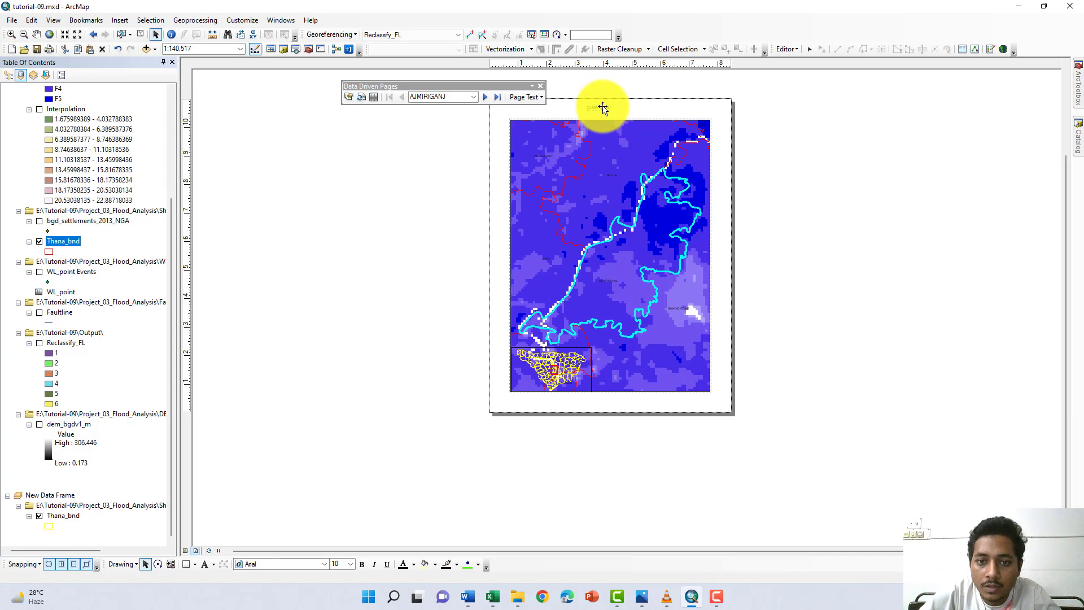
- Set the page-name text's symbol to the Arial Black font at size 24
{"action": "right_click", "coordinate": [603, 107]}
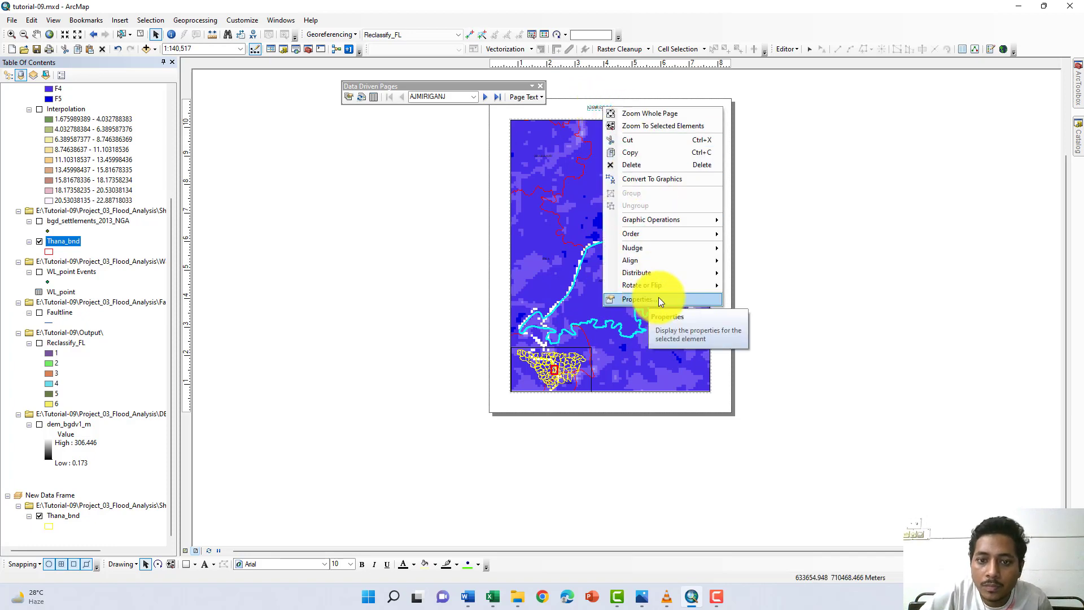
{"action": "left_click", "coordinate": [658, 299]}
{"action": "left_click", "coordinate": [601, 367]}
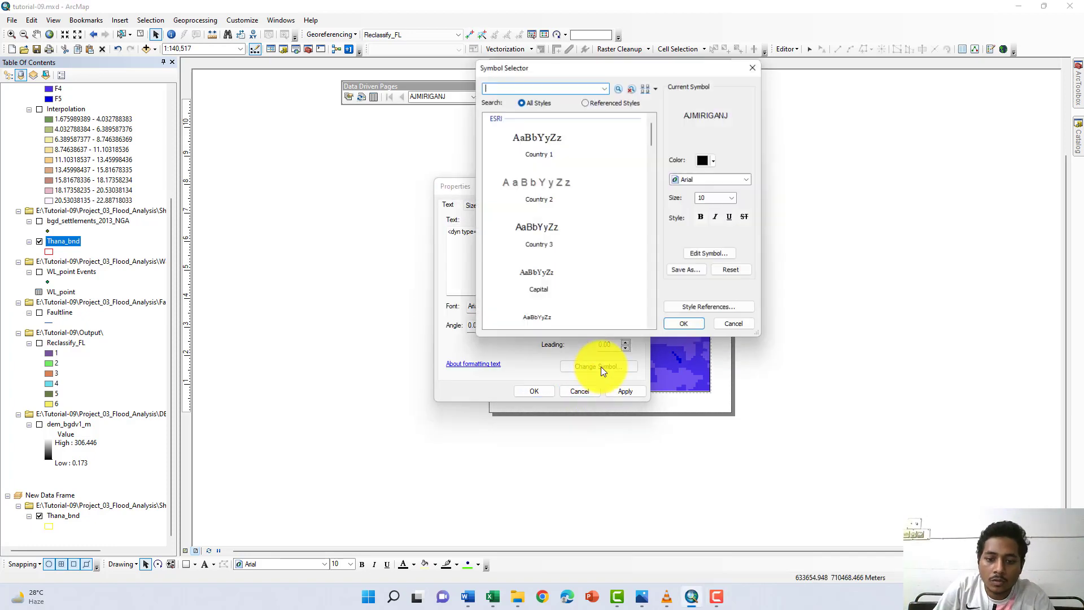
{"action": "left_click", "coordinate": [741, 183]}
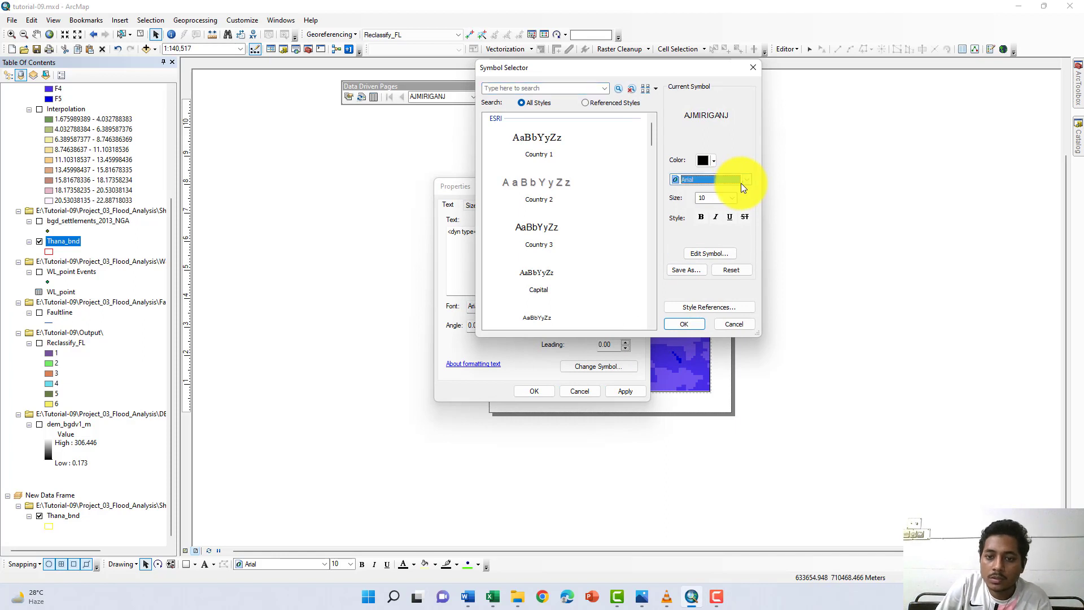
{"action": "left_click", "coordinate": [742, 183]}
{"action": "left_click", "coordinate": [724, 200]}
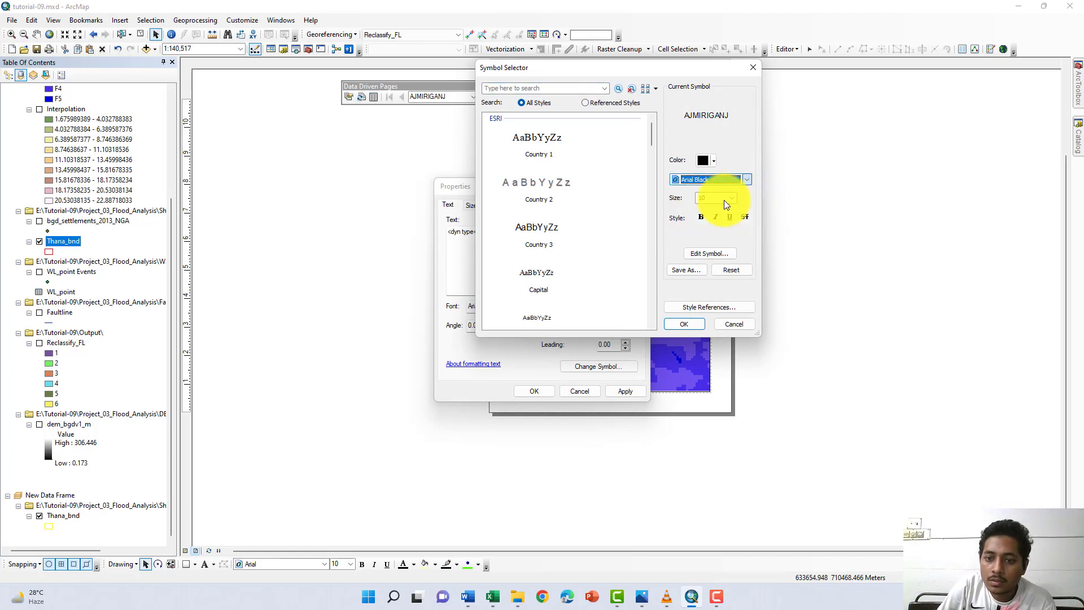
{"action": "left_click", "coordinate": [731, 197]}
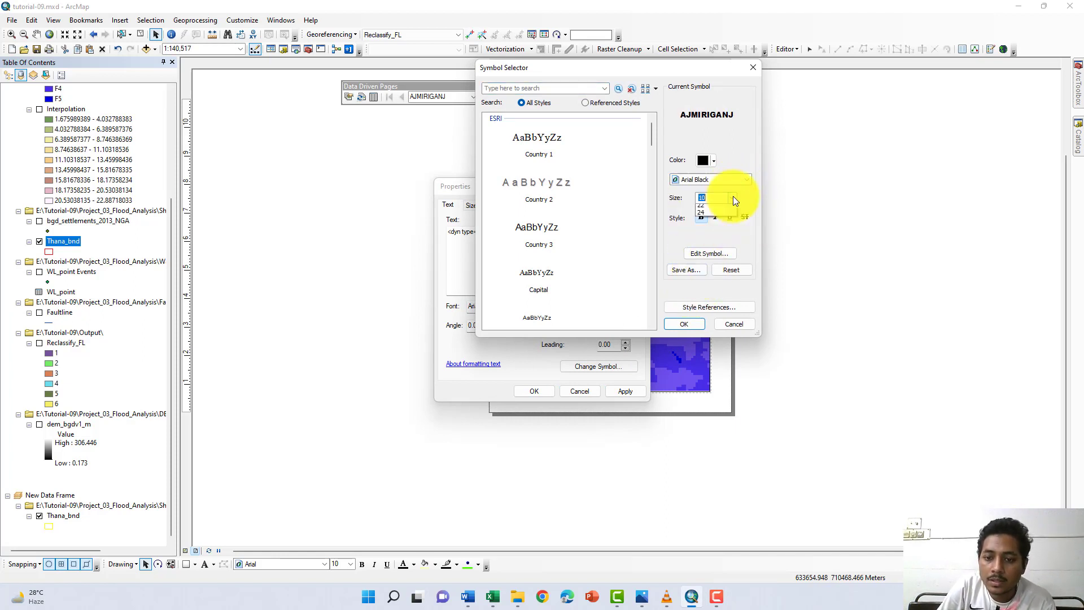
{"action": "left_click", "coordinate": [731, 198]}
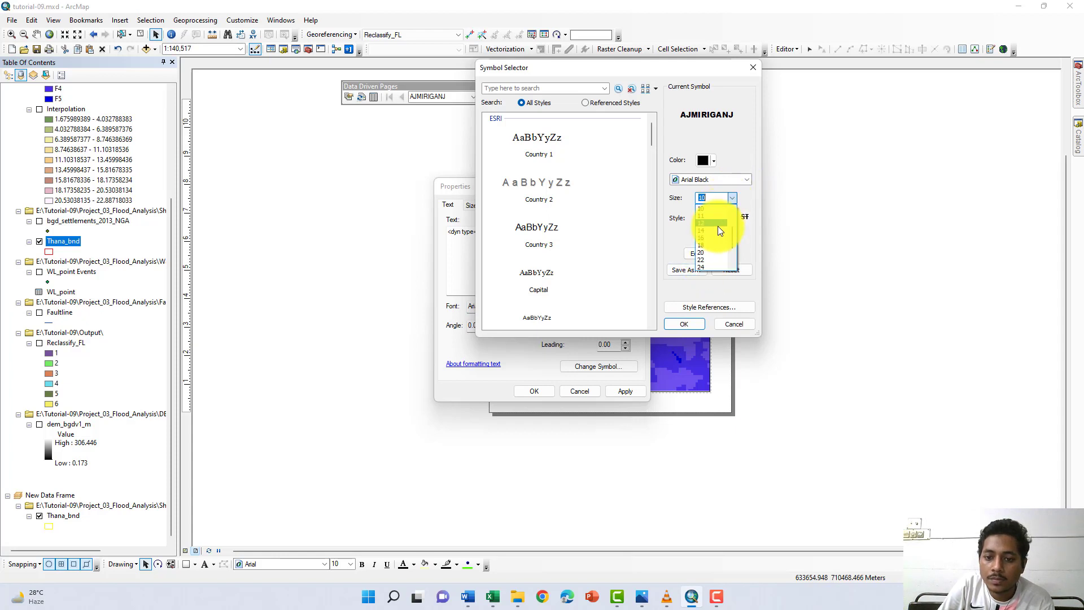
{"action": "left_click", "coordinate": [717, 265]}
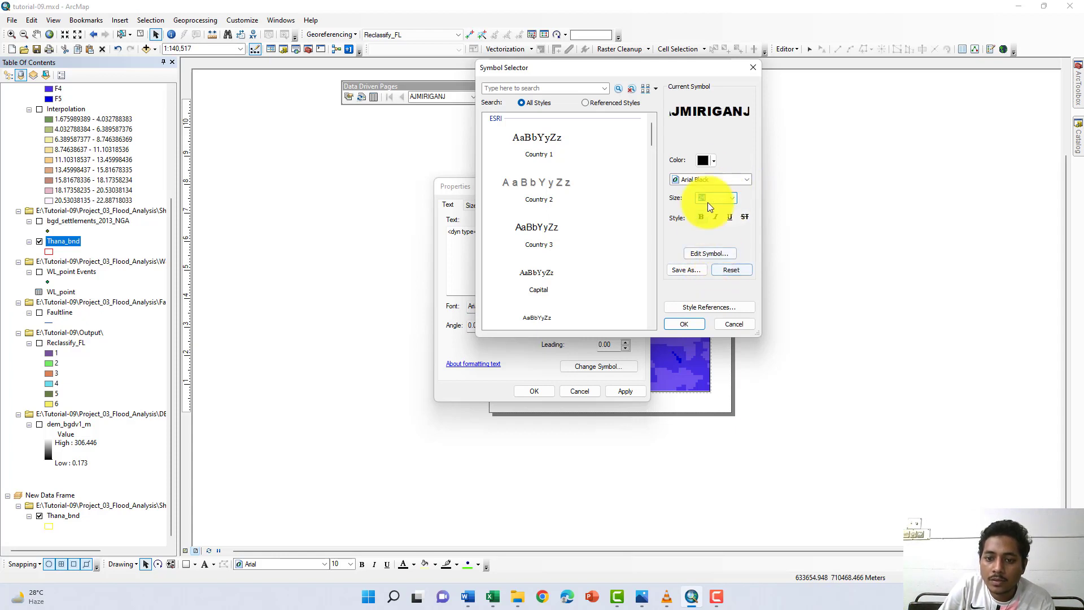
- Color the page-name text dark red and apply the new text symbol
{"action": "left_click", "coordinate": [710, 160]}
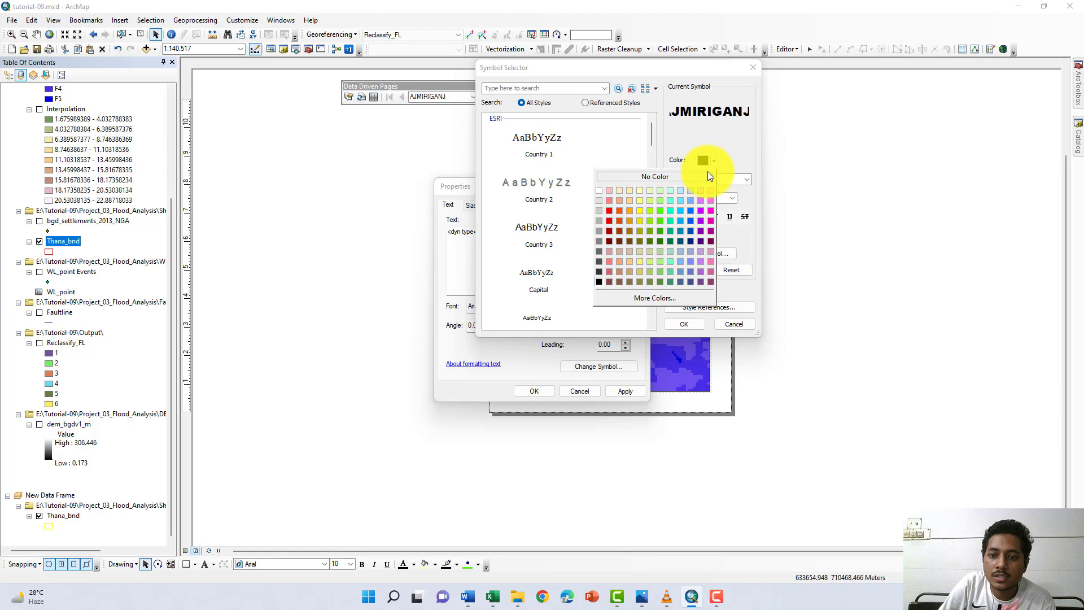
{"action": "left_click", "coordinate": [609, 232]}
{"action": "left_click", "coordinate": [683, 324]}
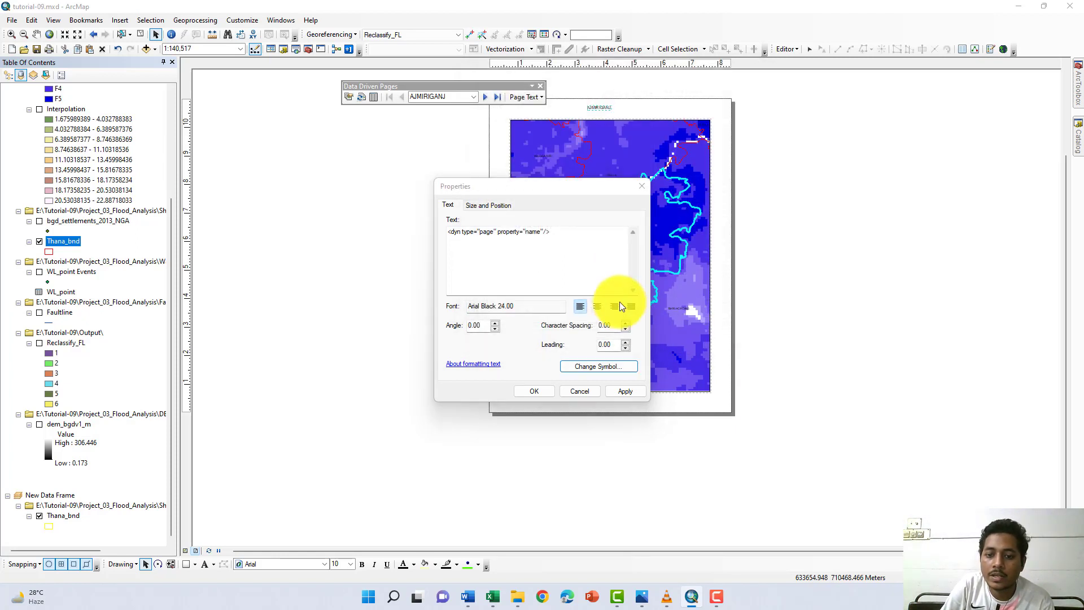
{"action": "left_click", "coordinate": [622, 391]}
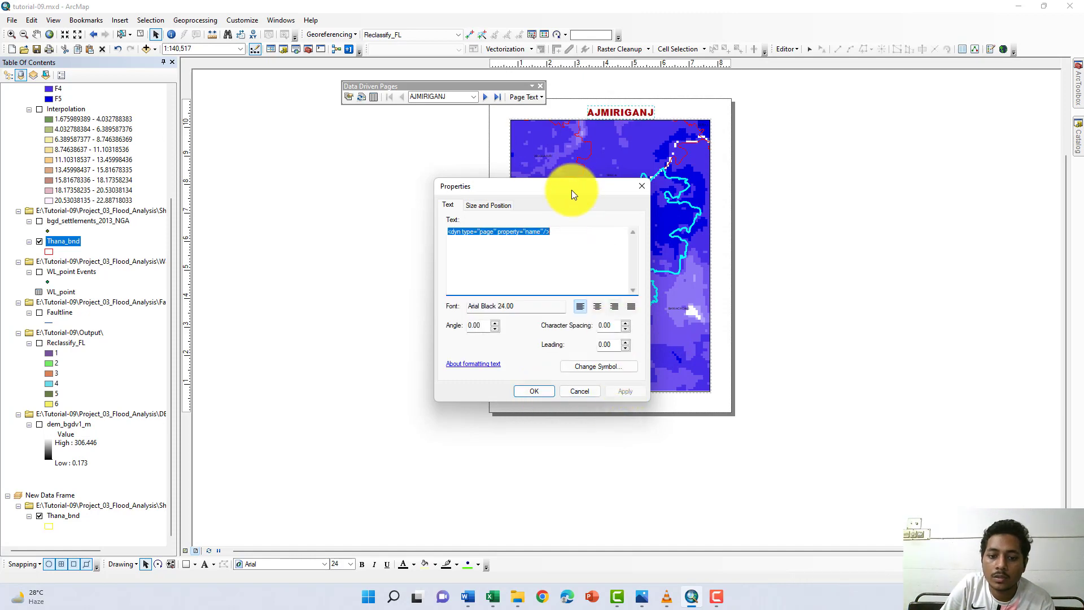
{"action": "left_click", "coordinate": [543, 394]}
- Nudge the page-name title so it sits centered in the margin above the main map frame
{"action": "scroll", "coordinate": [598, 116], "scroll_direction": "up", "scroll_amount": 2}
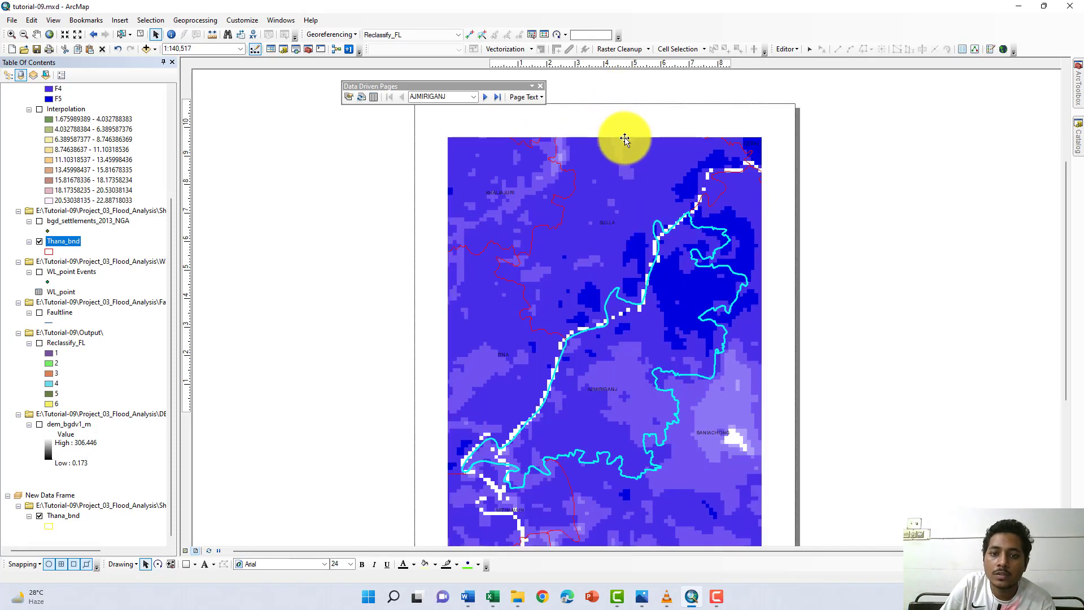
{"action": "scroll", "coordinate": [631, 138], "scroll_direction": "up", "scroll_amount": 1}
{"action": "scroll", "coordinate": [722, 129], "scroll_direction": "down", "scroll_amount": 1}
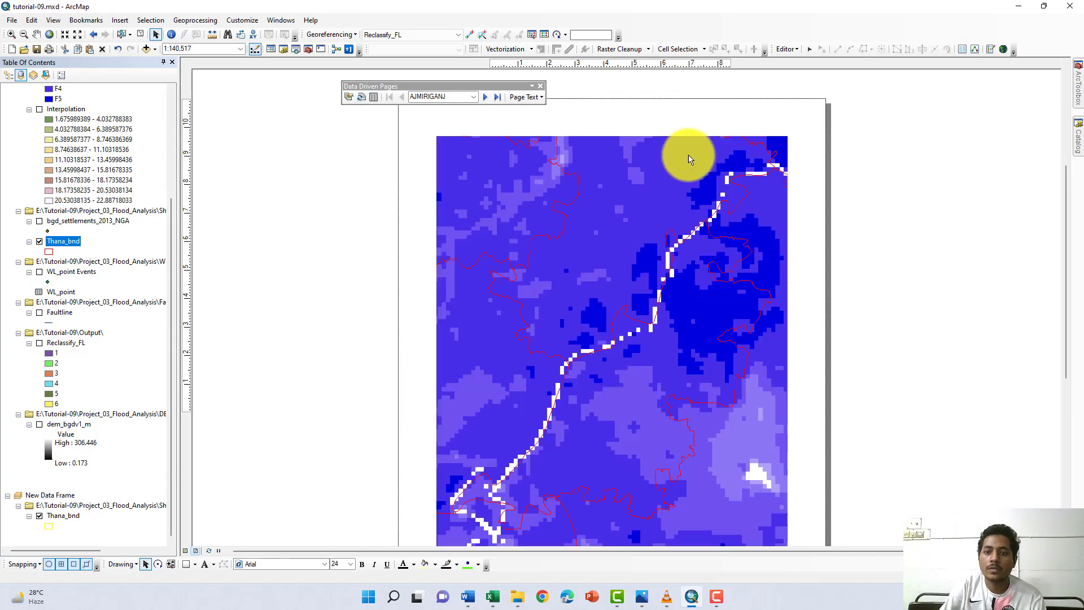
{"action": "scroll", "coordinate": [685, 160], "scroll_direction": "down", "scroll_amount": 1}
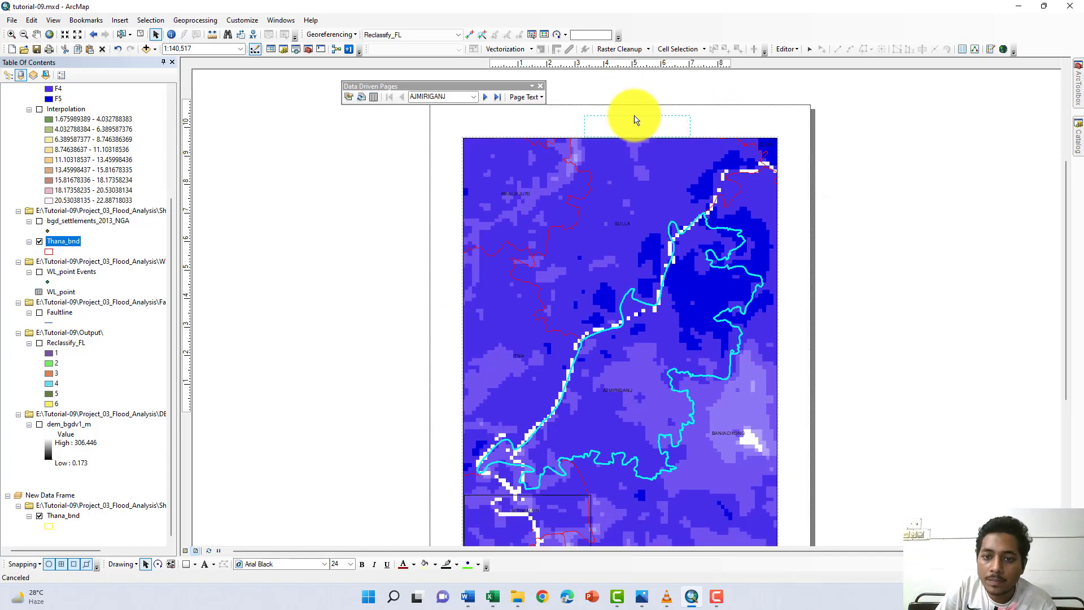
{"action": "double_click", "coordinate": [631, 121]}
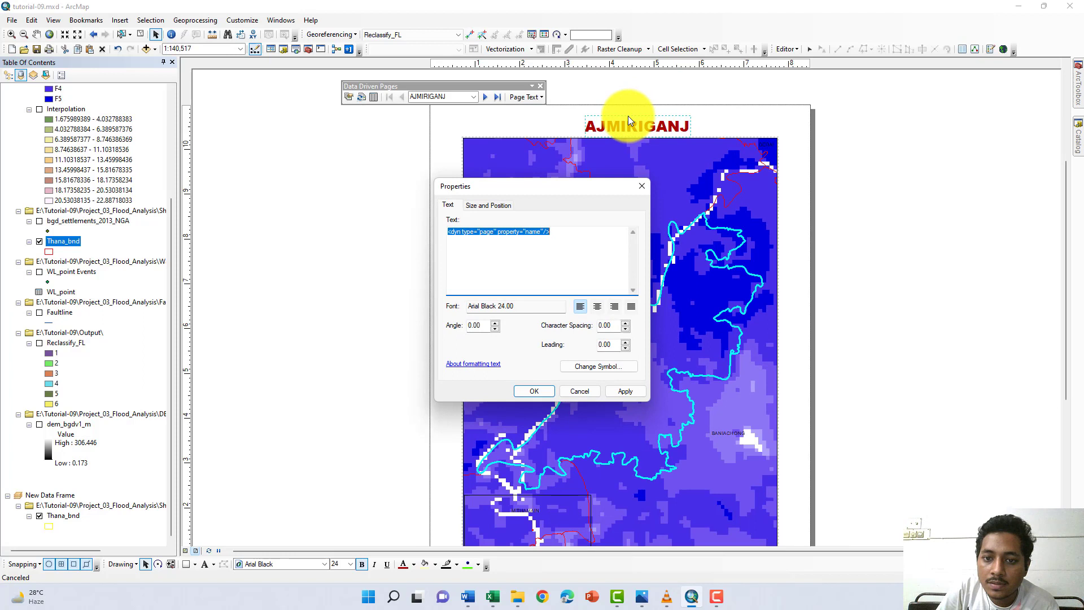
{"action": "left_click", "coordinate": [642, 179]}
{"action": "left_click_drag", "start_coordinate": [639, 116], "coordinate": [634, 116]}
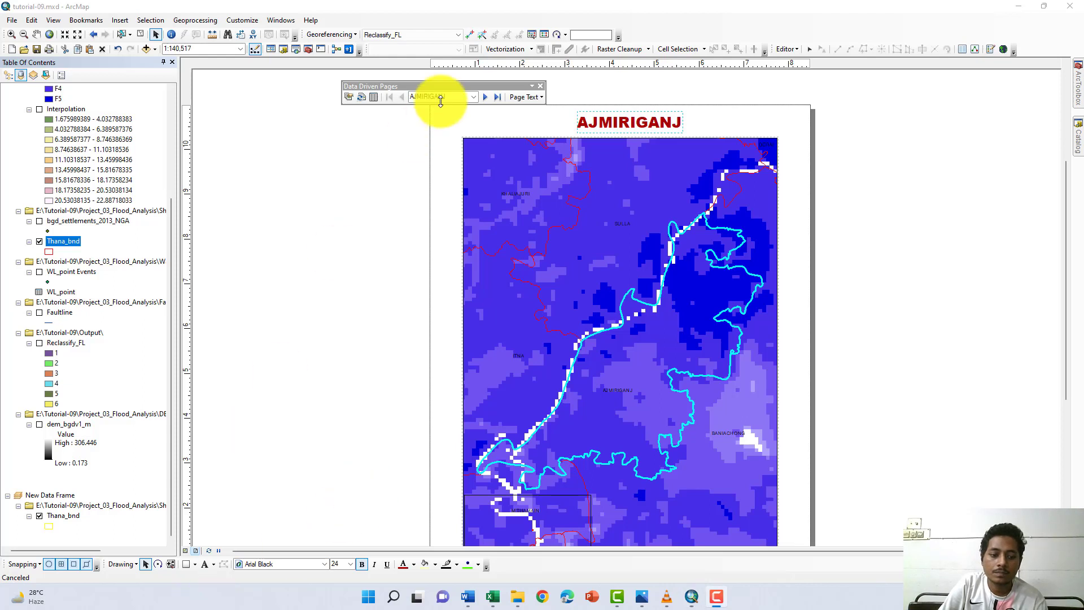
- Insert a Data Driven Page Number text element and place it in the page's upper-right corner beside the title
{"action": "left_click", "coordinate": [542, 97]}
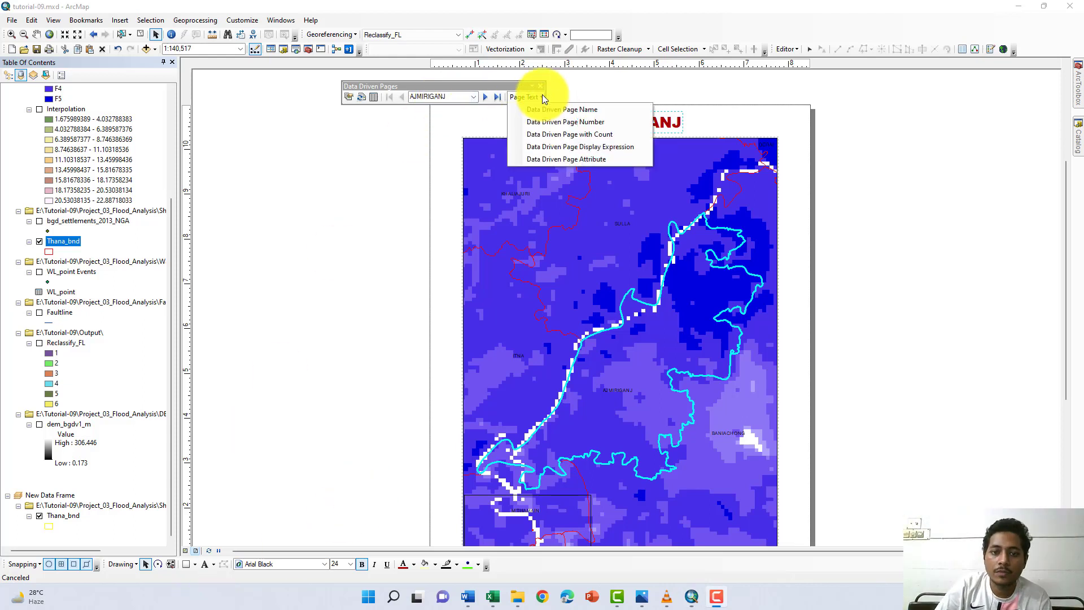
{"action": "left_click", "coordinate": [547, 122]}
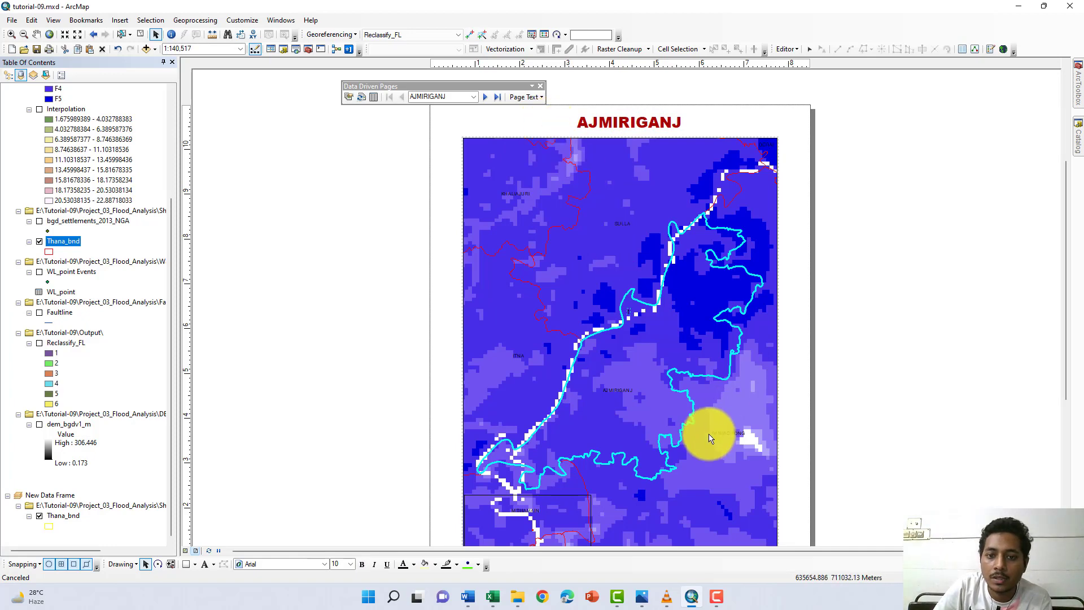
{"action": "scroll", "coordinate": [675, 348], "scroll_direction": "down", "scroll_amount": 2}
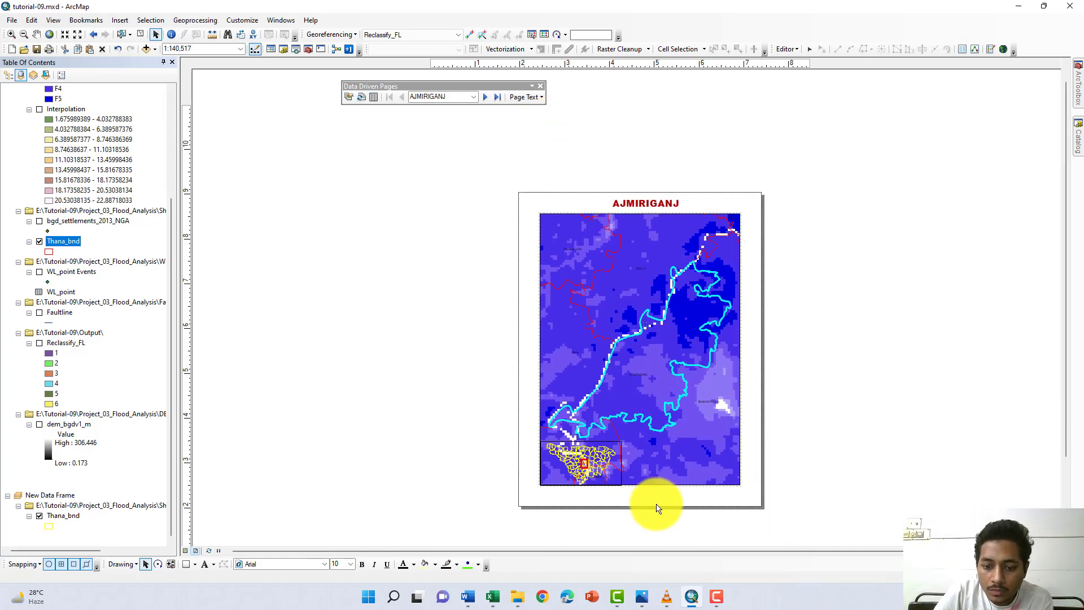
{"action": "scroll", "coordinate": [647, 501], "scroll_direction": "up", "scroll_amount": 1}
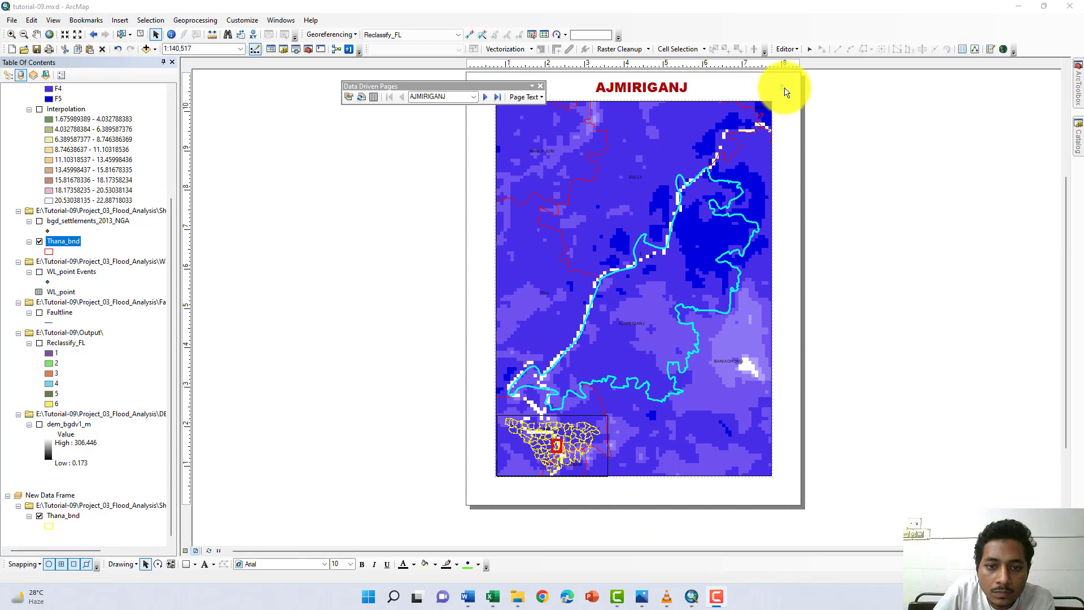
- Format the page-number text in Arial at size 24 with a dark blue color
{"action": "double_click", "coordinate": [781, 86]}
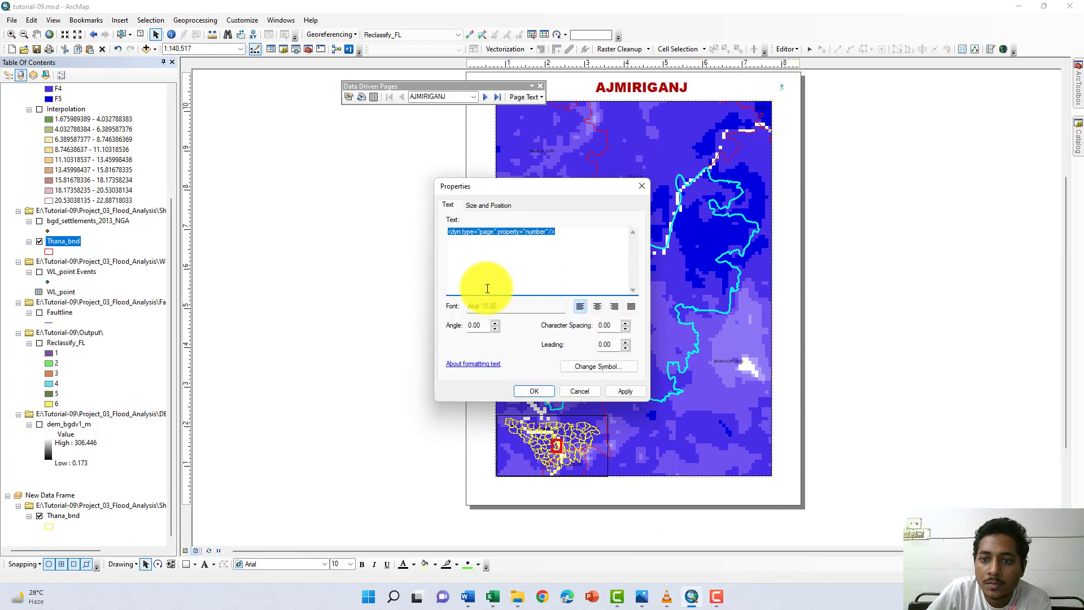
{"action": "left_click", "coordinate": [591, 368]}
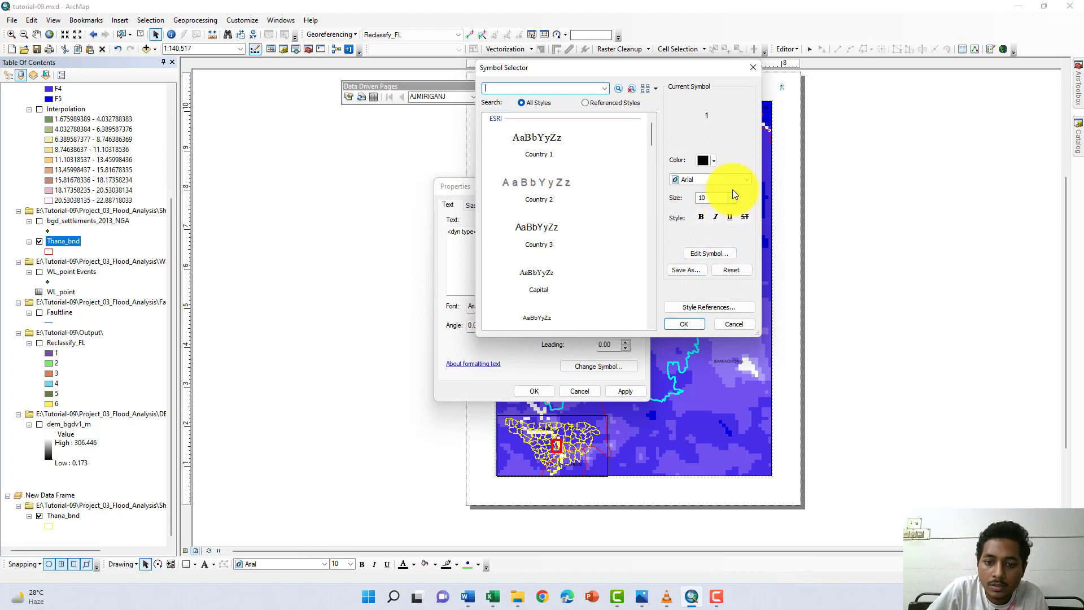
{"action": "left_click", "coordinate": [733, 181]}
{"action": "left_click", "coordinate": [723, 198]}
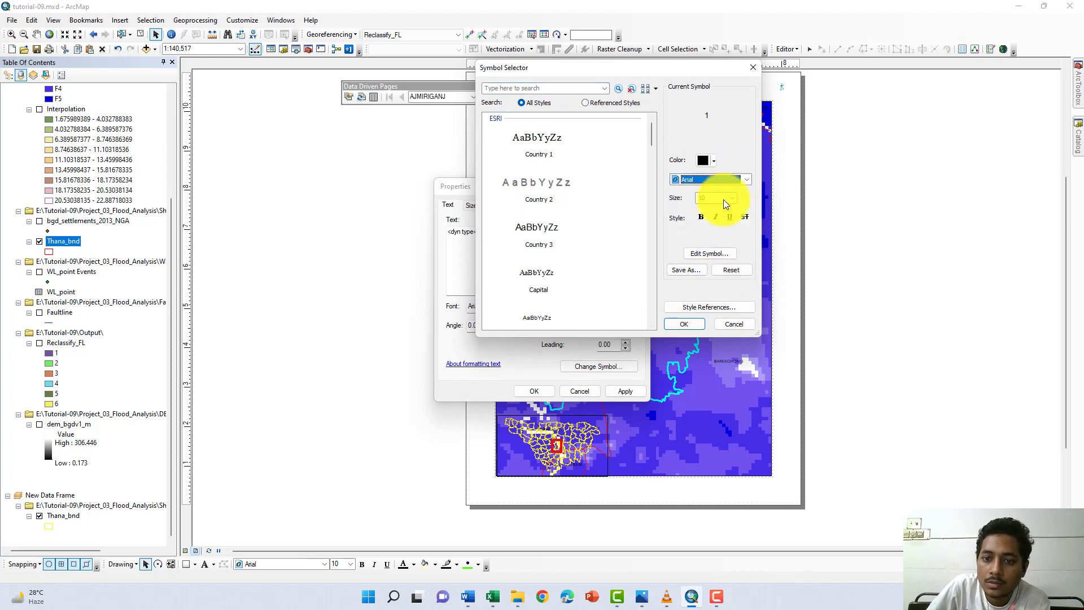
{"action": "left_click", "coordinate": [706, 264]}
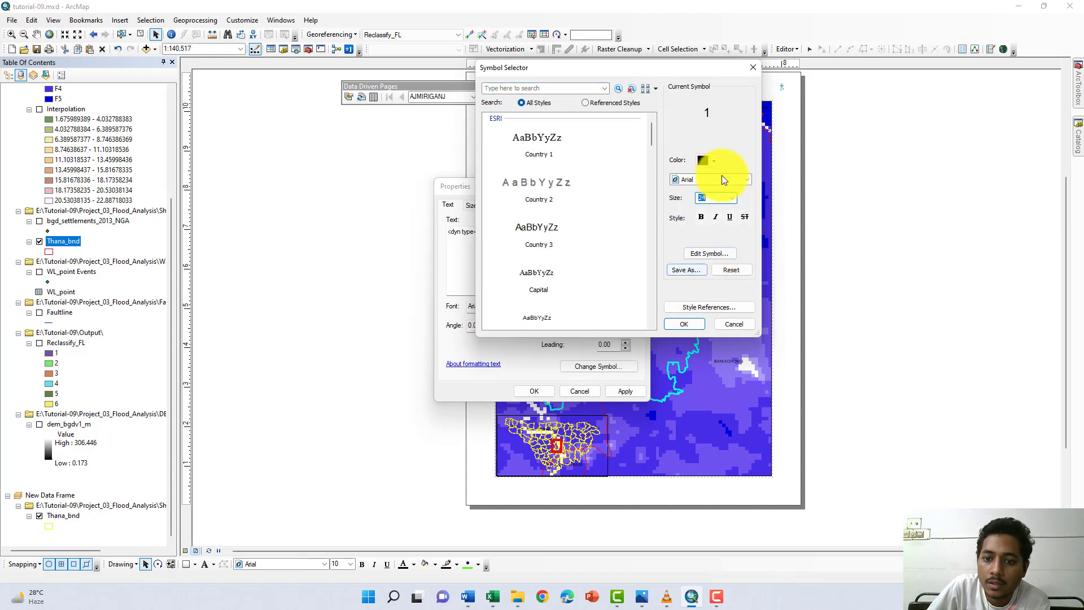
{"action": "left_click", "coordinate": [712, 160]}
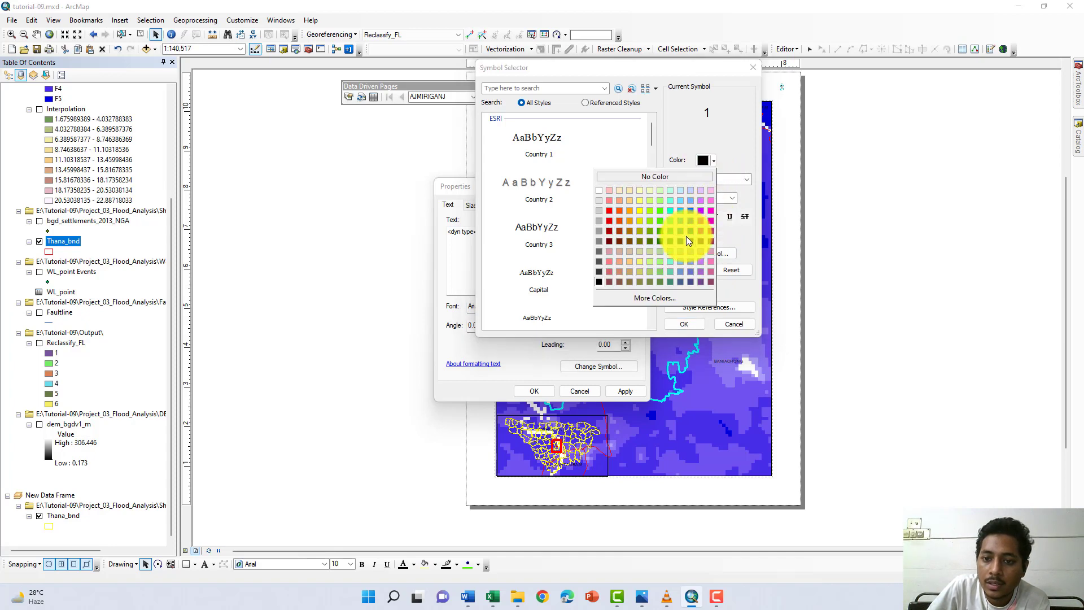
{"action": "left_click", "coordinate": [689, 239]}
{"action": "left_click", "coordinate": [683, 323]}
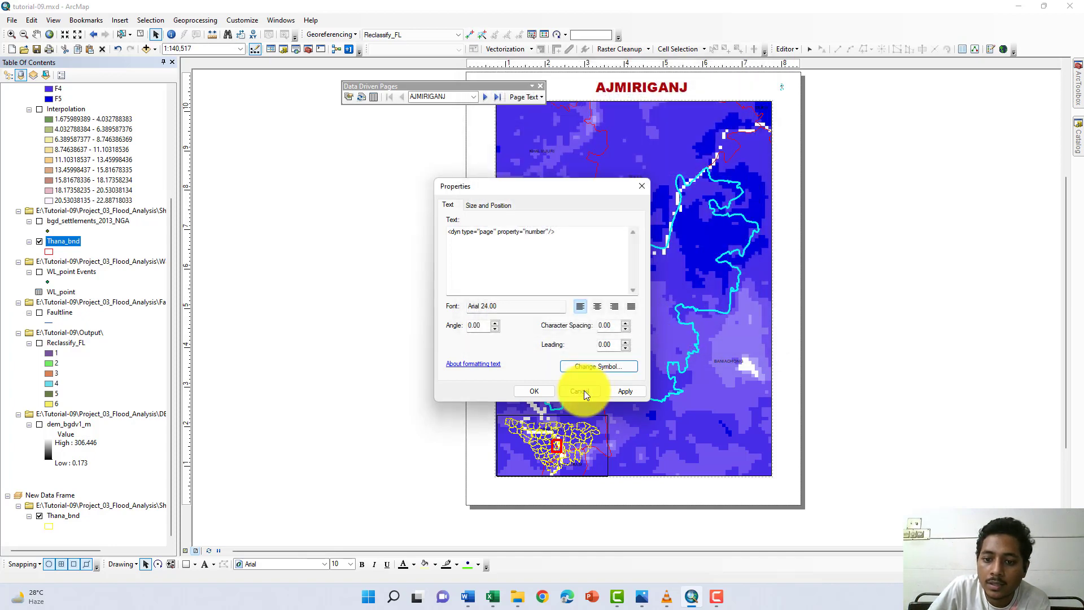
{"action": "left_click", "coordinate": [631, 389]}
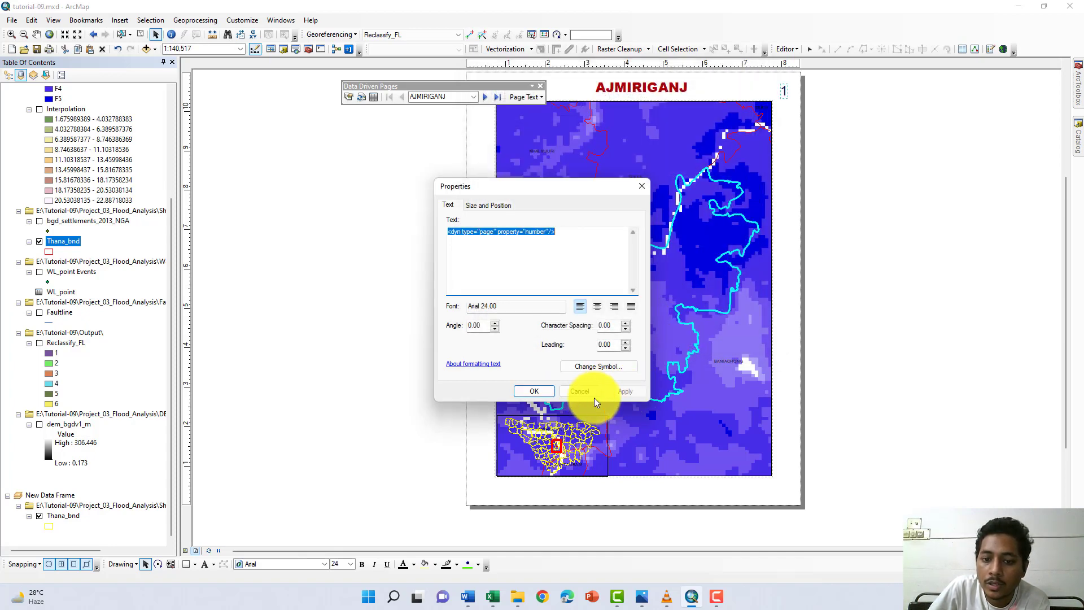
{"action": "left_click", "coordinate": [534, 391]}
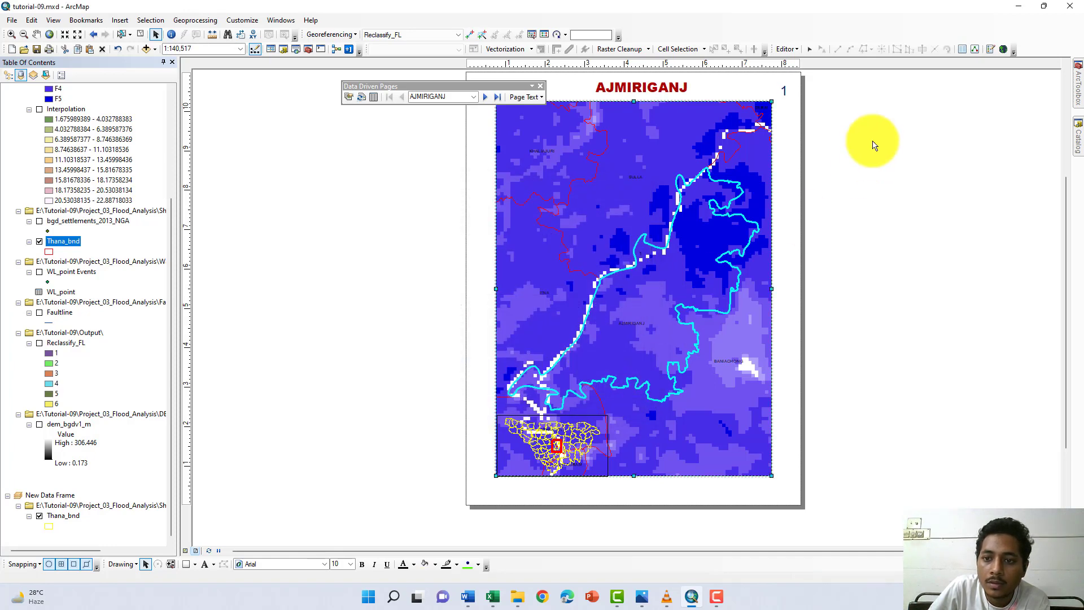
- Nudge the page number up in line with the title and move the Data Driven Pages toolbar clear of the layout page
{"action": "double_click", "coordinate": [781, 88]}
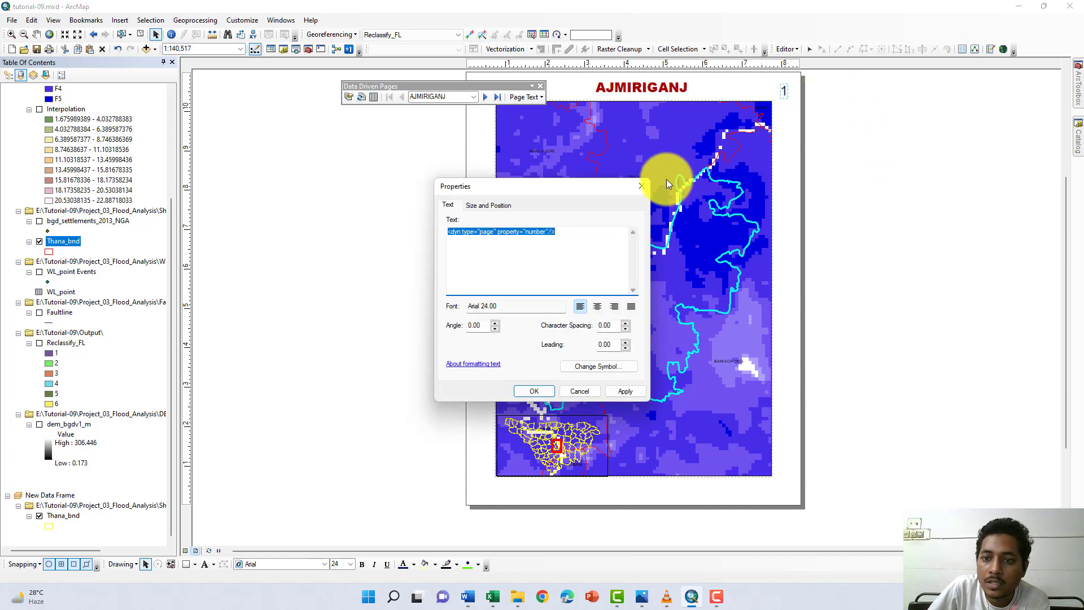
{"action": "left_click", "coordinate": [641, 185]}
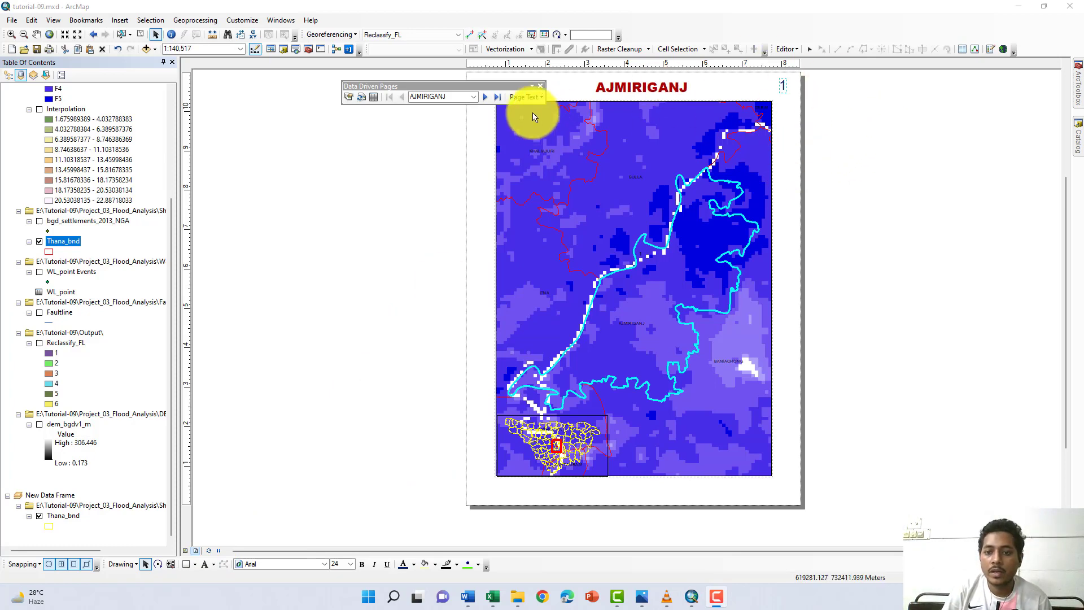
{"action": "left_click_drag", "start_coordinate": [435, 87], "coordinate": [351, 75]}
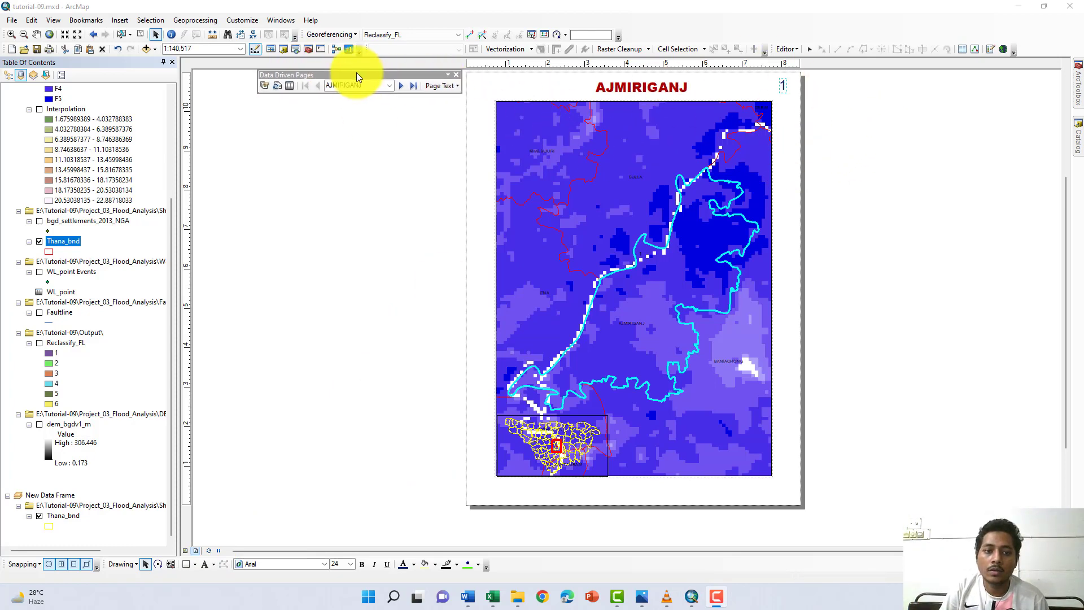
- Set the layout's paper size to A4 in the page and print setup
{"action": "left_click", "coordinate": [10, 21]}
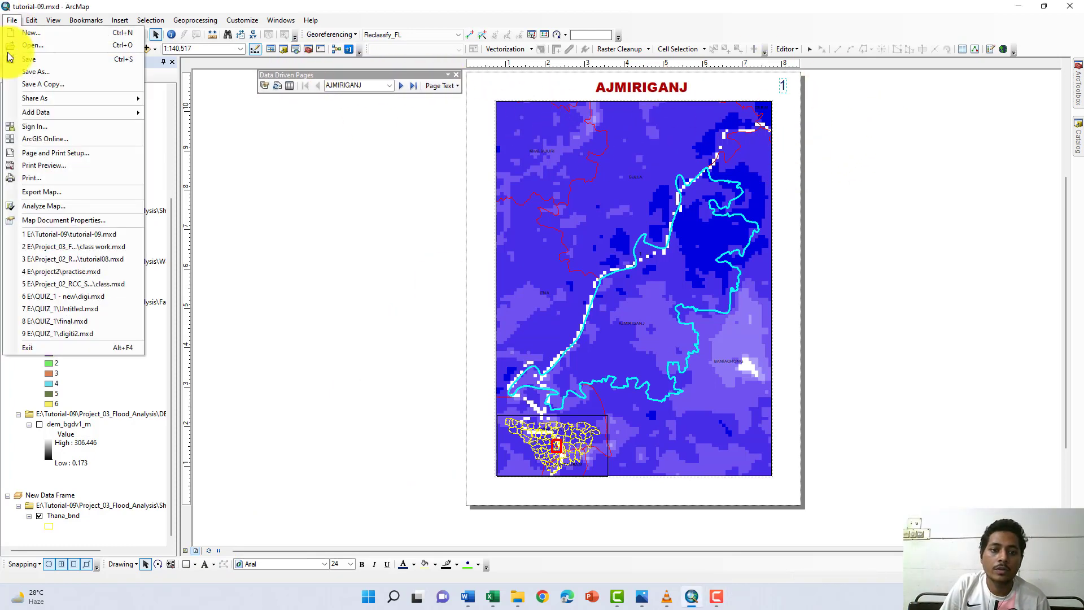
{"action": "left_click", "coordinate": [37, 157]}
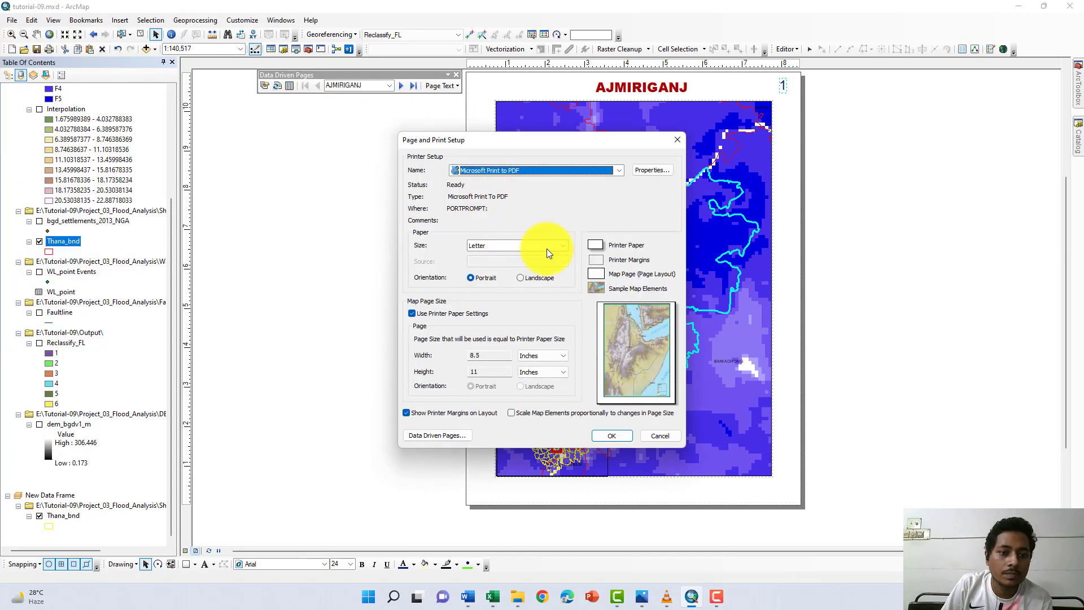
{"action": "left_click", "coordinate": [559, 248]}
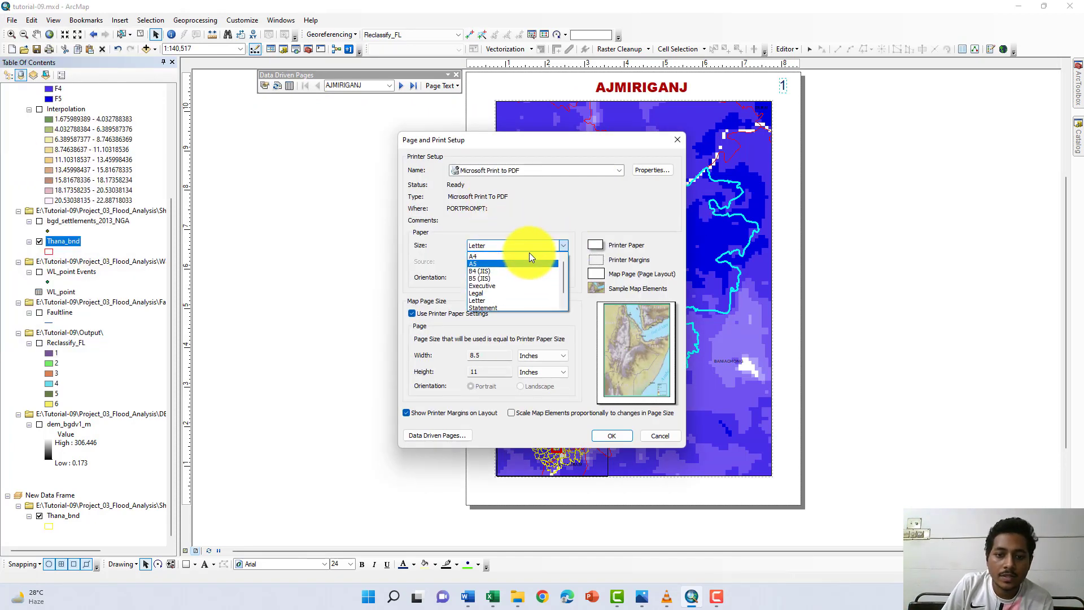
{"action": "left_click", "coordinate": [514, 263]}
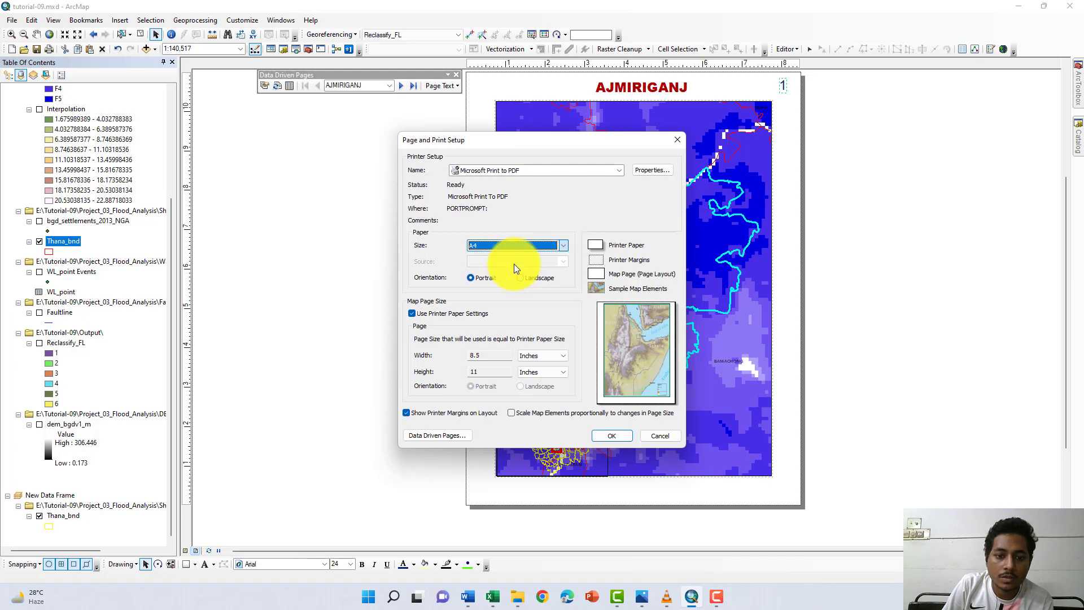
{"action": "left_click", "coordinate": [609, 436]}
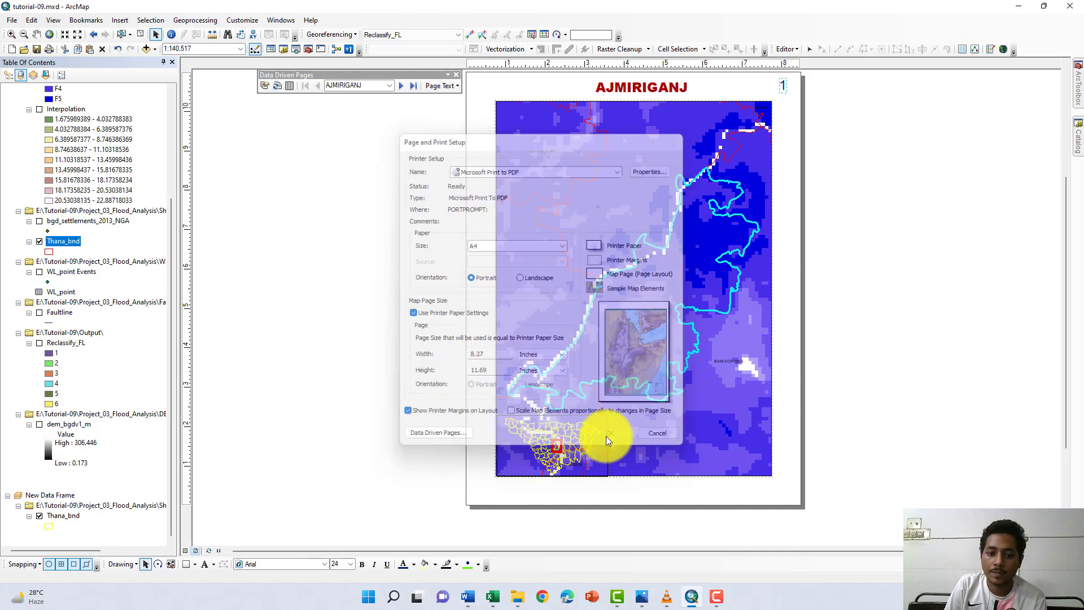
- Reposition the page-name title and the page number in the A4 page's upper margin so they line up above the map frame
{"action": "left_click", "coordinate": [642, 130]}
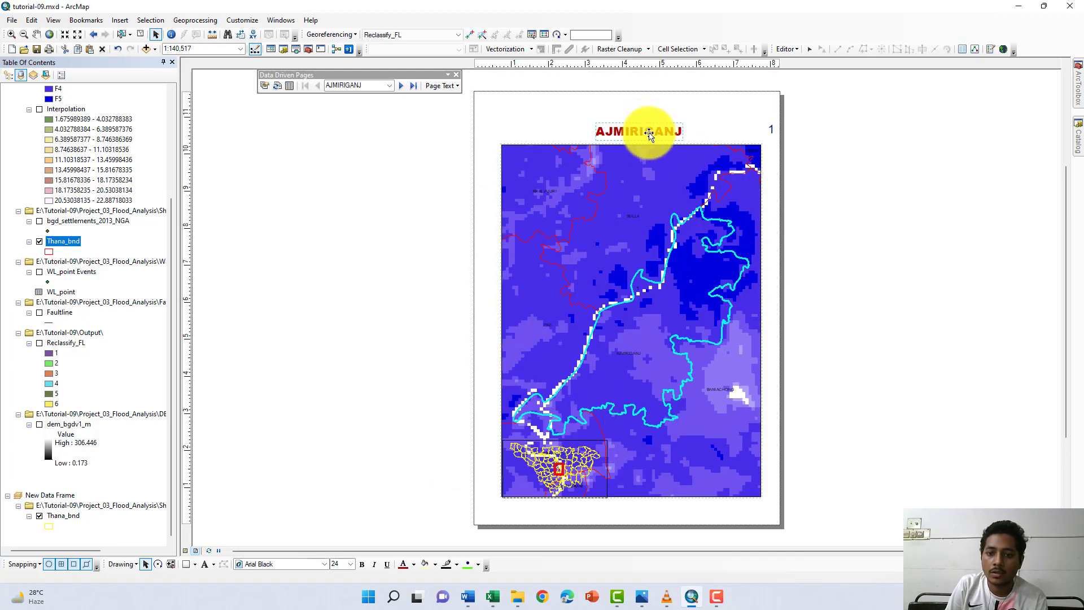
{"action": "left_click_drag", "start_coordinate": [642, 130], "coordinate": [634, 115]}
{"action": "left_click", "coordinate": [771, 130]}
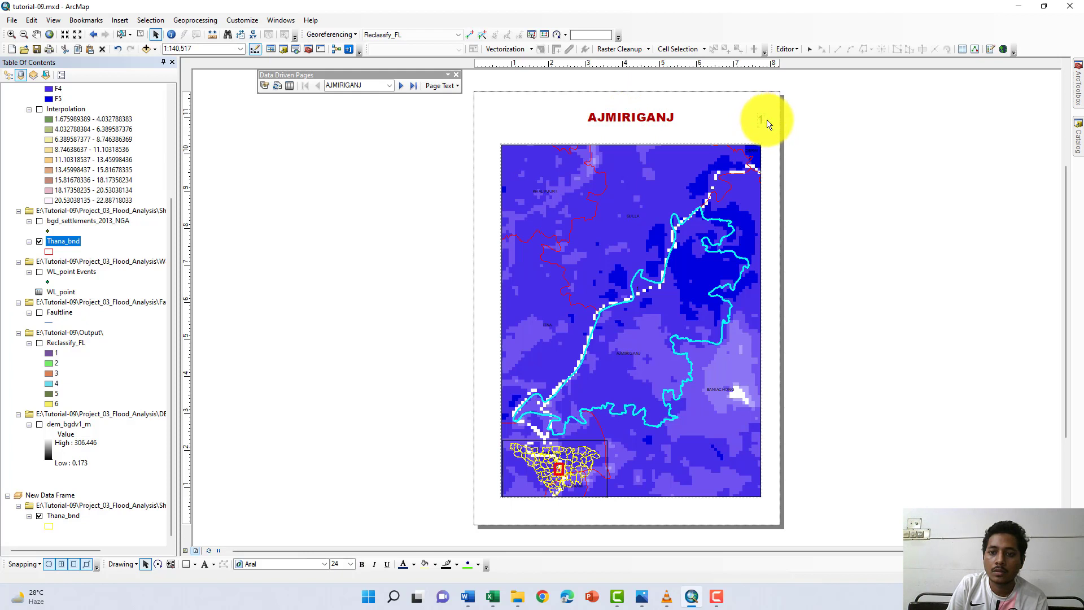
{"action": "left_click", "coordinate": [804, 113]}
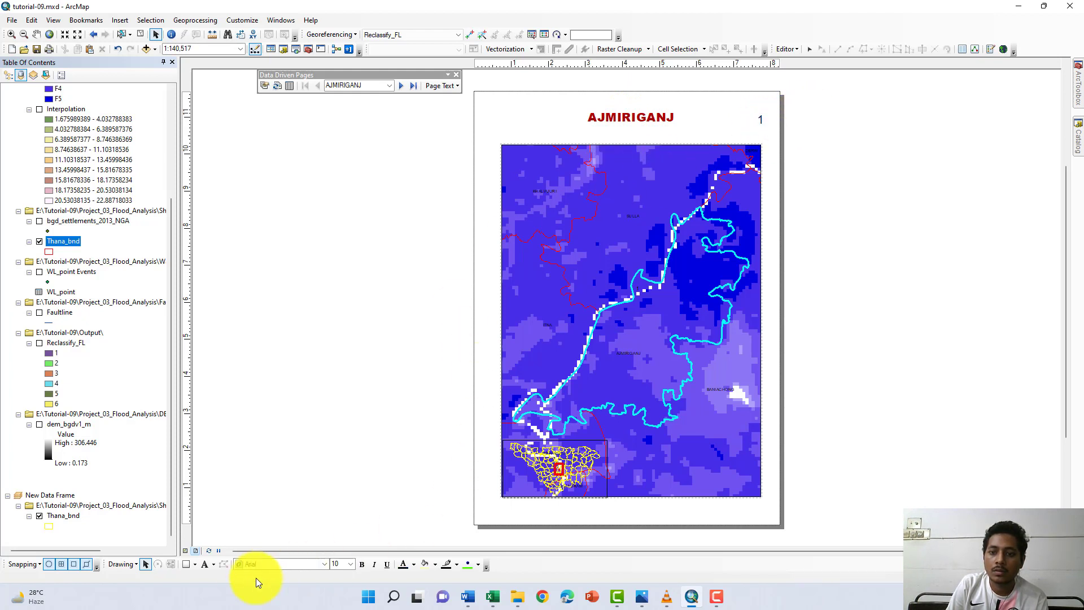
{"action": "left_click", "coordinate": [203, 603]}
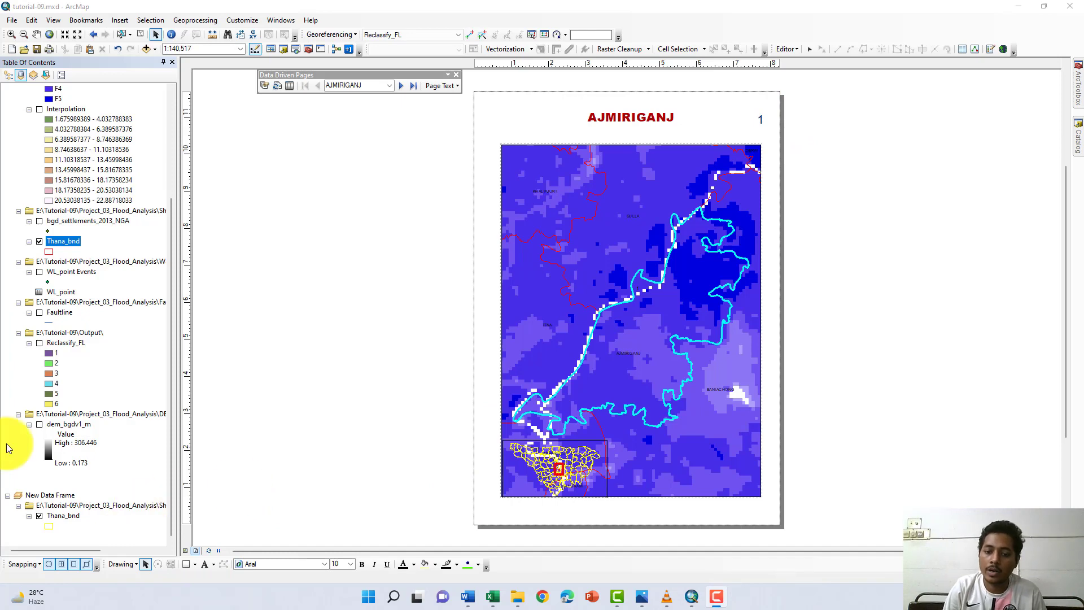
- Start exporting the map and choose PDF as the output format
{"action": "left_click", "coordinate": [12, 20]}
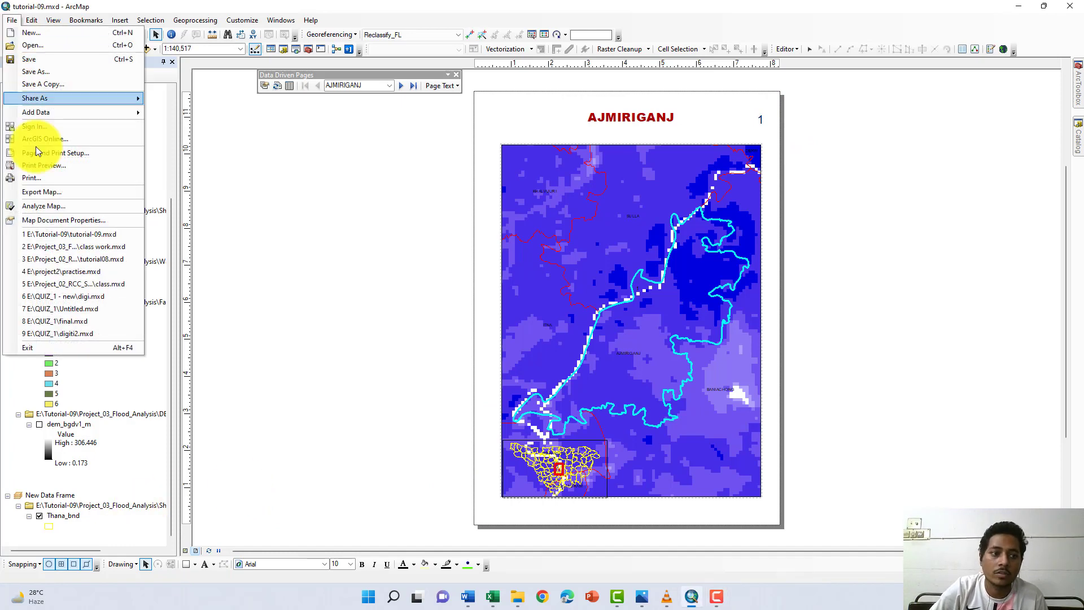
{"action": "left_click", "coordinate": [46, 195]}
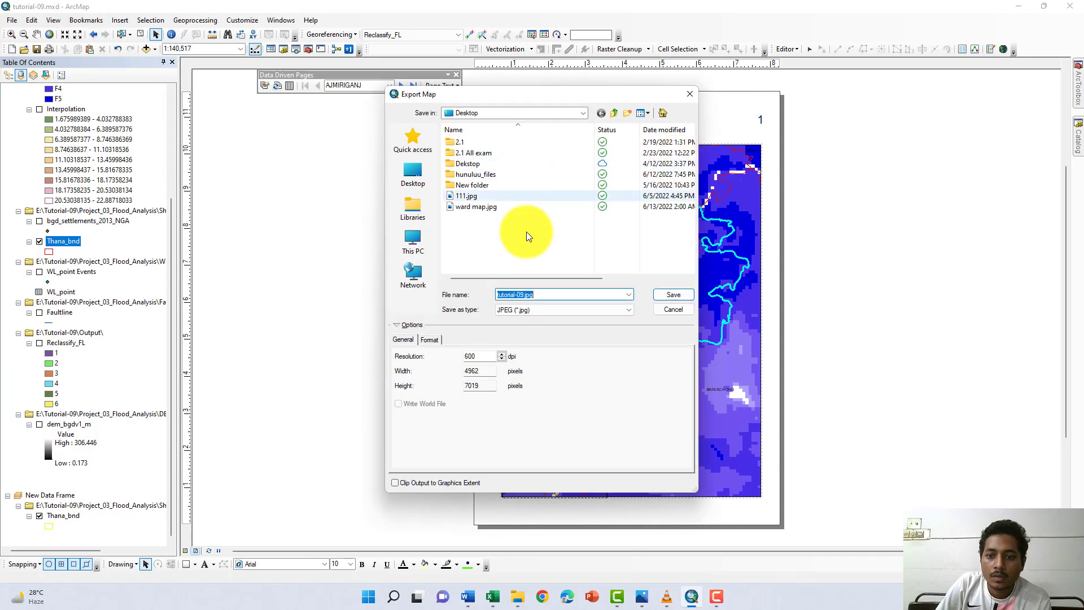
{"action": "left_click", "coordinate": [550, 310]}
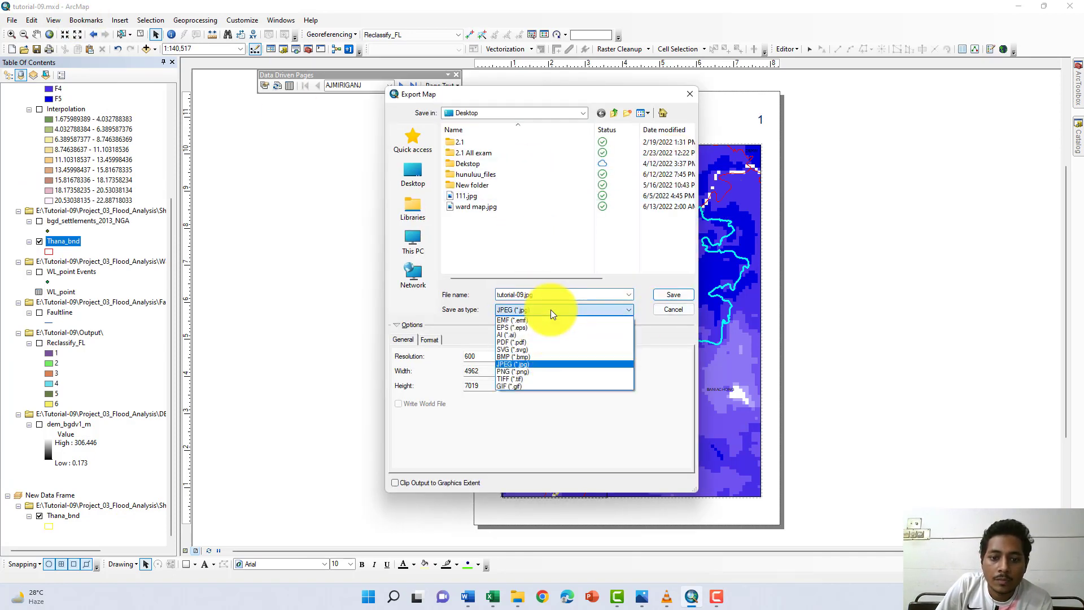
{"action": "left_click", "coordinate": [547, 342]}
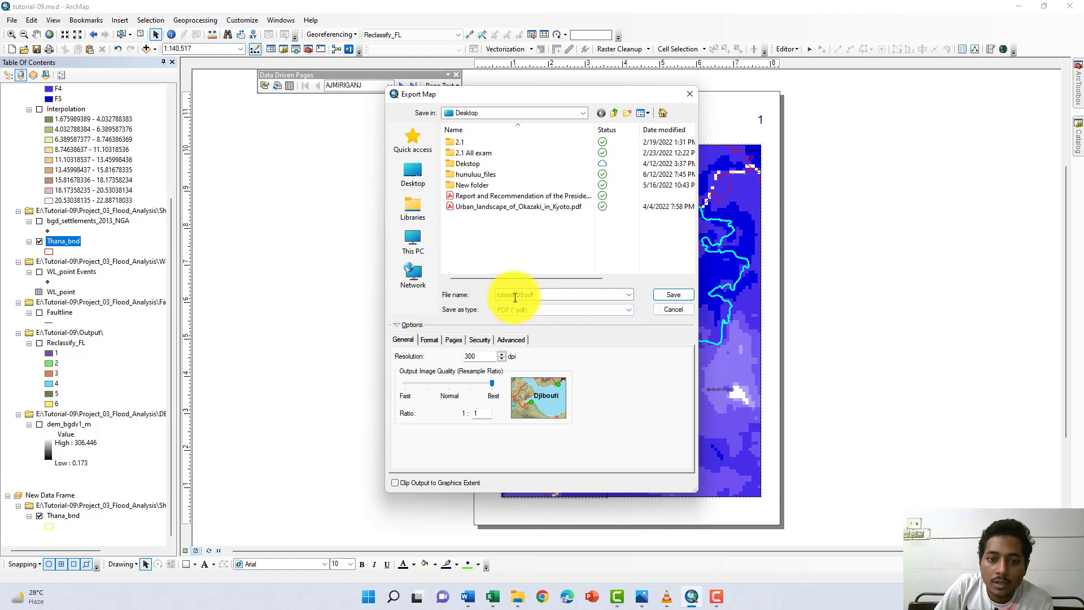
- Name the export file Thana_map
{"action": "left_click_drag", "start_coordinate": [539, 294], "coordinate": [501, 297]}
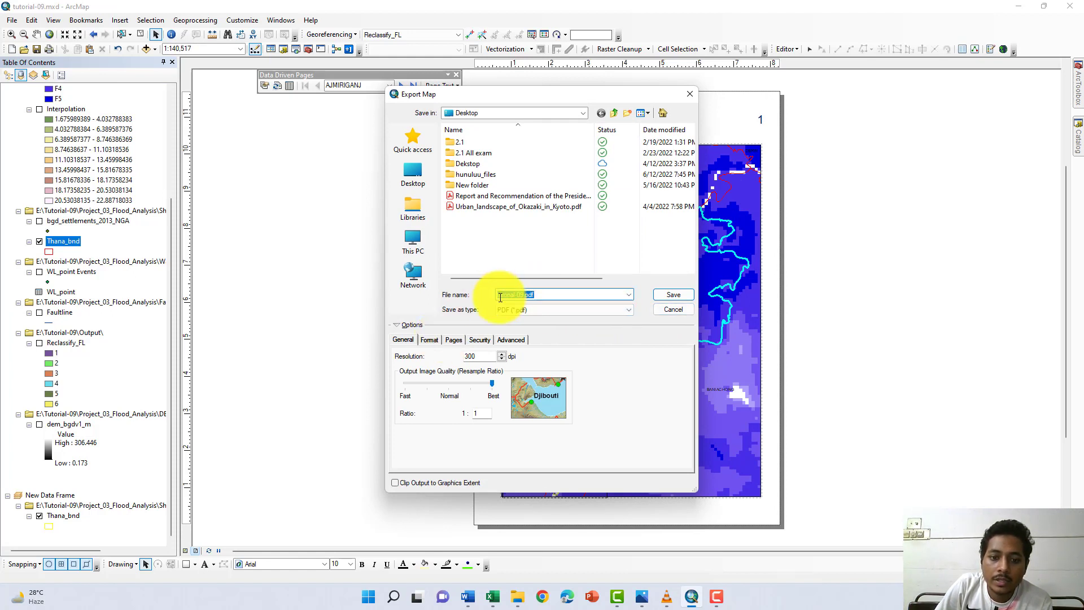
{"action": "type", "text": "map"}
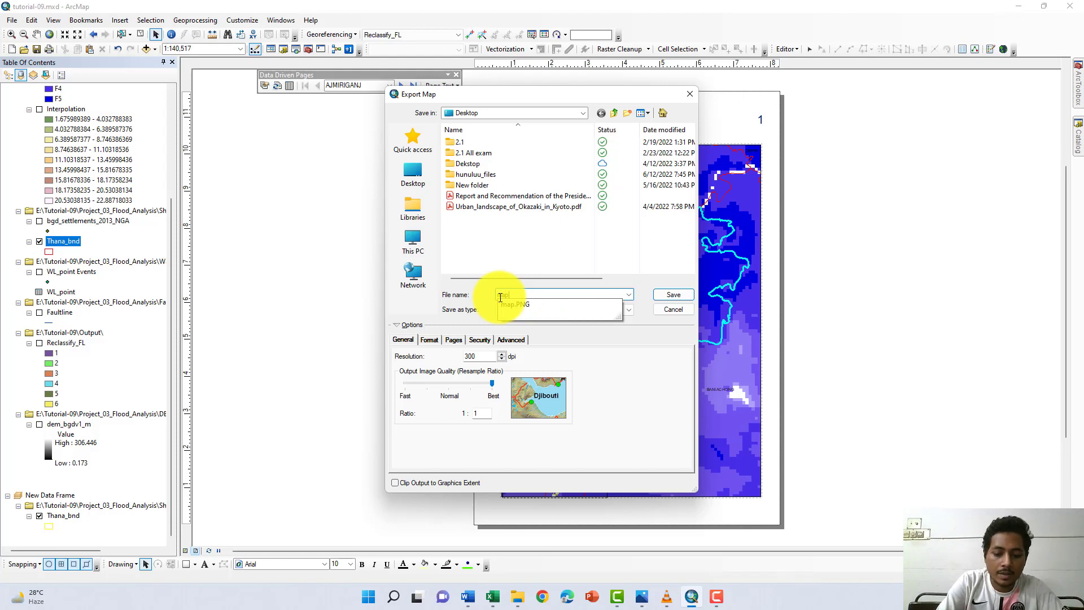
{"action": "type", "text": "-"}
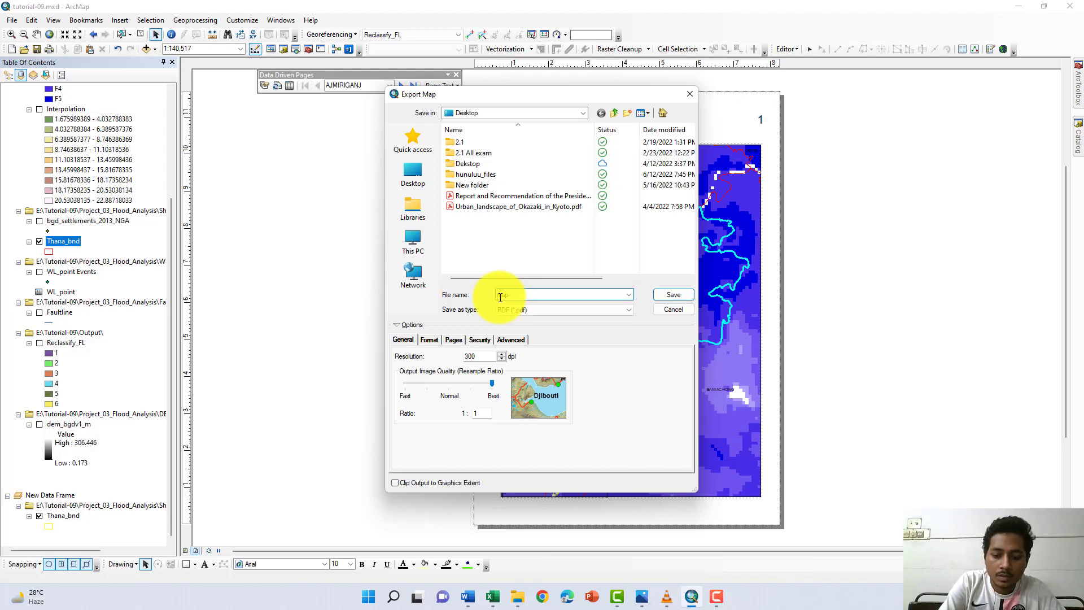
{"action": "key", "text": "BackSpace"}
{"action": "key", "text": "BackSpace"}
{"action": "key", "text": "BackSpace"}
{"action": "key", "text": "BackSpace"}
{"action": "key", "text": "BackSpace"}
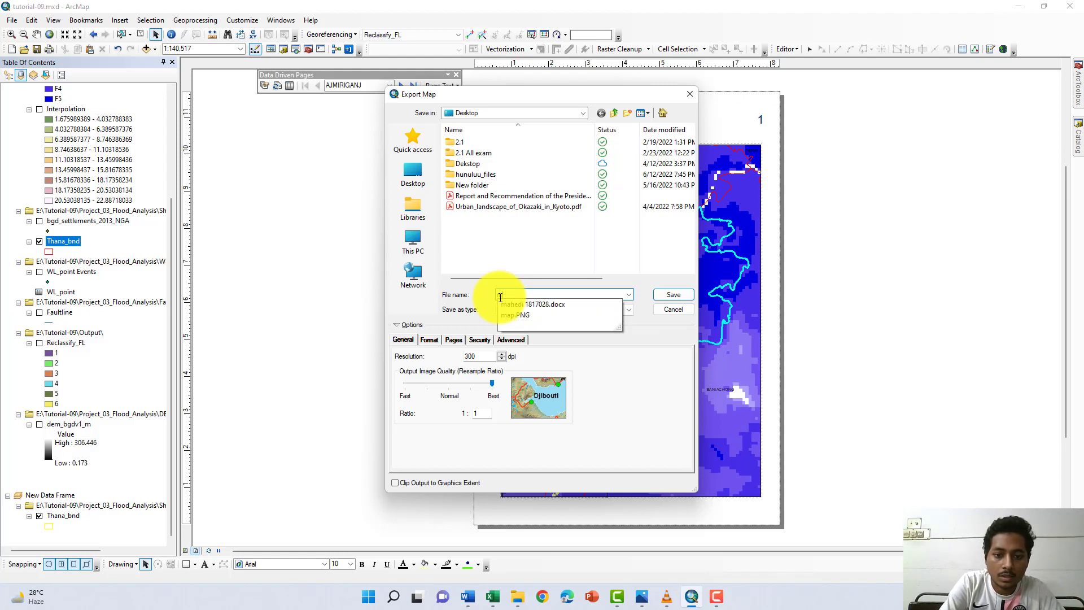
{"action": "type", "text": "1"}
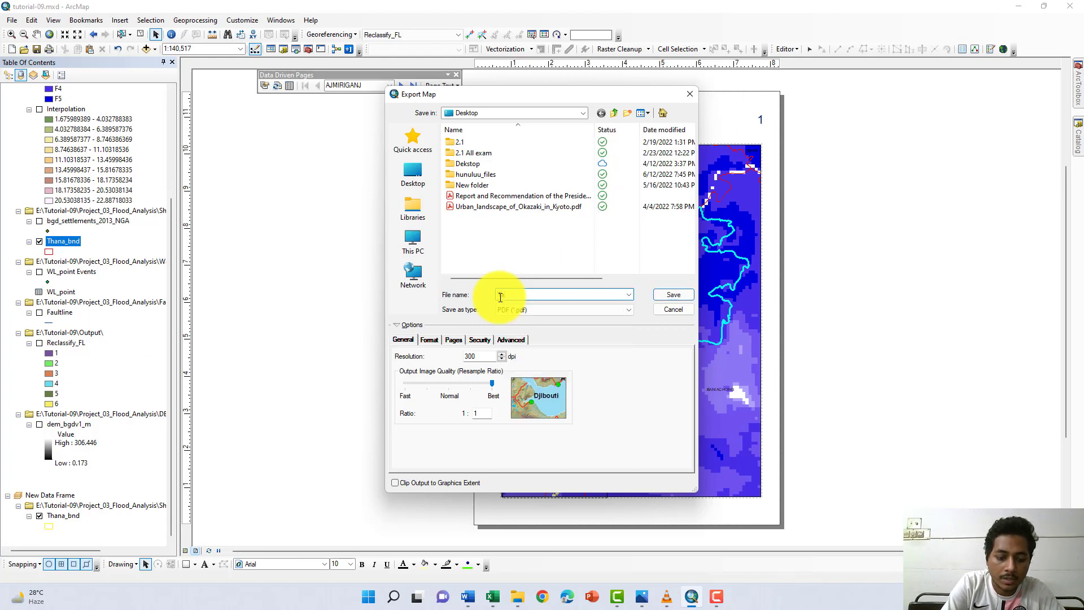
{"action": "type", "text": "hana_map"}
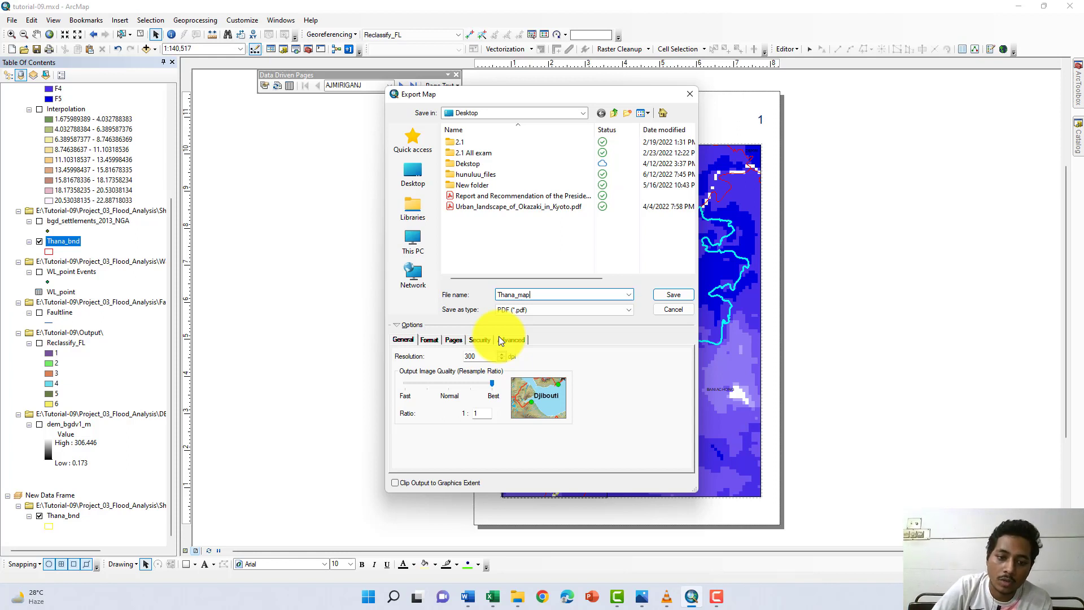
- Set the PDF export to include all Data Driven Pages and return to the general export options
{"action": "left_click", "coordinate": [429, 340]}
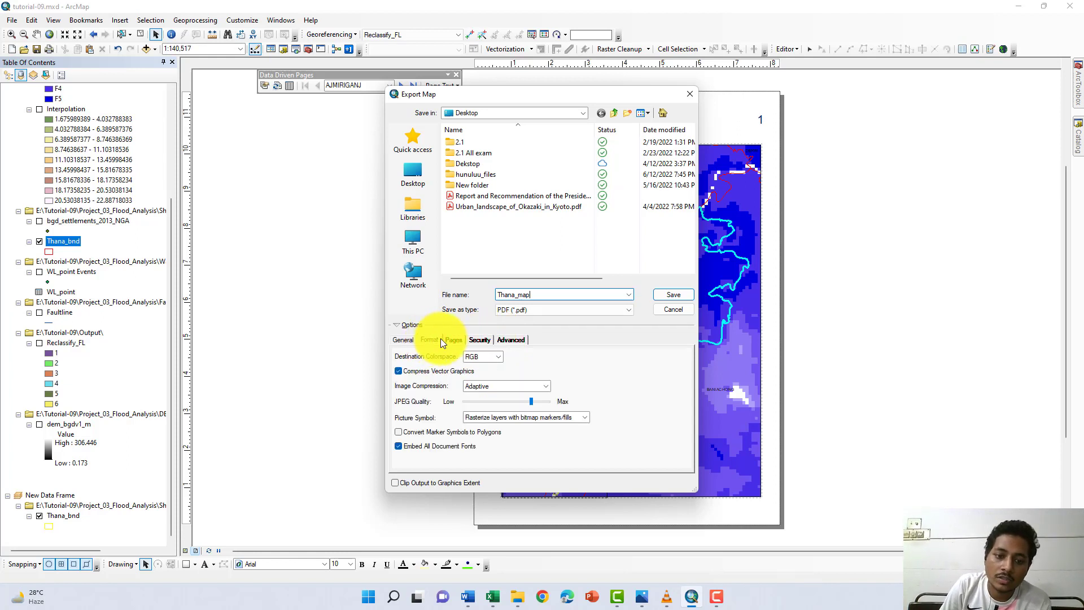
{"action": "left_click", "coordinate": [452, 341]}
{"action": "left_click", "coordinate": [397, 355]}
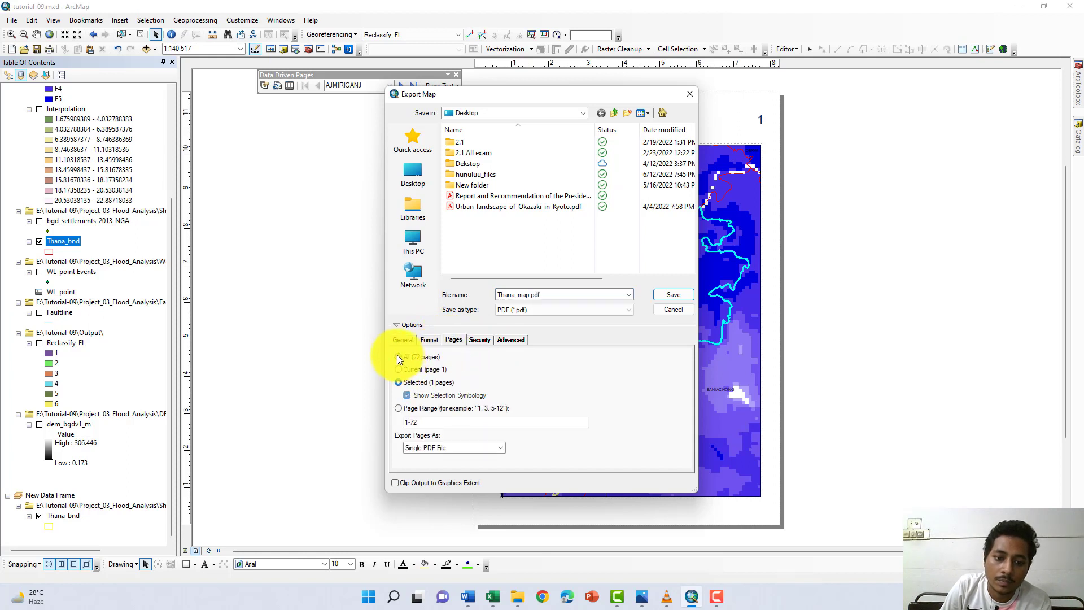
{"action": "left_click", "coordinate": [404, 340]}
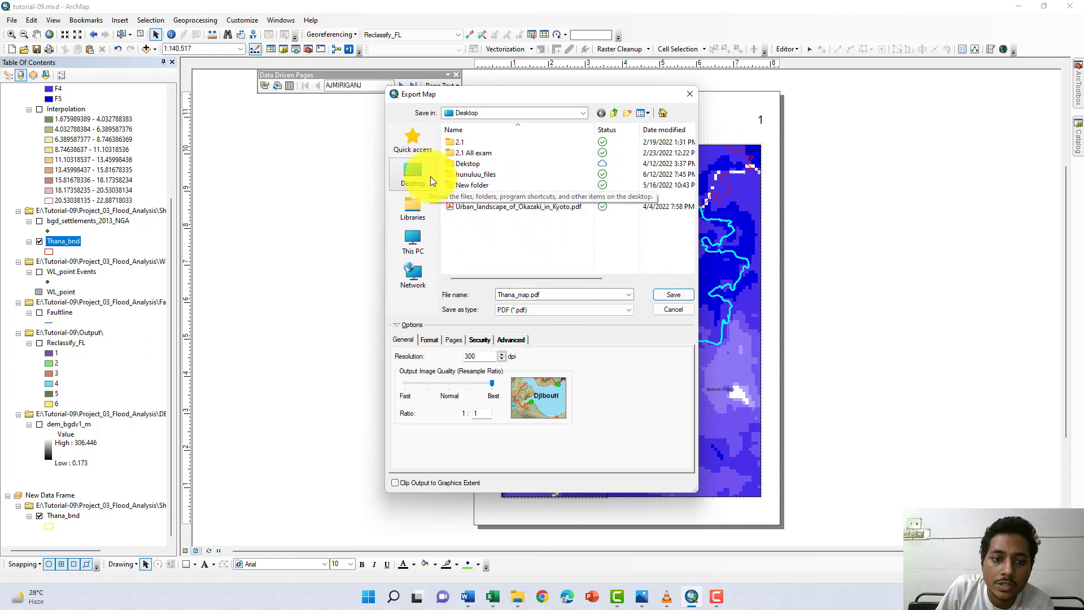
- Save the PDF export in the Output folder of Tutorial-09 on the E: drive
{"action": "left_click", "coordinate": [413, 237]}
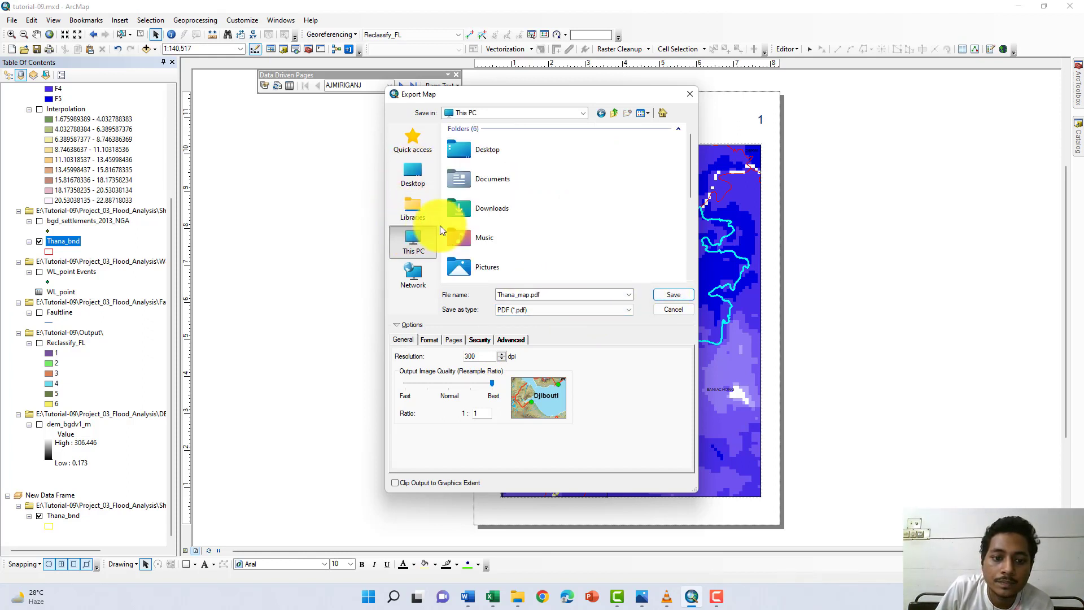
{"action": "scroll", "coordinate": [506, 202], "scroll_direction": "down", "scroll_amount": 5}
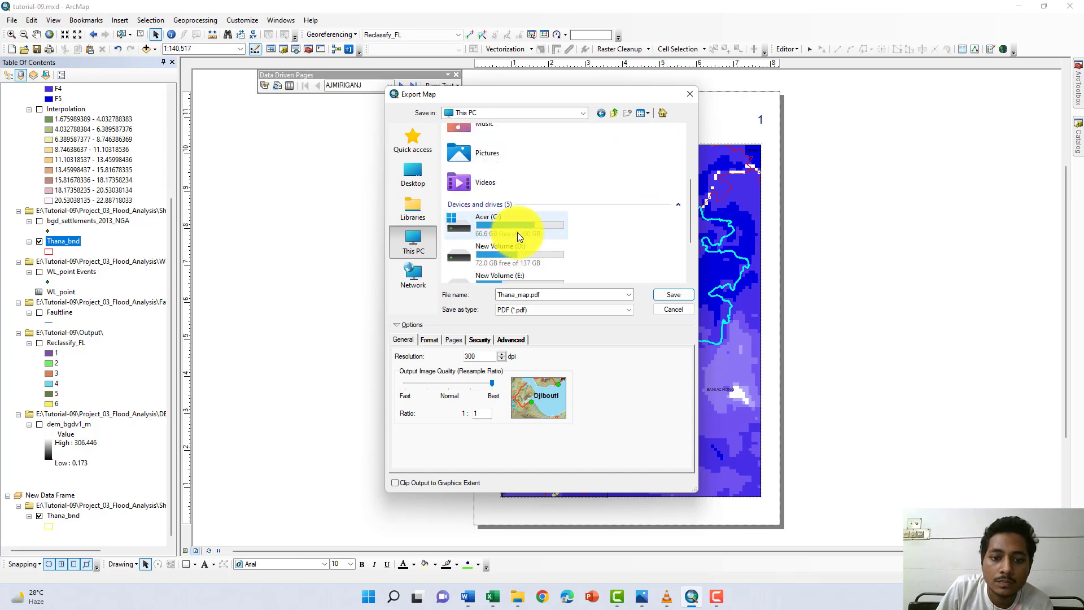
{"action": "double_click", "coordinate": [530, 201]}
{"action": "scroll", "coordinate": [530, 201], "scroll_direction": "down", "scroll_amount": 3}
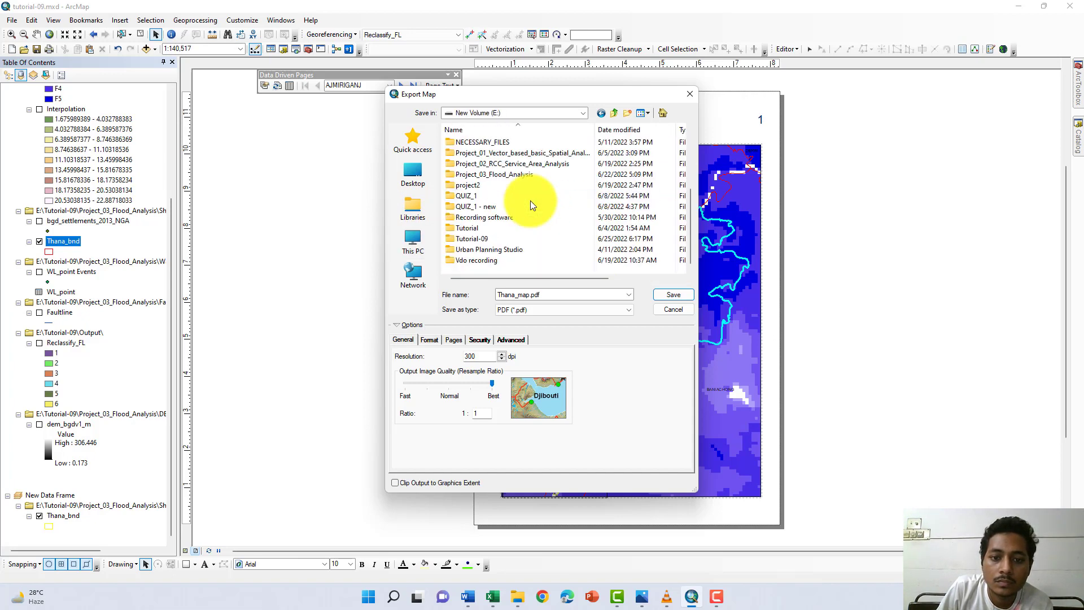
{"action": "double_click", "coordinate": [491, 232]}
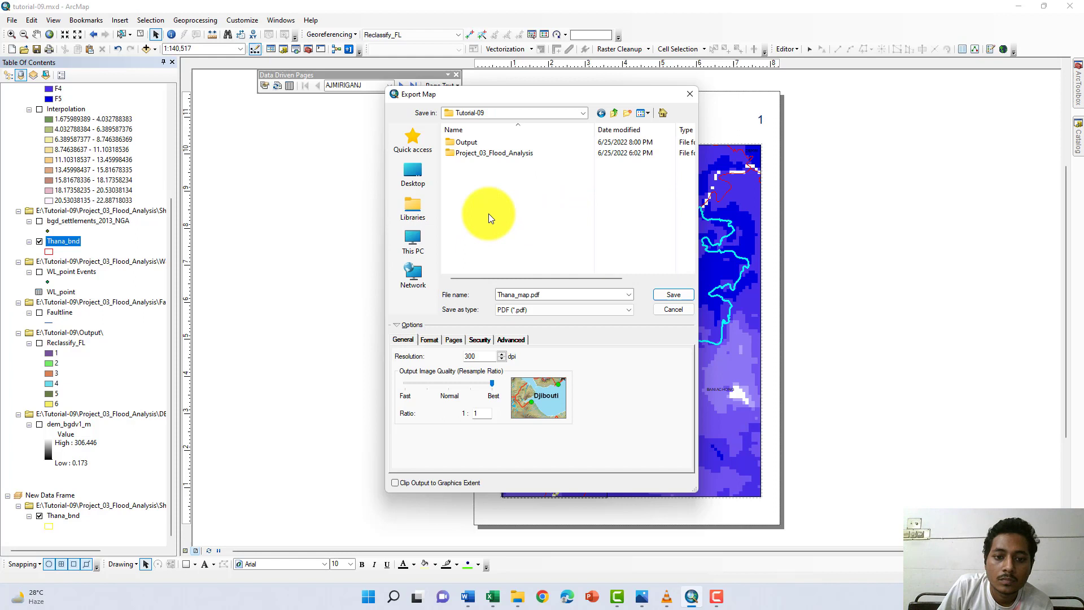
{"action": "double_click", "coordinate": [489, 142]}
{"action": "left_click", "coordinate": [676, 295]}
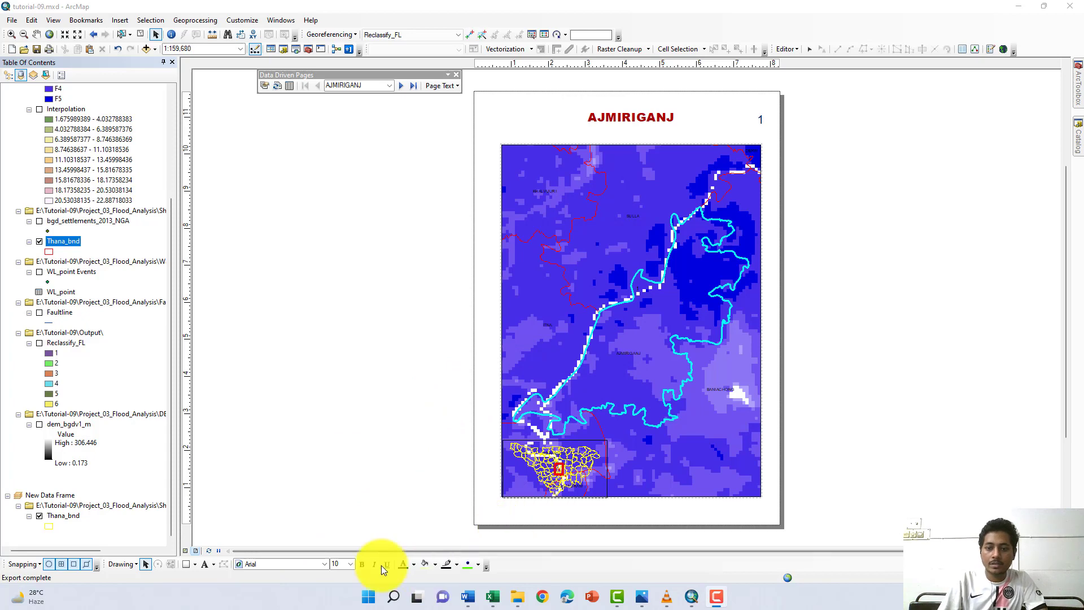
- Open Thana_map.pdf from the Output folder in Acrobat Reader and view the first map page with its title, number and inset
{"action": "key", "text": "alt+Tab"}
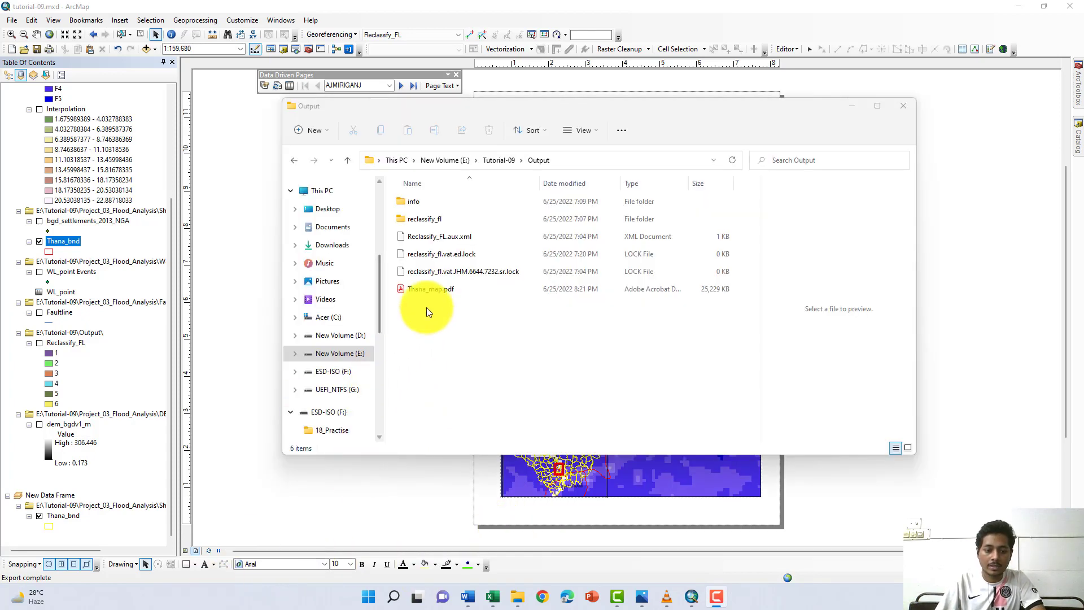
{"action": "double_click", "coordinate": [436, 293]}
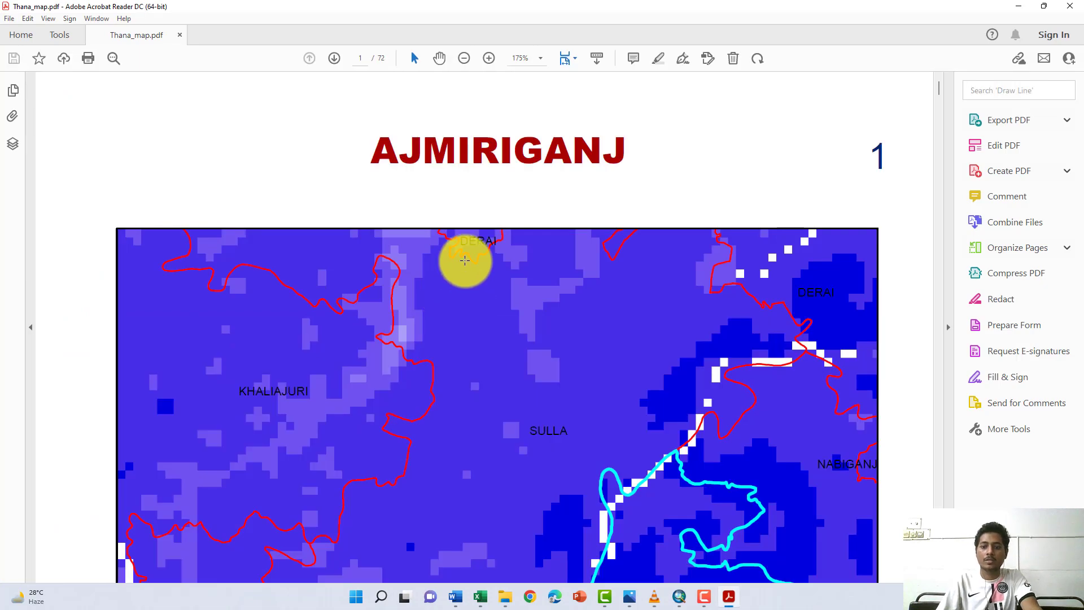
{"action": "scroll", "coordinate": [465, 259], "scroll_direction": "down", "scroll_amount": 6}
{"action": "scroll", "coordinate": [465, 259], "scroll_direction": "down", "scroll_amount": 1}
{"action": "scroll", "coordinate": [465, 259], "scroll_direction": "up", "scroll_amount": 1}
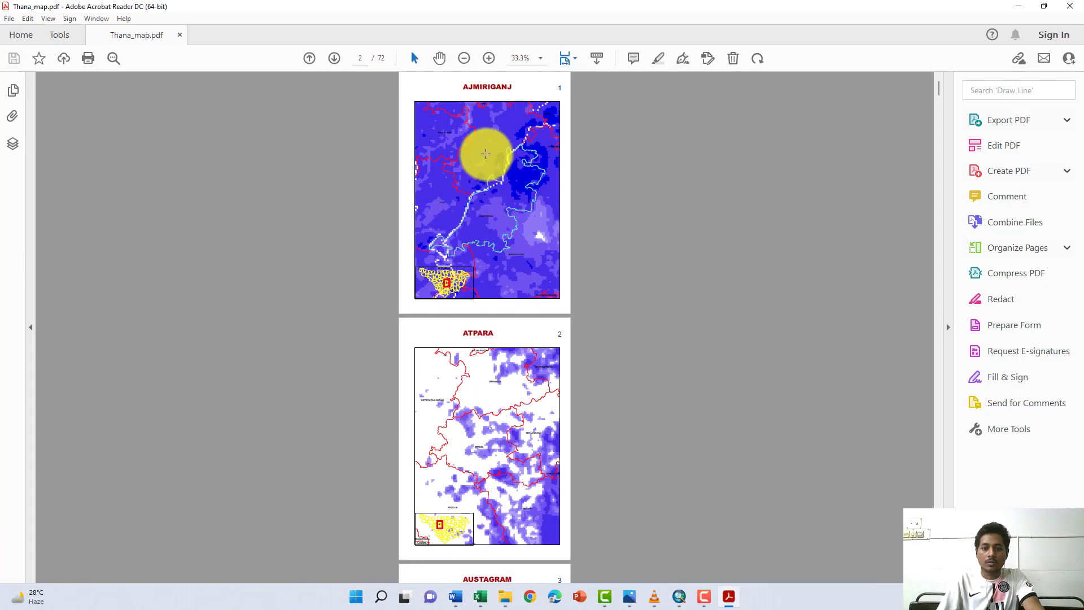
{"action": "scroll", "coordinate": [485, 95], "scroll_direction": "up", "scroll_amount": 2}
{"action": "scroll", "coordinate": [483, 93], "scroll_direction": "up", "scroll_amount": 1}
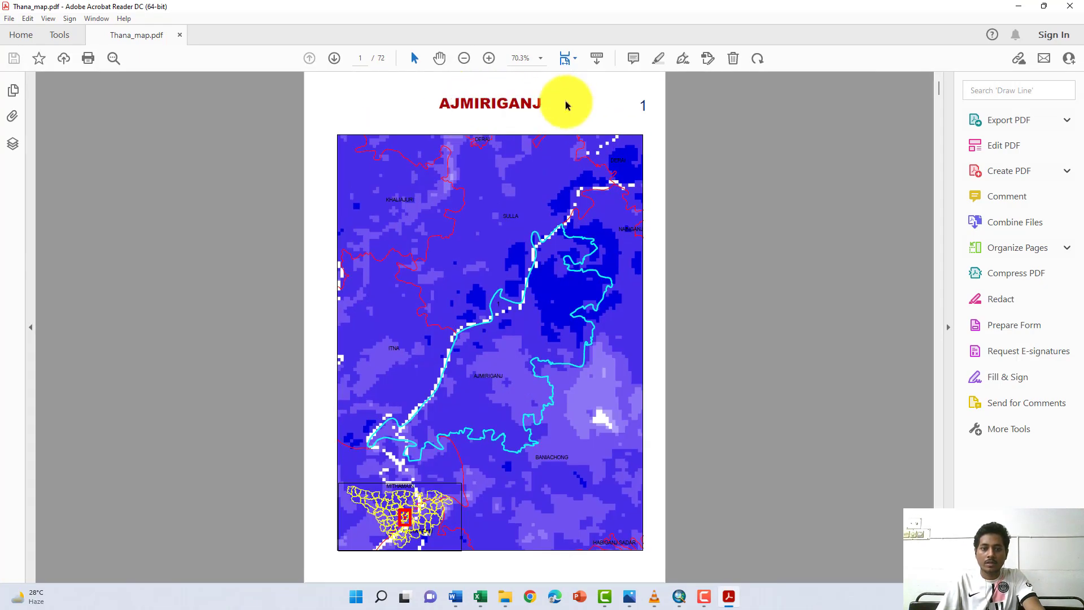
- Review the following upazila map pages in the PDF and switch to the Word document with the project tasks
{"action": "scroll", "coordinate": [534, 296], "scroll_direction": "down", "scroll_amount": 10}
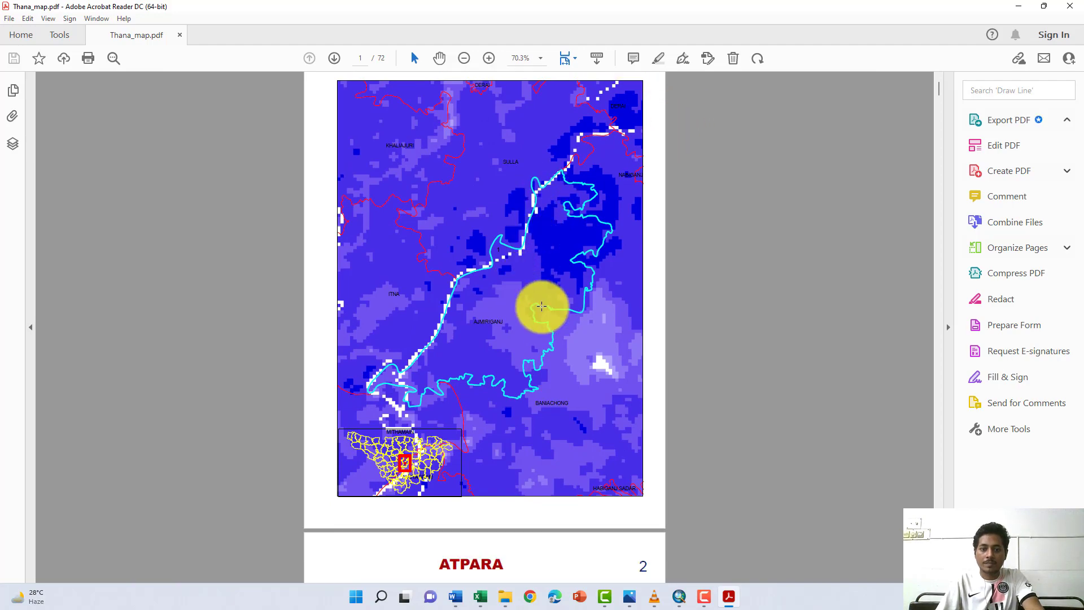
{"action": "scroll", "coordinate": [536, 295], "scroll_direction": "down", "scroll_amount": 15}
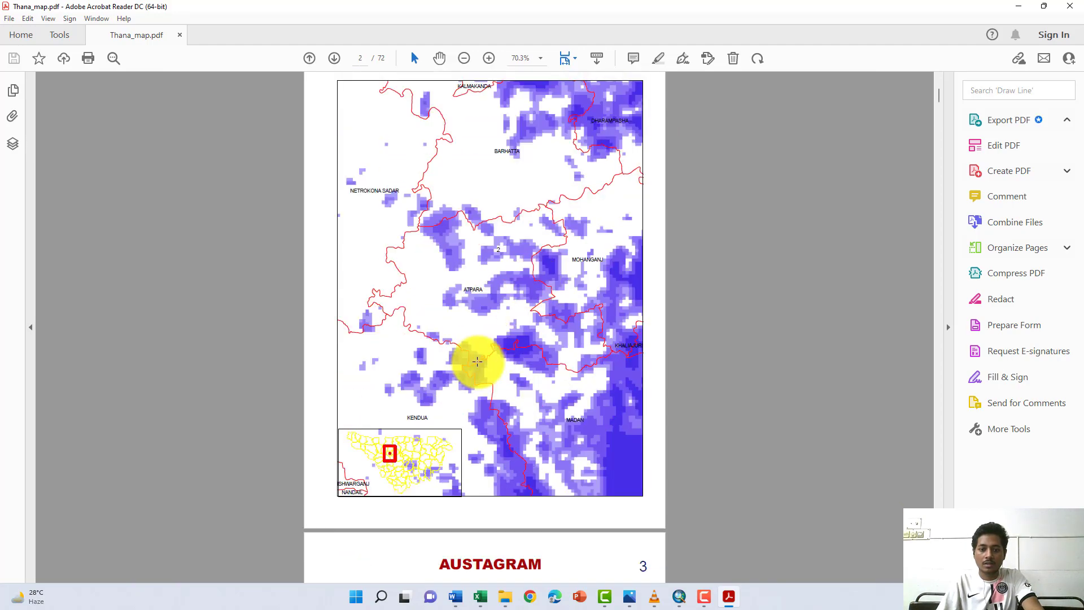
{"action": "scroll", "coordinate": [477, 374], "scroll_direction": "down", "scroll_amount": 13}
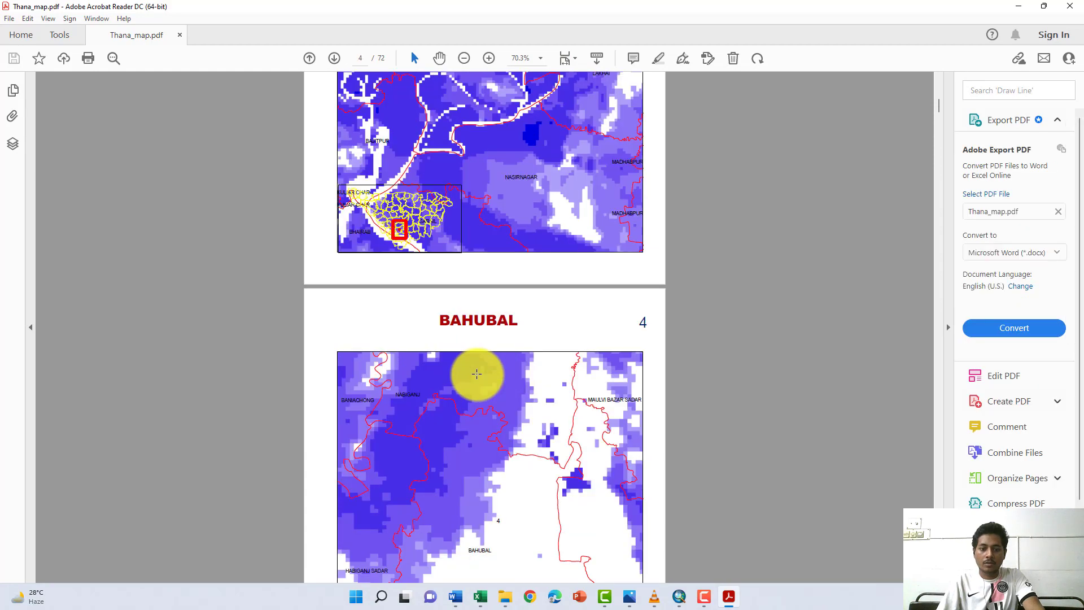
{"action": "scroll", "coordinate": [478, 374], "scroll_direction": "down", "scroll_amount": 20}
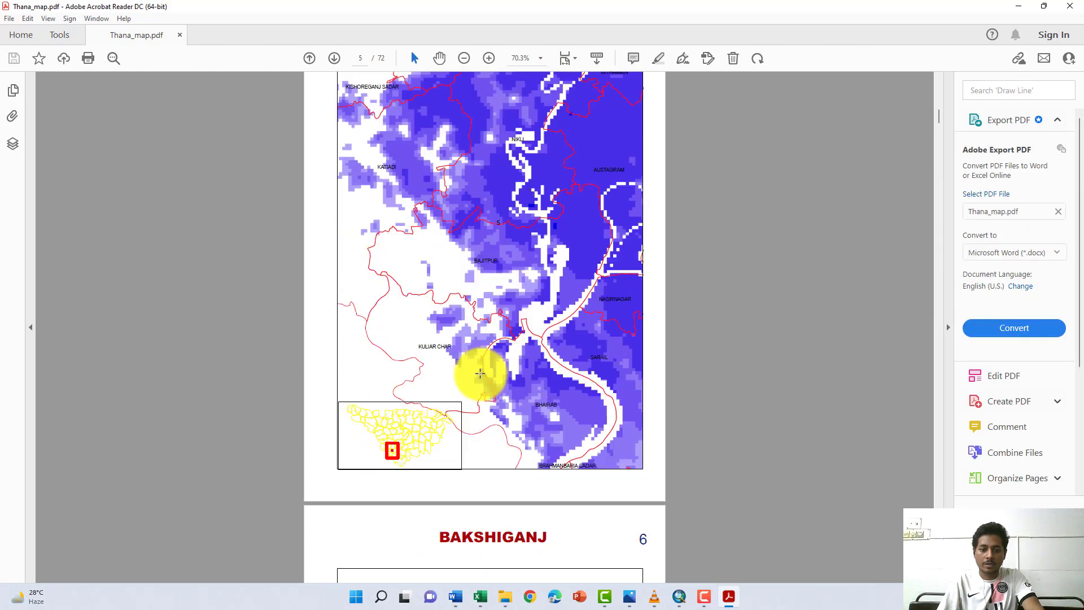
{"action": "scroll", "coordinate": [481, 380], "scroll_direction": "down", "scroll_amount": 20}
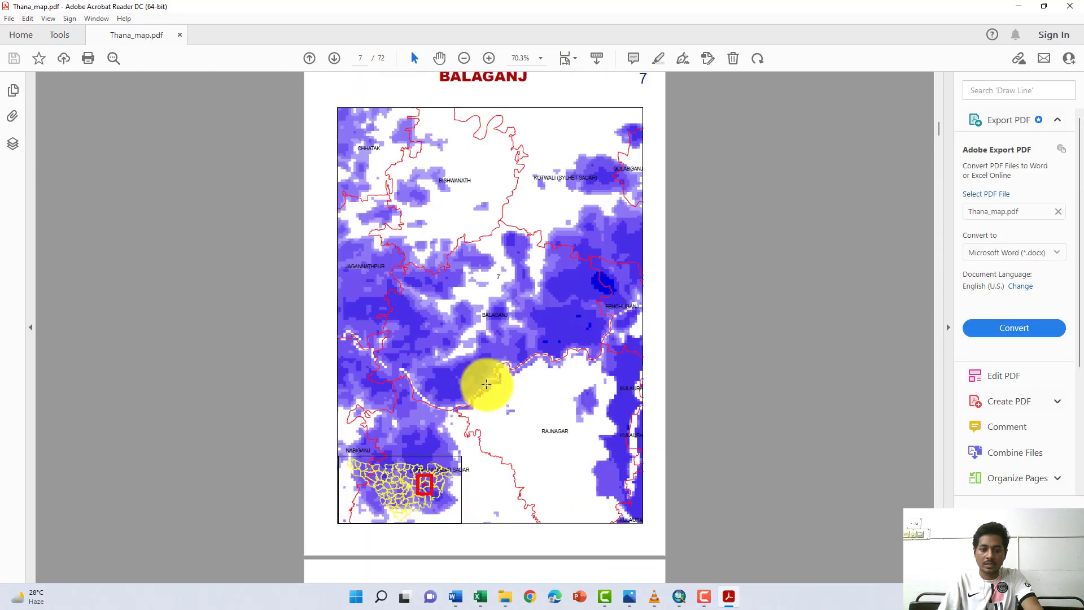
{"action": "scroll", "coordinate": [508, 373], "scroll_direction": "down", "scroll_amount": 10}
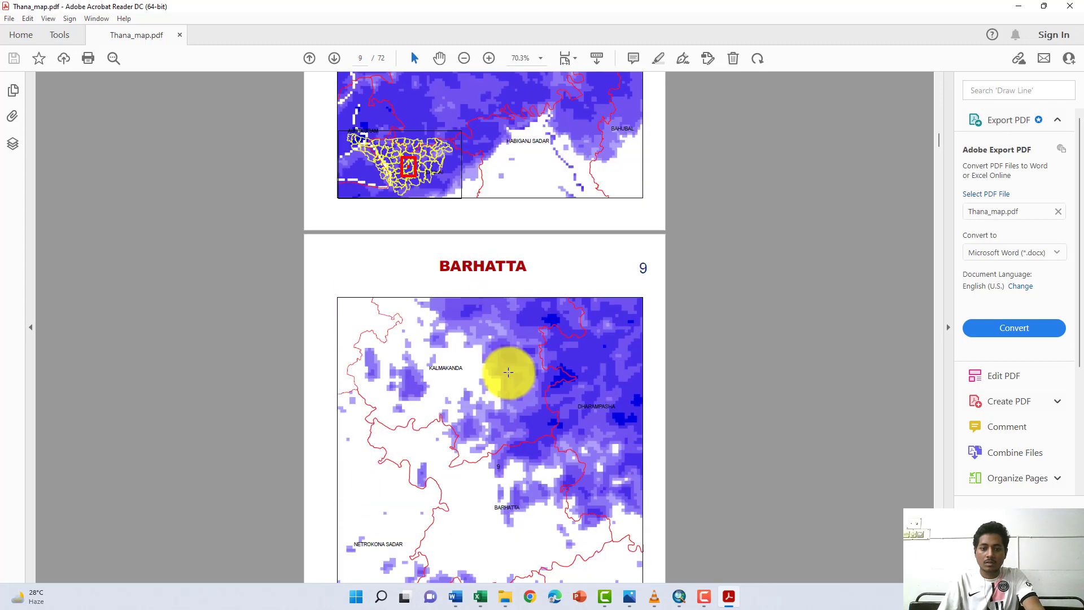
{"action": "left_click", "coordinate": [455, 597]}
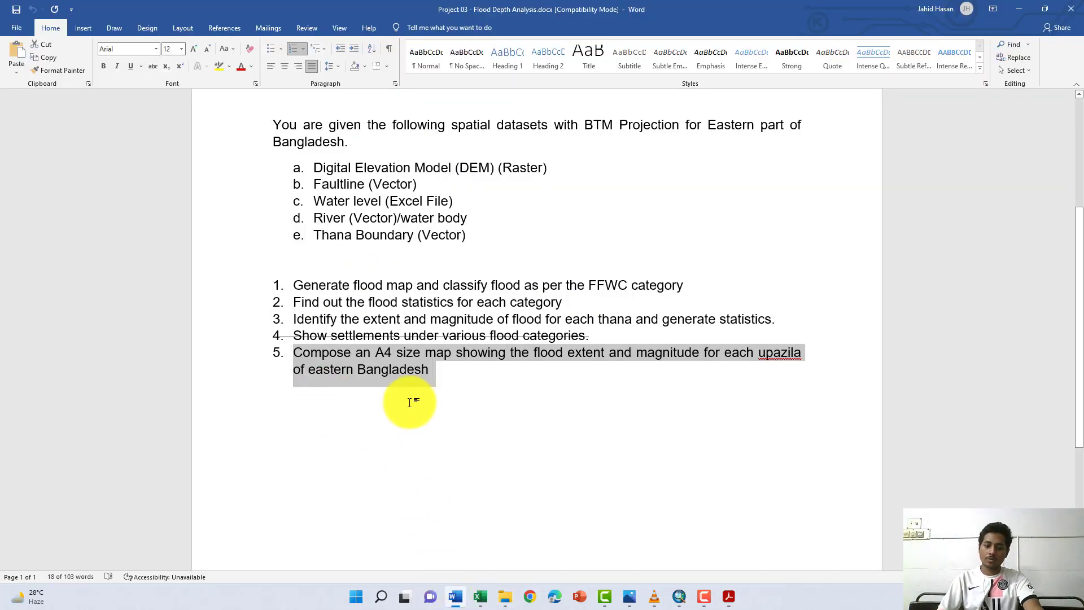